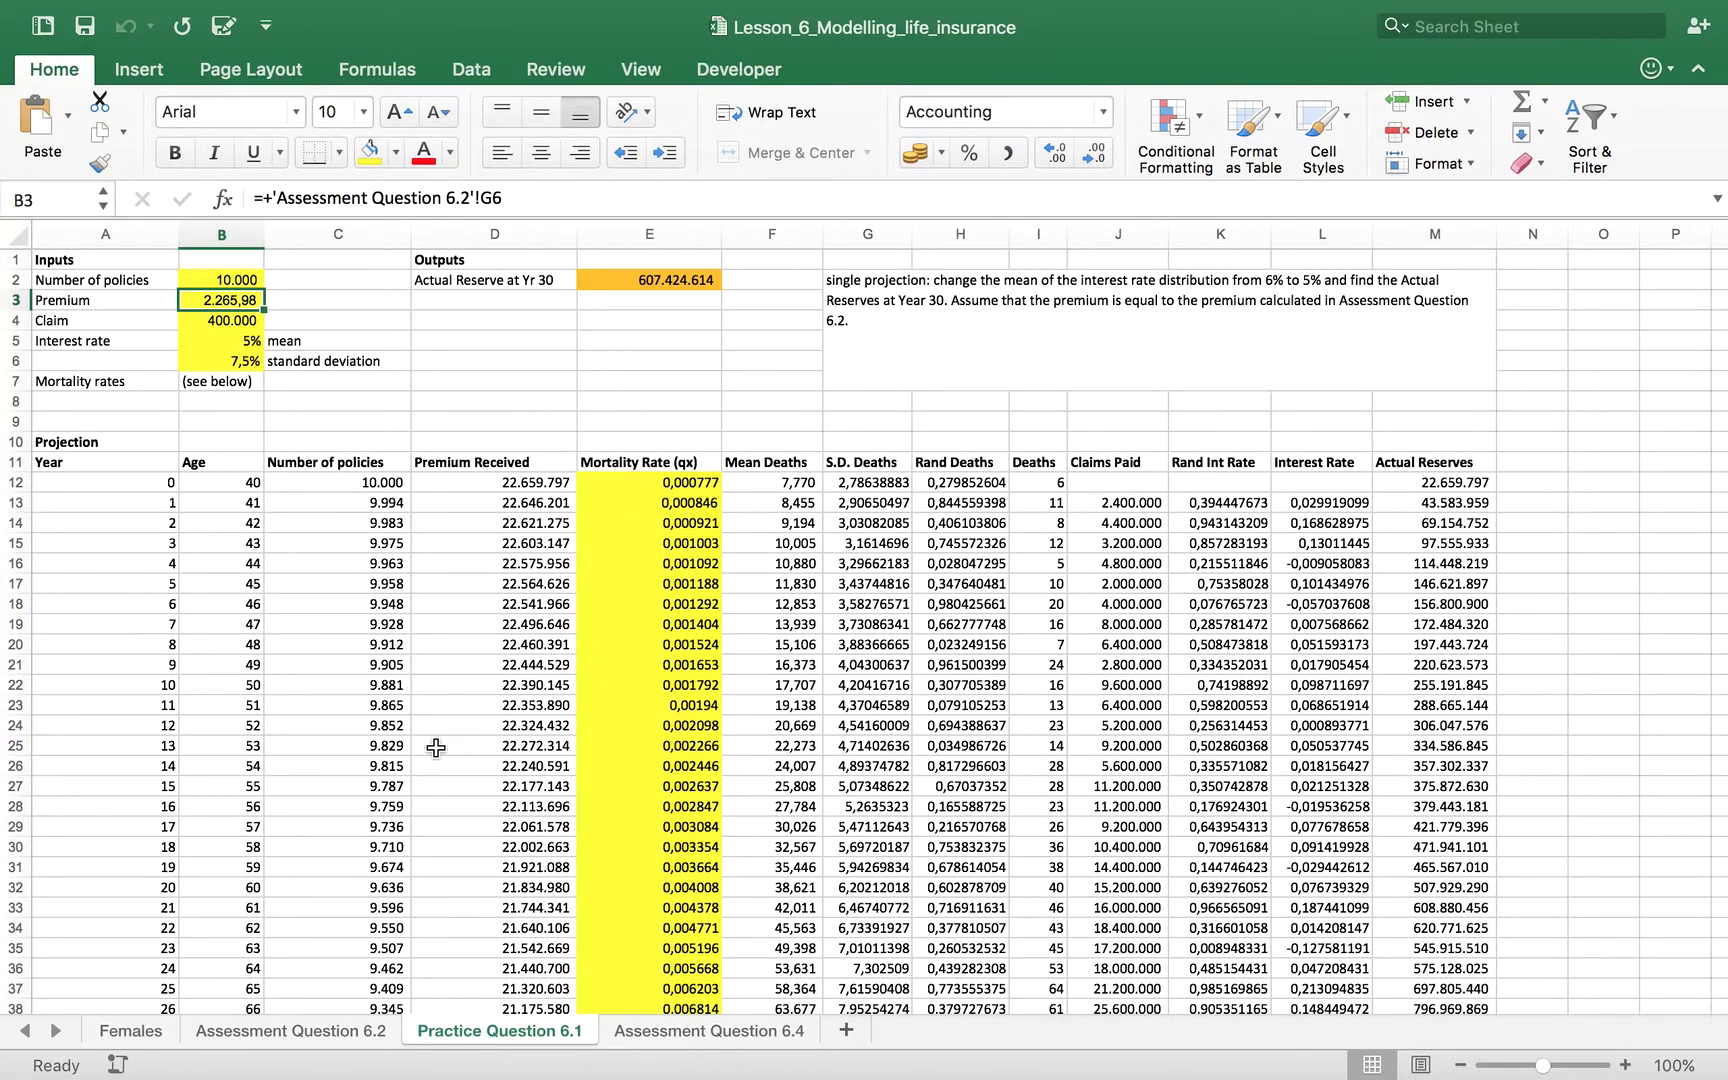
- Review the projection's NORMINV deaths, Rand Deaths, Interest Rate and Actual Reserves columns and formulas
{"action": "left_click", "coordinate": [150, 546]}
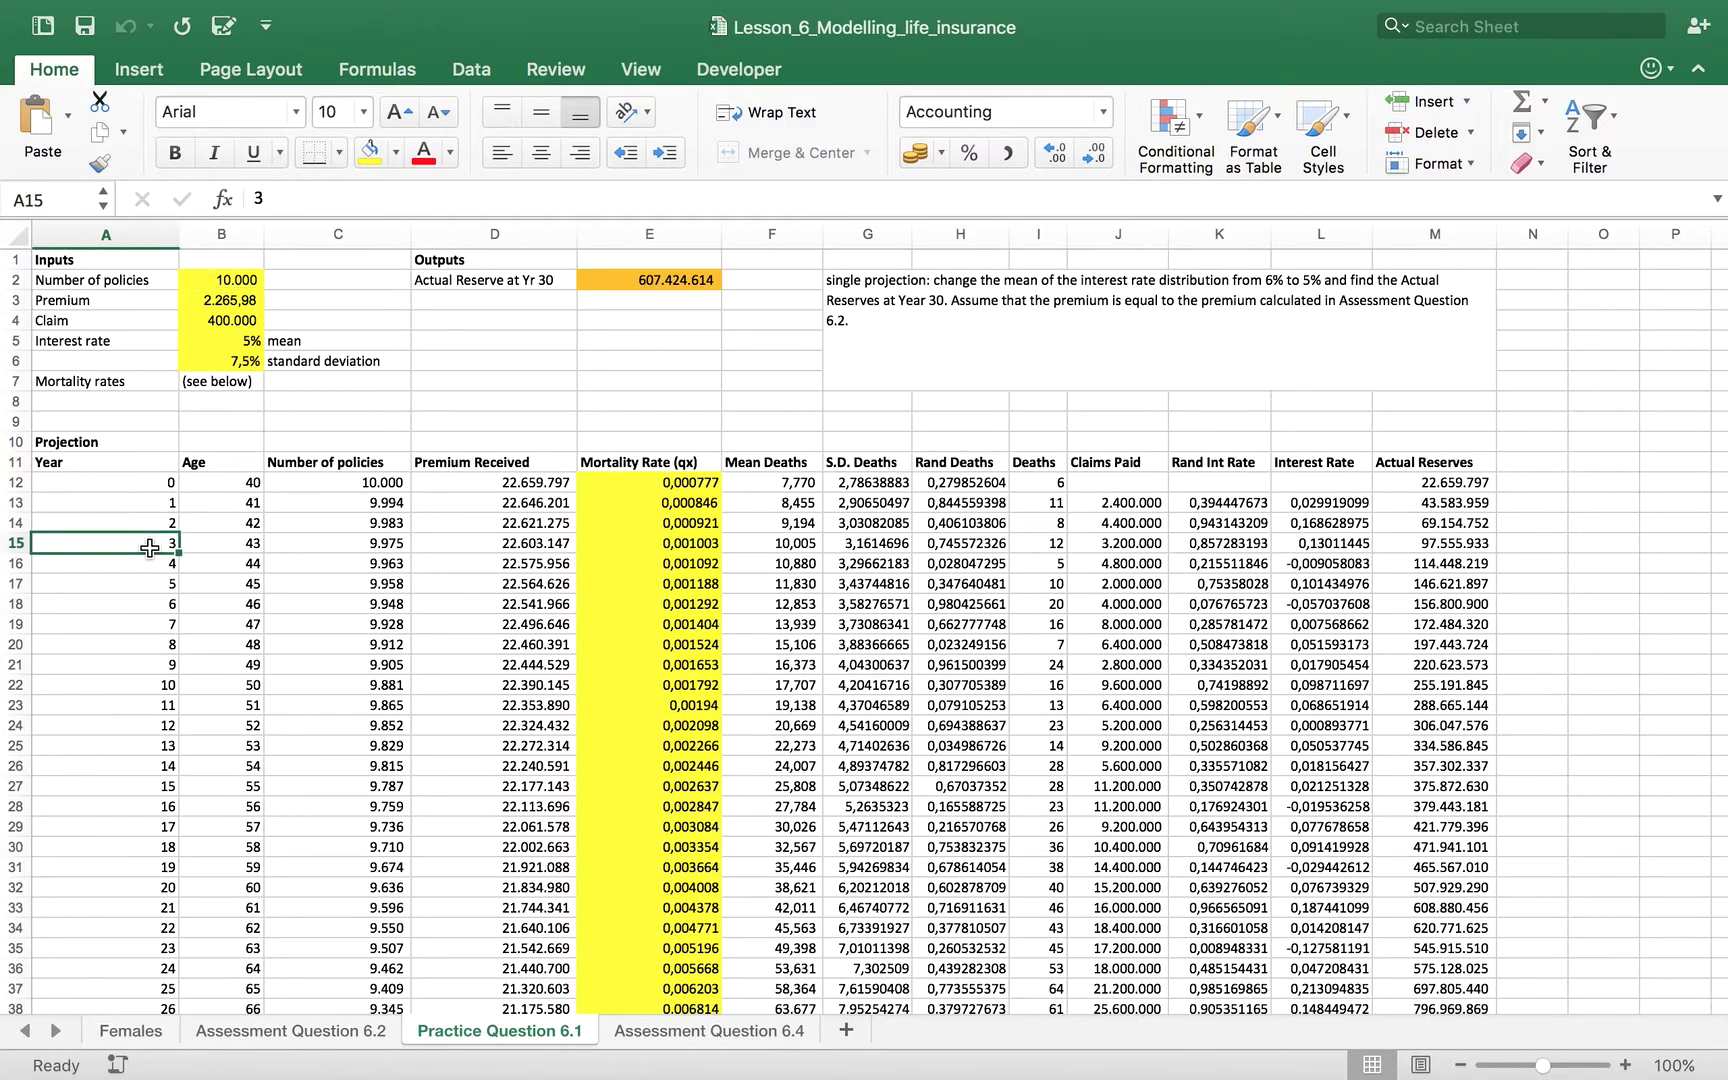
{"action": "left_click", "coordinate": [80, 338]}
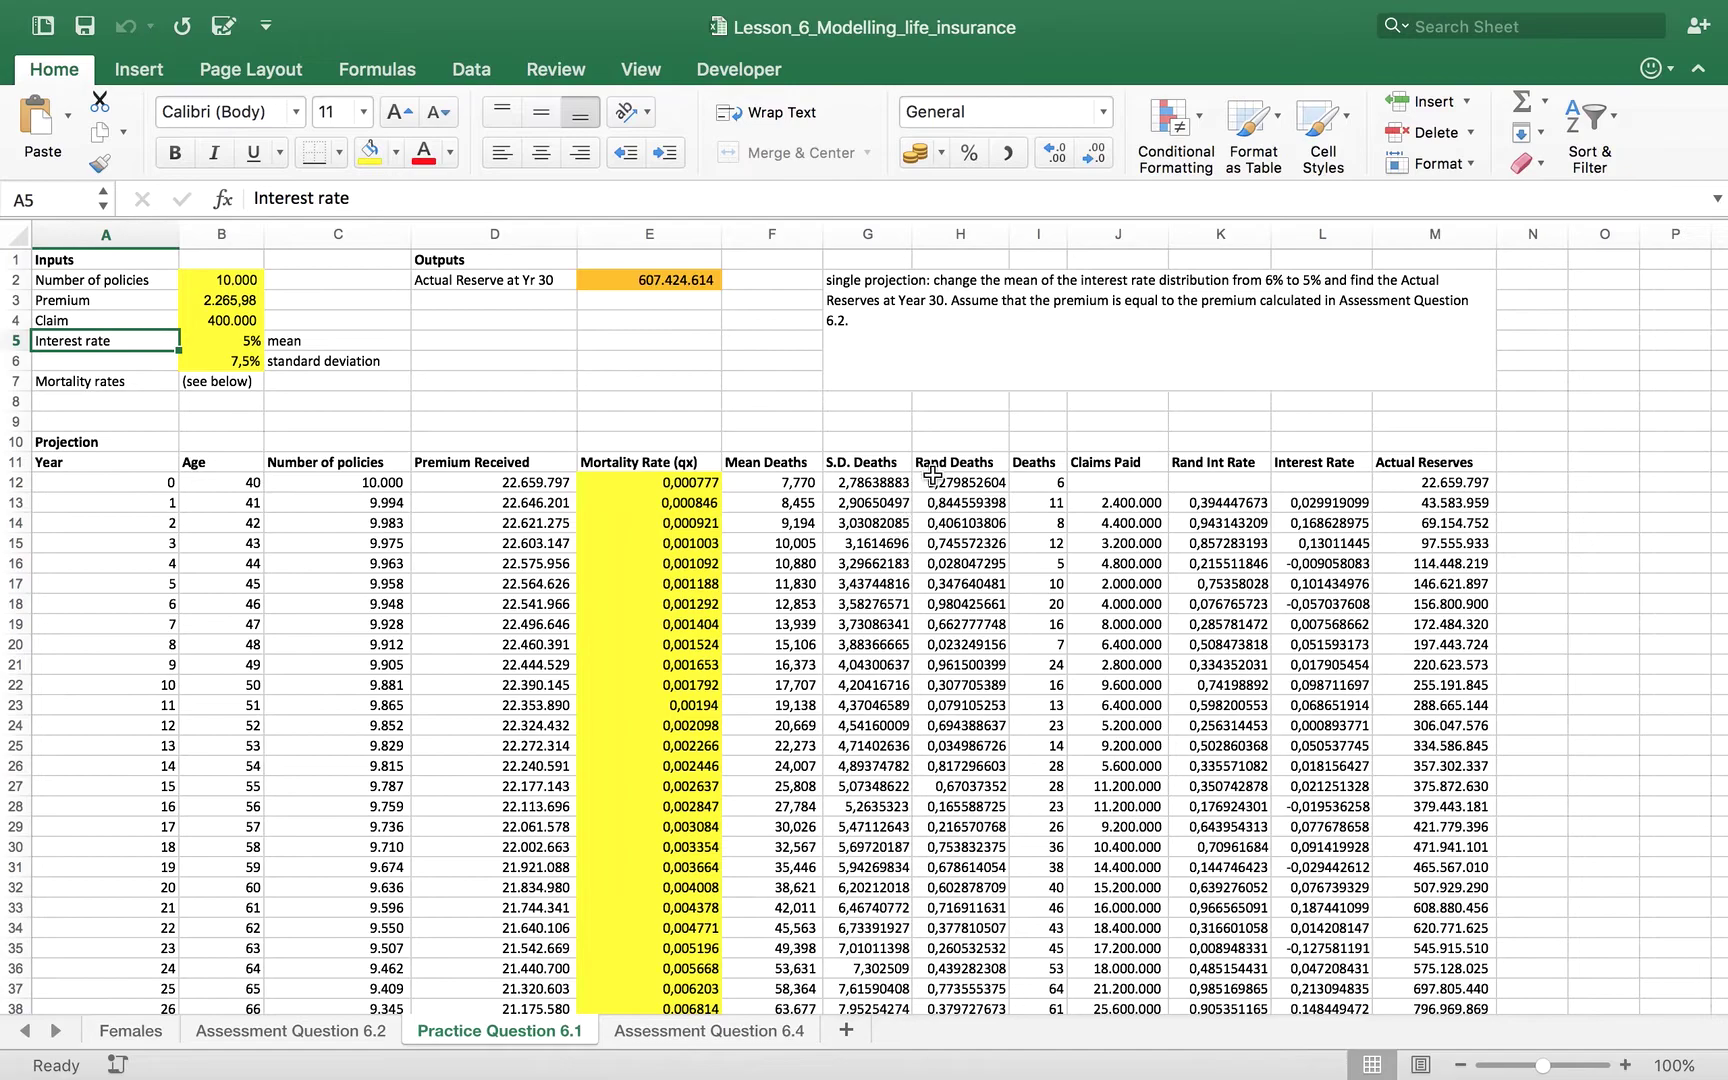
{"action": "left_click", "coordinate": [1038, 484]}
{"action": "left_click", "coordinate": [958, 458]}
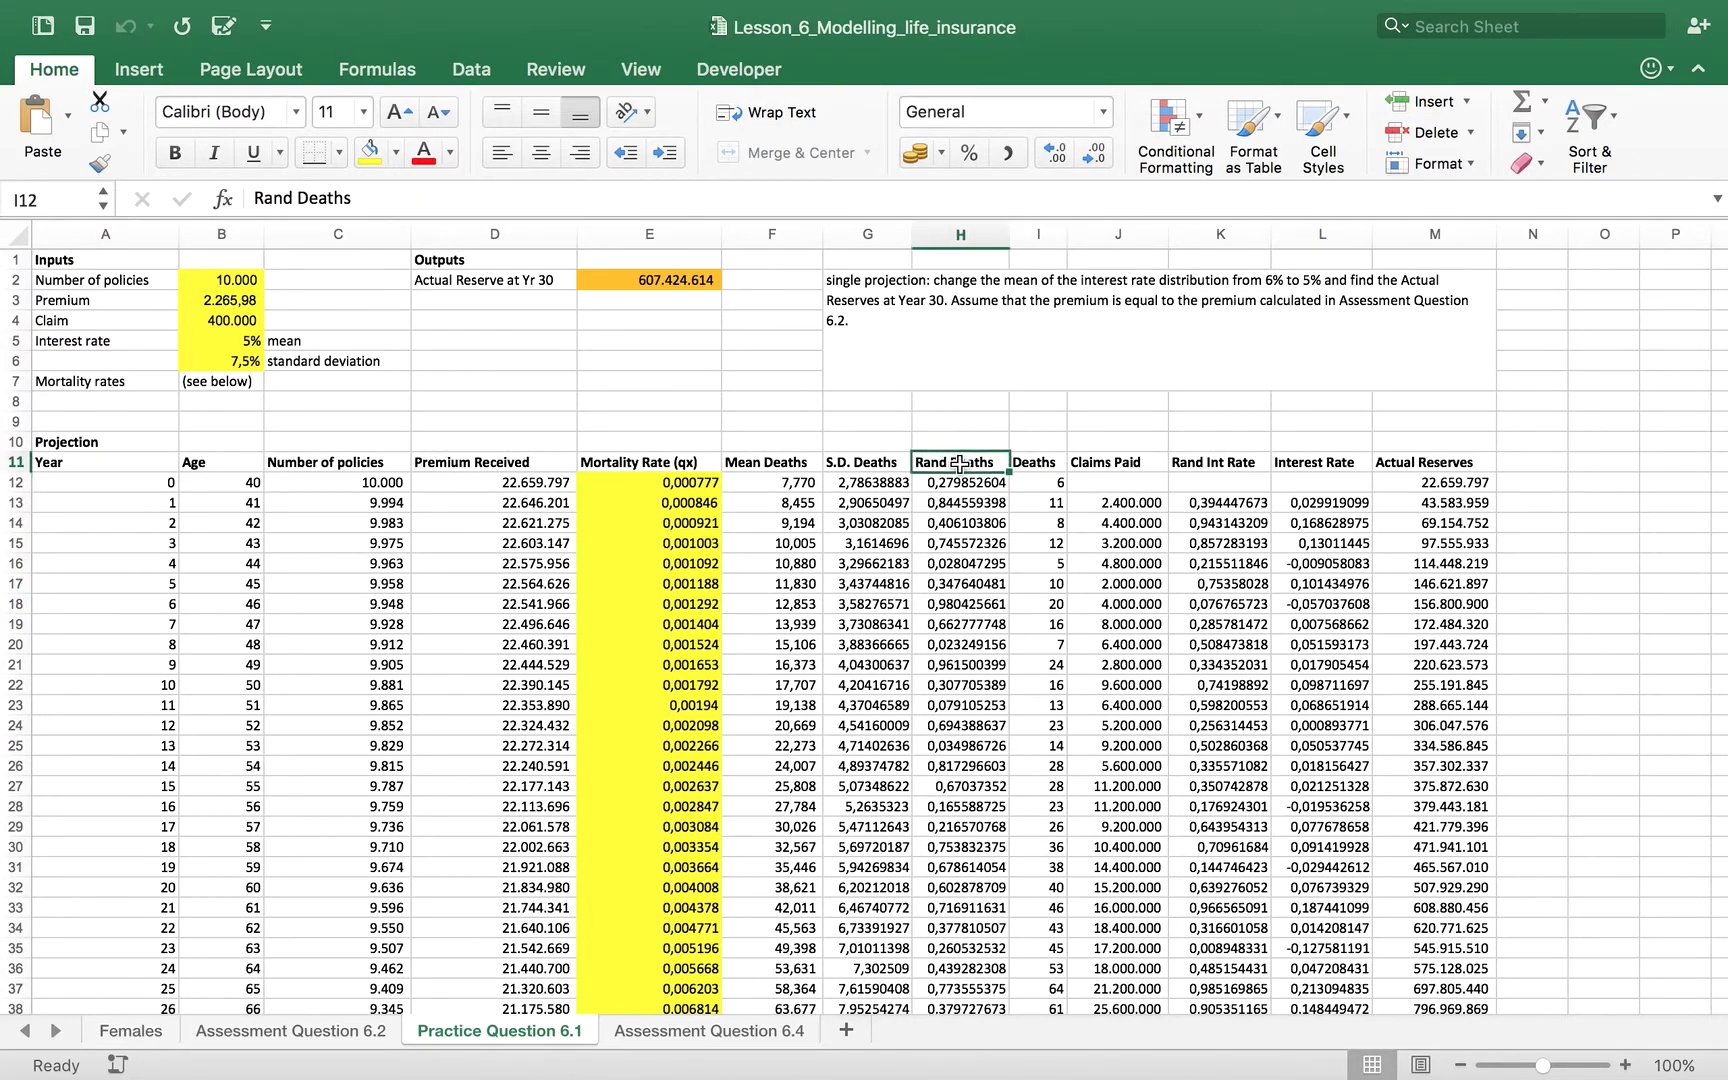
{"action": "left_click", "coordinate": [1314, 460]}
{"action": "left_click", "coordinate": [1411, 460]}
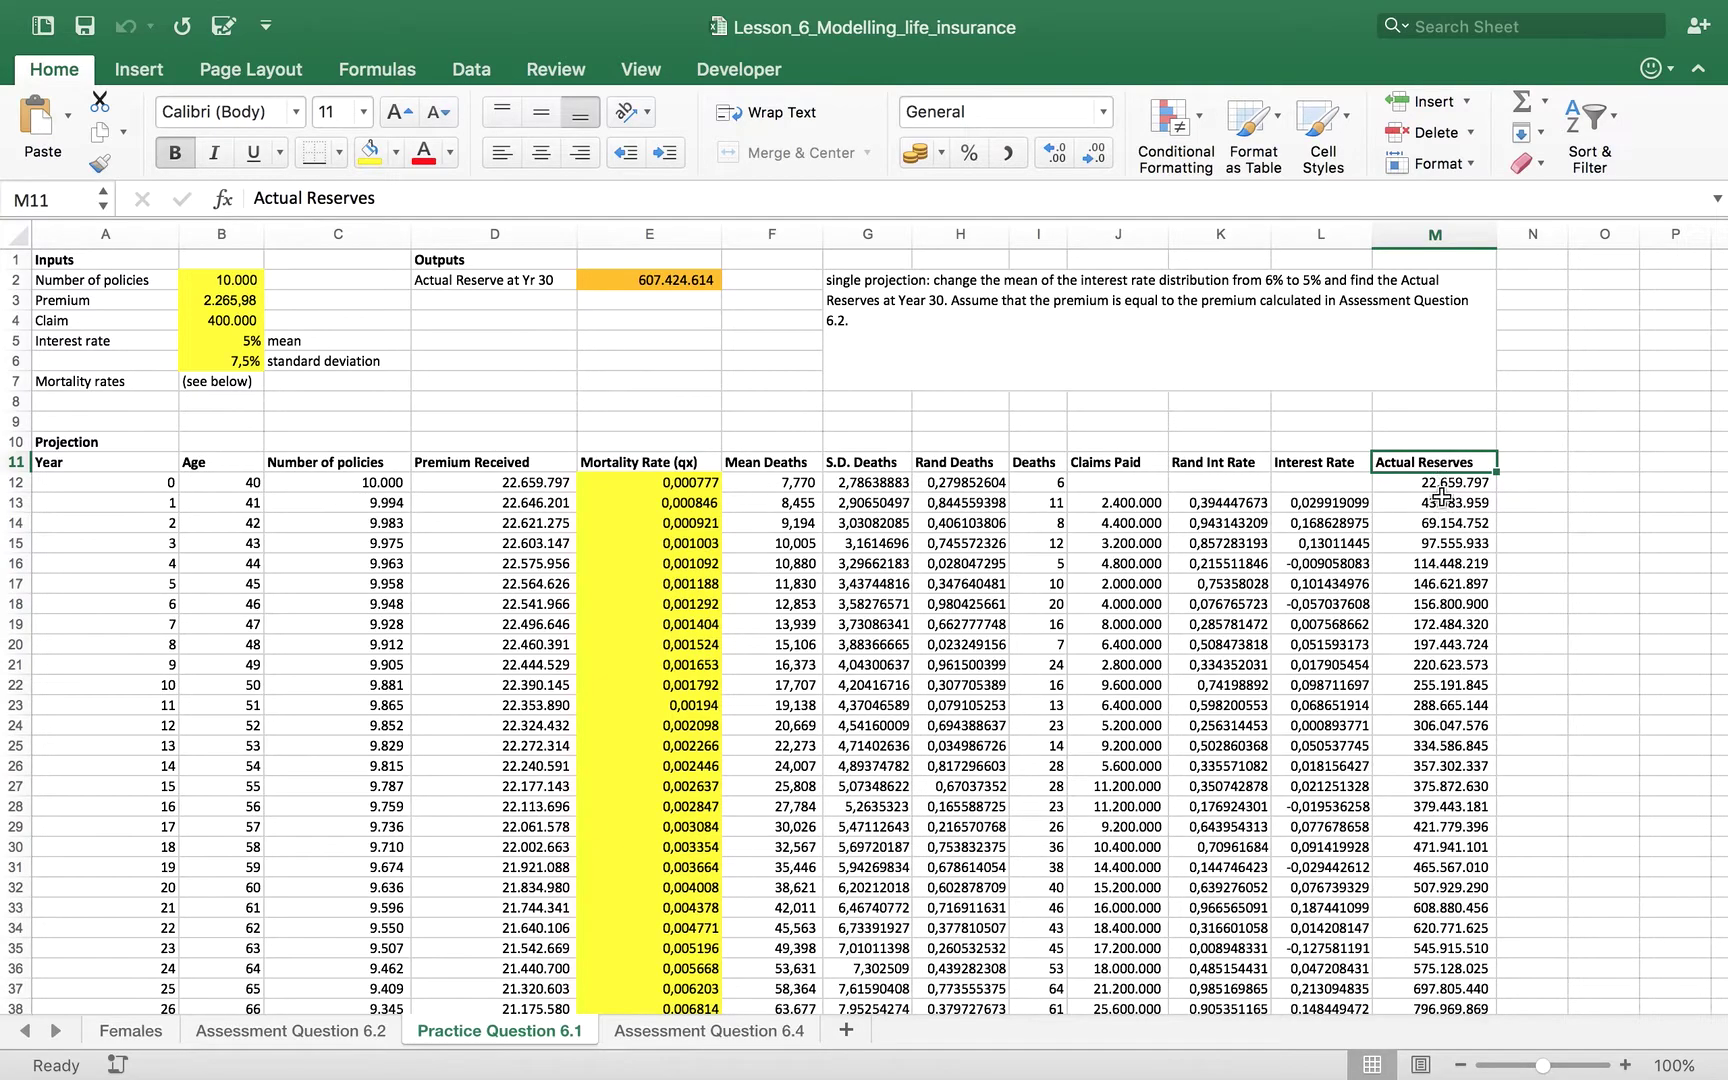
{"action": "left_click", "coordinate": [1435, 642]}
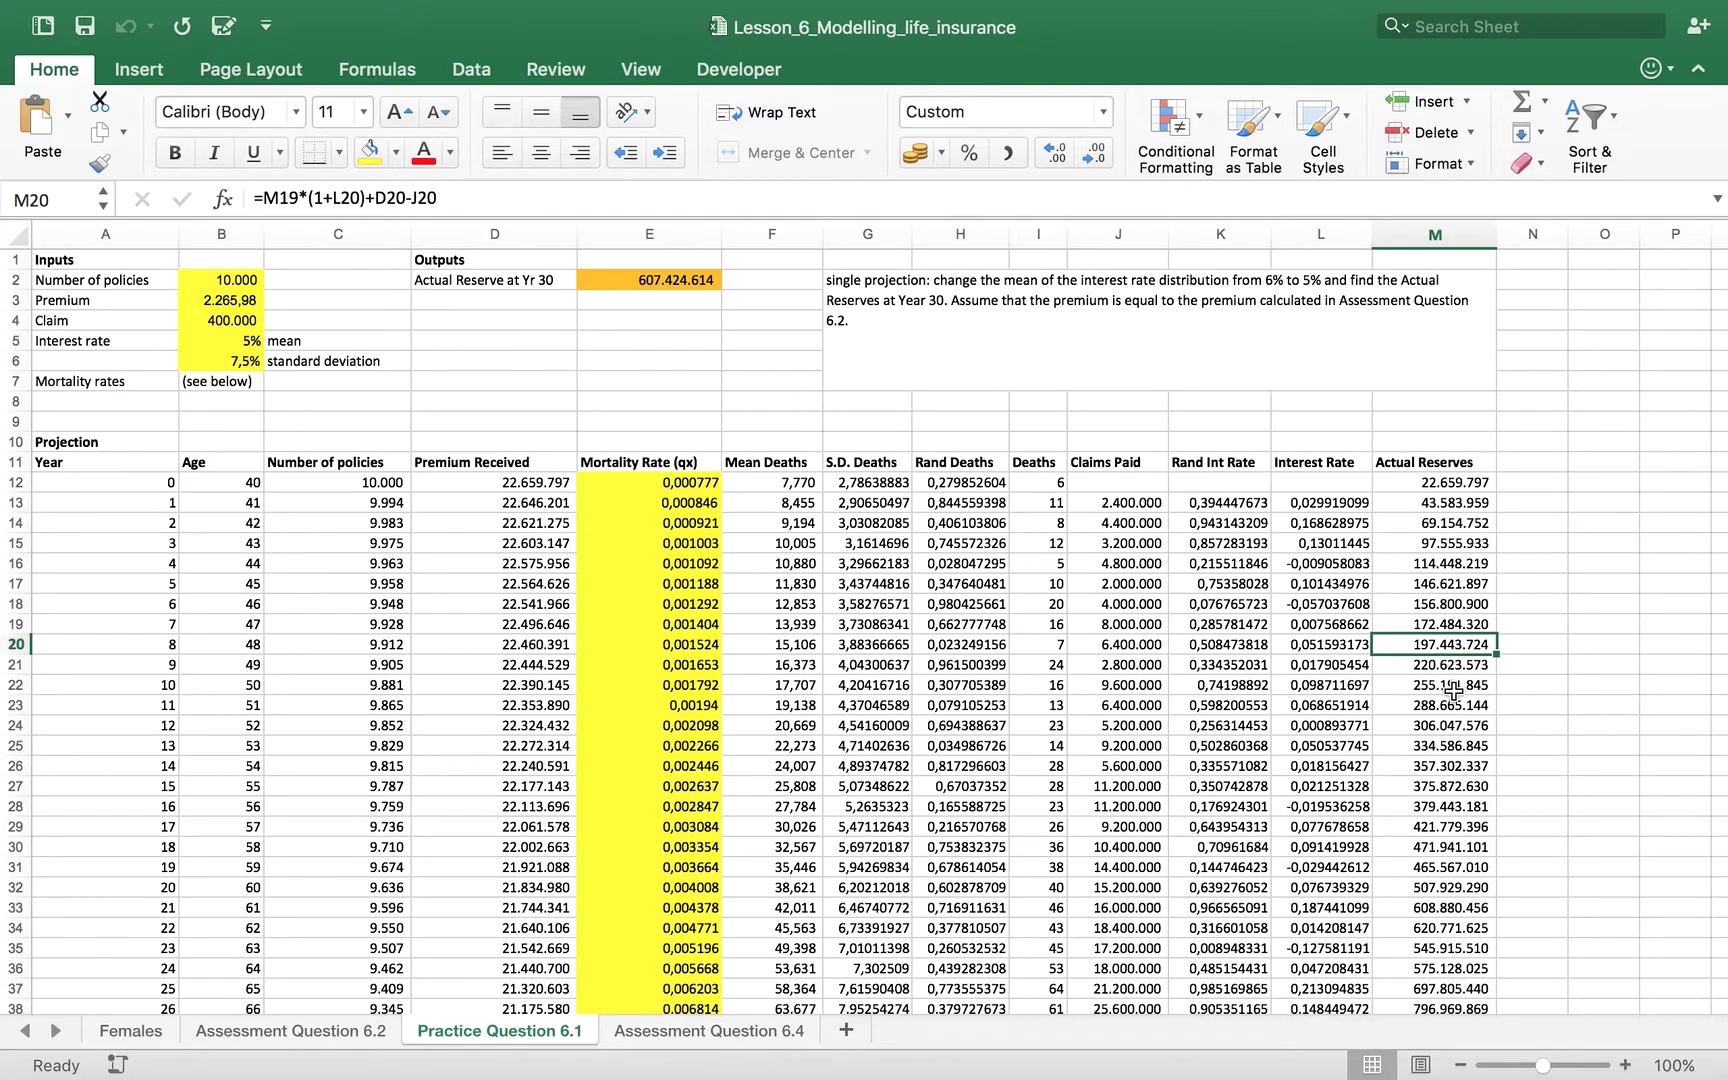
{"action": "left_click", "coordinate": [1444, 665]}
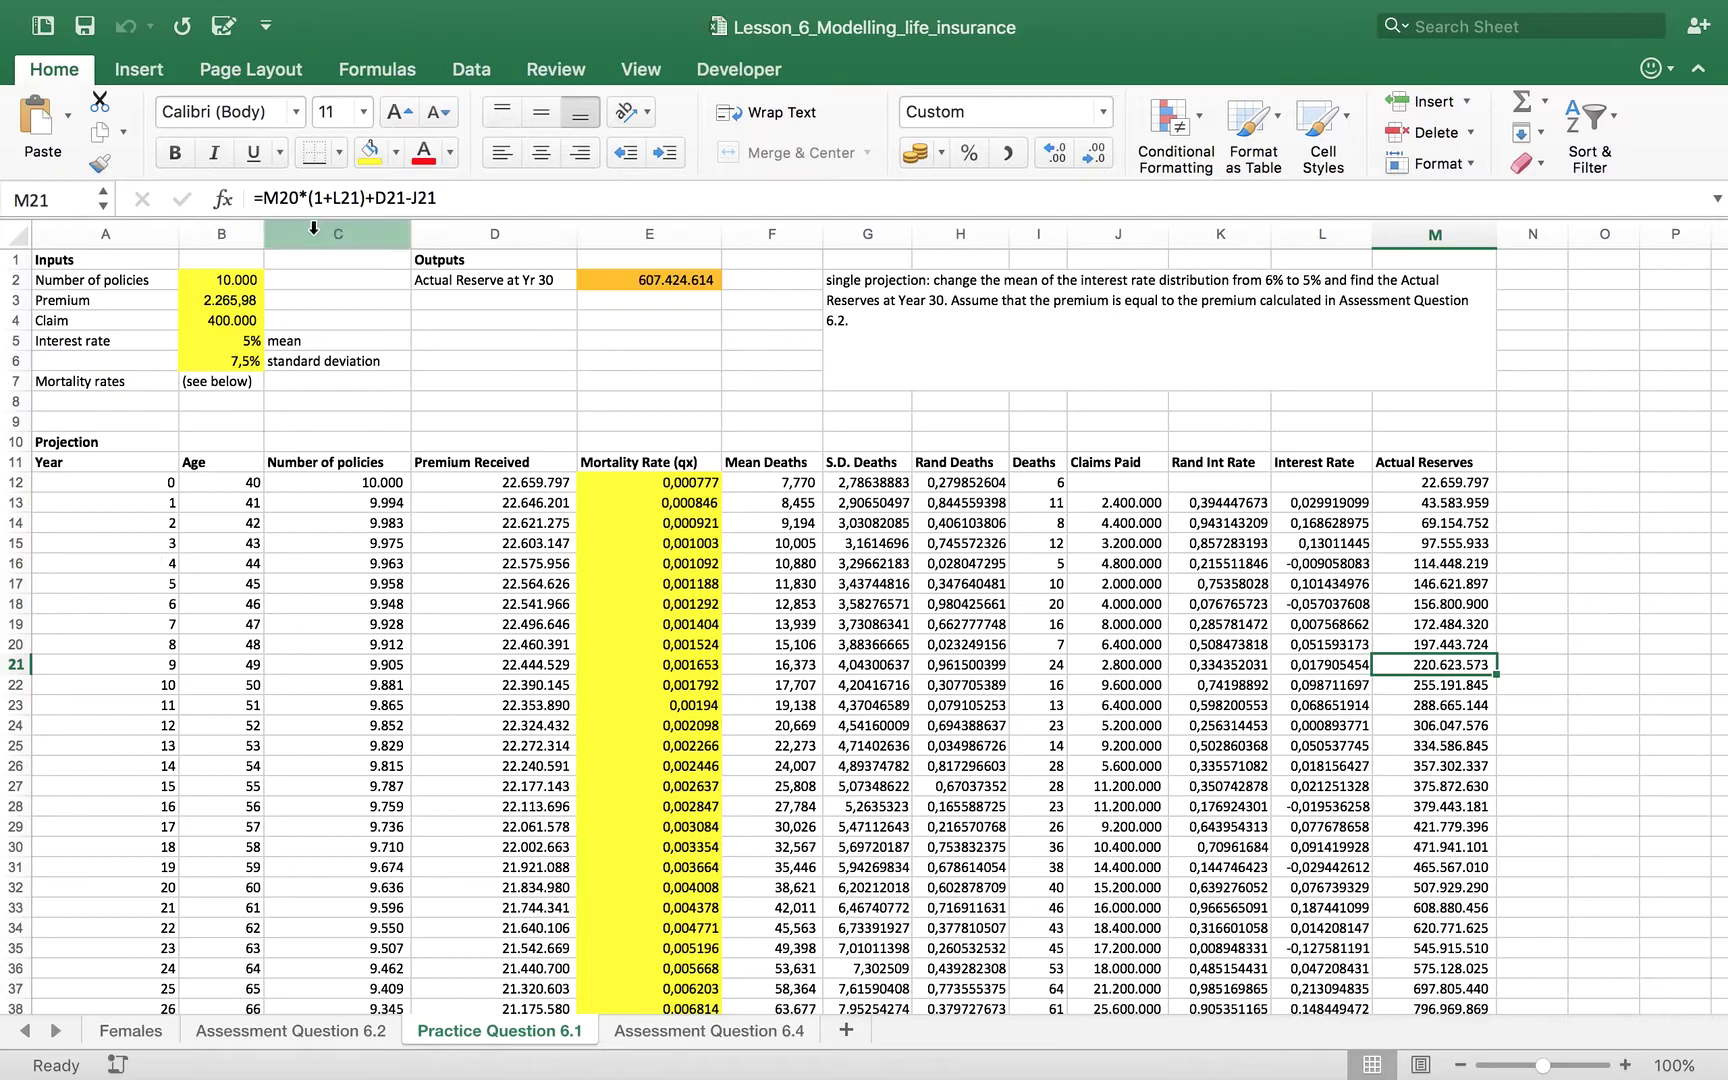
- Check the inputs: 10000 policies, premium, 400000 claim, 5% mean rate, 7,5% standard deviation, mortality rates
{"action": "left_click", "coordinate": [87, 279]}
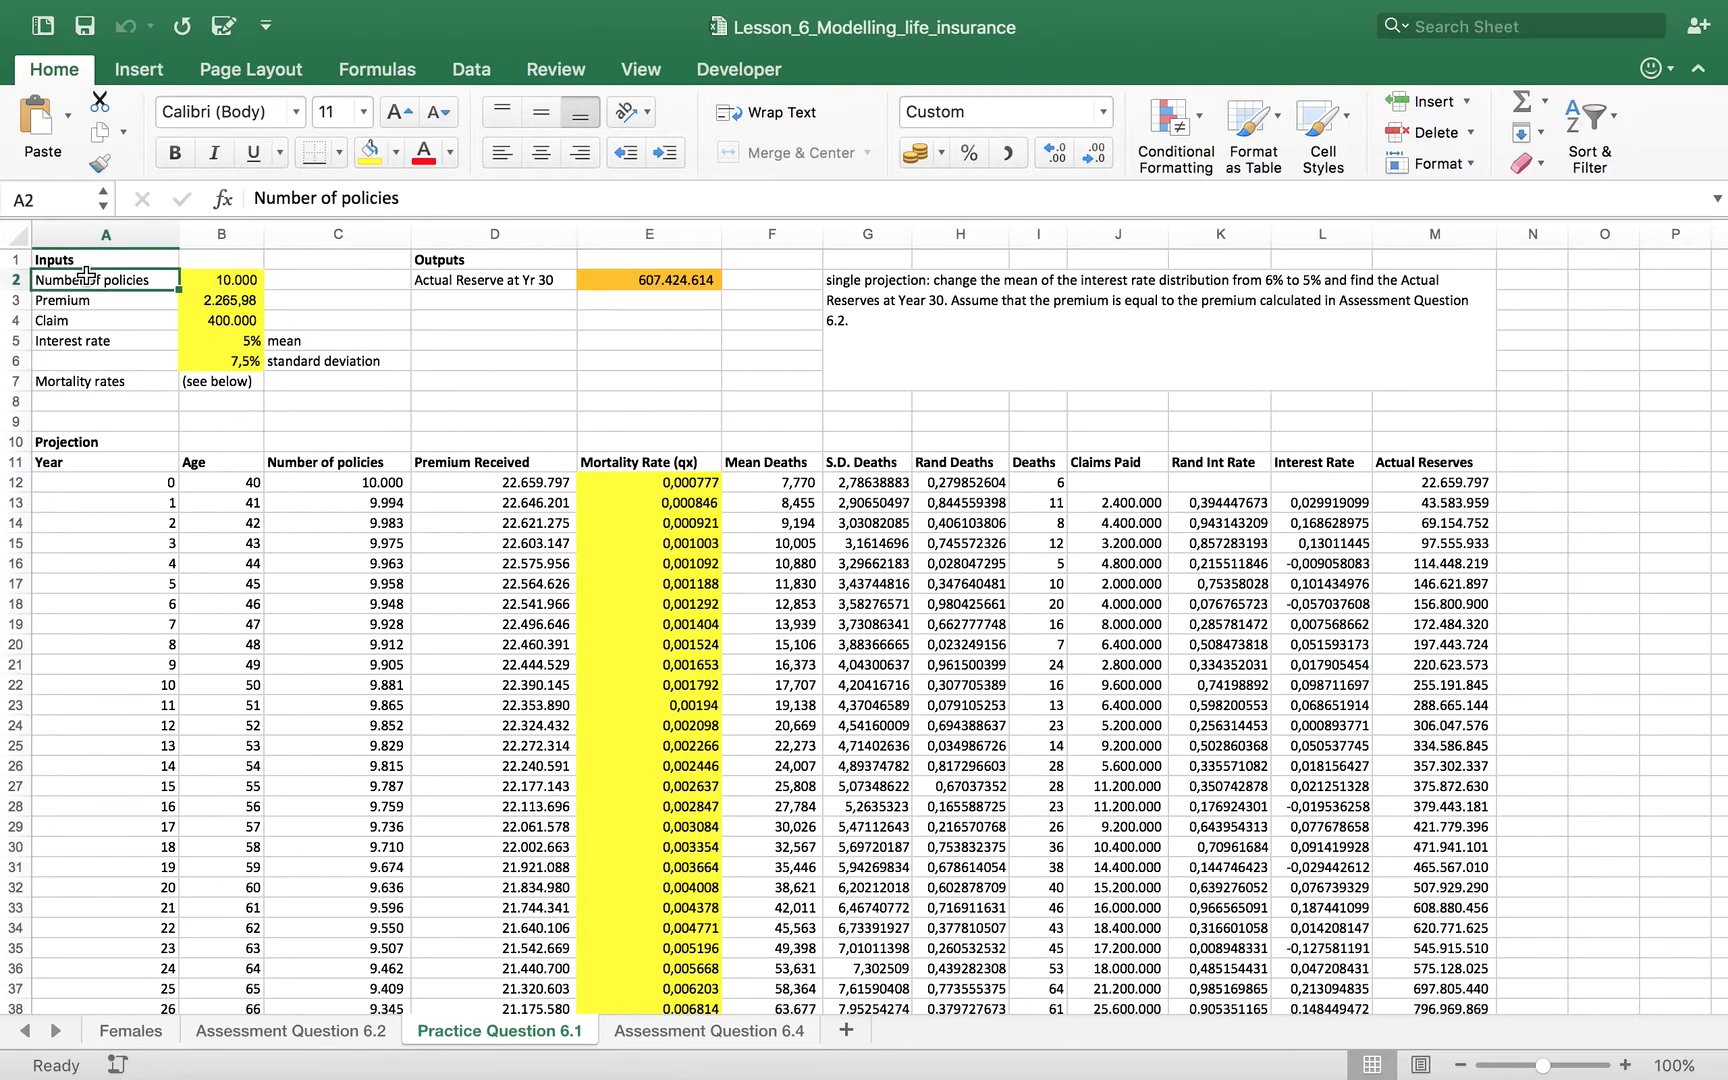
{"action": "left_click", "coordinate": [222, 280]}
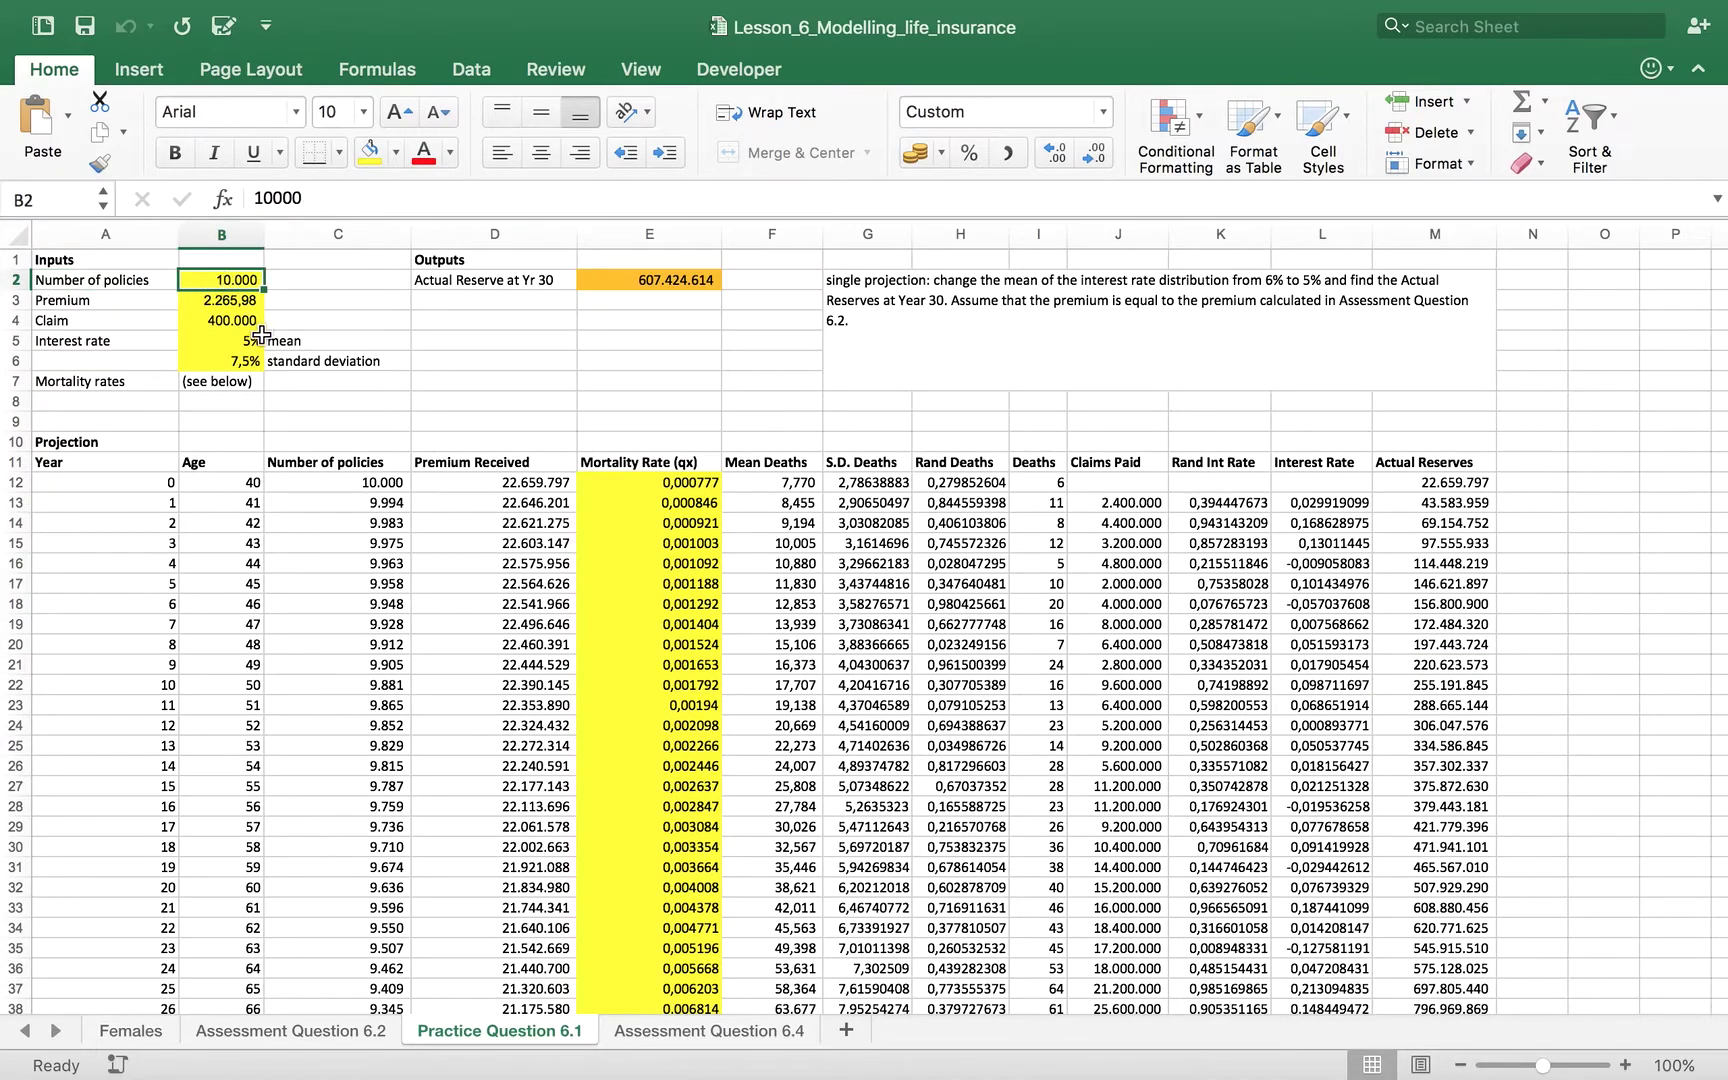
{"action": "left_click", "coordinate": [212, 305]}
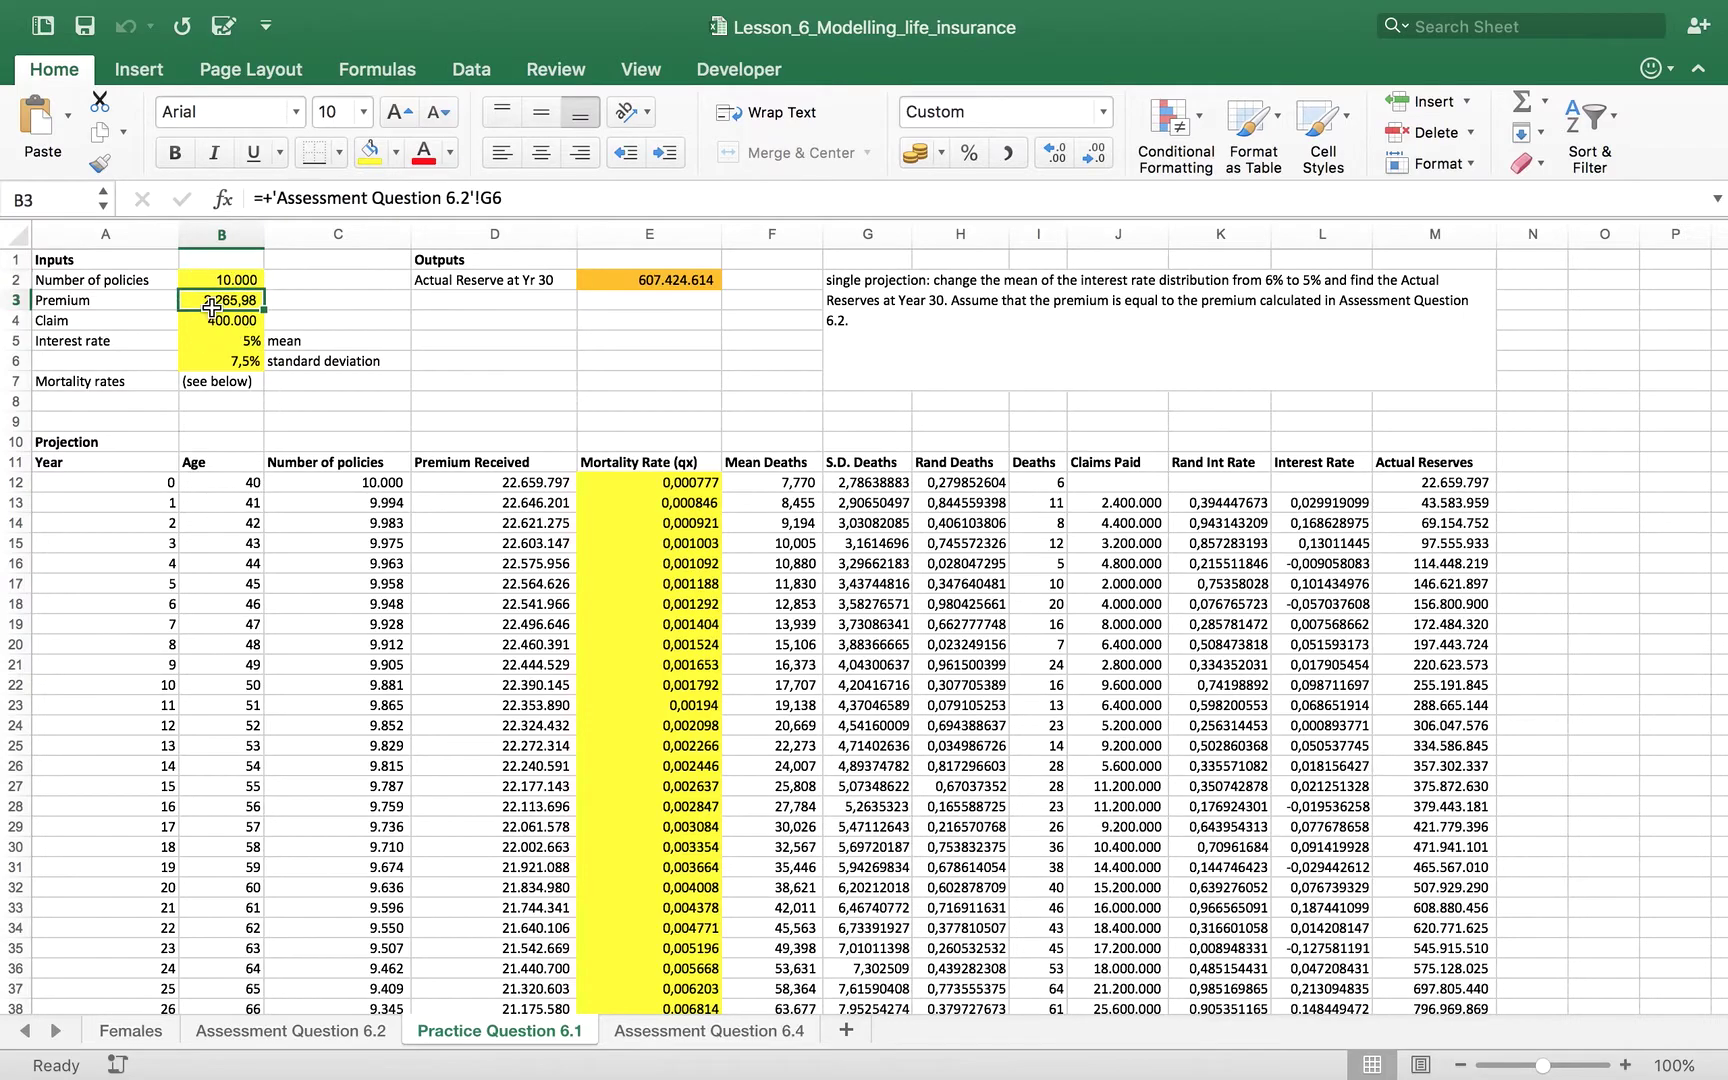
{"action": "left_click", "coordinate": [216, 321]}
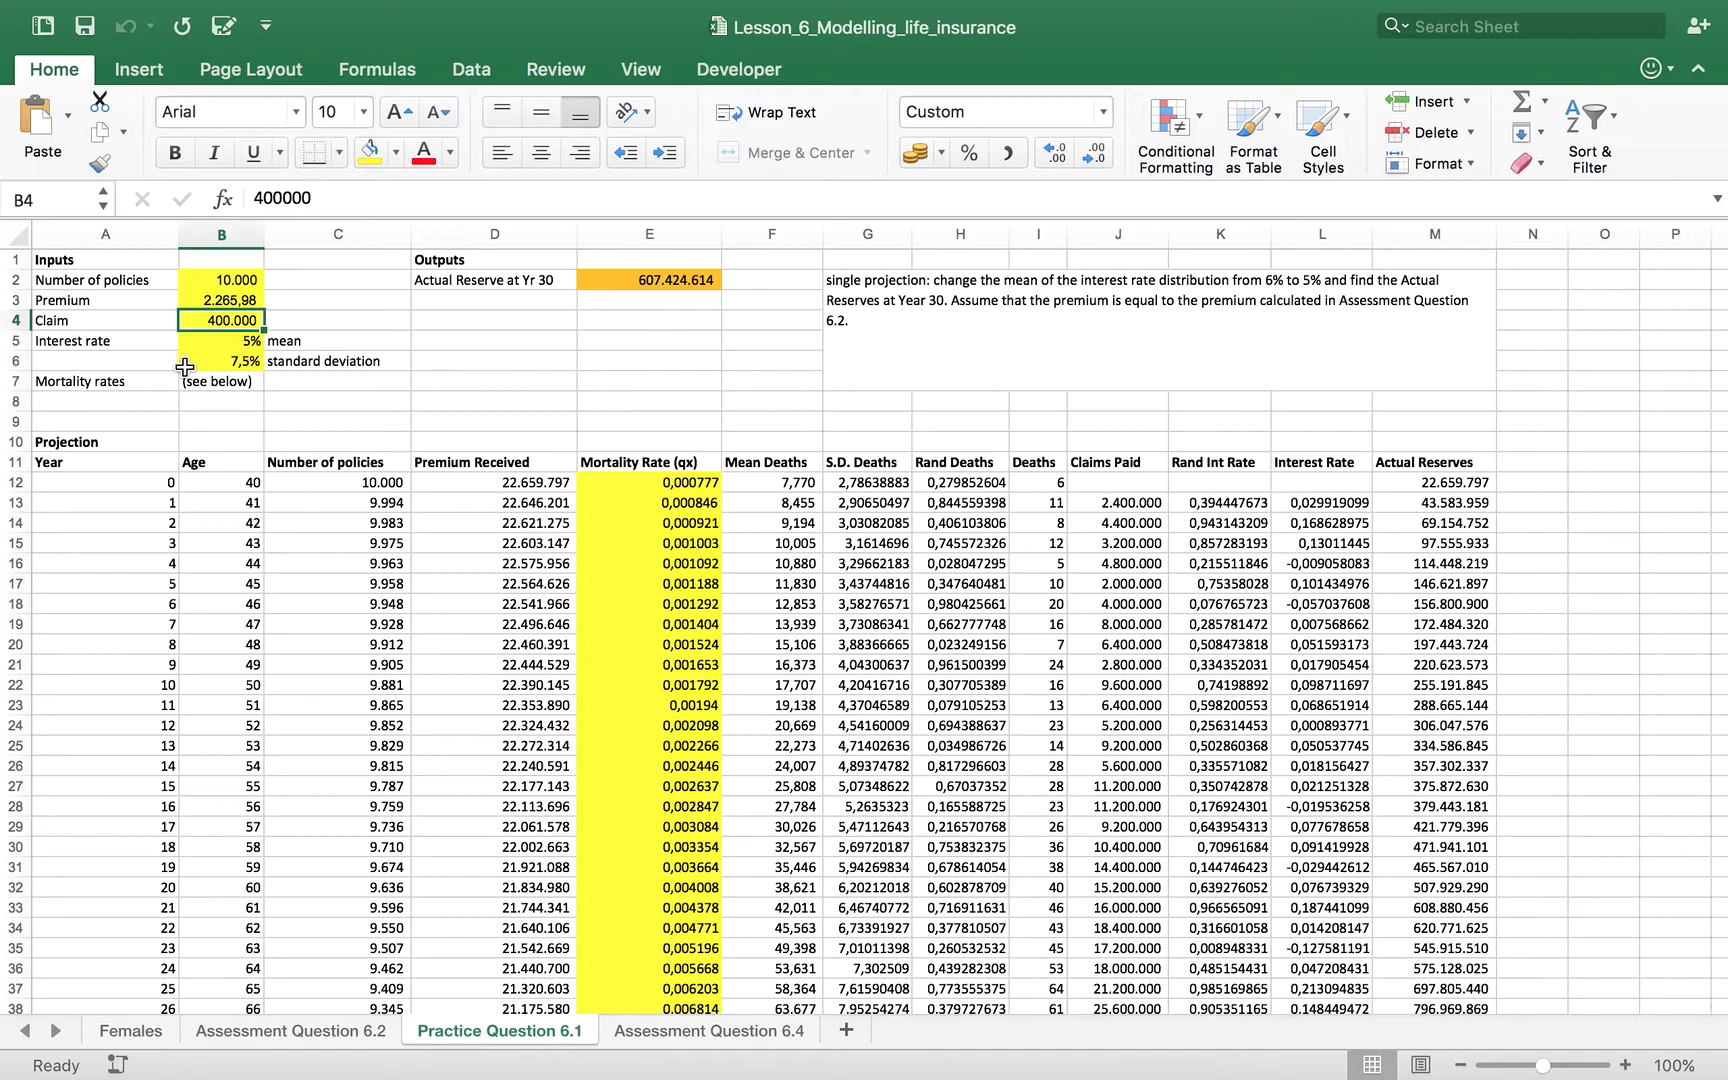
{"action": "left_click", "coordinate": [210, 342]}
{"action": "left_click", "coordinate": [220, 362]}
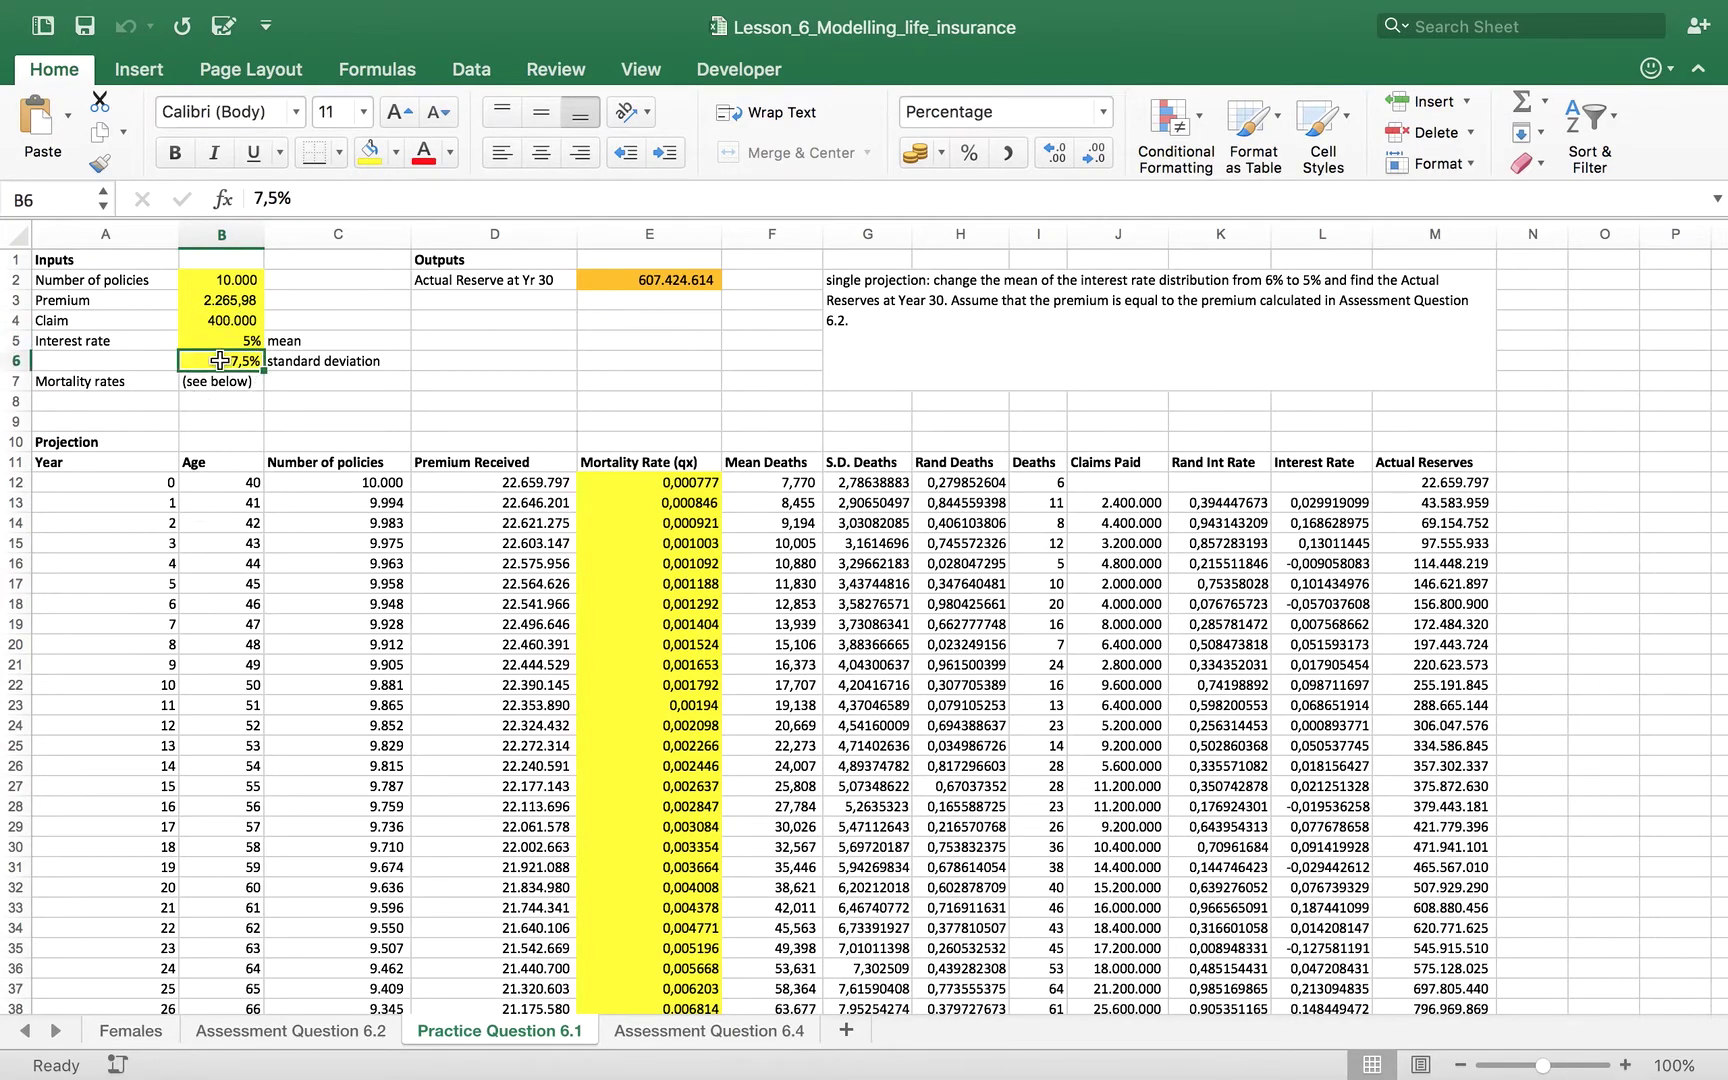
{"action": "left_click", "coordinate": [100, 379]}
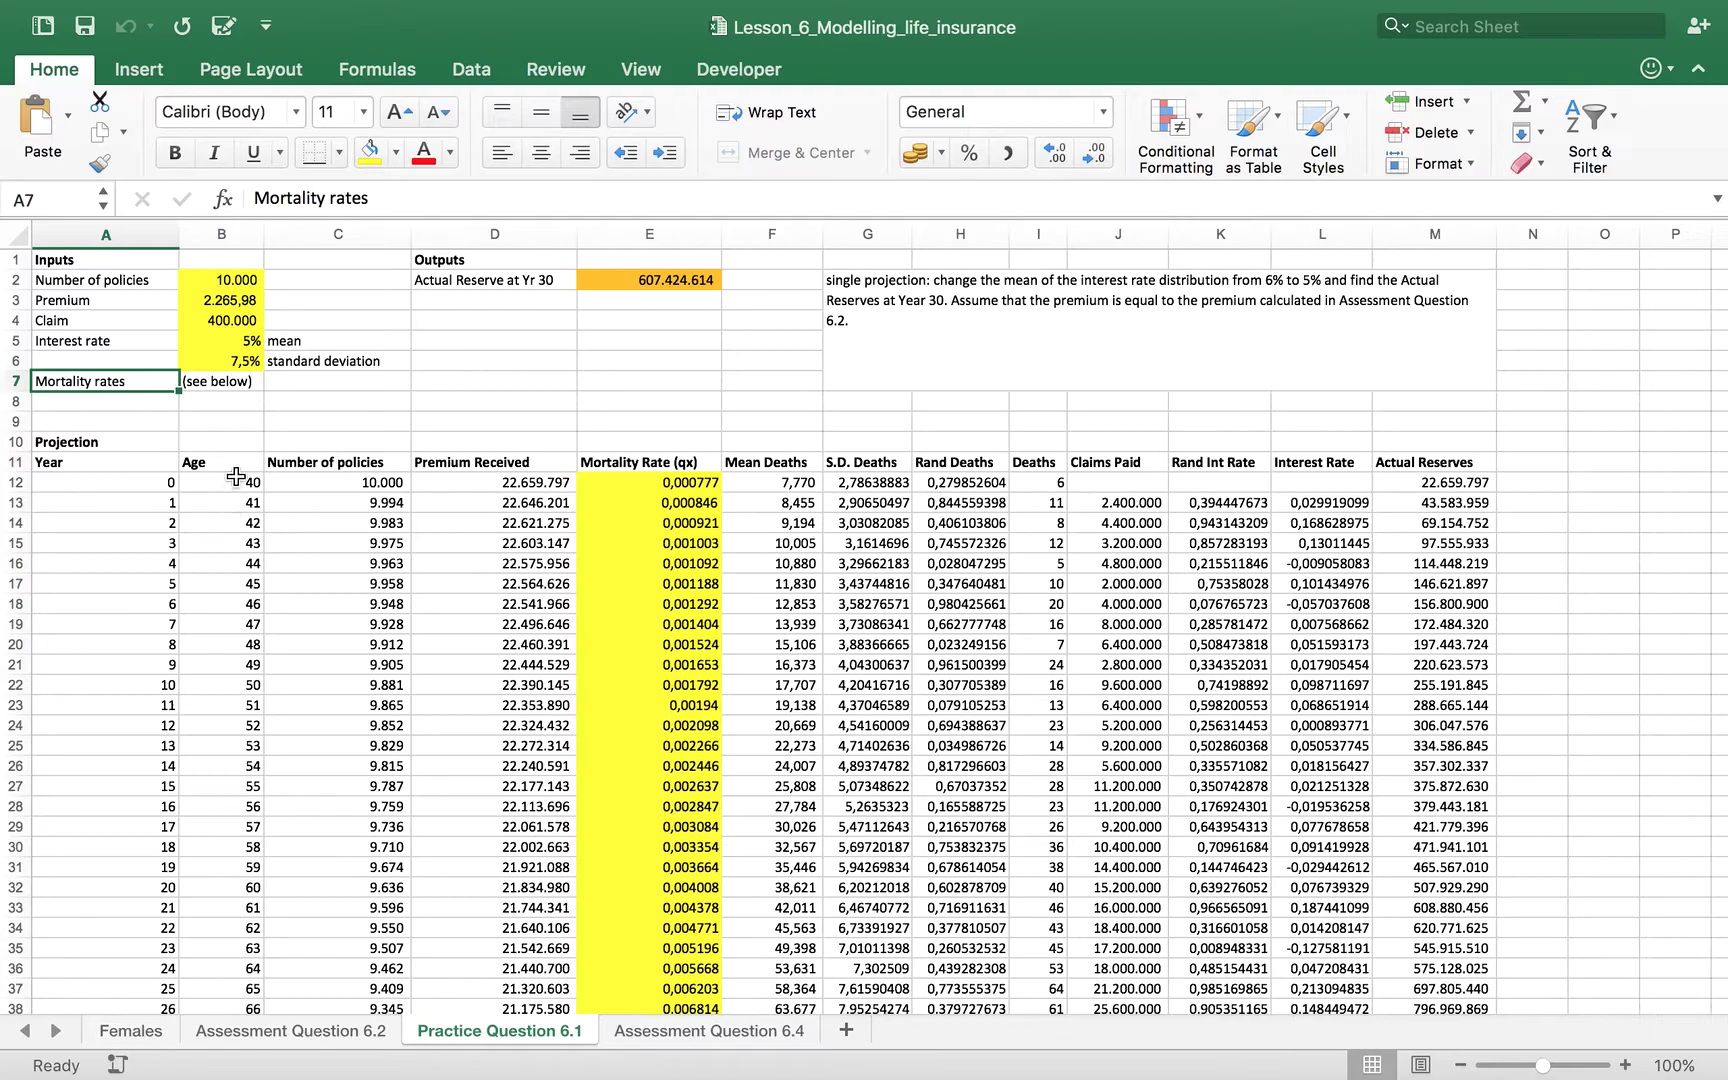
- Inspect the Premium input, which is linked from Assessment Question 6.2
{"action": "left_click", "coordinate": [137, 300]}
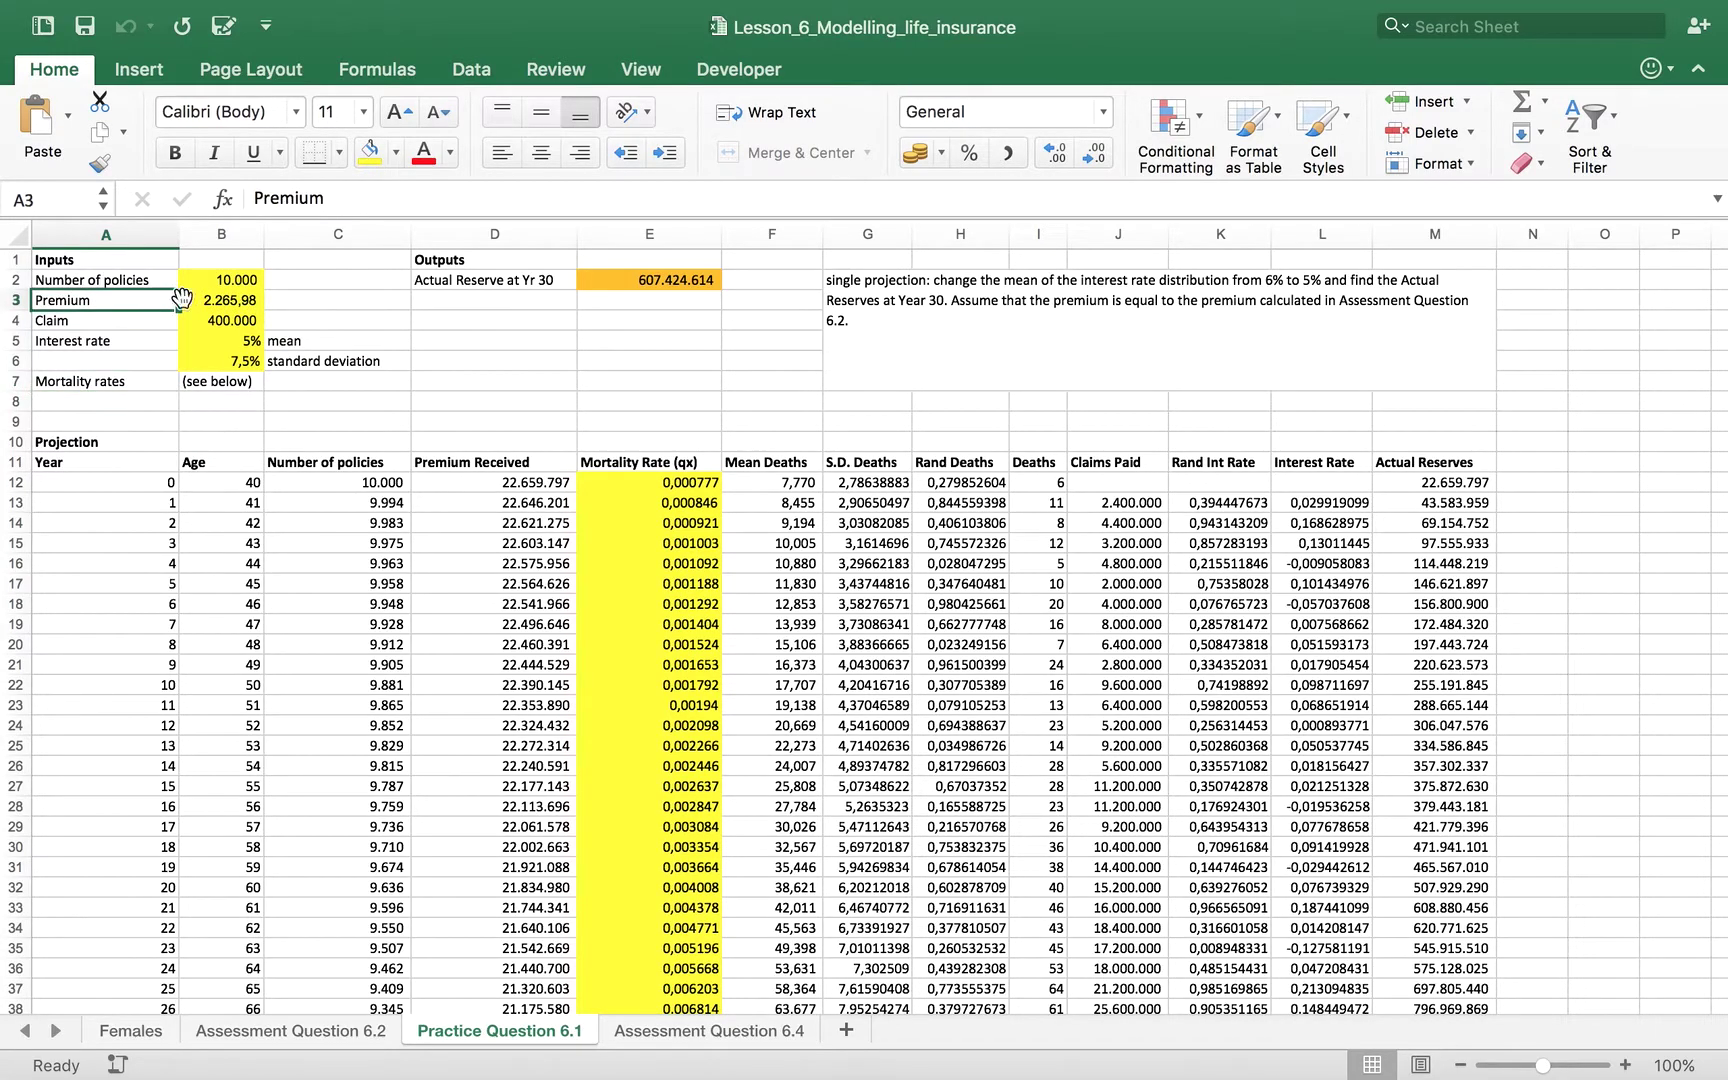
{"action": "left_click", "coordinate": [212, 301]}
{"action": "left_click_drag", "start_coordinate": [131, 298], "coordinate": [220, 301]}
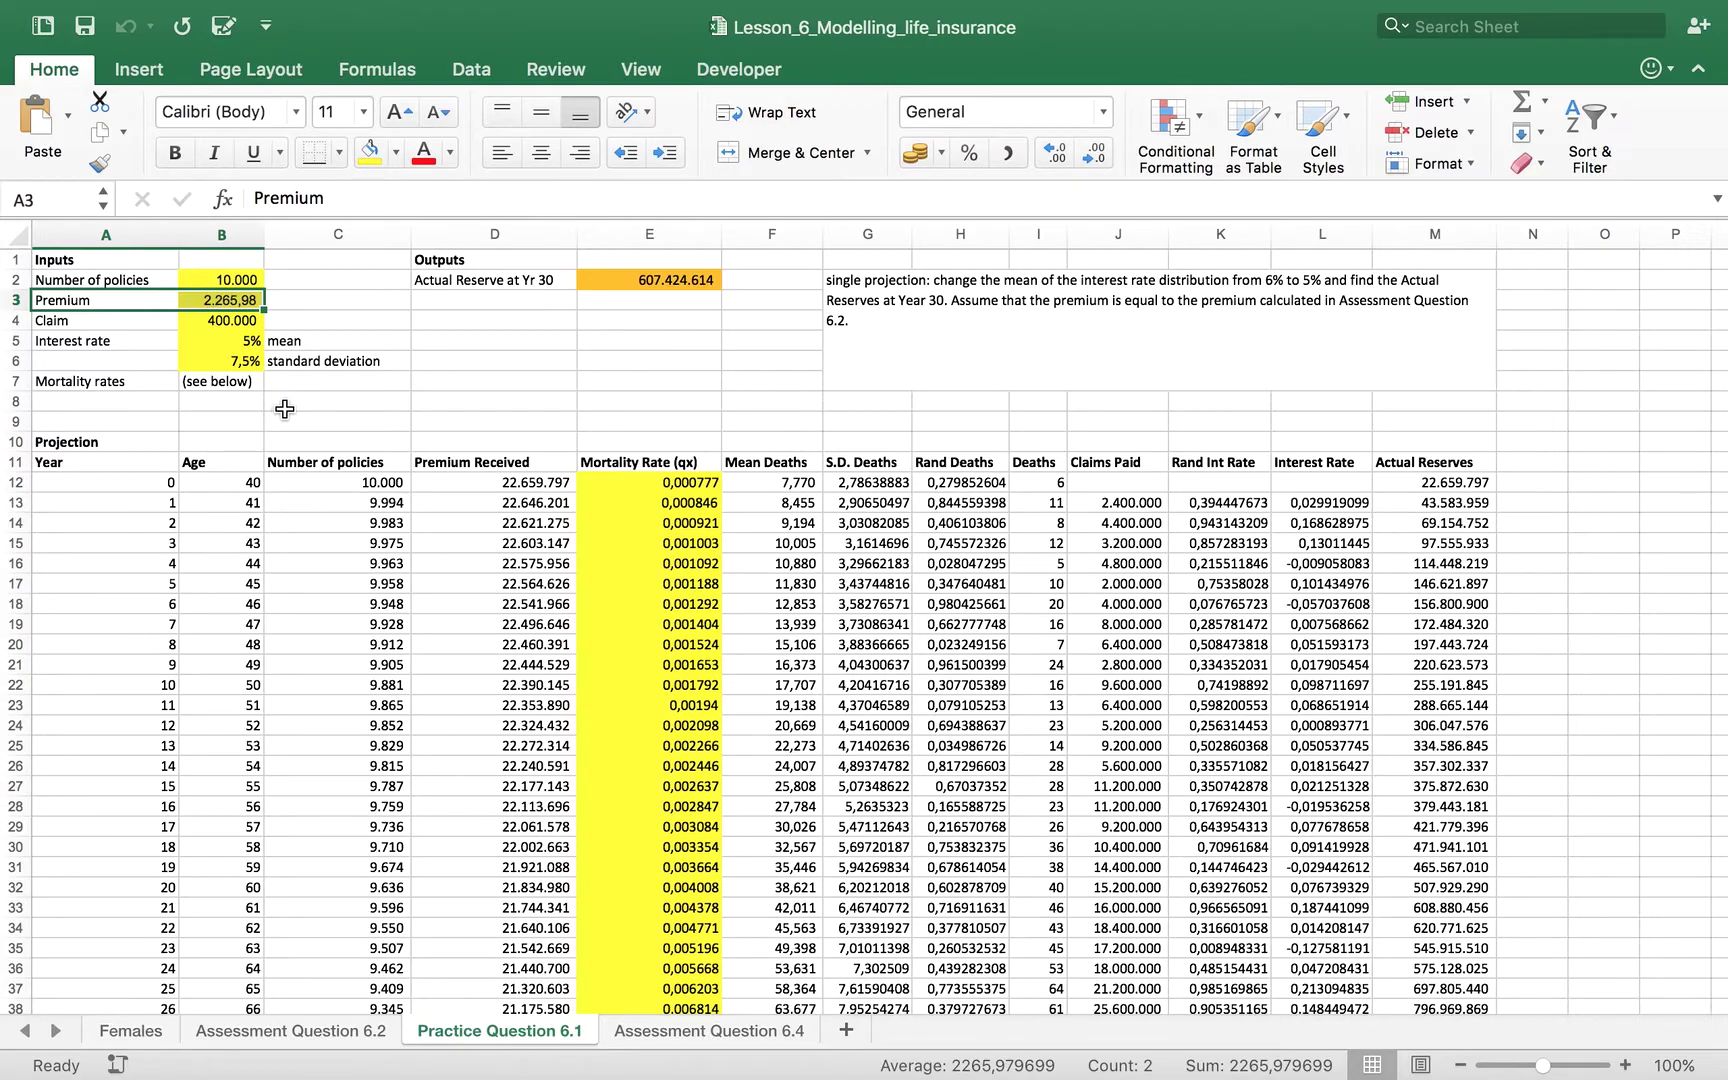
{"action": "left_click", "coordinate": [210, 301]}
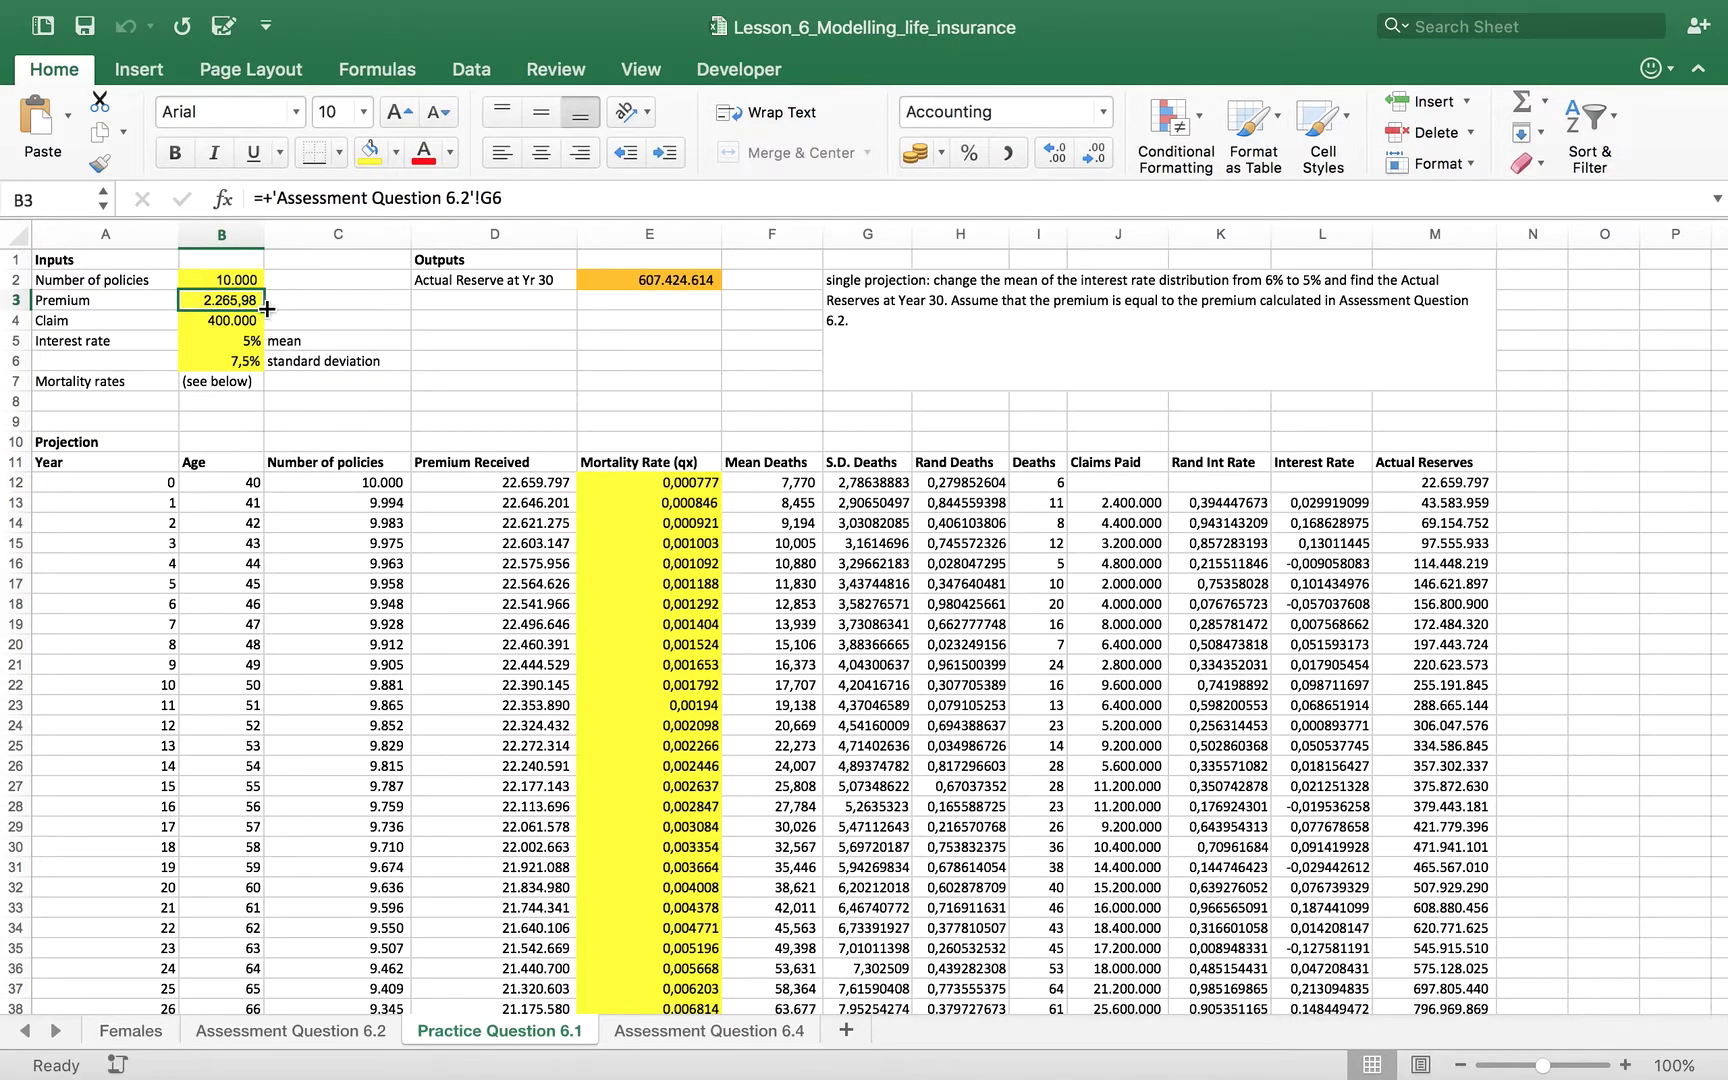
{"action": "left_click", "coordinate": [110, 300]}
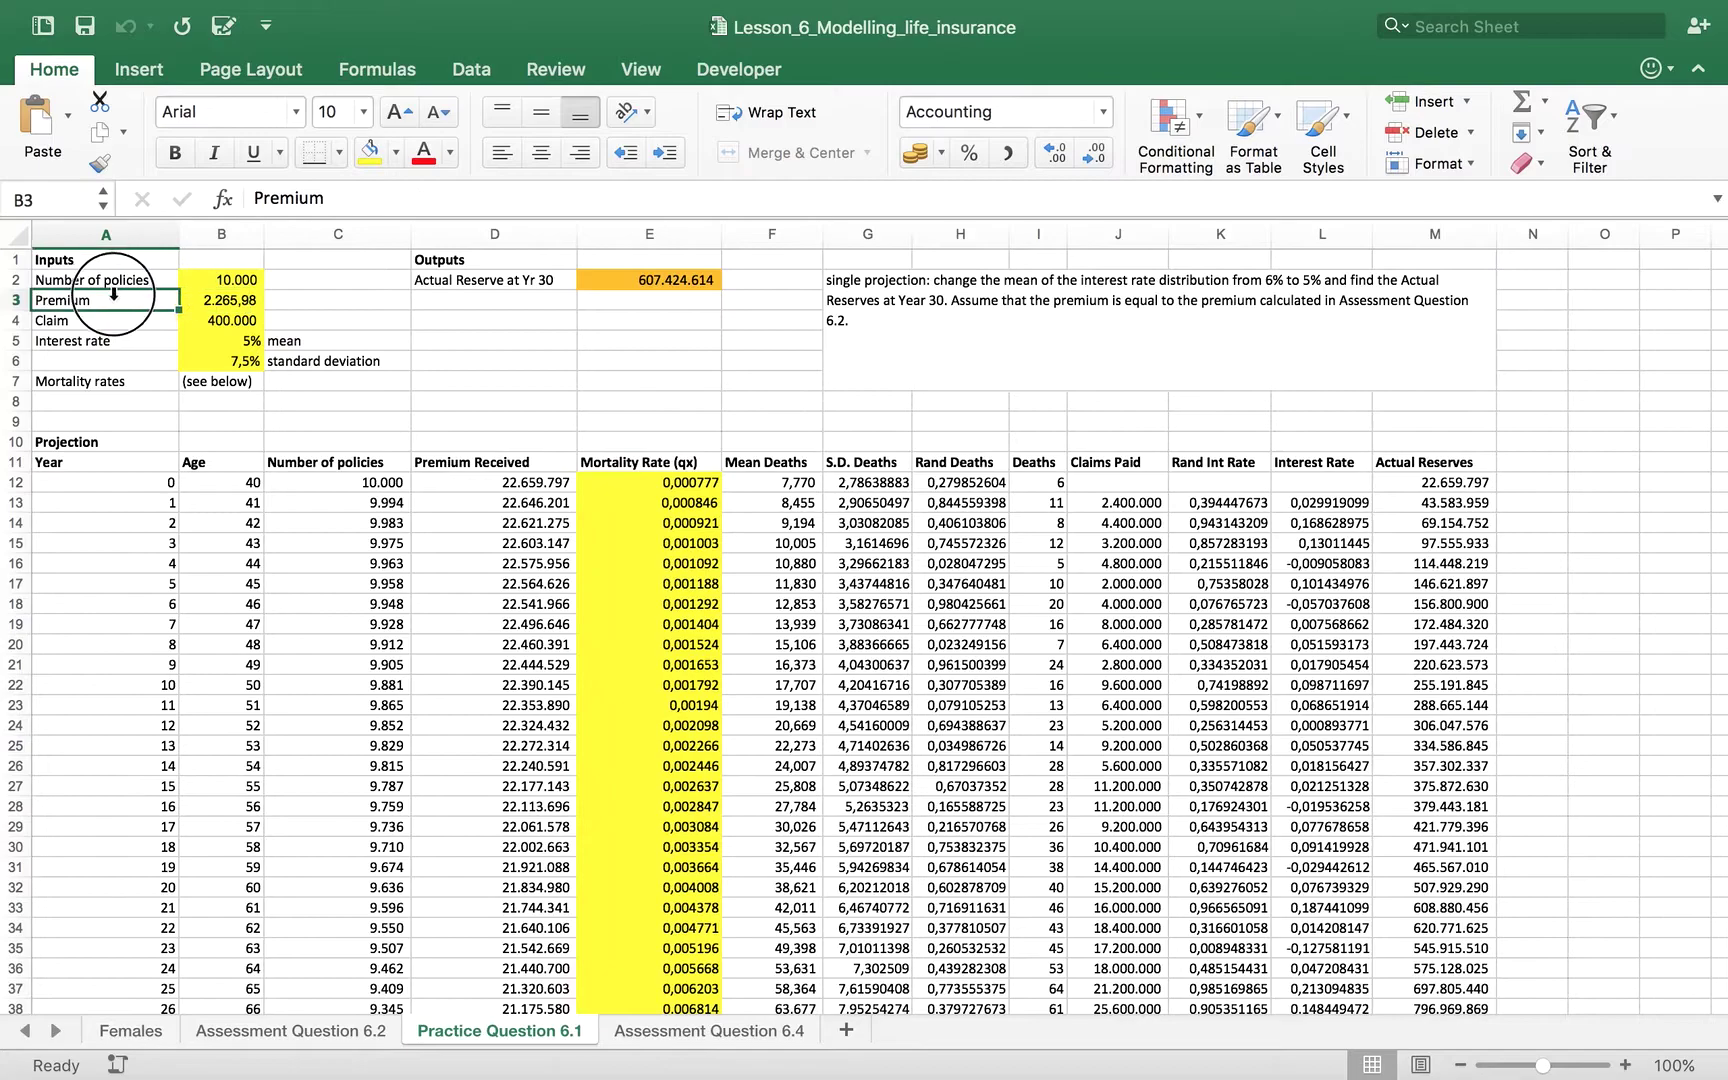
{"action": "left_click", "coordinate": [214, 301]}
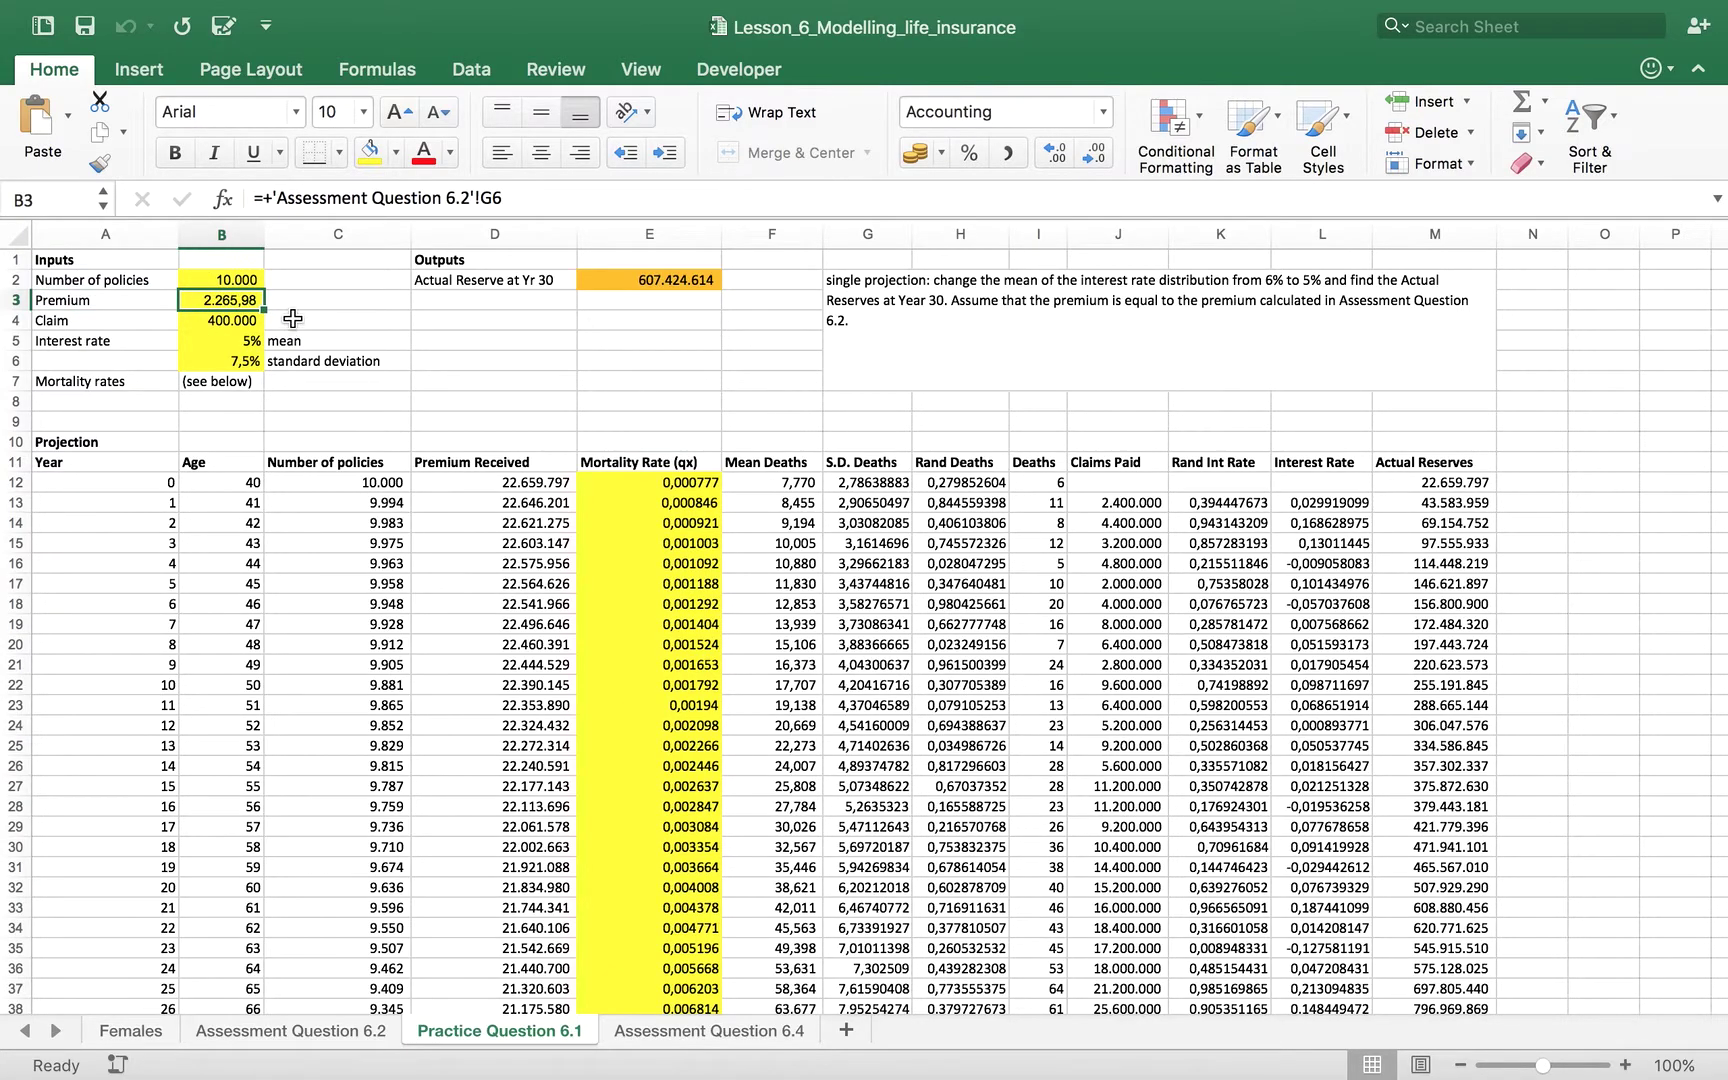
- Verify the 400000 claim amount alongside the 10000 policy count and premium
{"action": "left_click", "coordinate": [95, 320]}
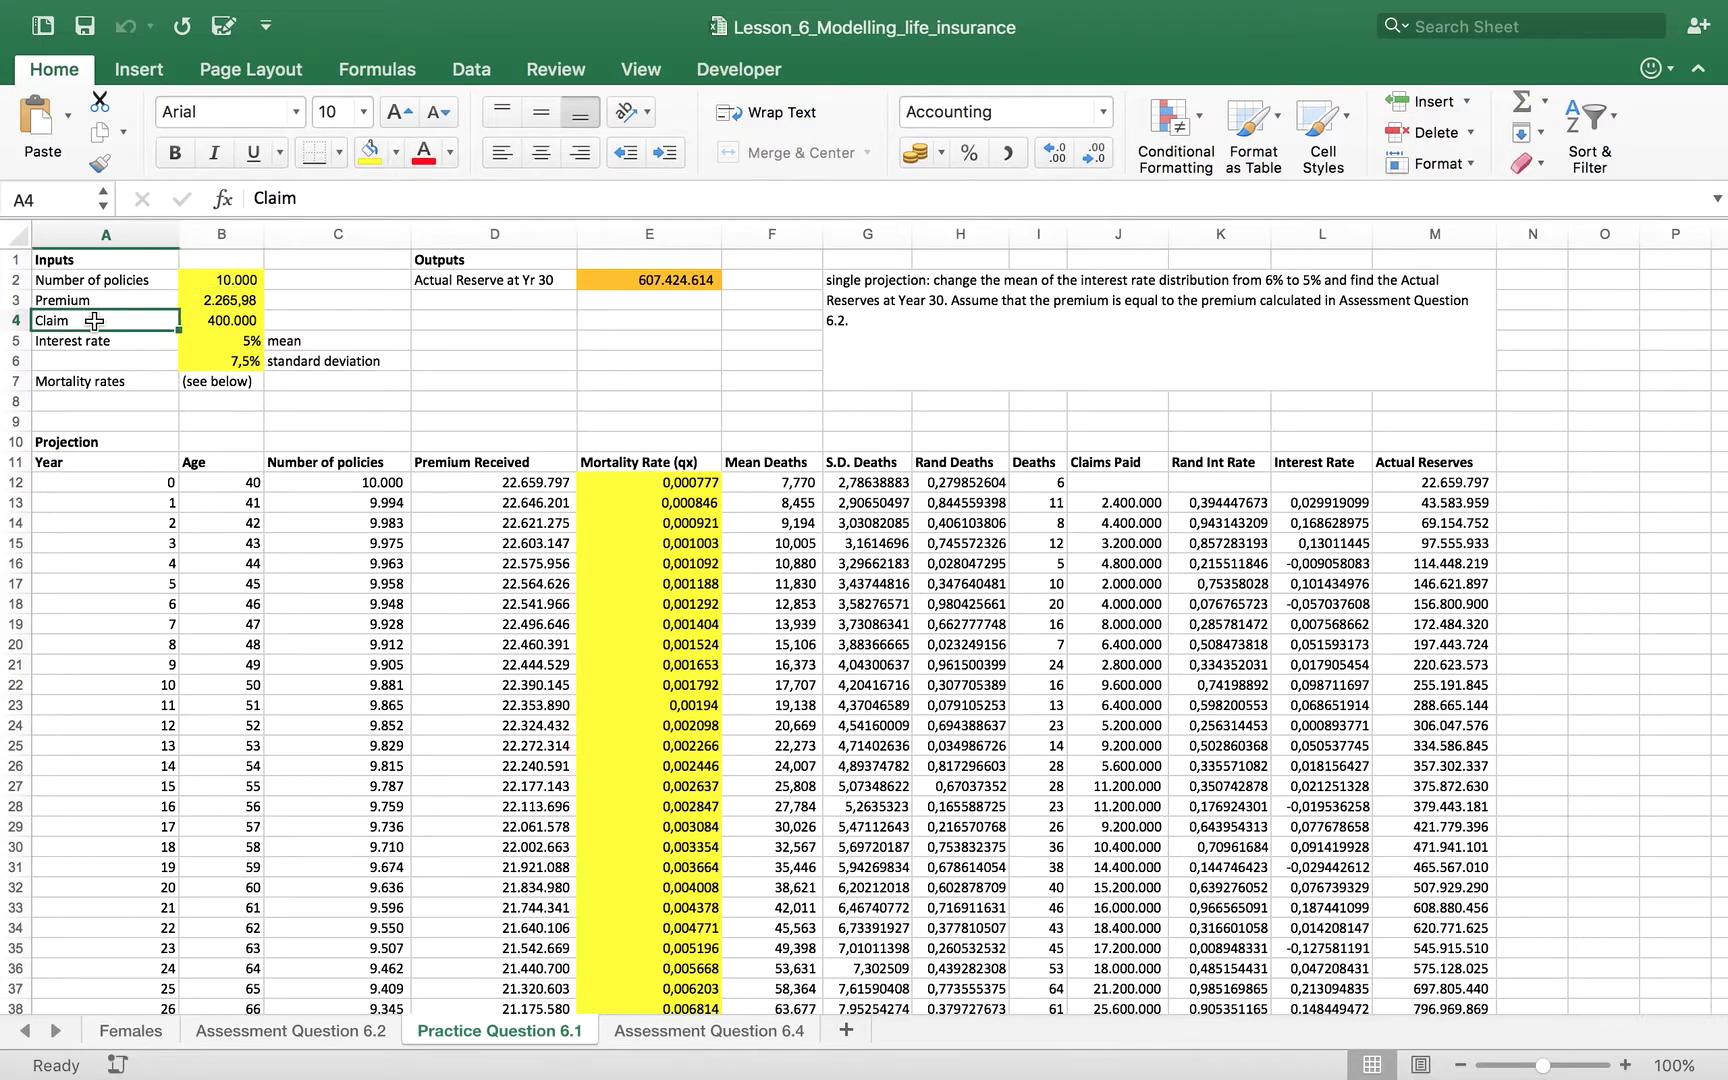
{"action": "left_click", "coordinate": [224, 323]}
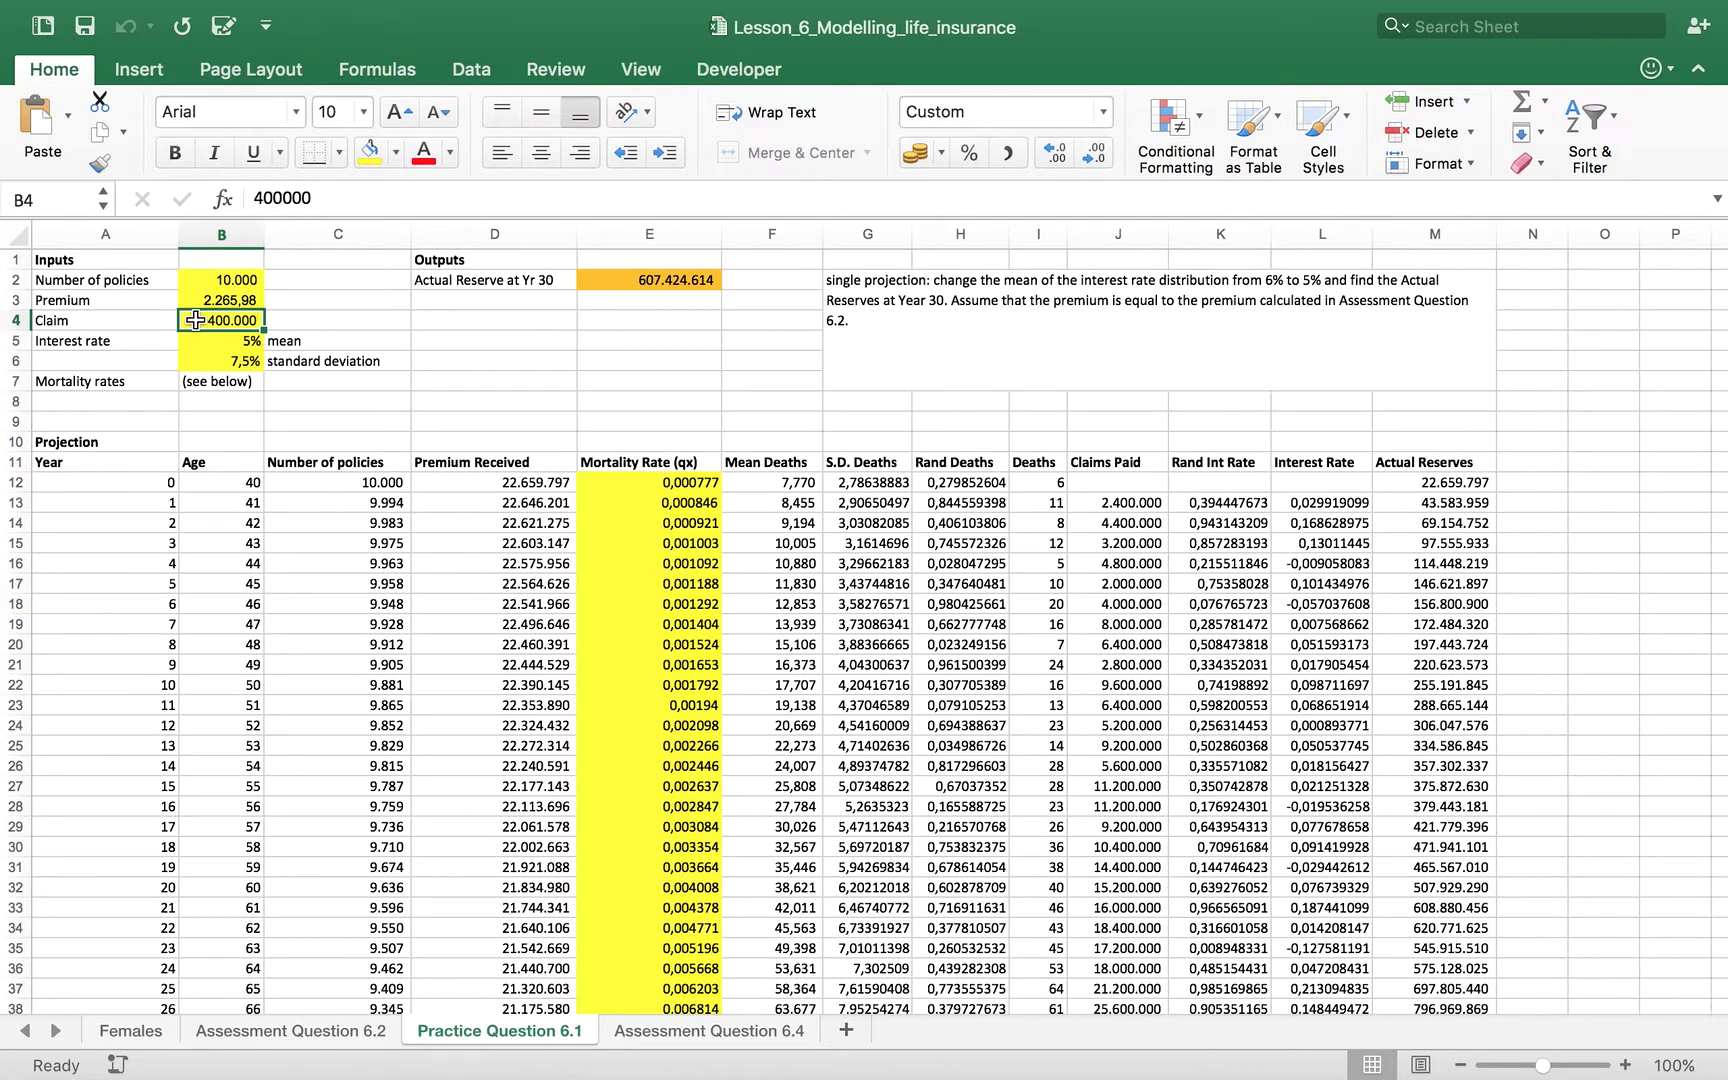
{"action": "left_click", "coordinate": [120, 323]}
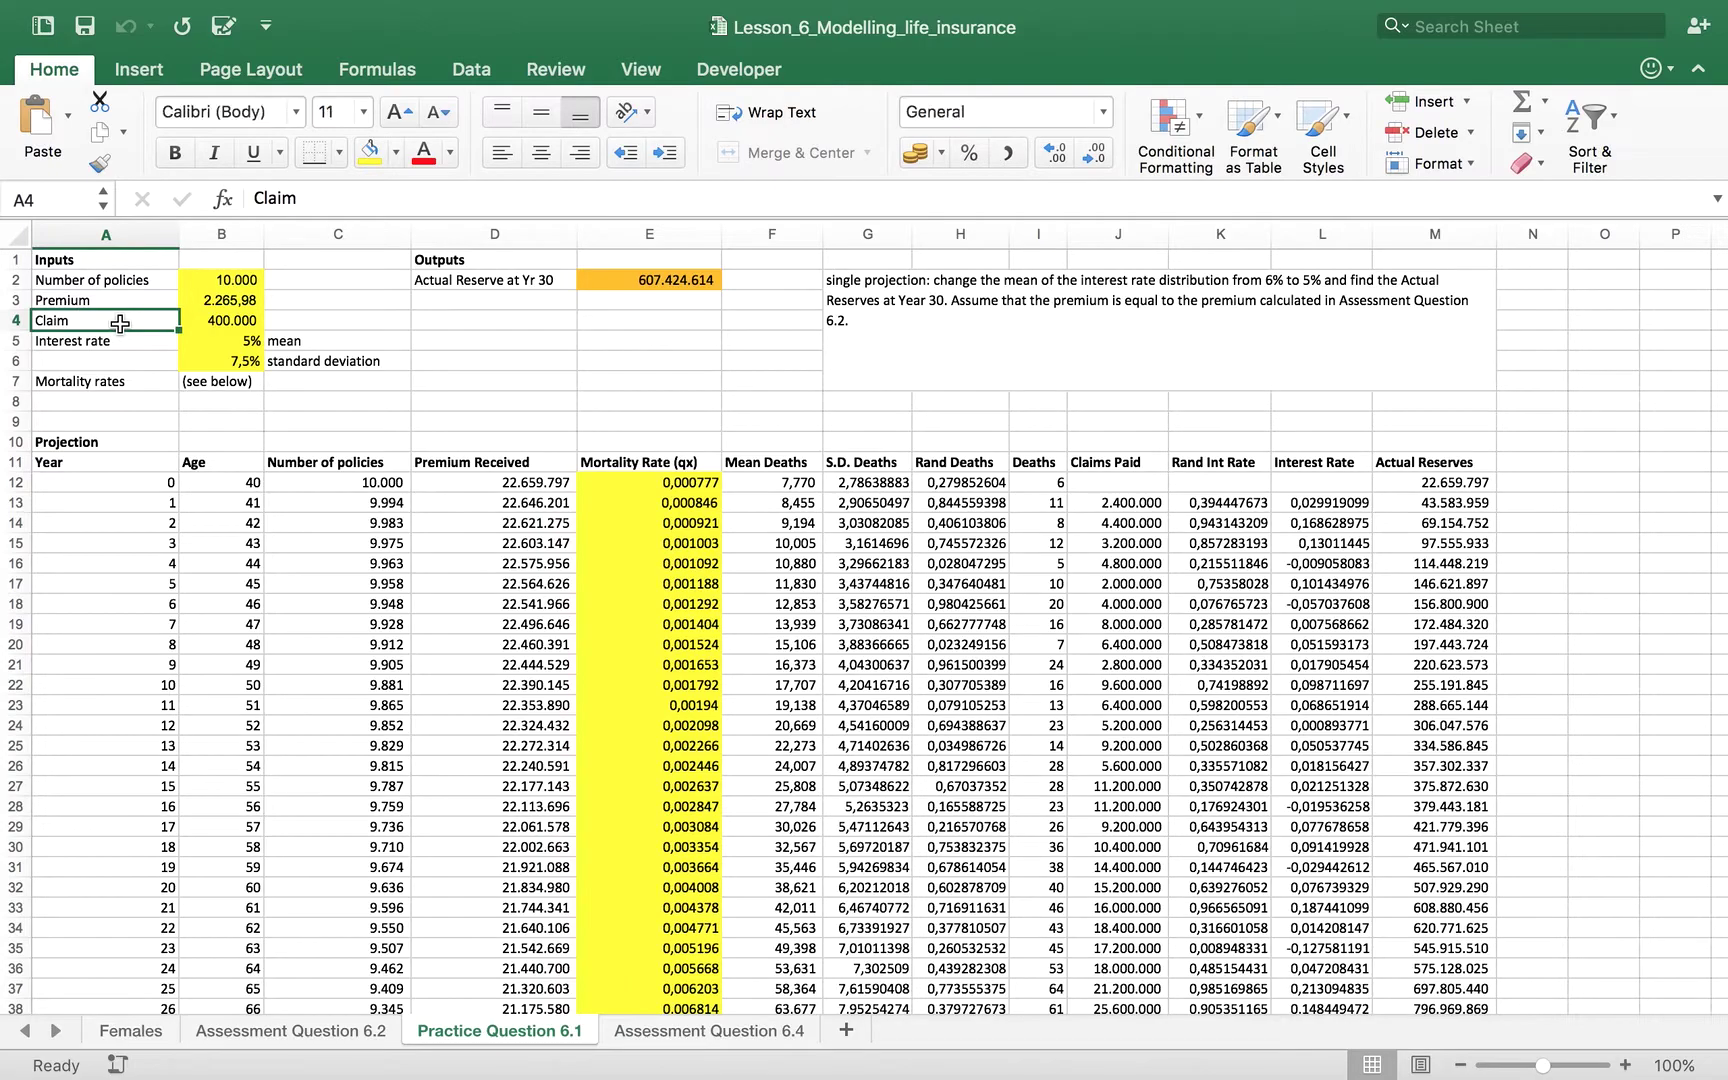
{"action": "left_click", "coordinate": [215, 320]}
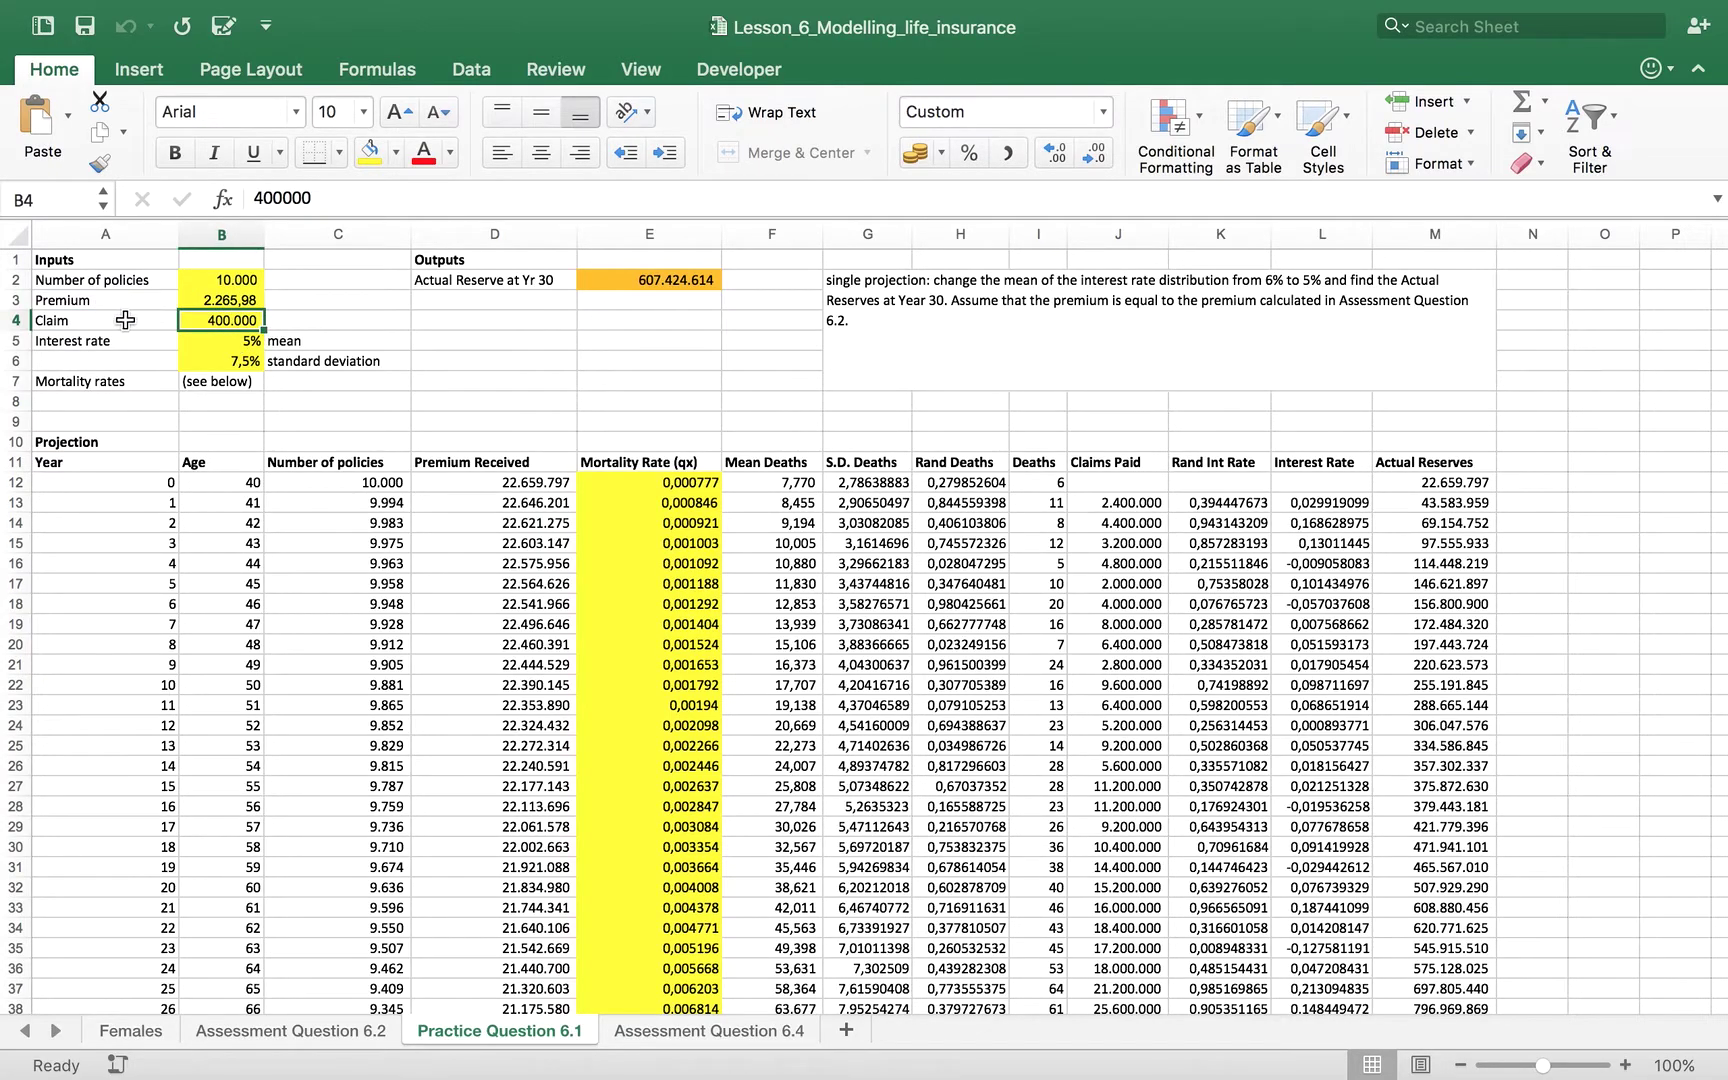
{"action": "left_click", "coordinate": [130, 318]}
{"action": "left_click", "coordinate": [206, 318]}
{"action": "left_click", "coordinate": [89, 324]}
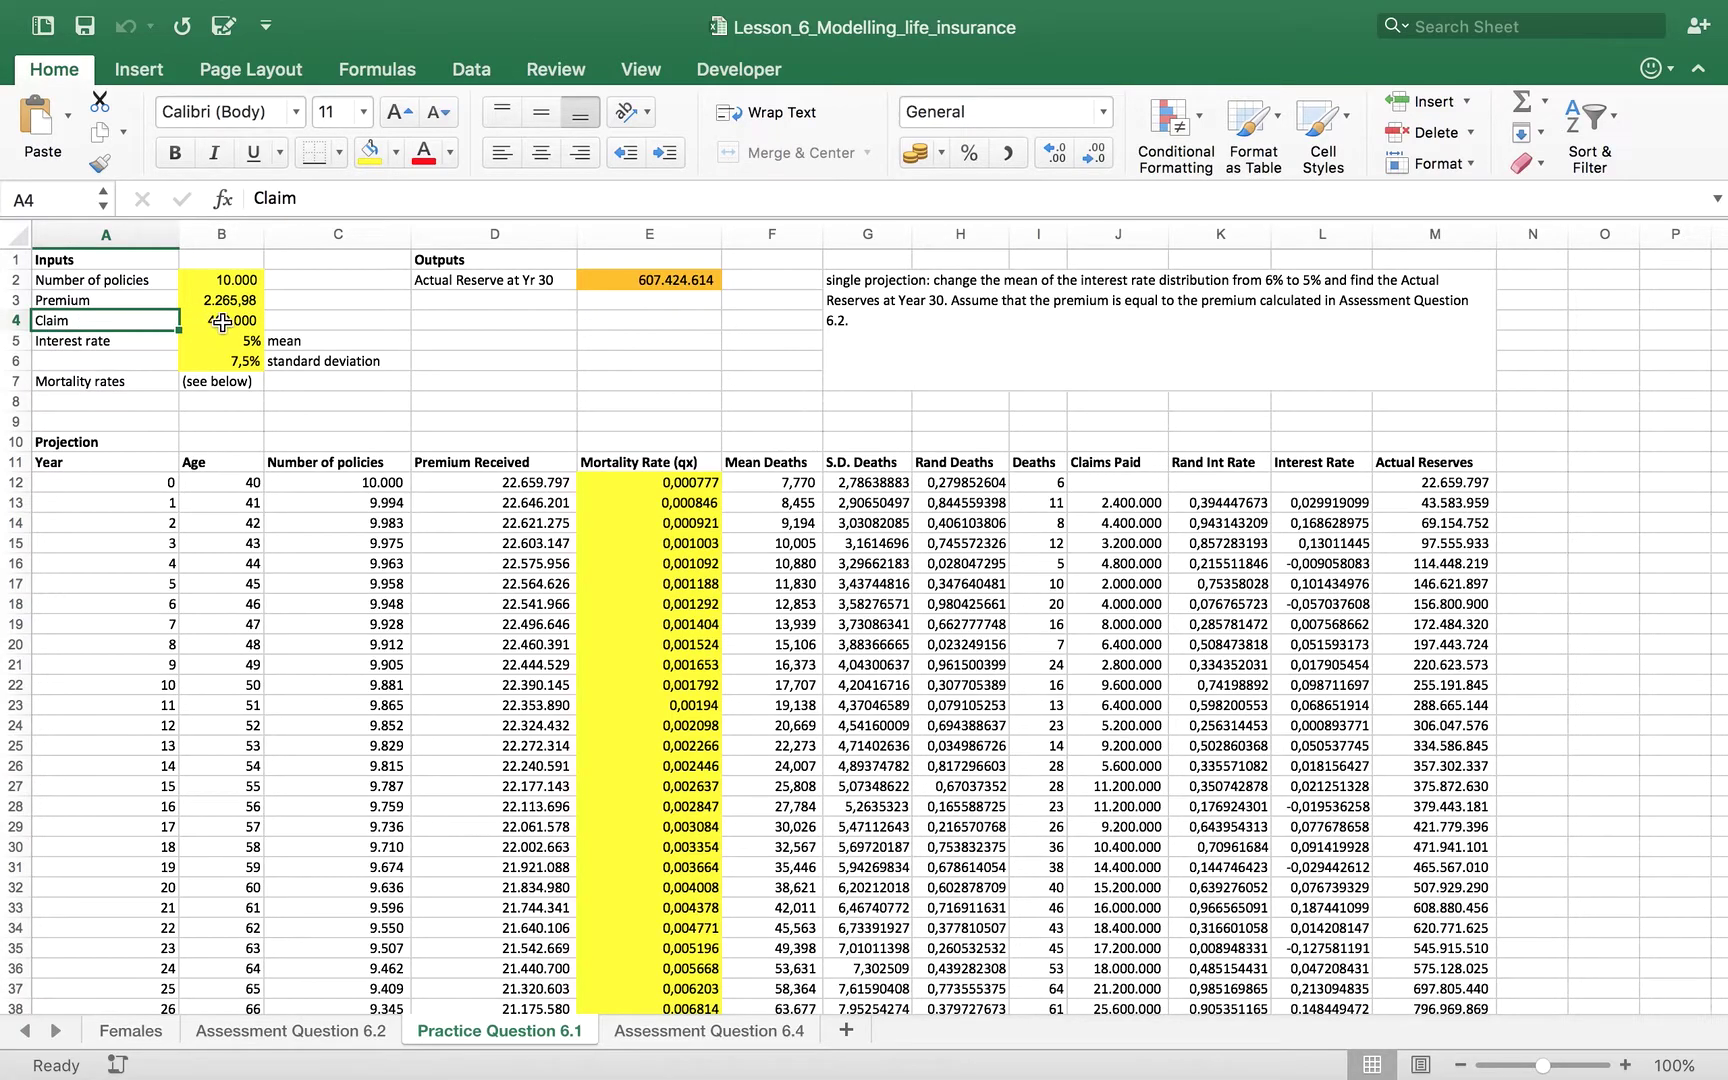
{"action": "left_click", "coordinate": [218, 319]}
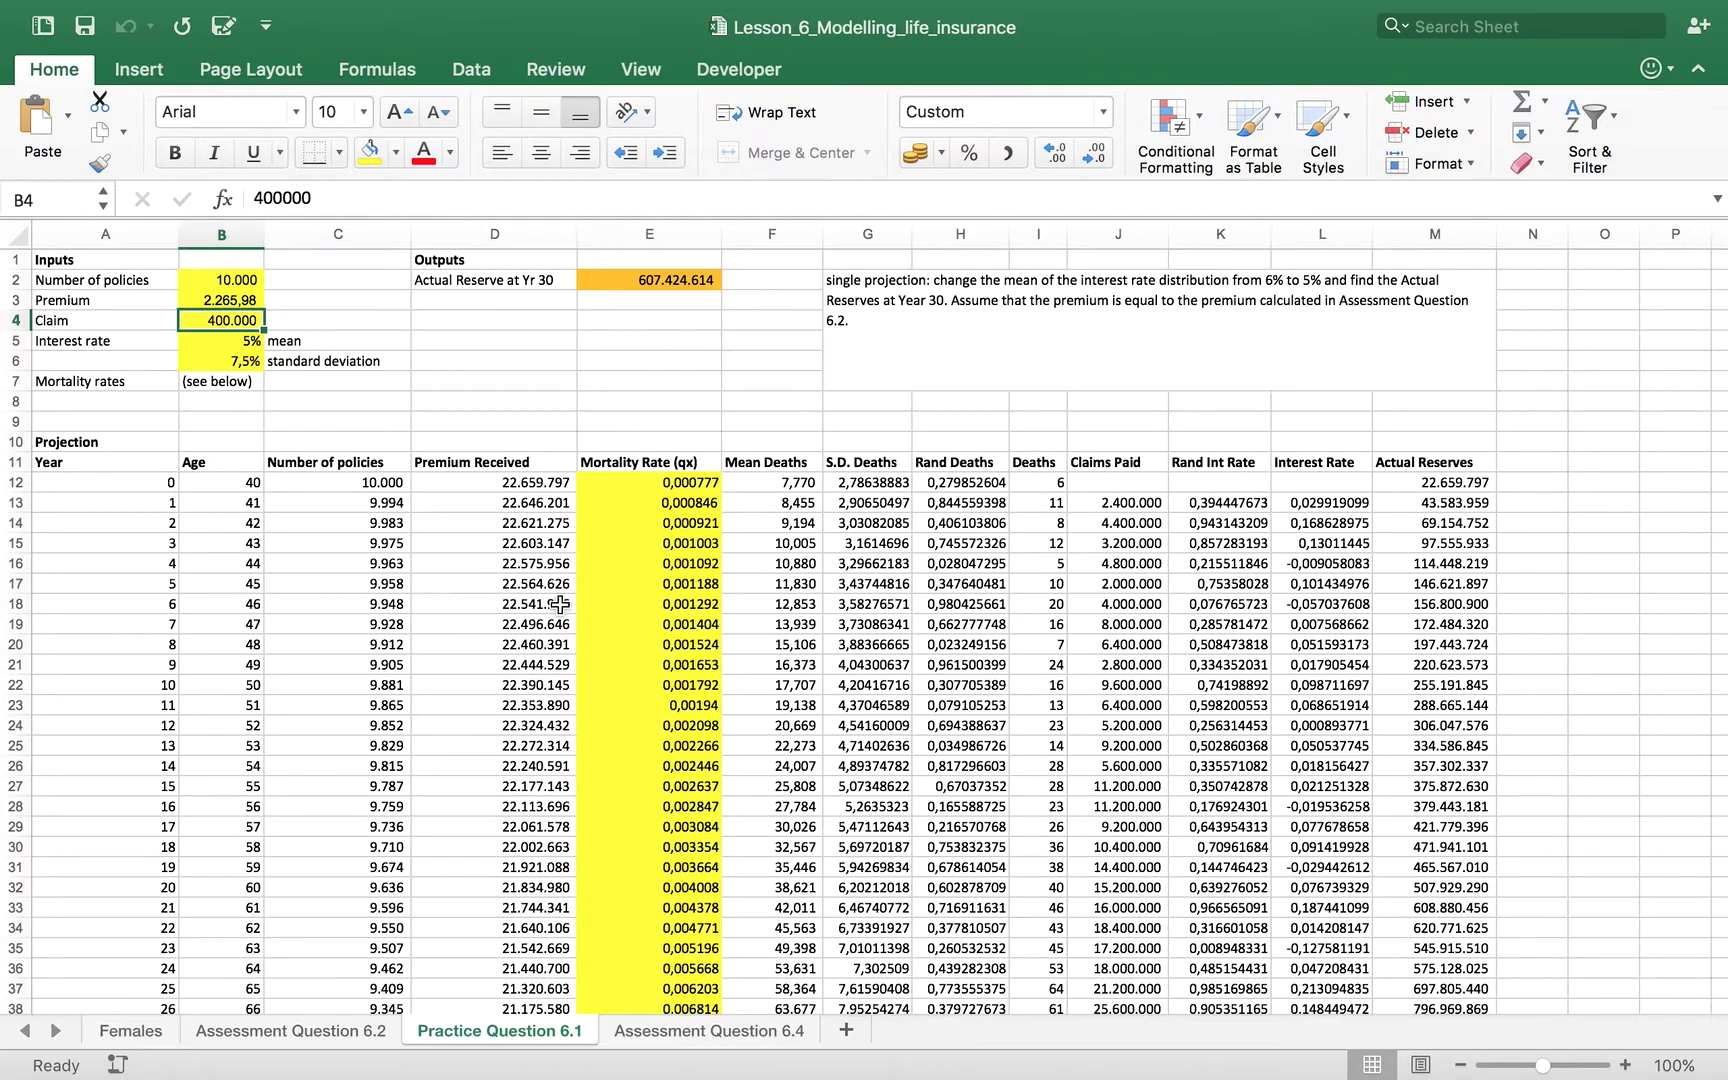
{"action": "left_click", "coordinate": [213, 282]}
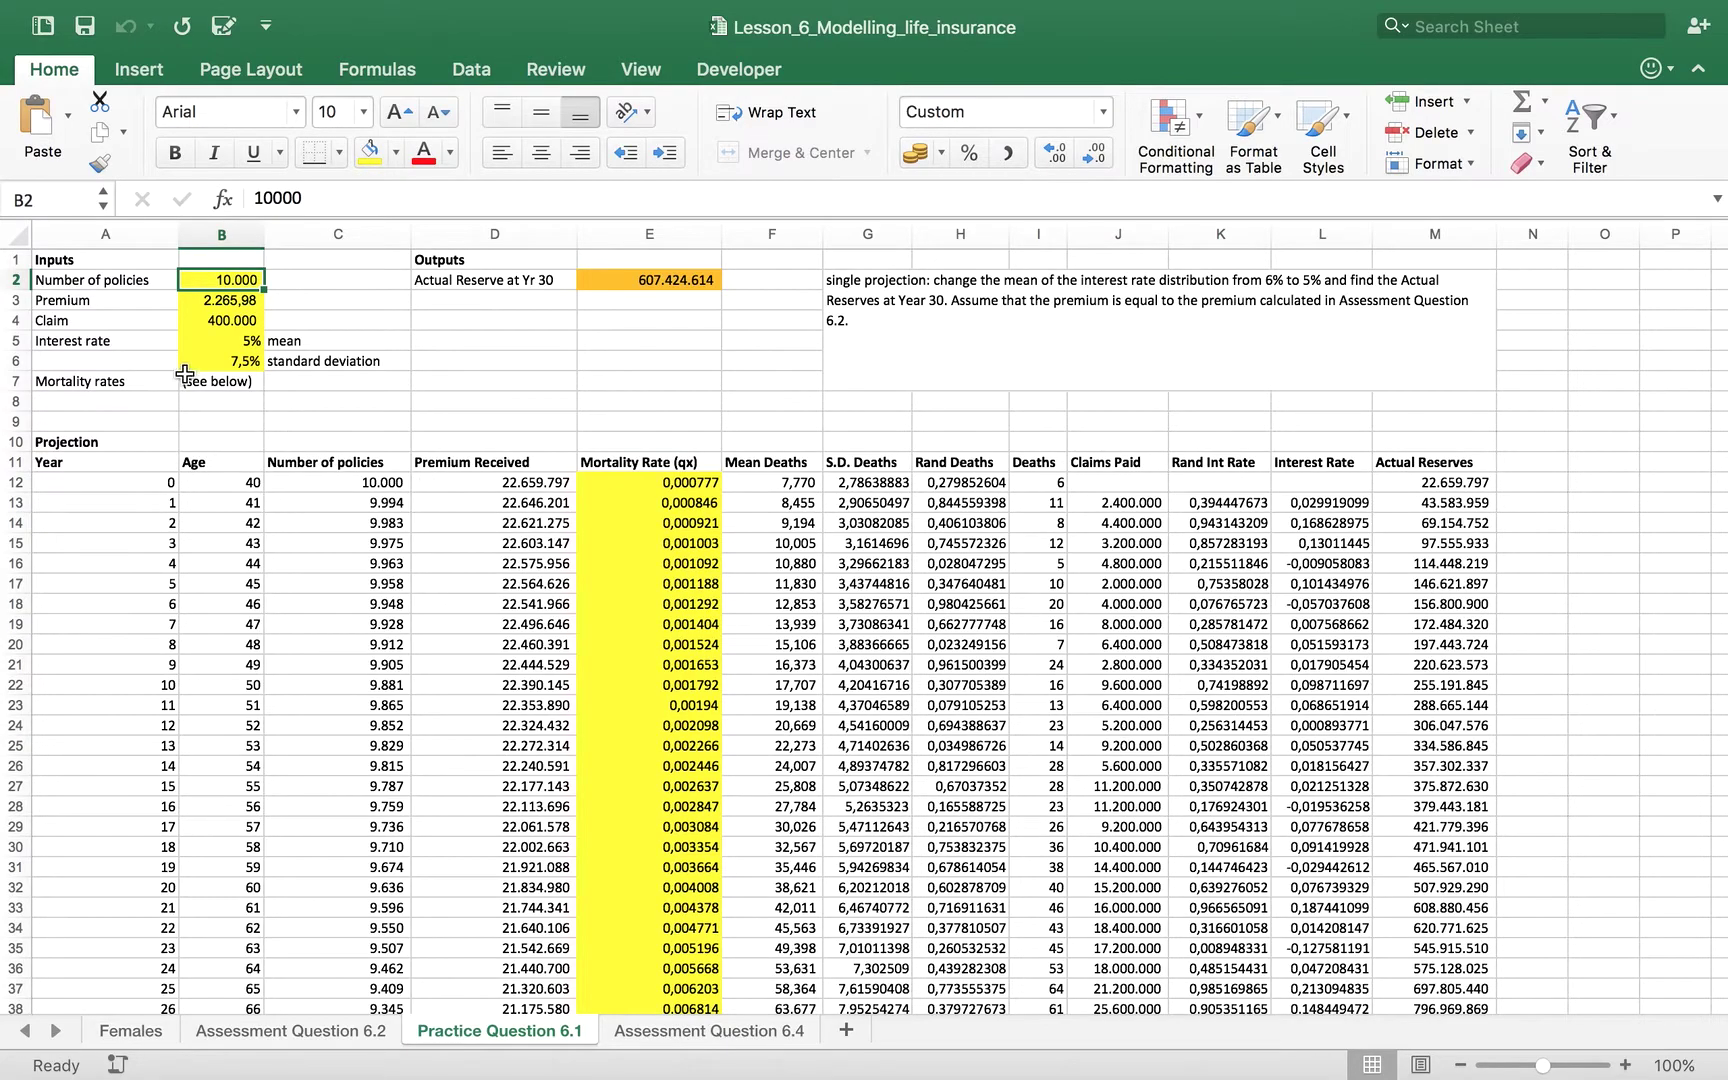
{"action": "left_click", "coordinate": [225, 322]}
{"action": "left_click_drag", "start_coordinate": [220, 298], "coordinate": [220, 284]}
{"action": "left_click", "coordinate": [219, 303]}
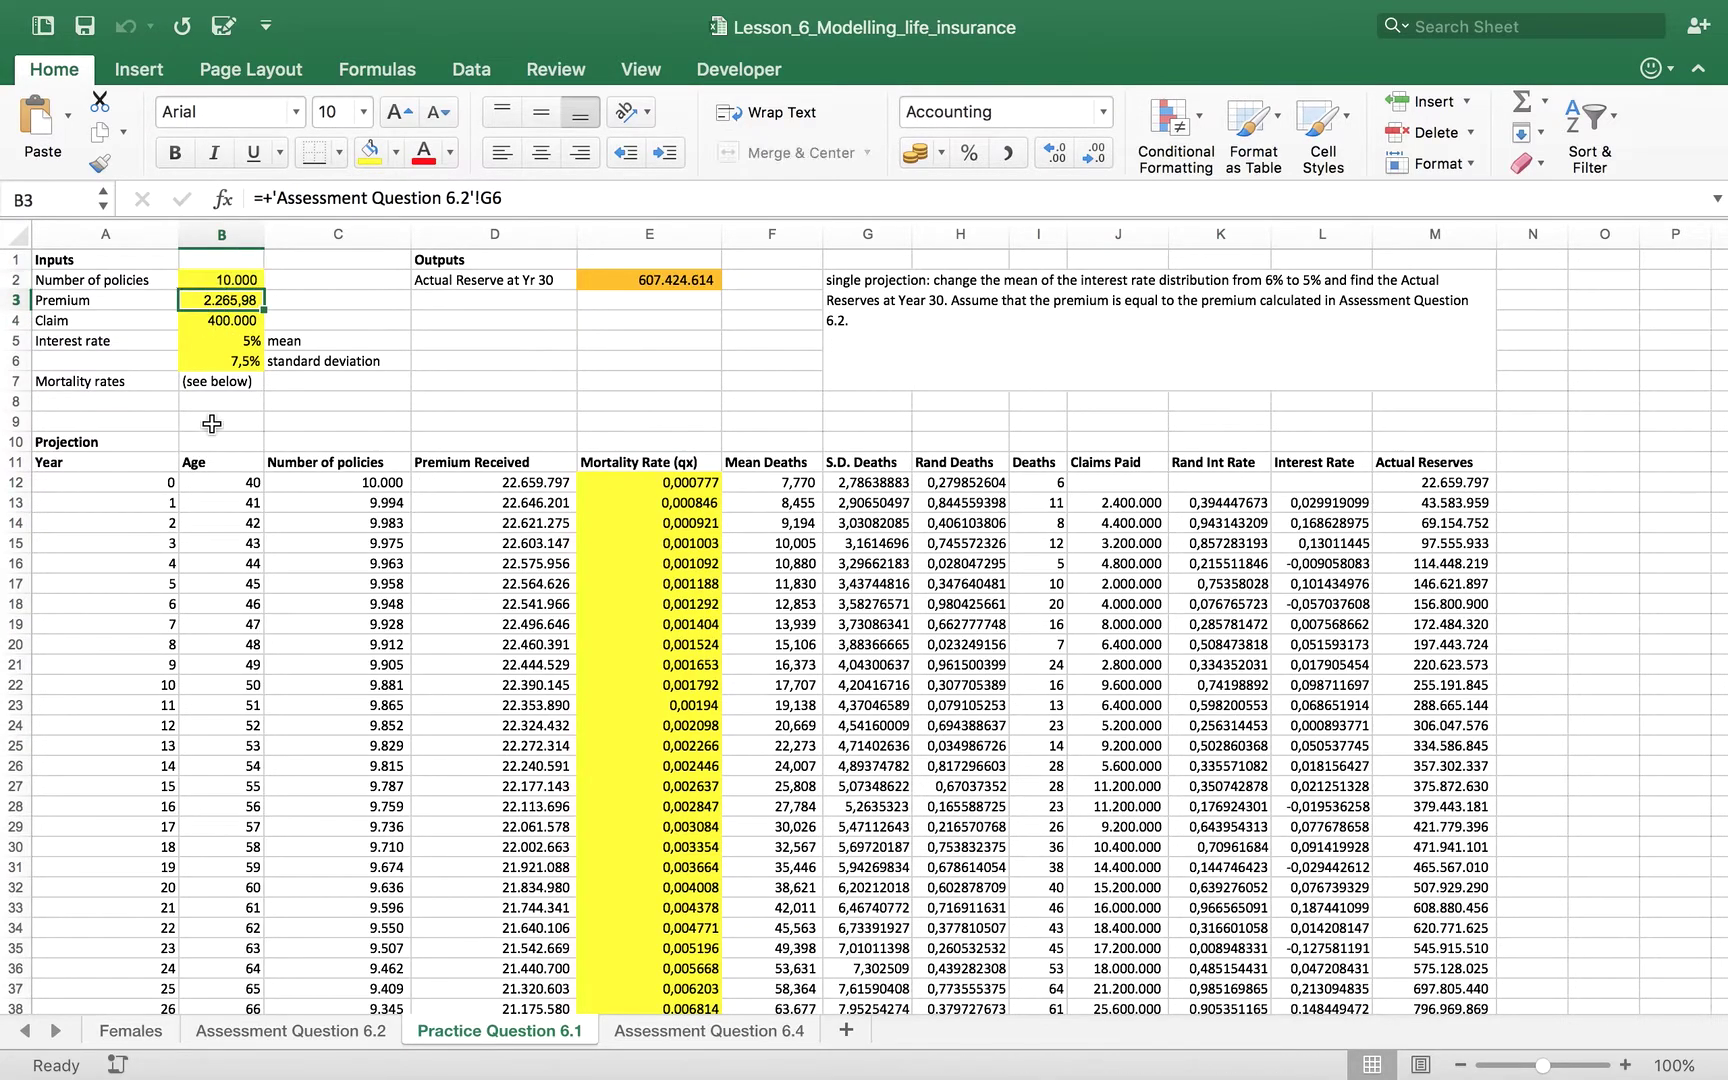
{"action": "left_click", "coordinate": [236, 322]}
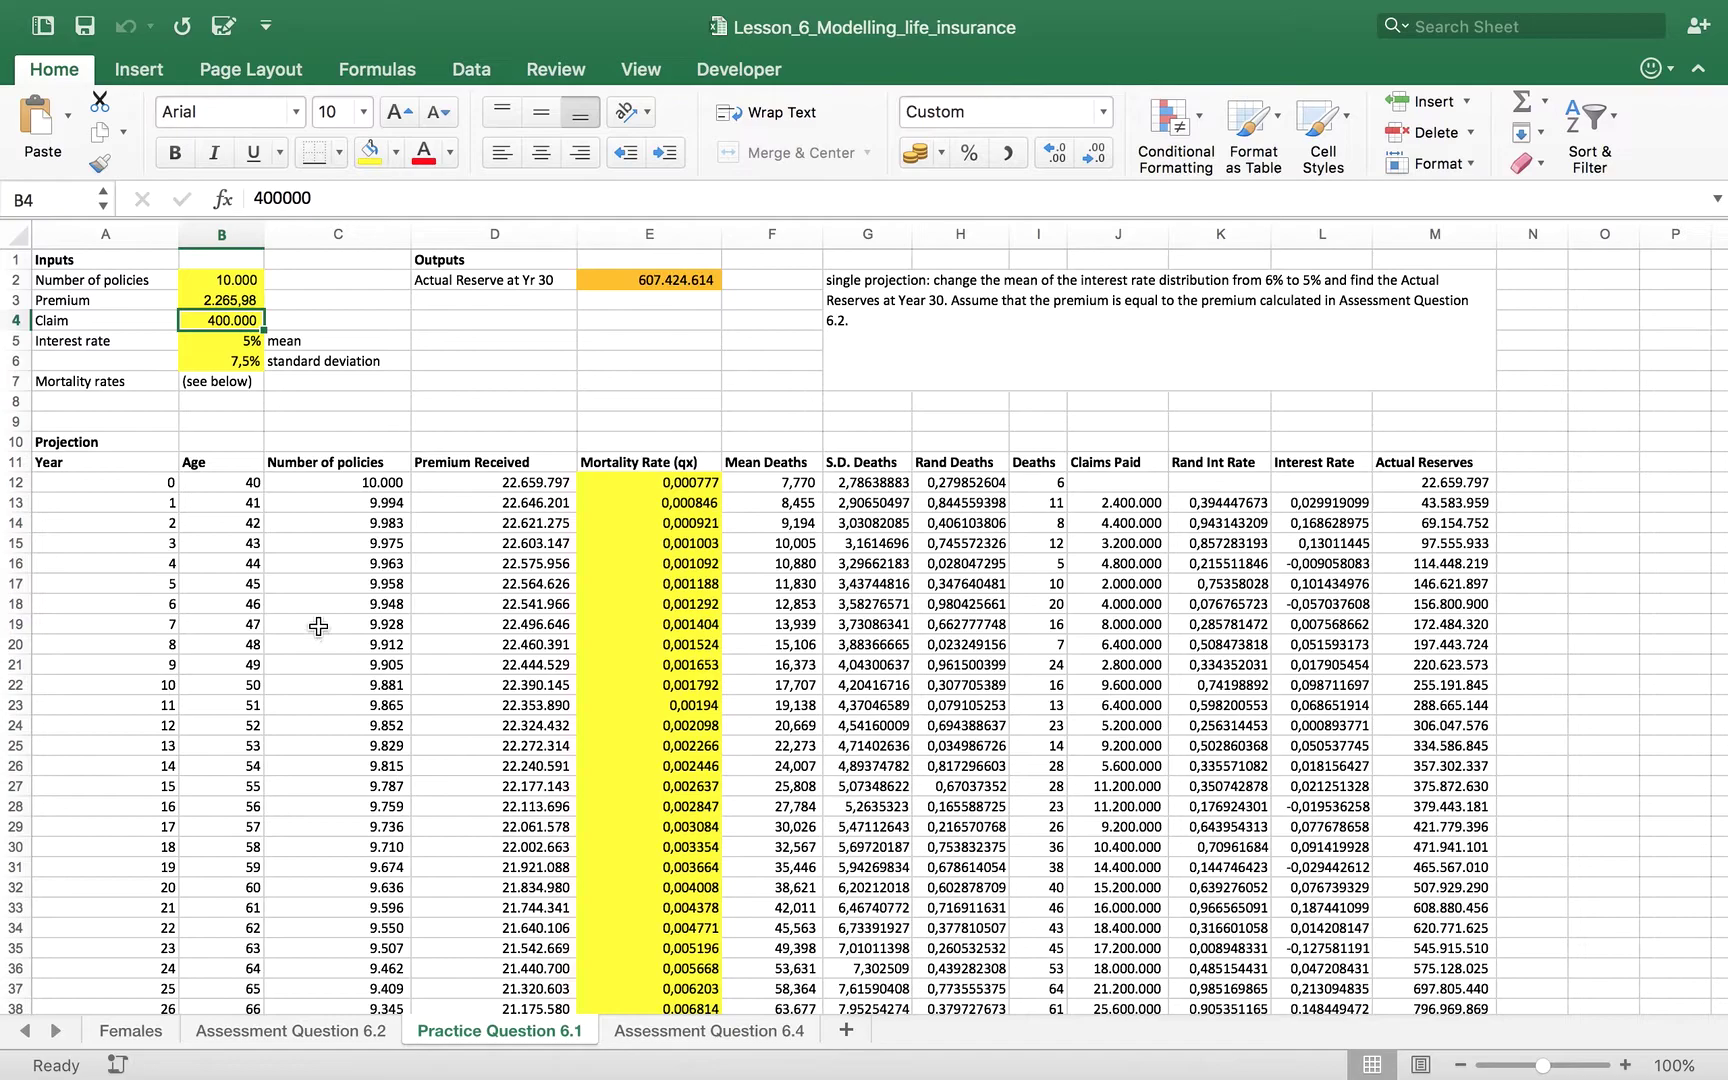
- Scroll the projection from its Year heading and year 0 down to final year 70
{"action": "left_click", "coordinate": [45, 584]}
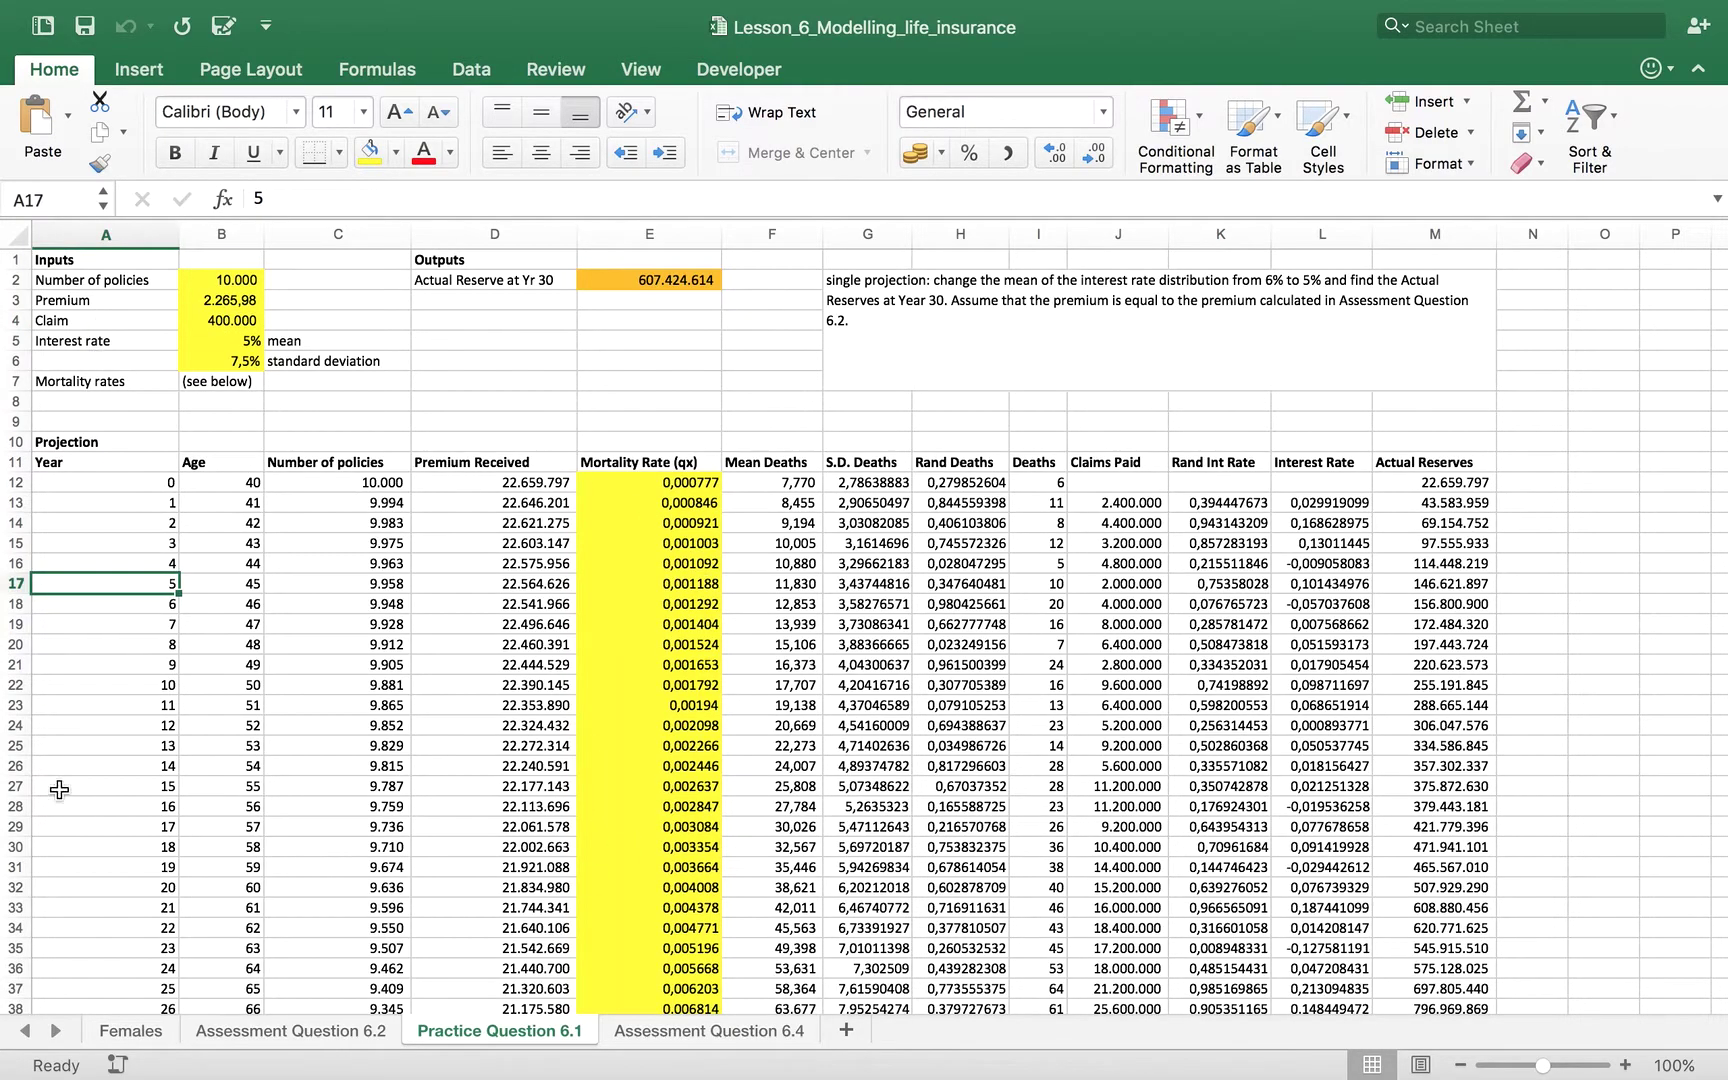
{"action": "left_click", "coordinate": [75, 468]}
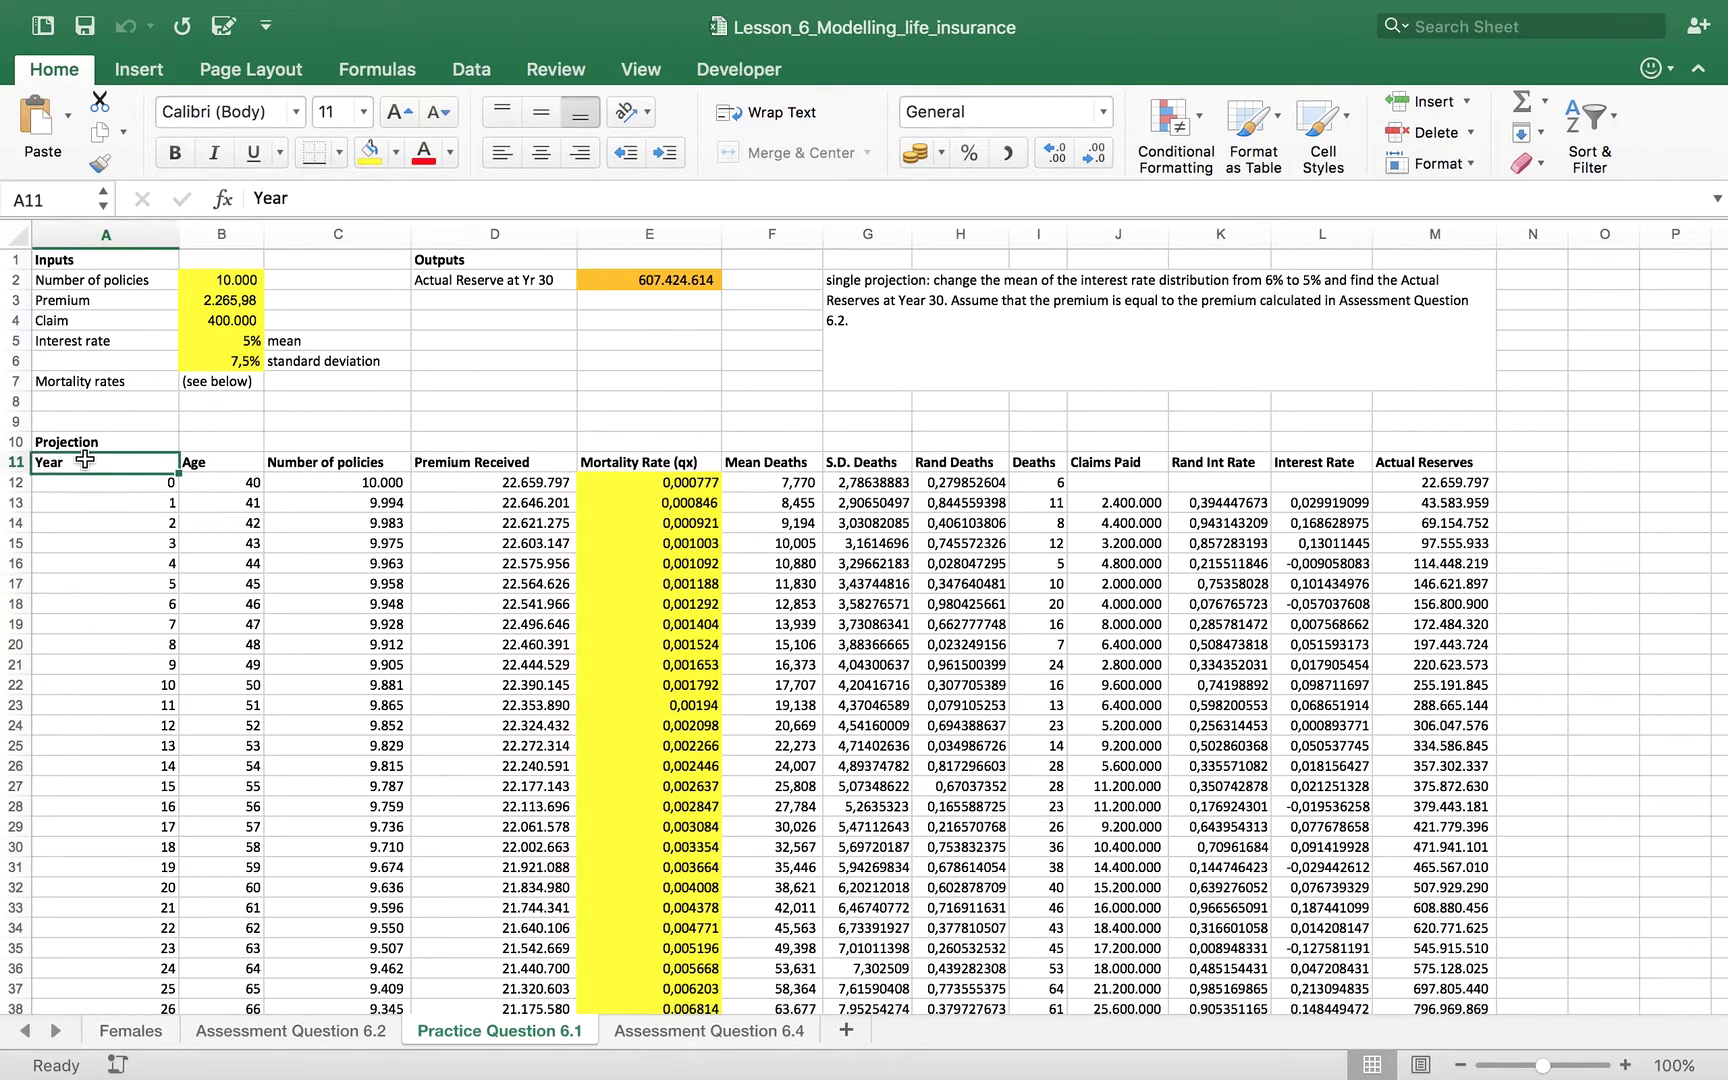
{"action": "left_click", "coordinate": [72, 441]}
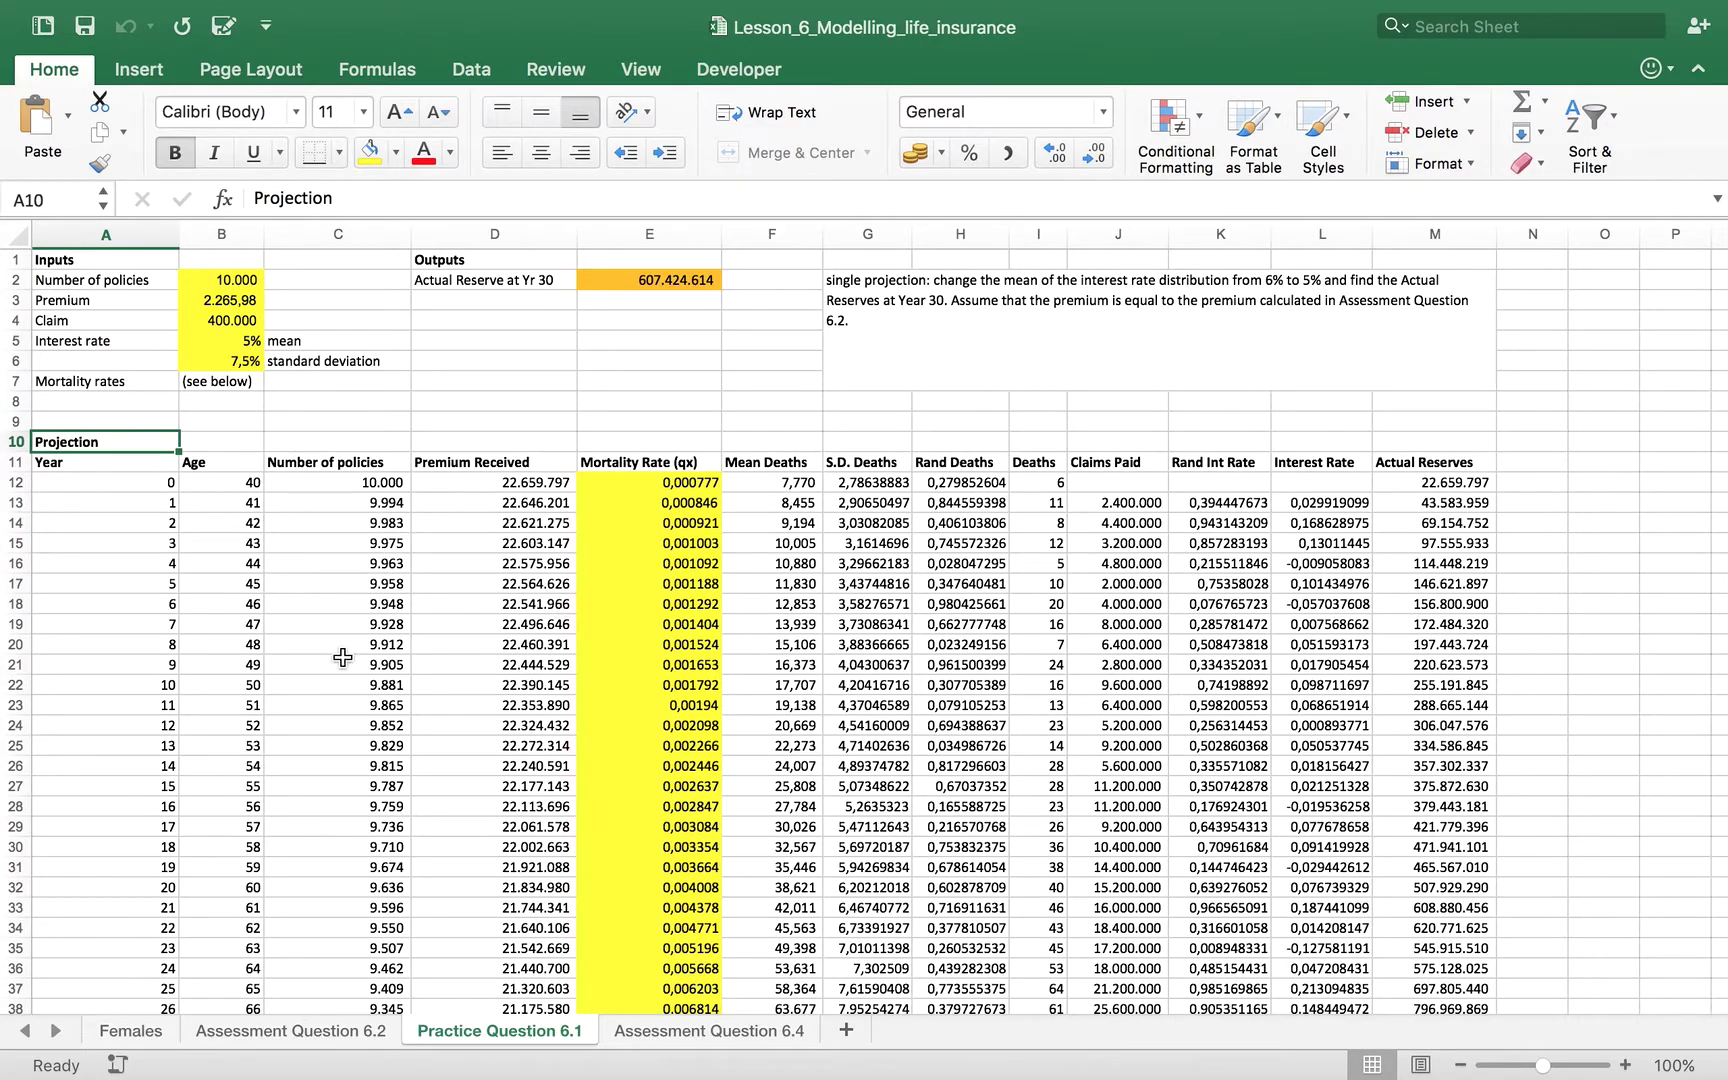
{"action": "scroll", "coordinate": [301, 600], "scroll_direction": "down", "scroll_amount": 4}
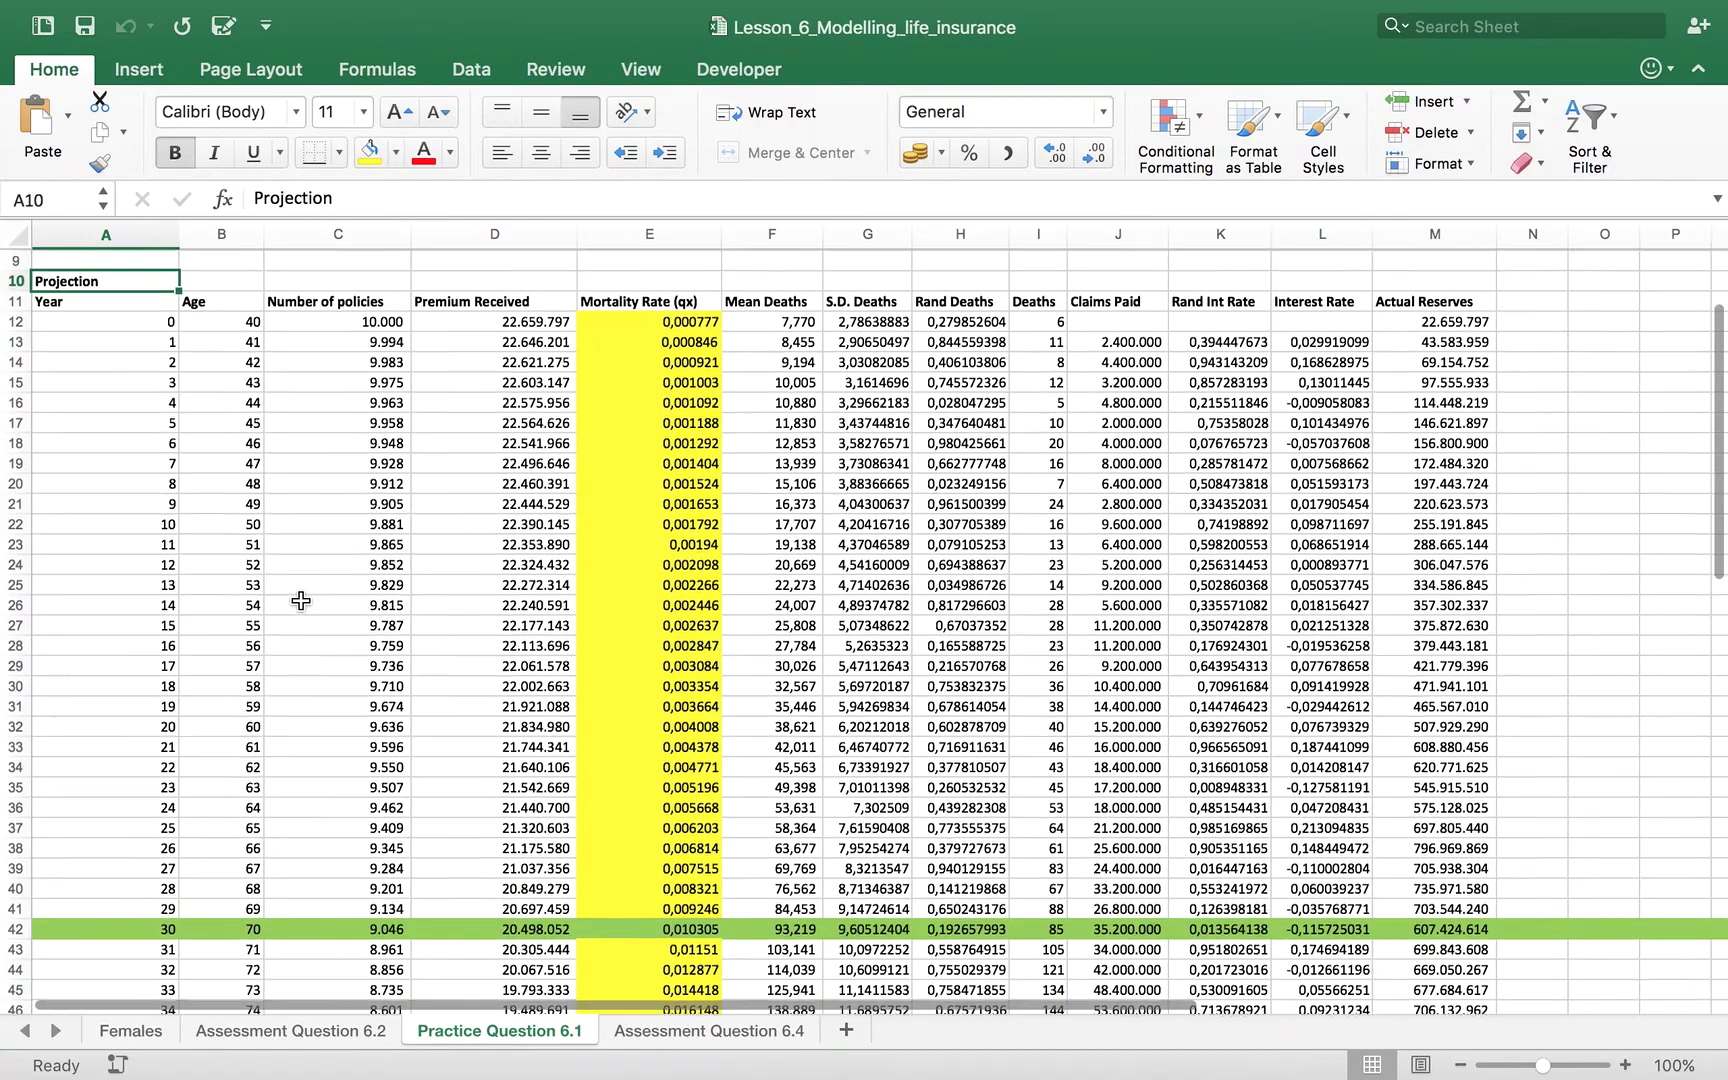
{"action": "scroll", "coordinate": [301, 600], "scroll_direction": "down", "scroll_amount": 5}
{"action": "scroll", "coordinate": [301, 600], "scroll_direction": "up", "scroll_amount": 10}
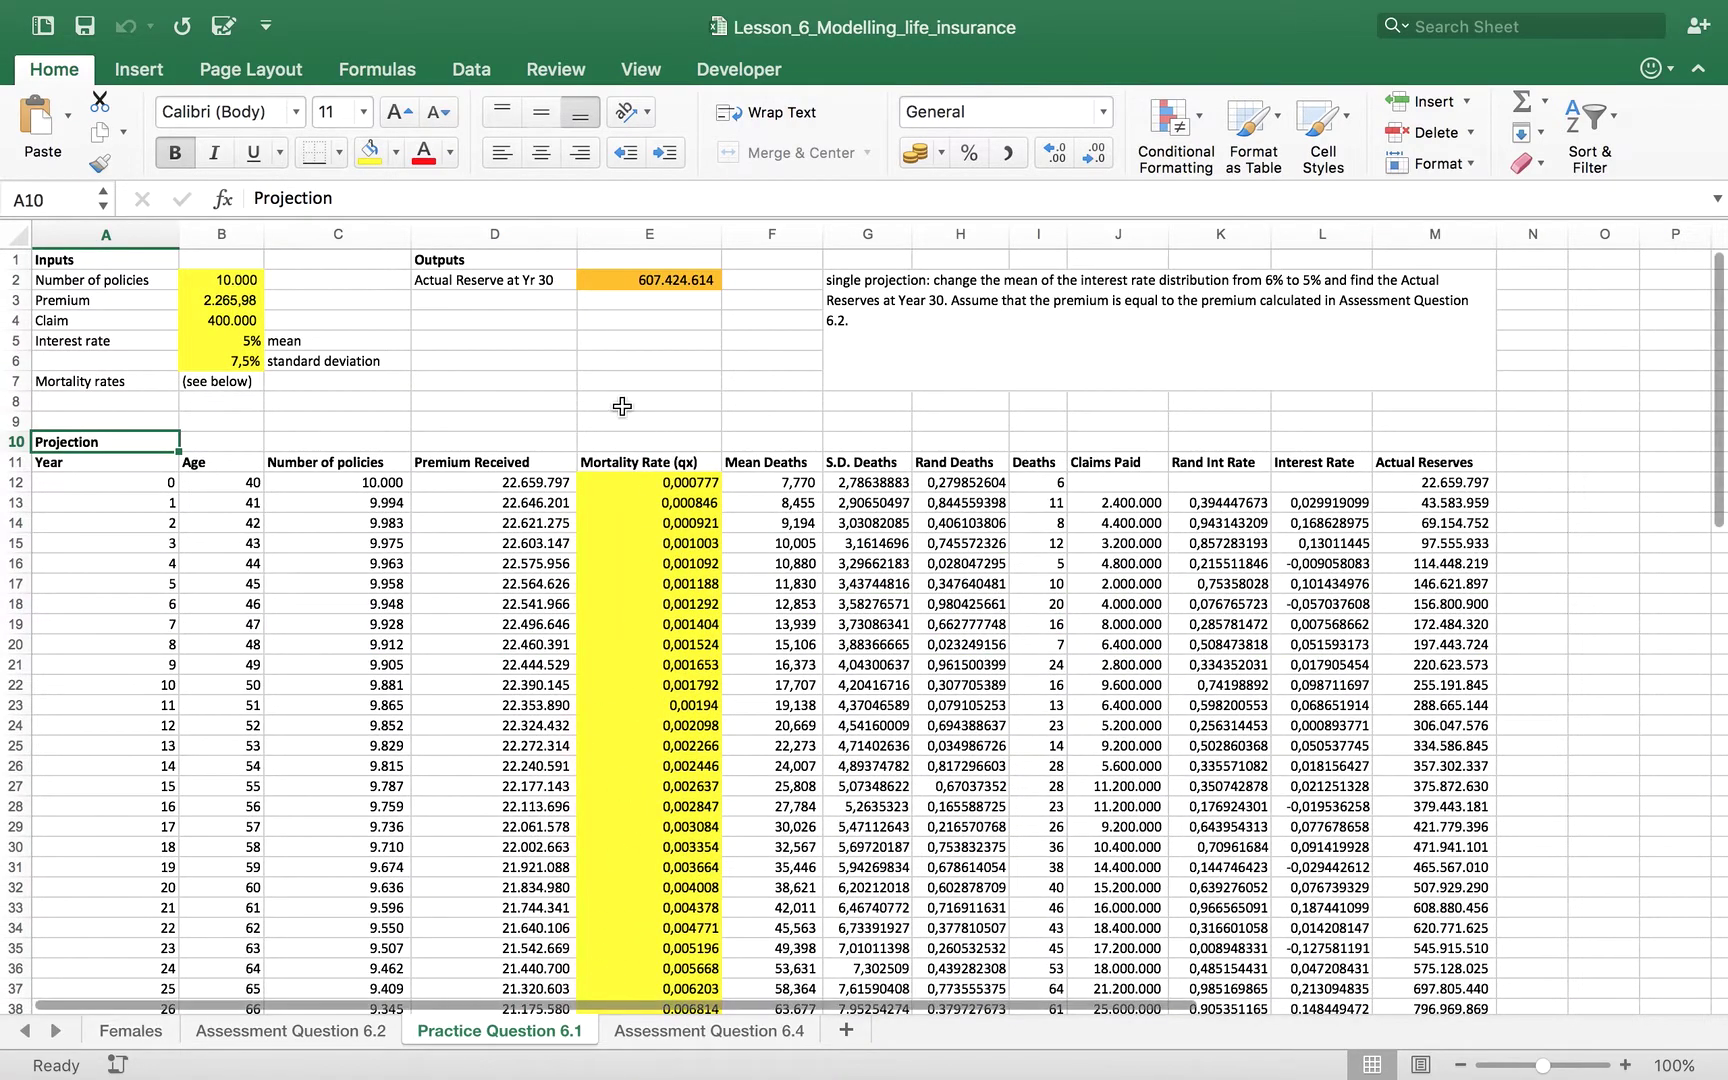
{"action": "key", "text": "Down"}
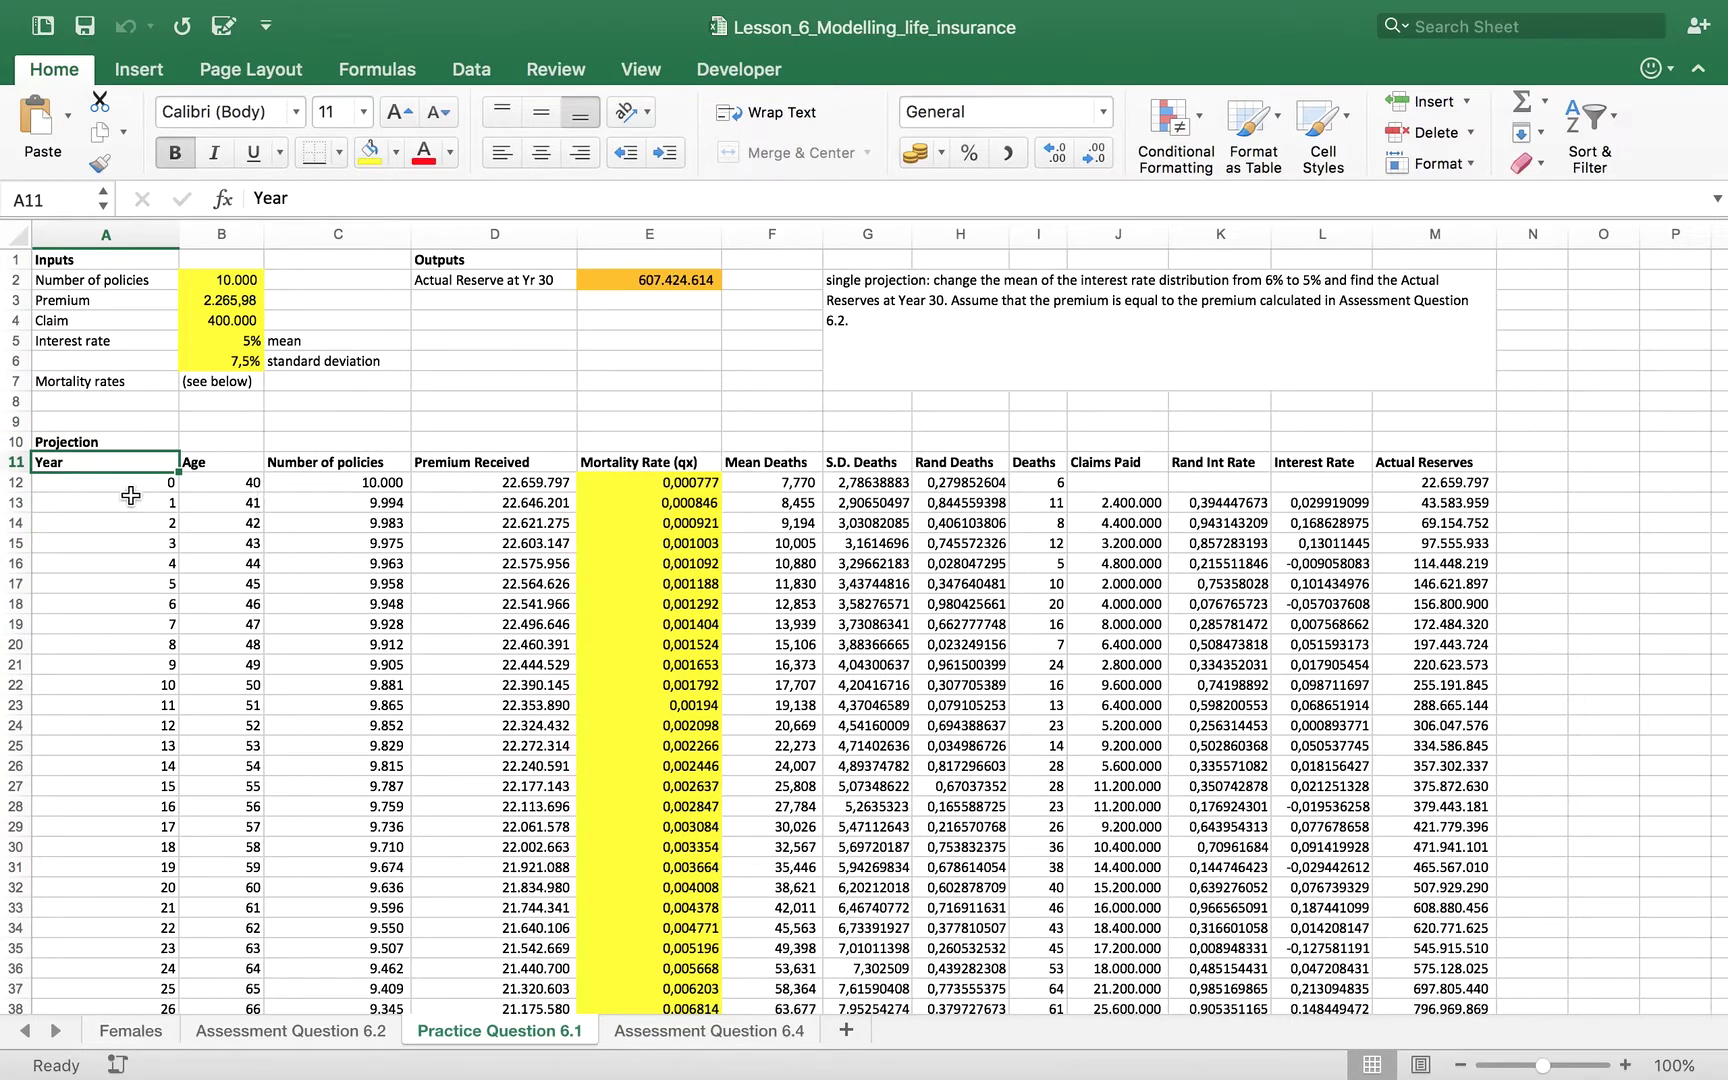
{"action": "left_click", "coordinate": [113, 483]}
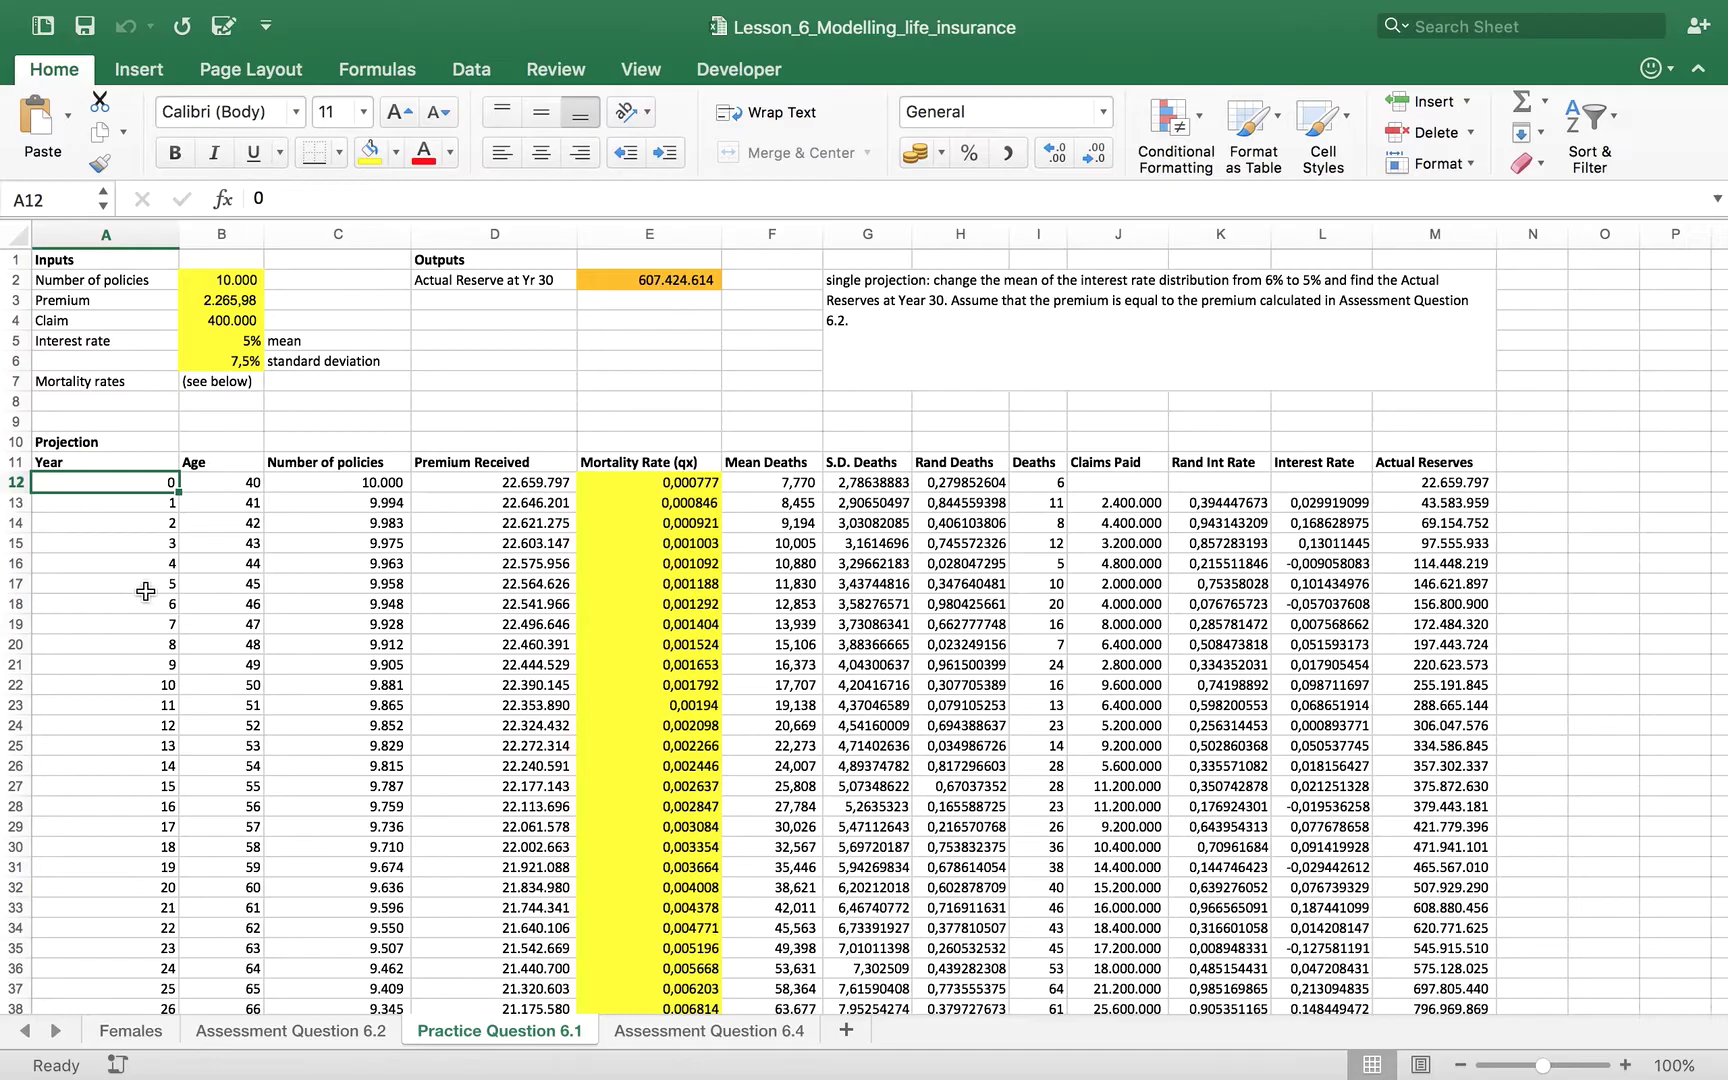
{"action": "scroll", "coordinate": [145, 591], "scroll_direction": "down", "scroll_amount": 3}
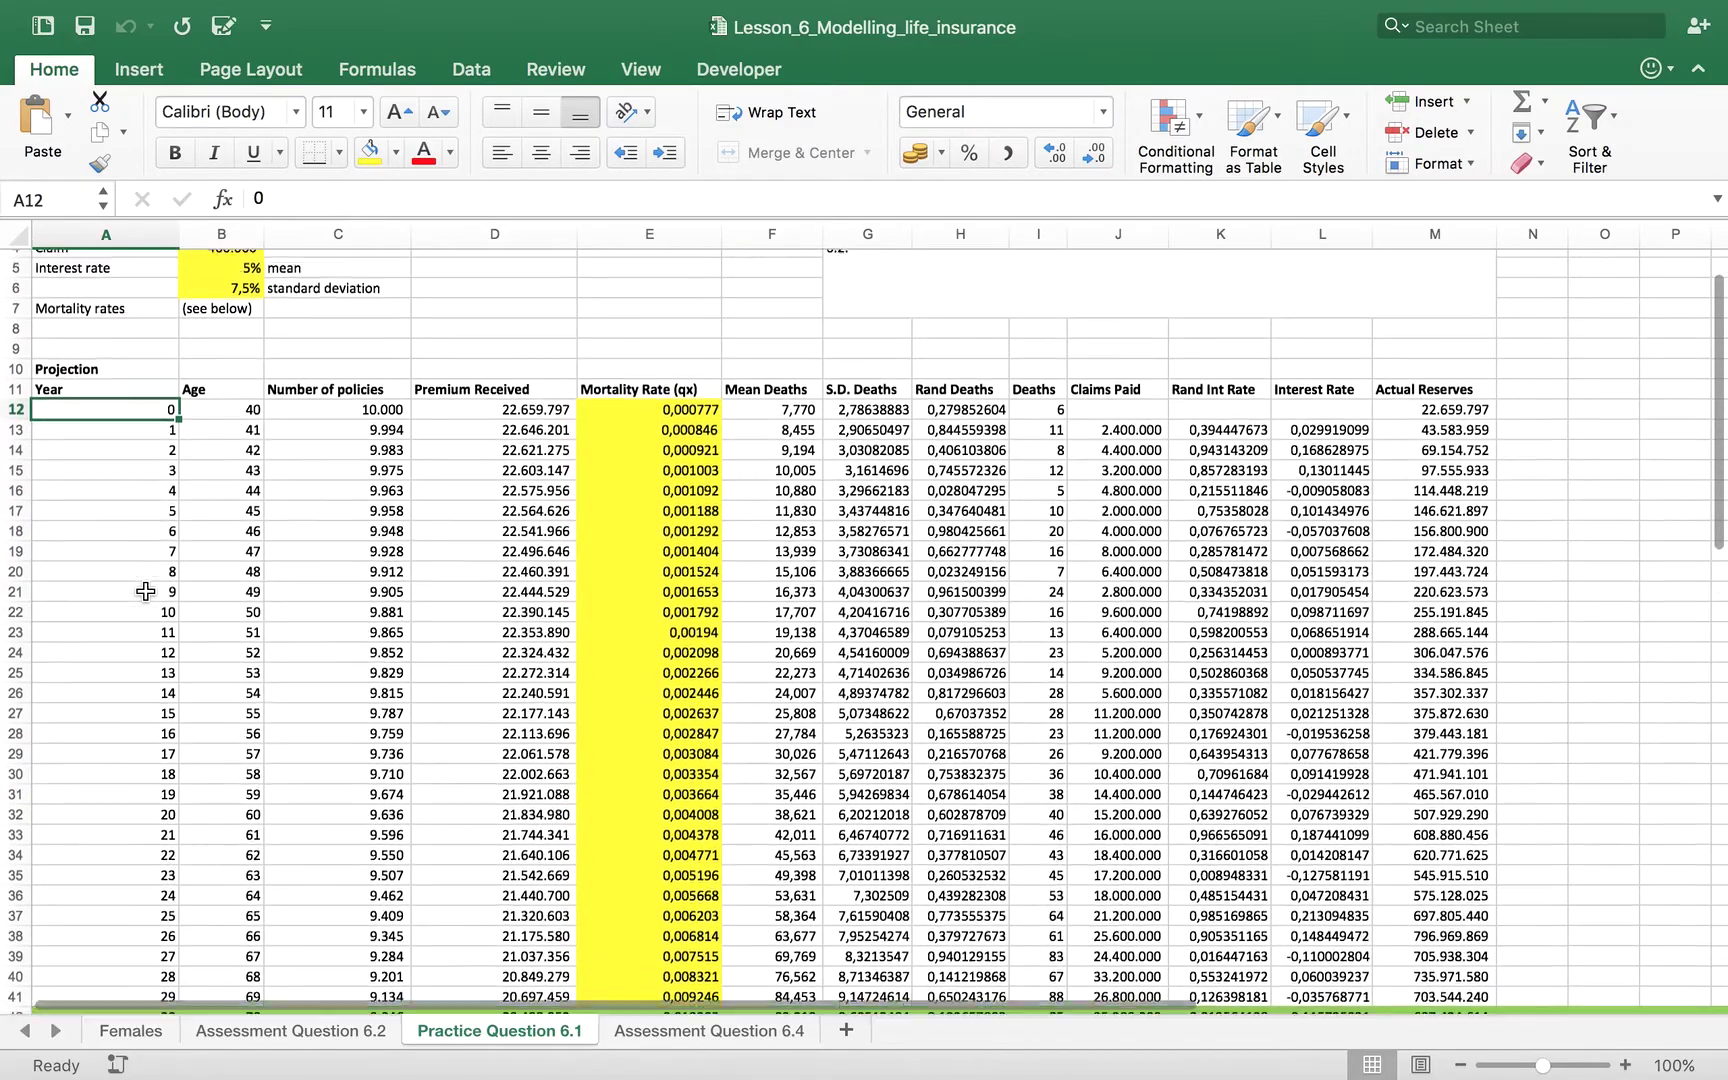
{"action": "scroll", "coordinate": [145, 591], "scroll_direction": "down", "scroll_amount": 6}
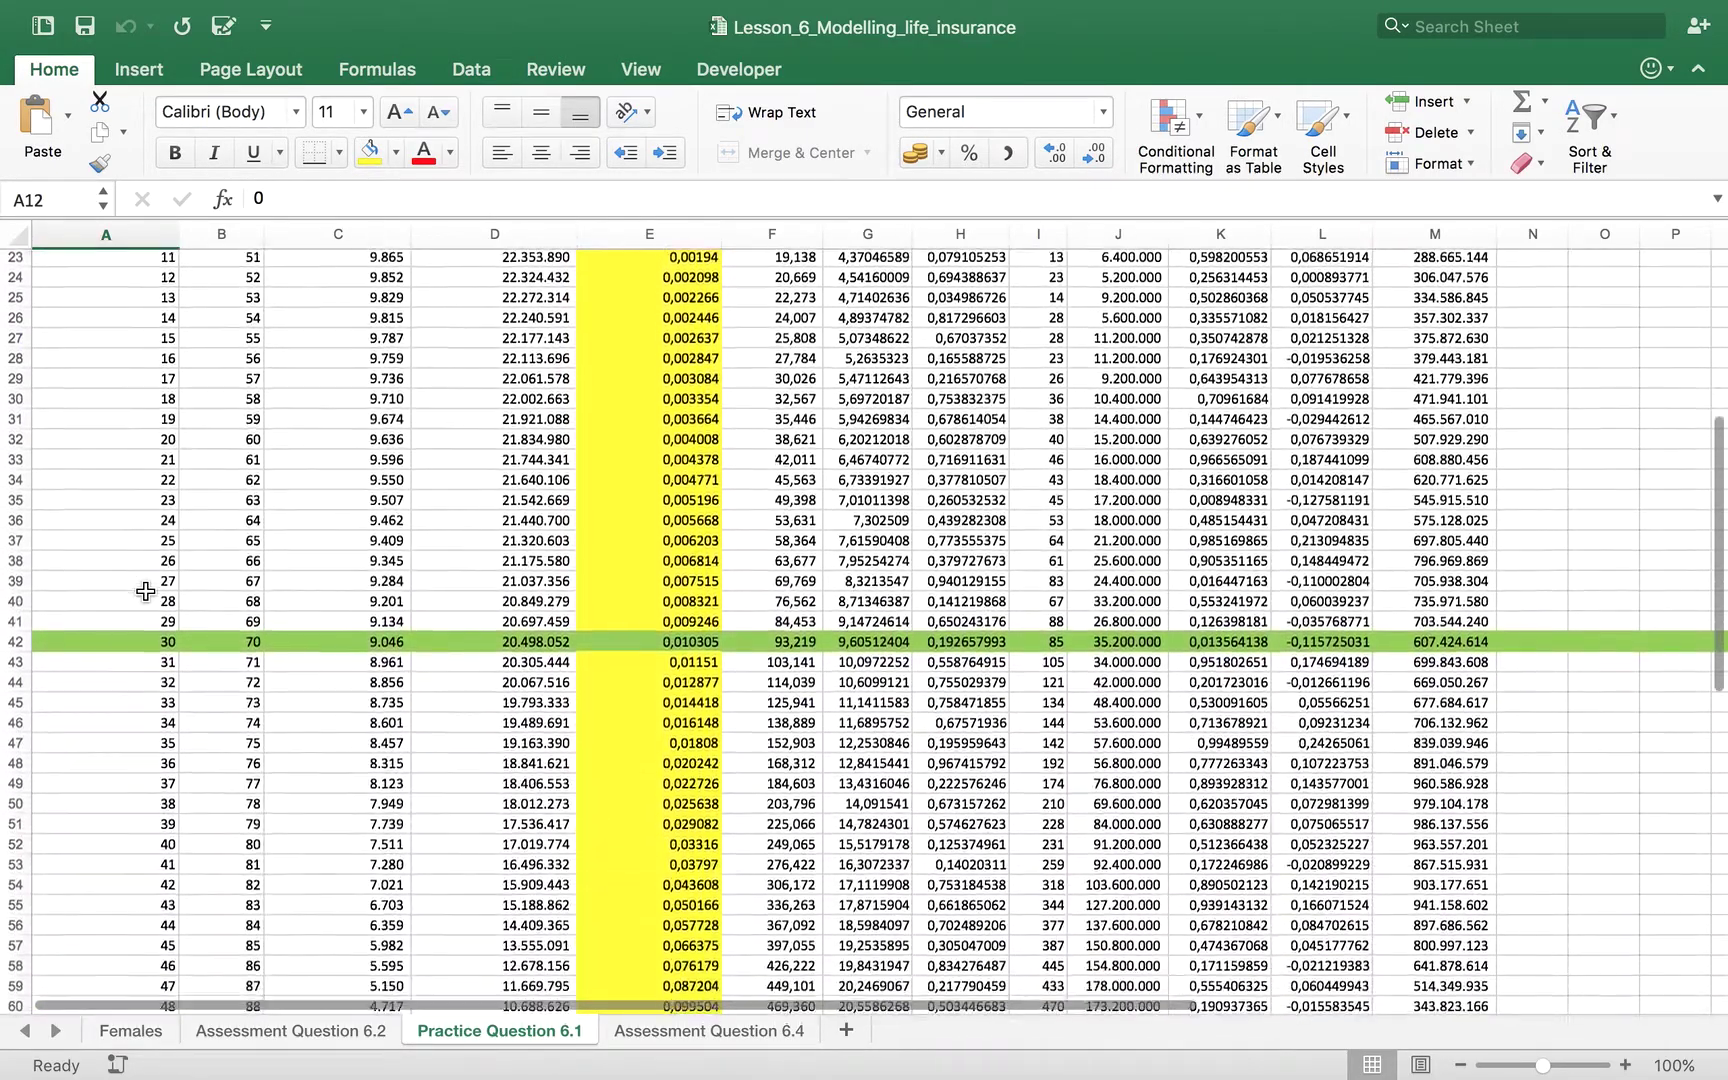
{"action": "scroll", "coordinate": [145, 591], "scroll_direction": "down", "scroll_amount": 10}
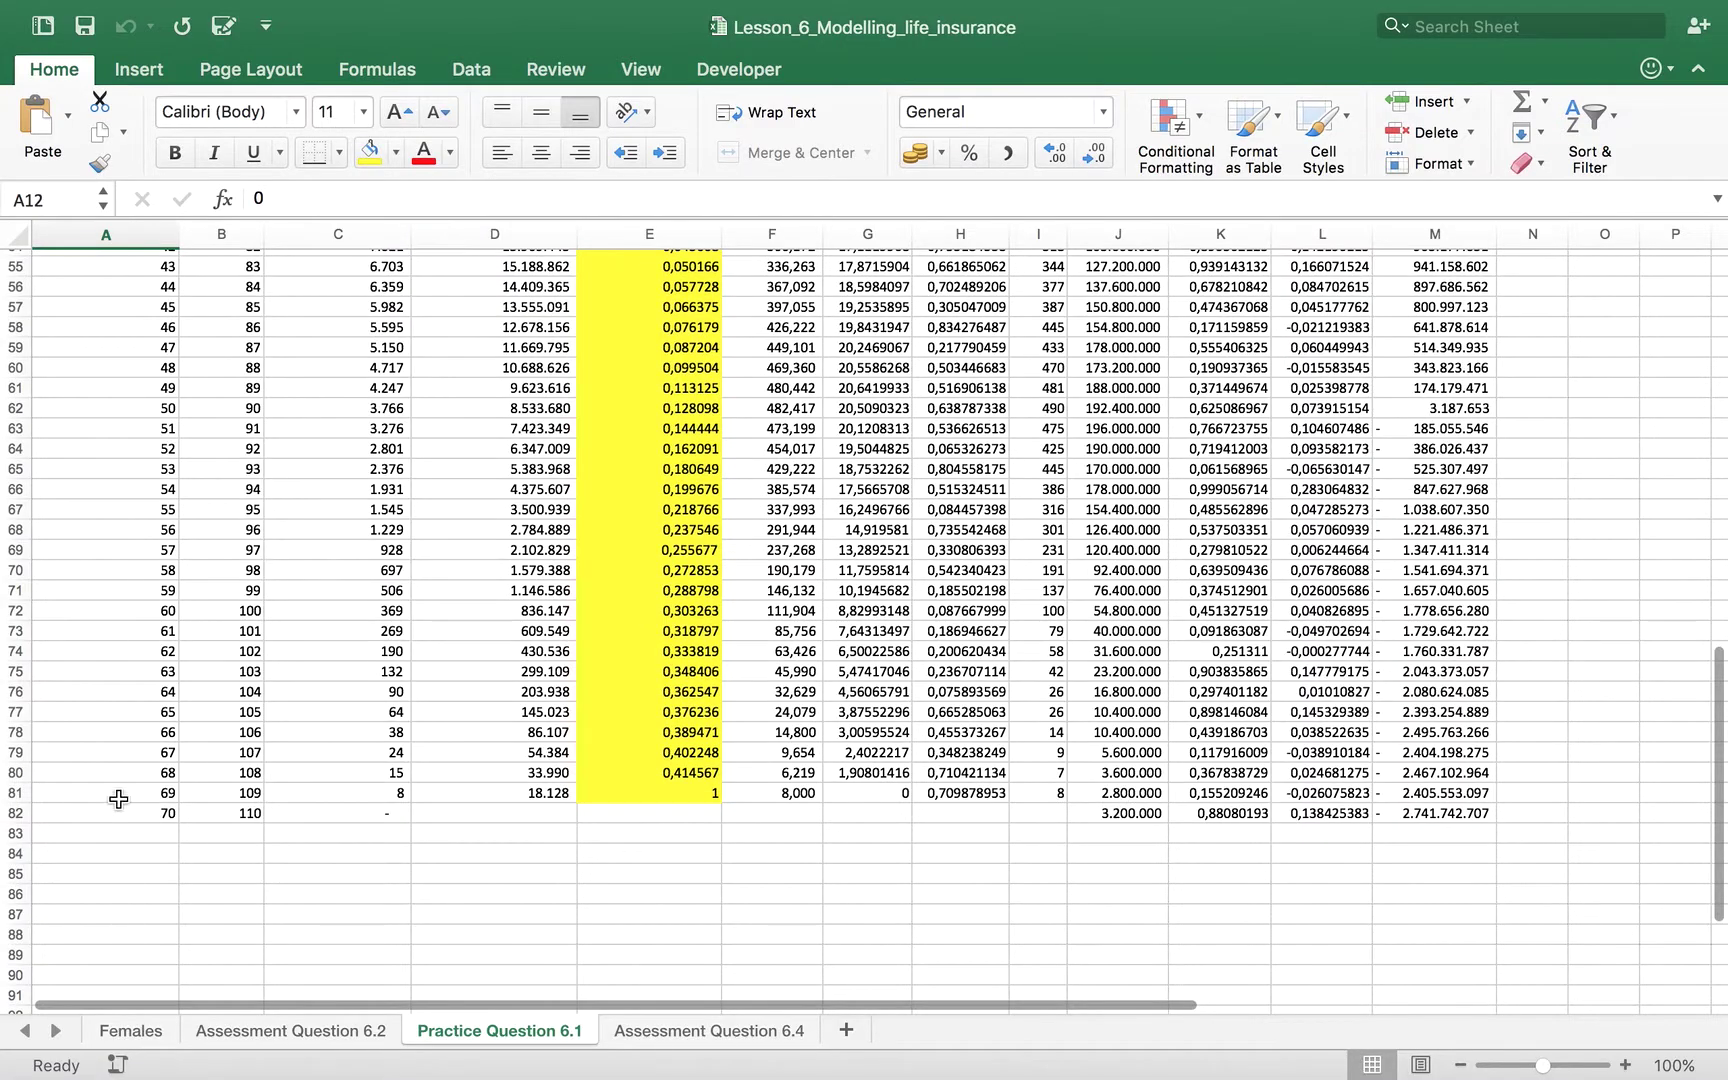
{"action": "left_click", "coordinate": [125, 813]}
- Recheck years 0 to 70 and confirm the projection starts at age 40
{"action": "scroll", "coordinate": [178, 682], "scroll_direction": "up", "scroll_amount": 5}
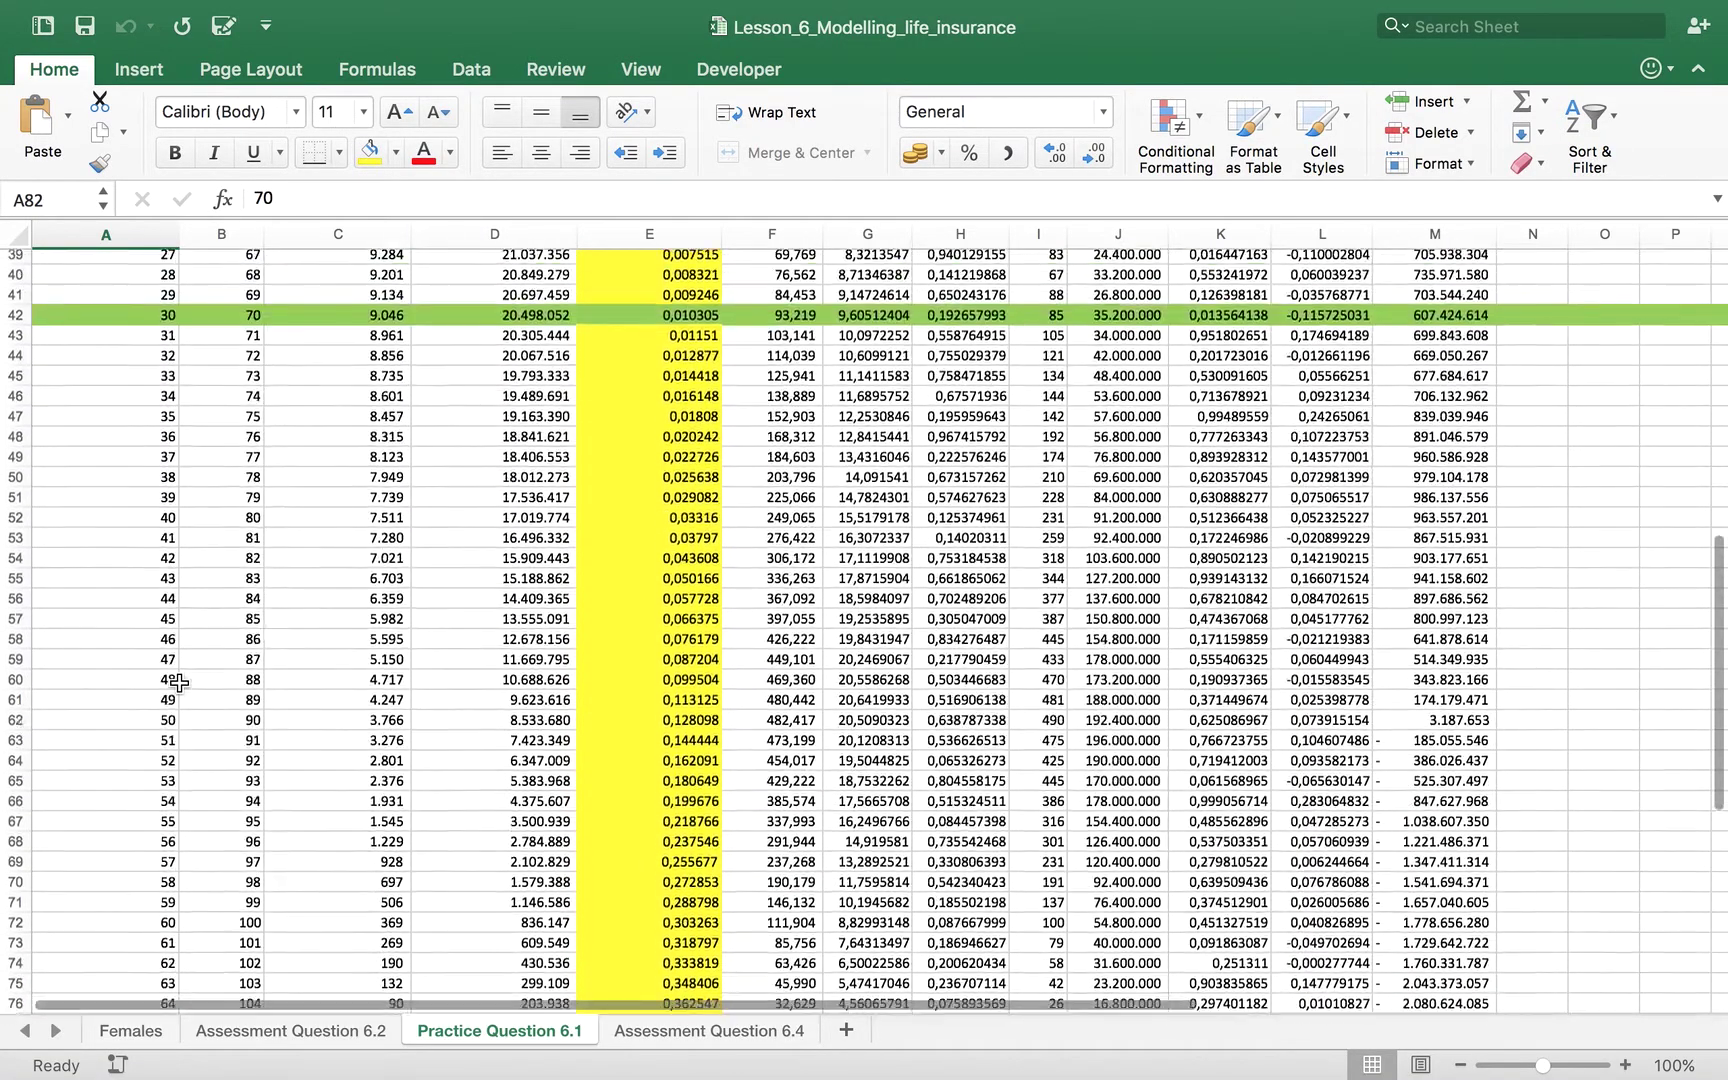
{"action": "scroll", "coordinate": [178, 682], "scroll_direction": "up", "scroll_amount": 11}
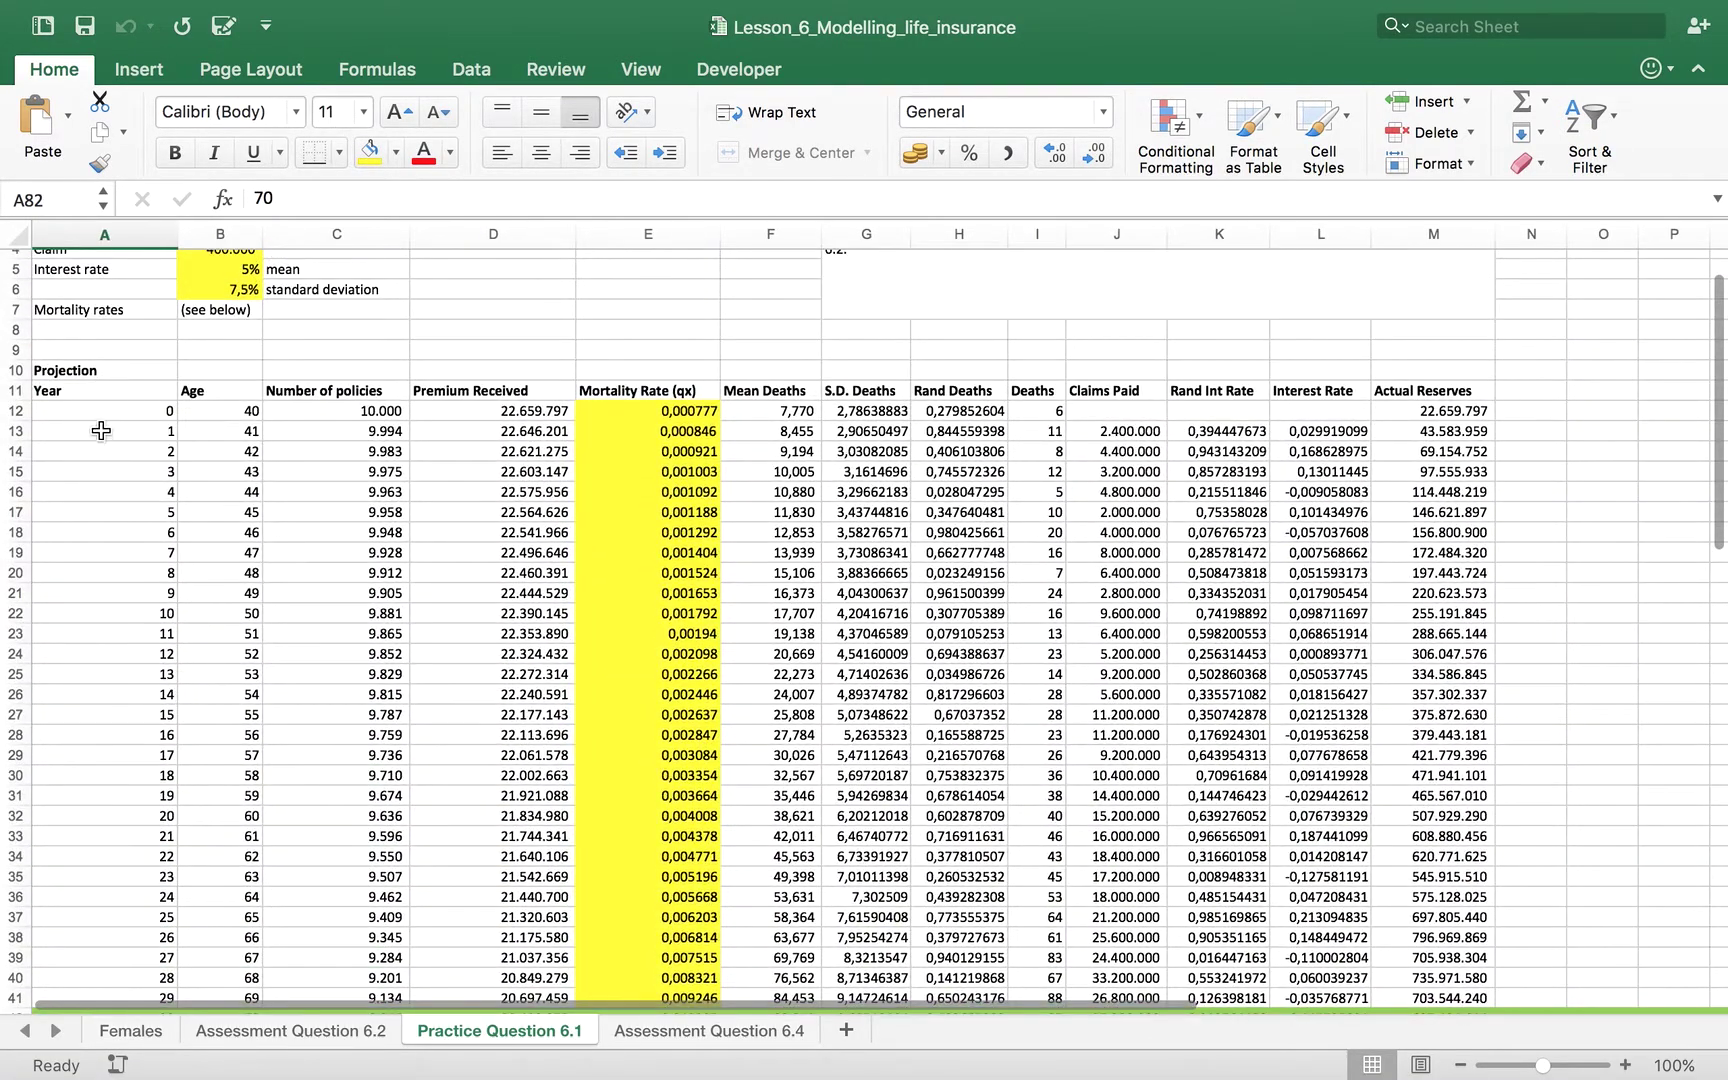
{"action": "left_click", "coordinate": [103, 418]}
{"action": "scroll", "coordinate": [220, 584], "scroll_direction": "down", "scroll_amount": 11}
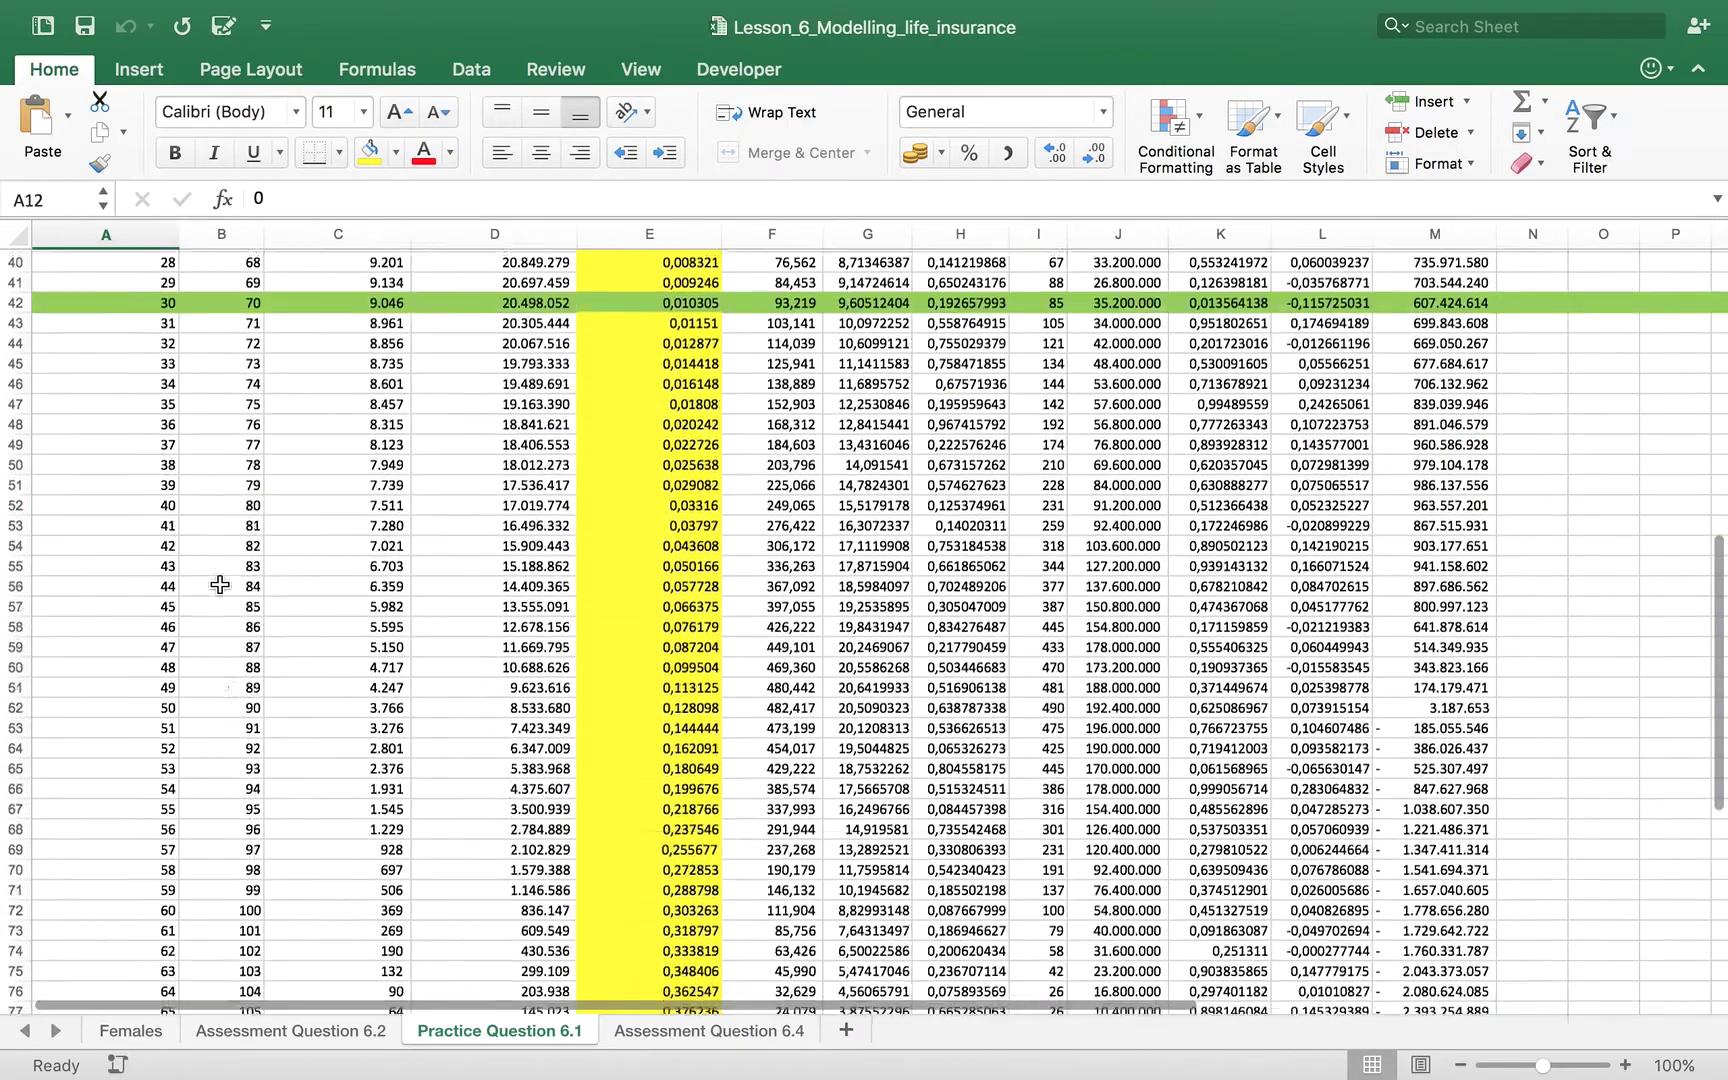
{"action": "scroll", "coordinate": [220, 584], "scroll_direction": "down", "scroll_amount": 3}
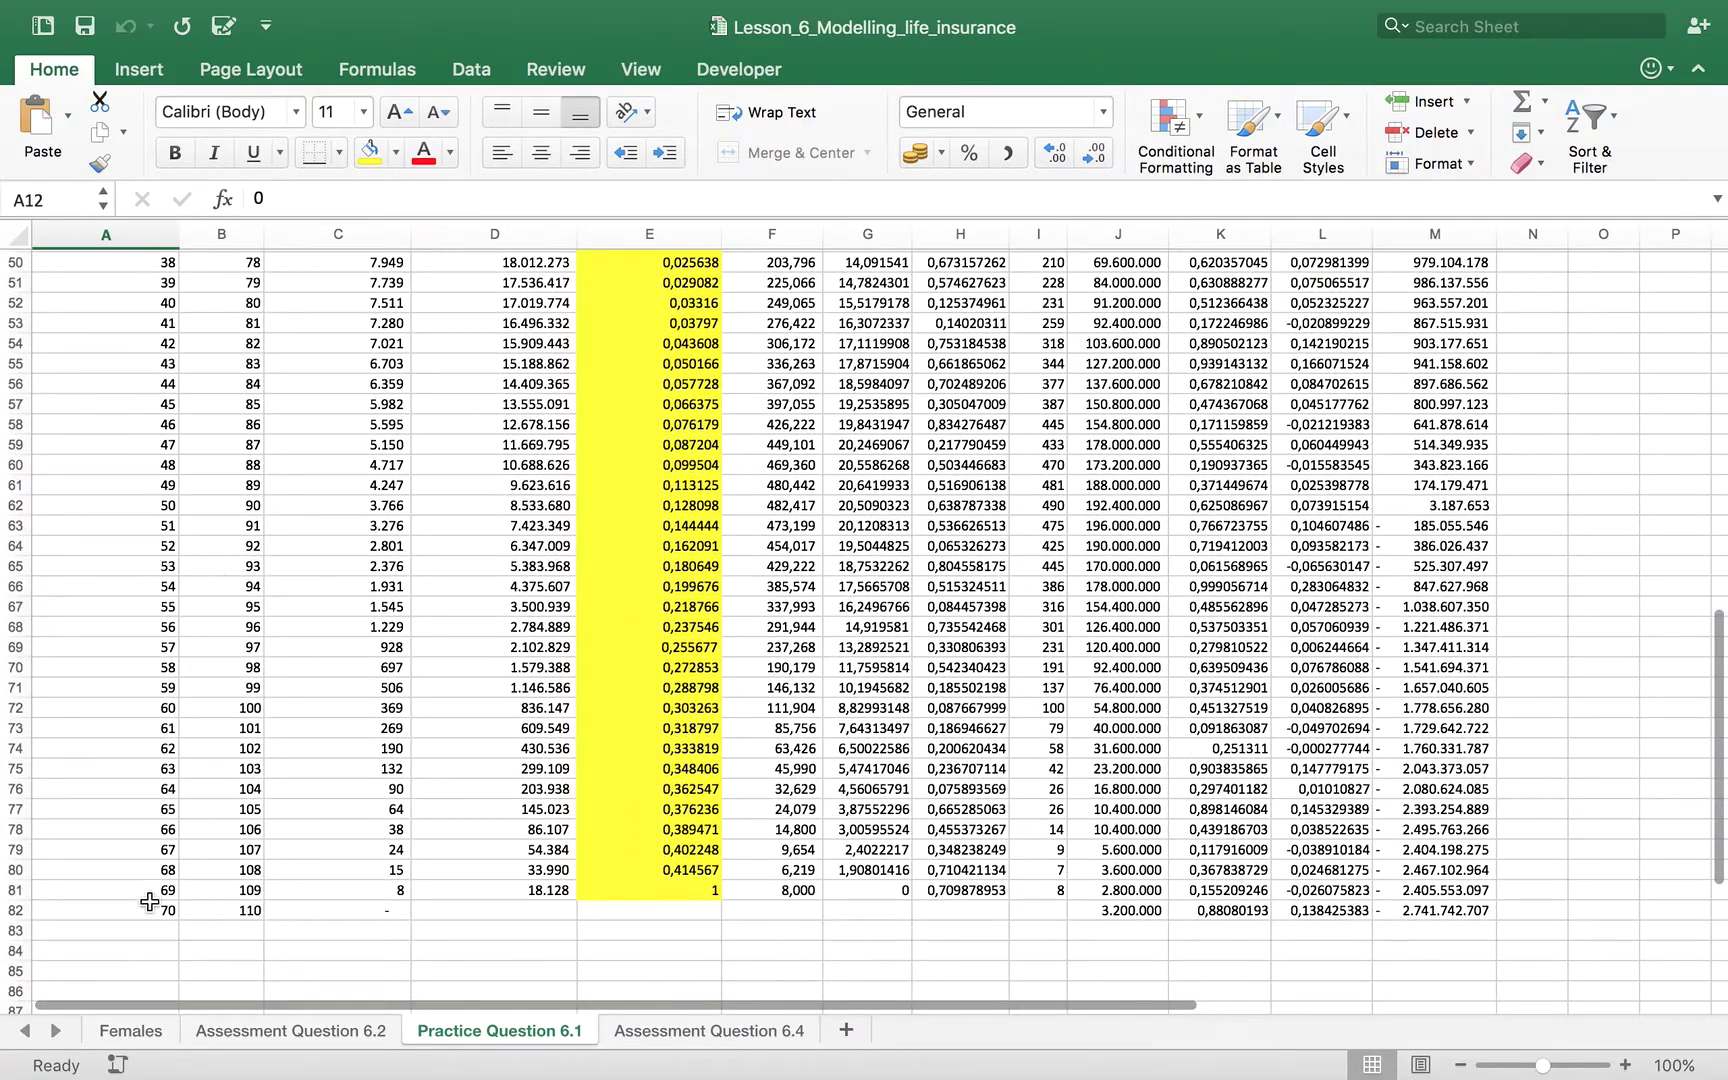
{"action": "left_click", "coordinate": [149, 902]}
{"action": "scroll", "coordinate": [247, 870], "scroll_direction": "up", "scroll_amount": 7}
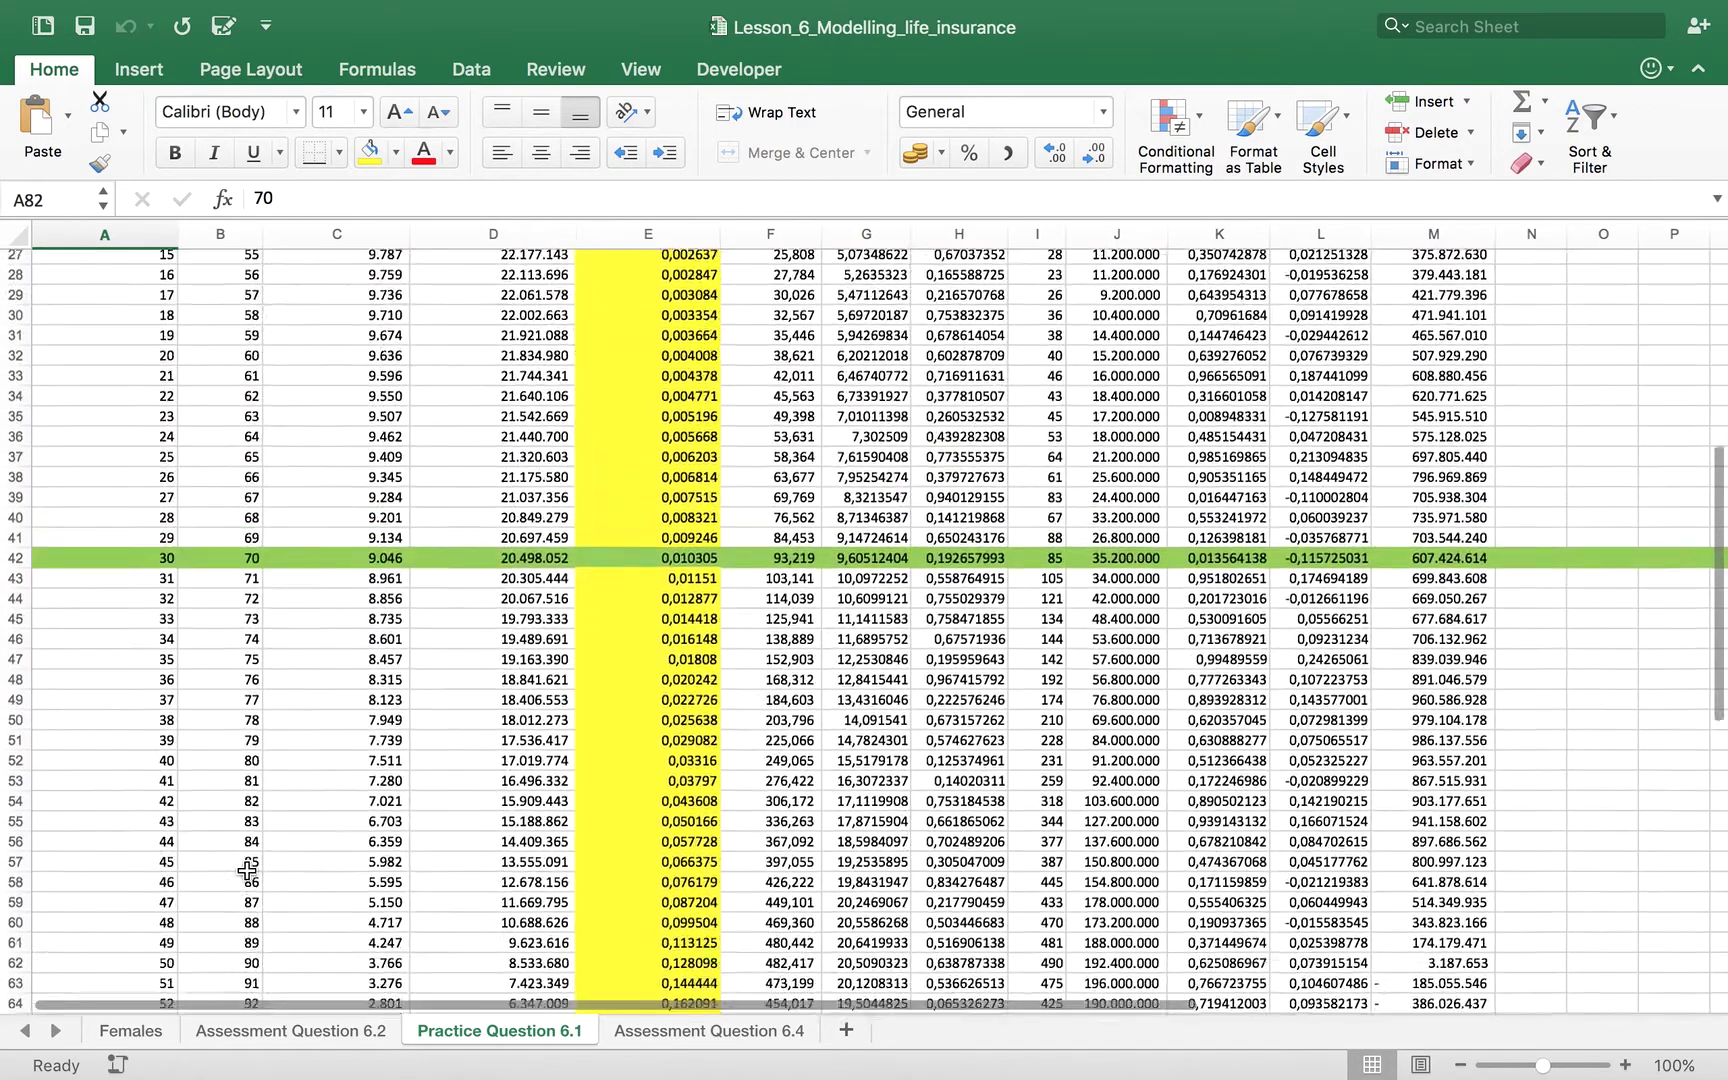
{"action": "scroll", "coordinate": [247, 870], "scroll_direction": "up", "scroll_amount": 8}
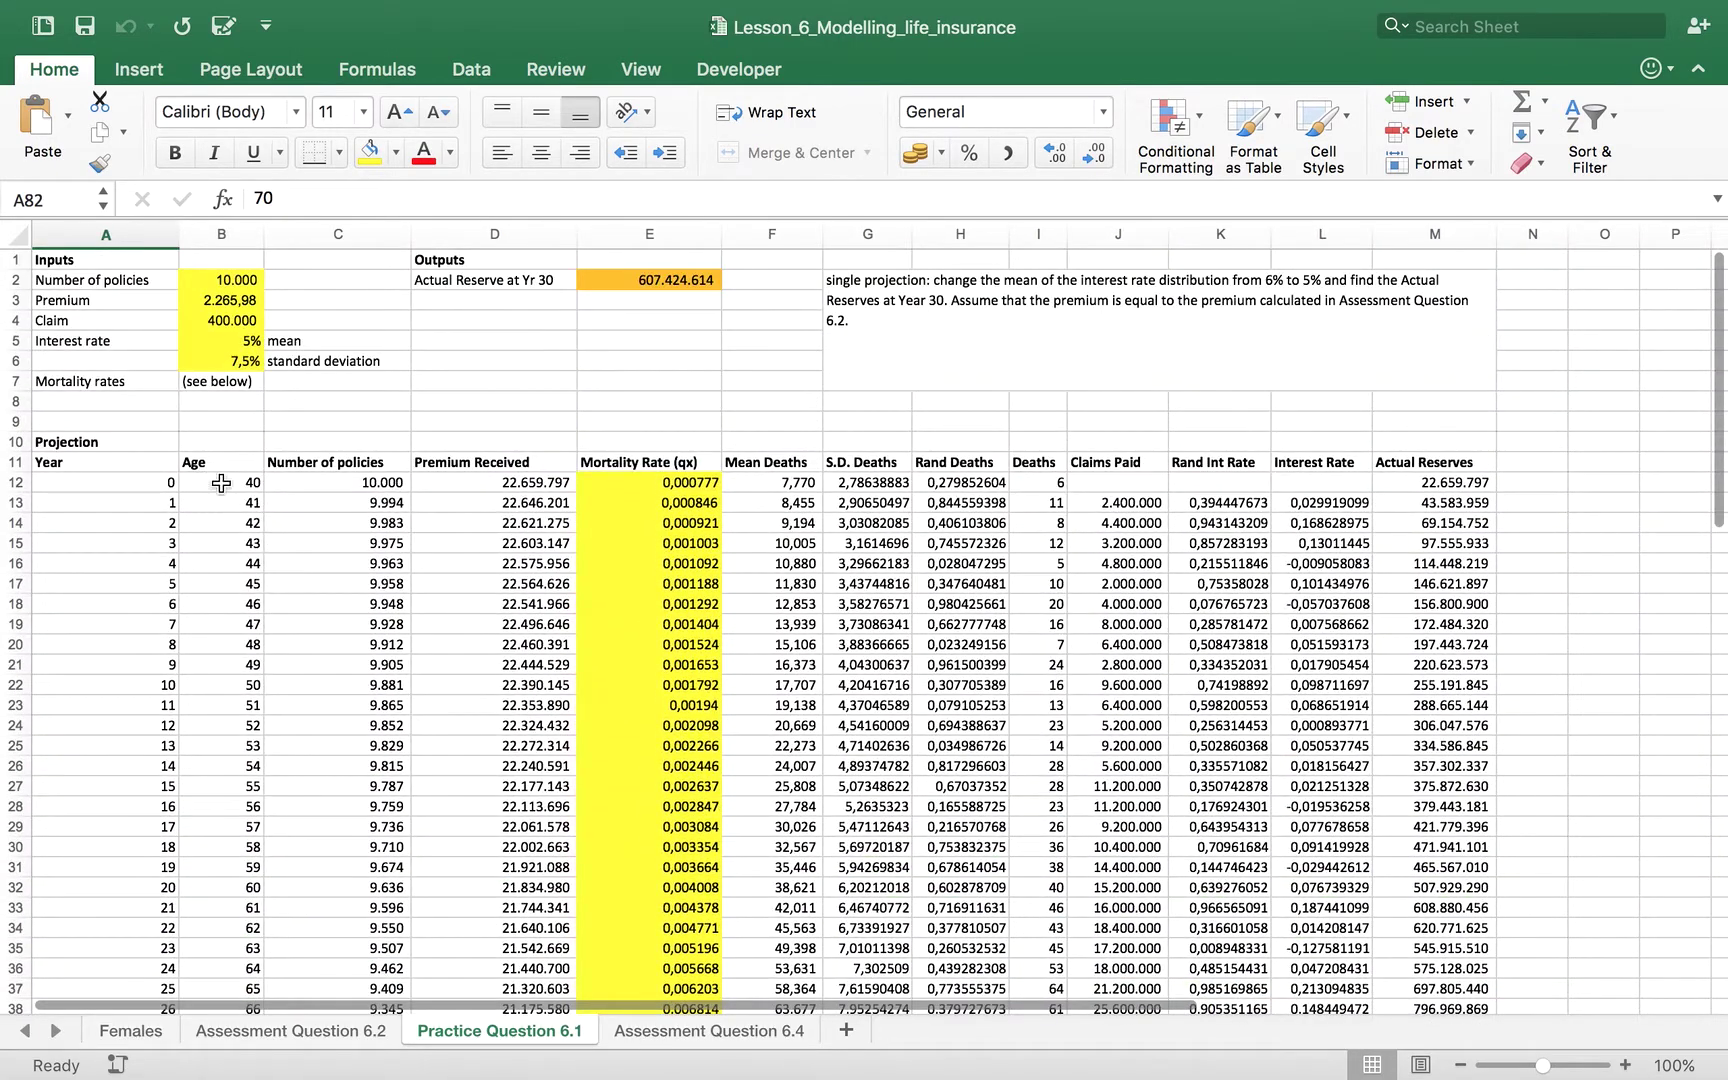
{"action": "left_click", "coordinate": [221, 483]}
{"action": "left_click", "coordinate": [118, 484]}
{"action": "left_click", "coordinate": [205, 476]}
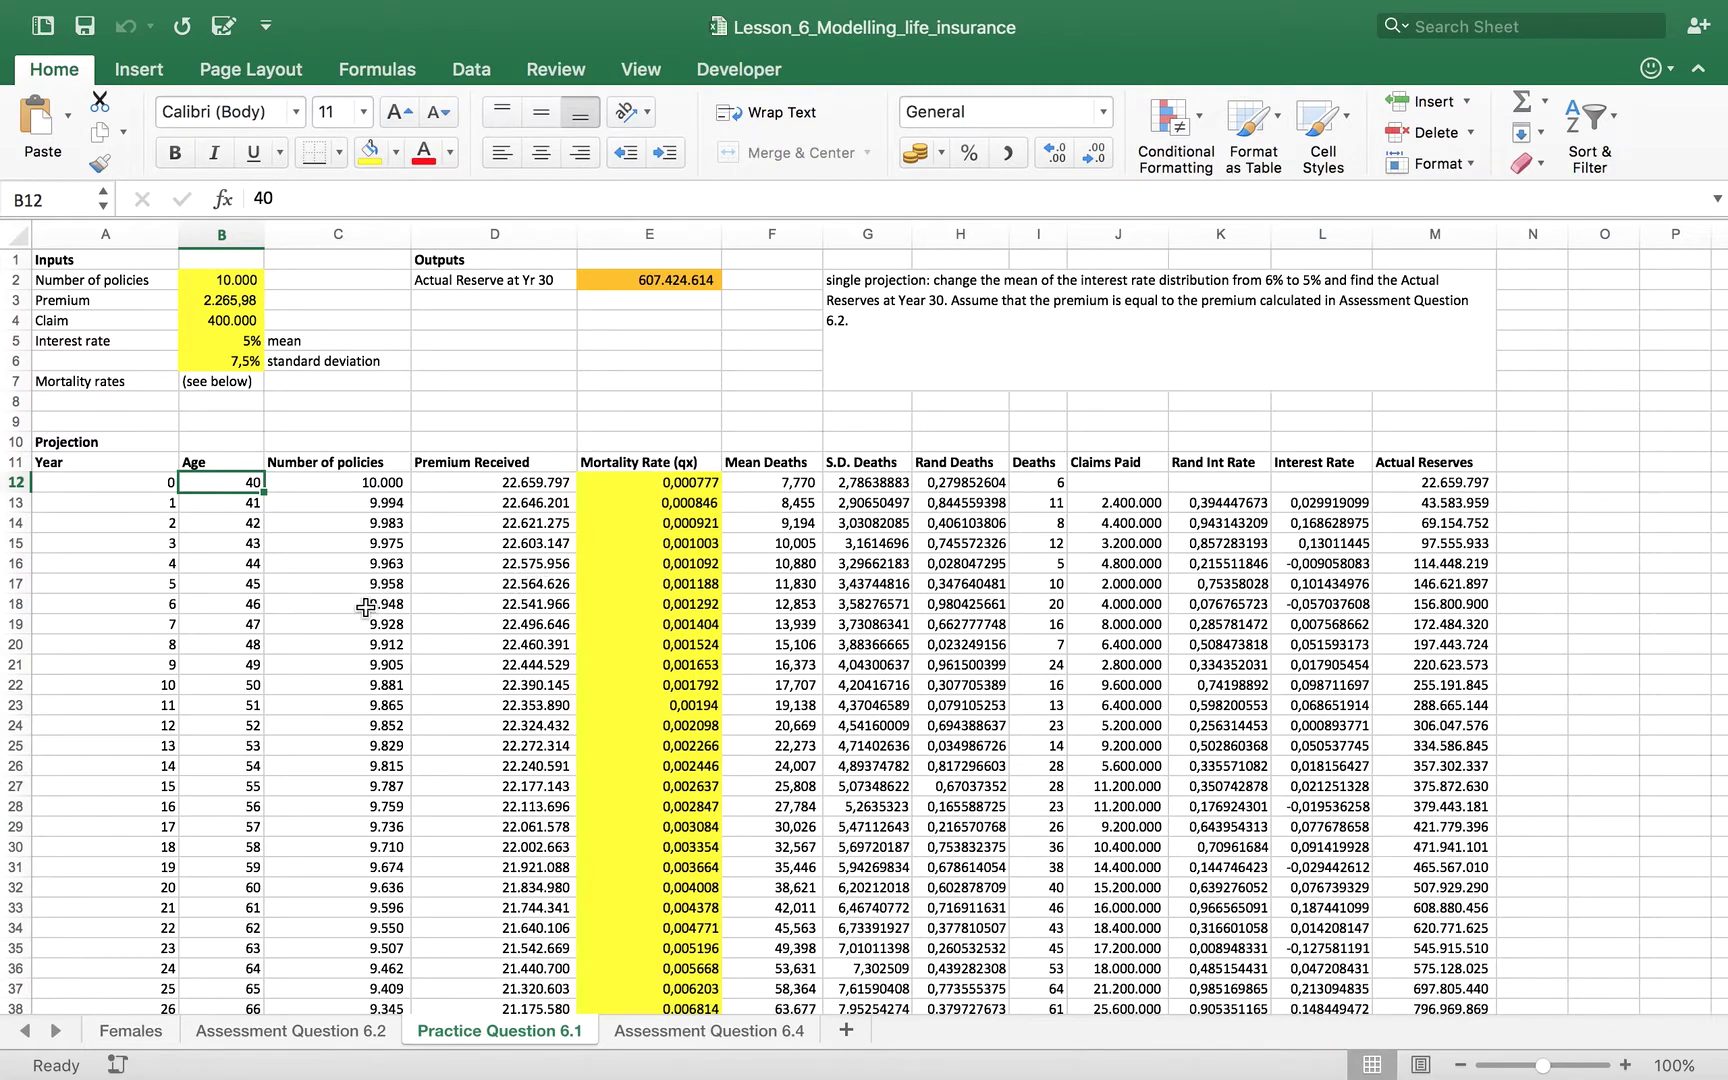
- On the Females sheet, select the top of the mortality table, A1:F24
{"action": "left_click", "coordinate": [133, 1033]}
{"action": "scroll", "coordinate": [285, 413], "scroll_direction": "up", "scroll_amount": 10}
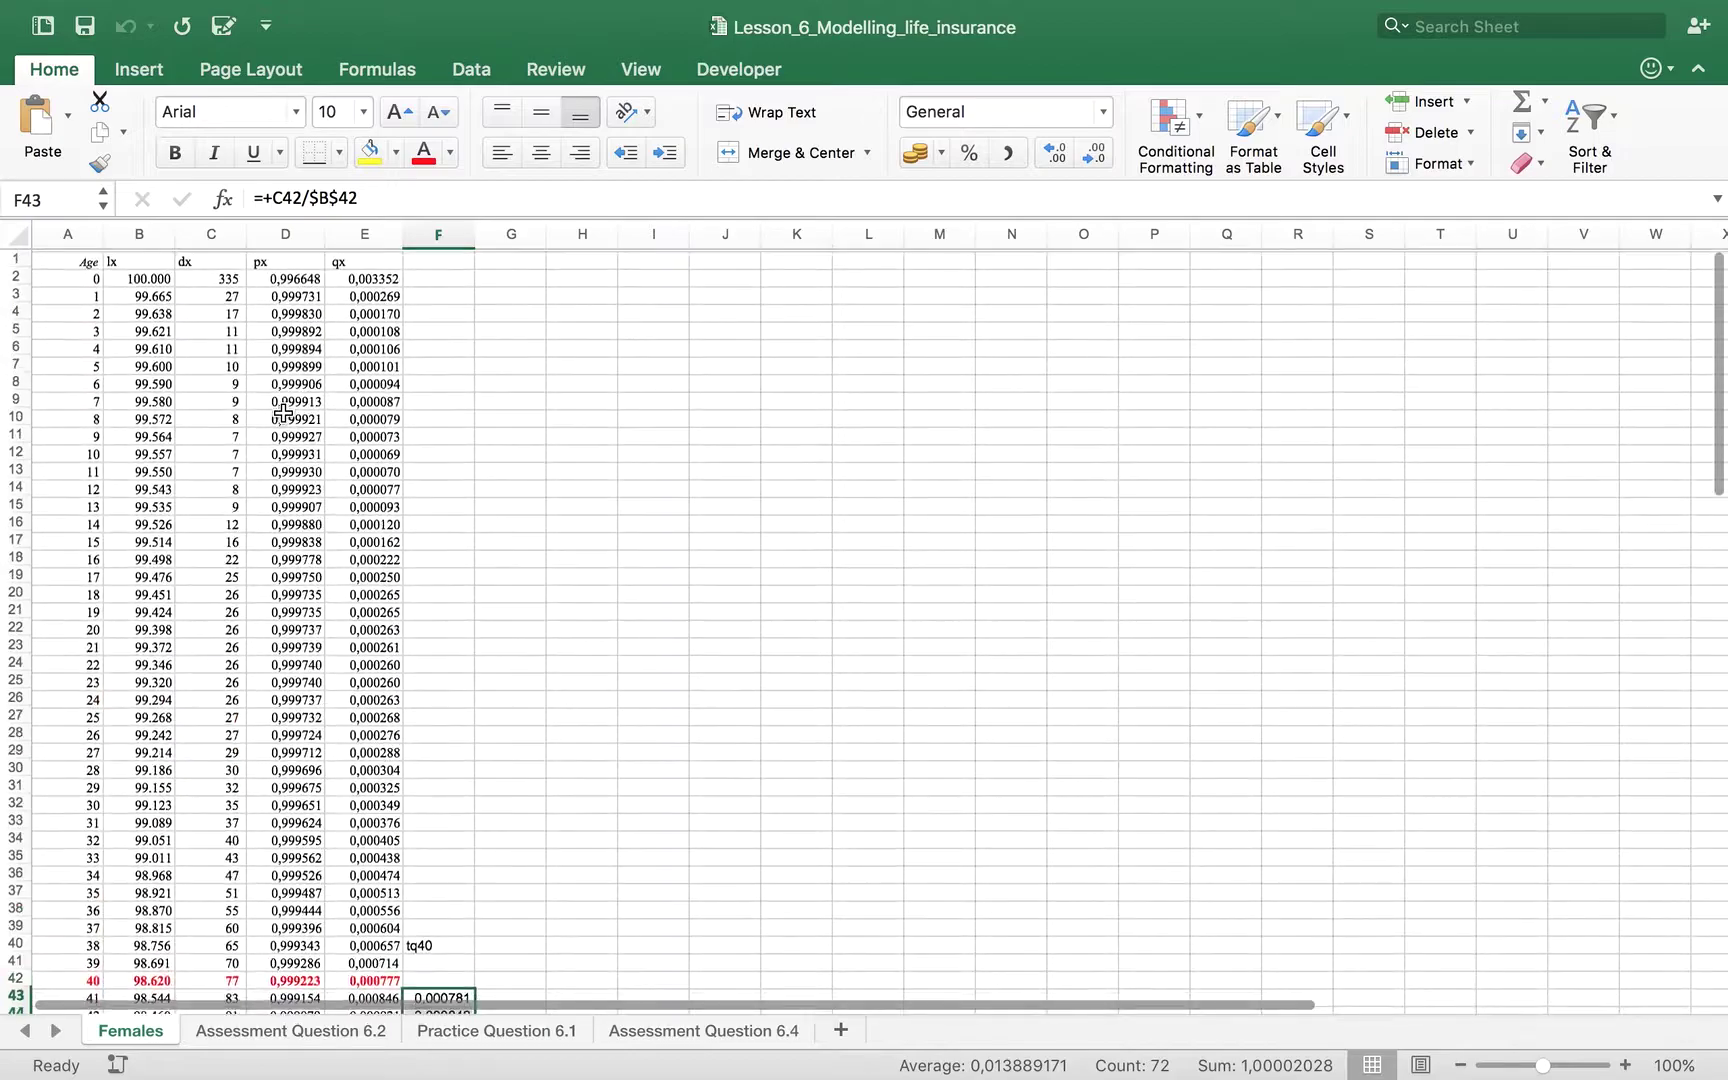
{"action": "left_click", "coordinate": [95, 260]}
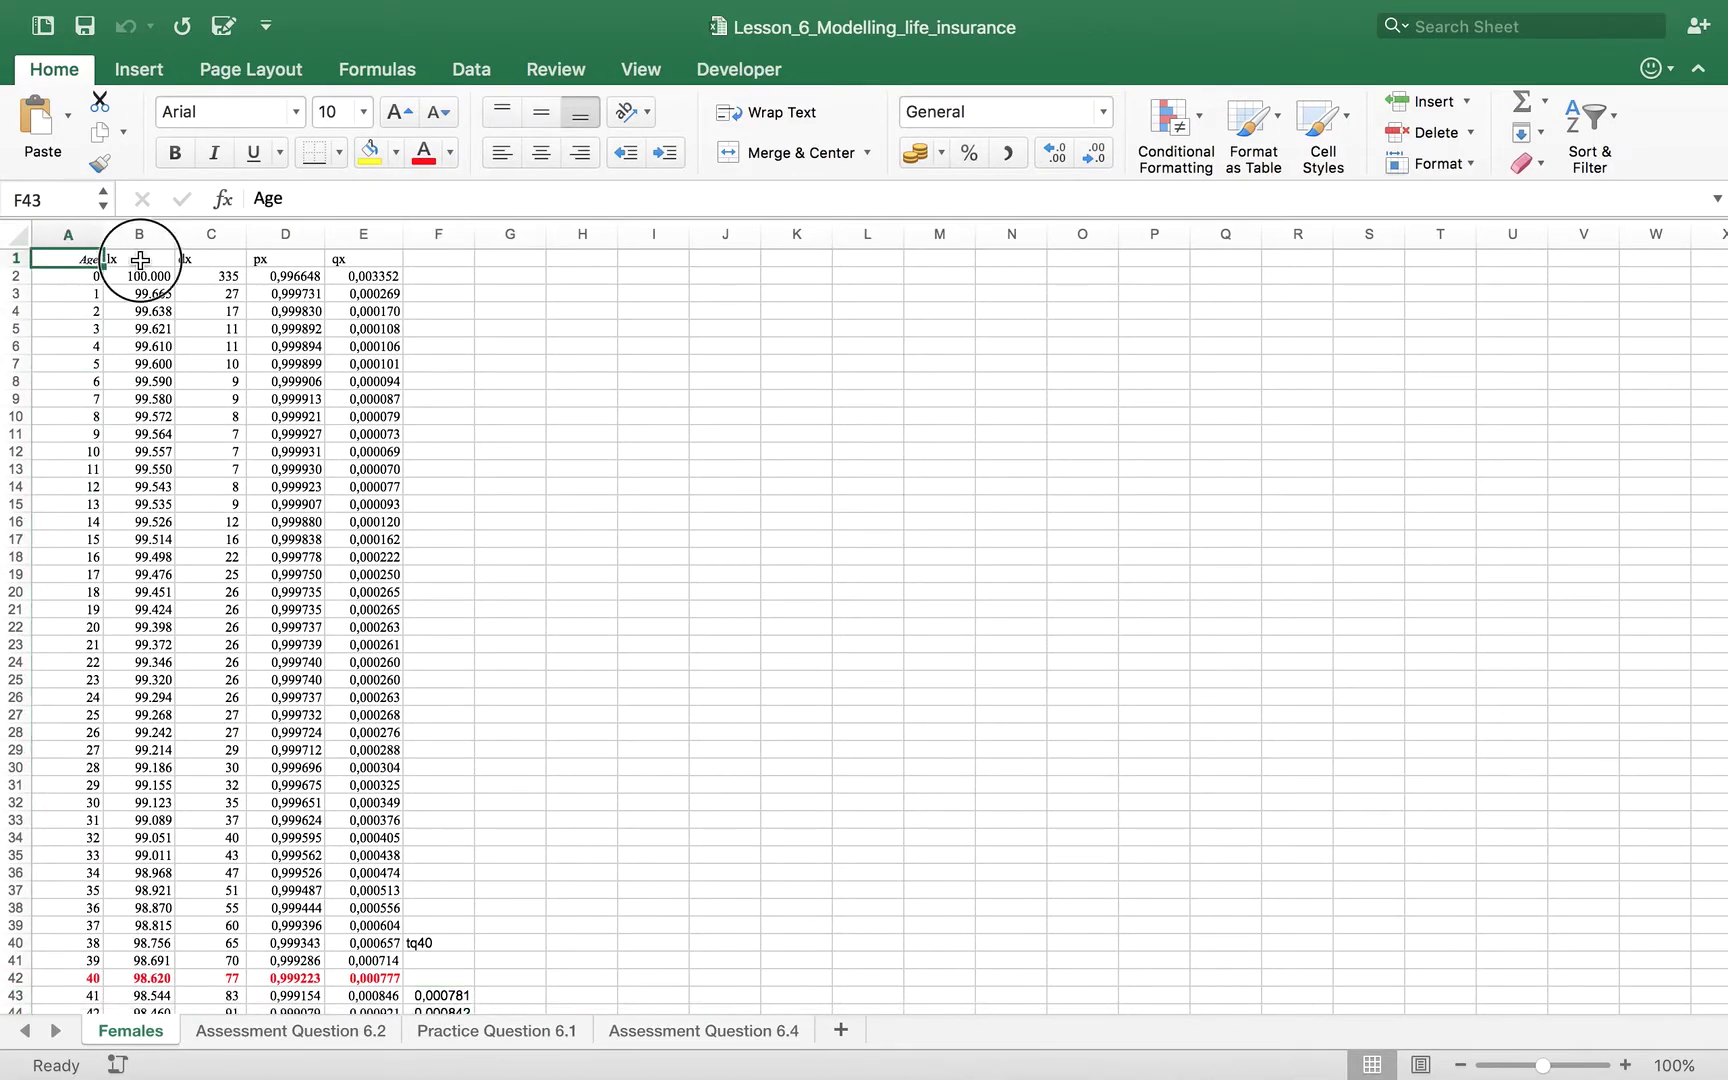
{"action": "left_click_drag", "start_coordinate": [140, 260], "coordinate": [436, 999]}
{"action": "left_click", "coordinate": [497, 1031]}
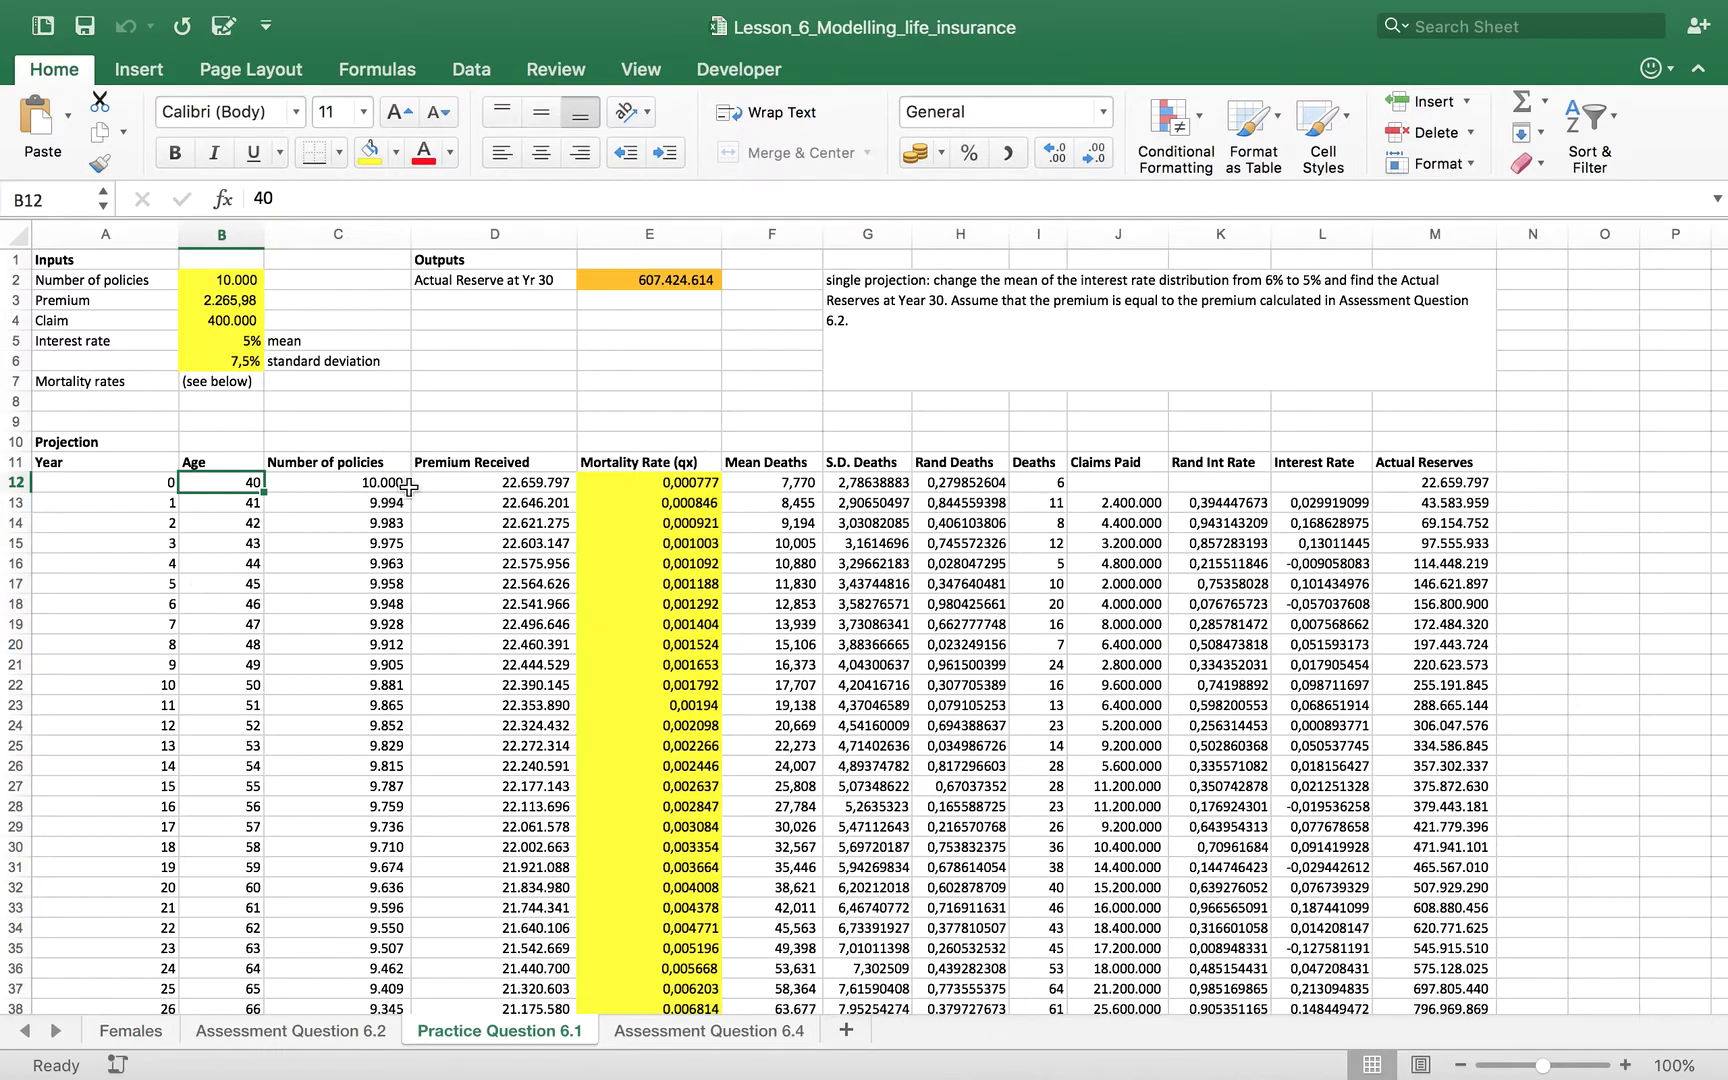
{"action": "left_click", "coordinate": [354, 482]}
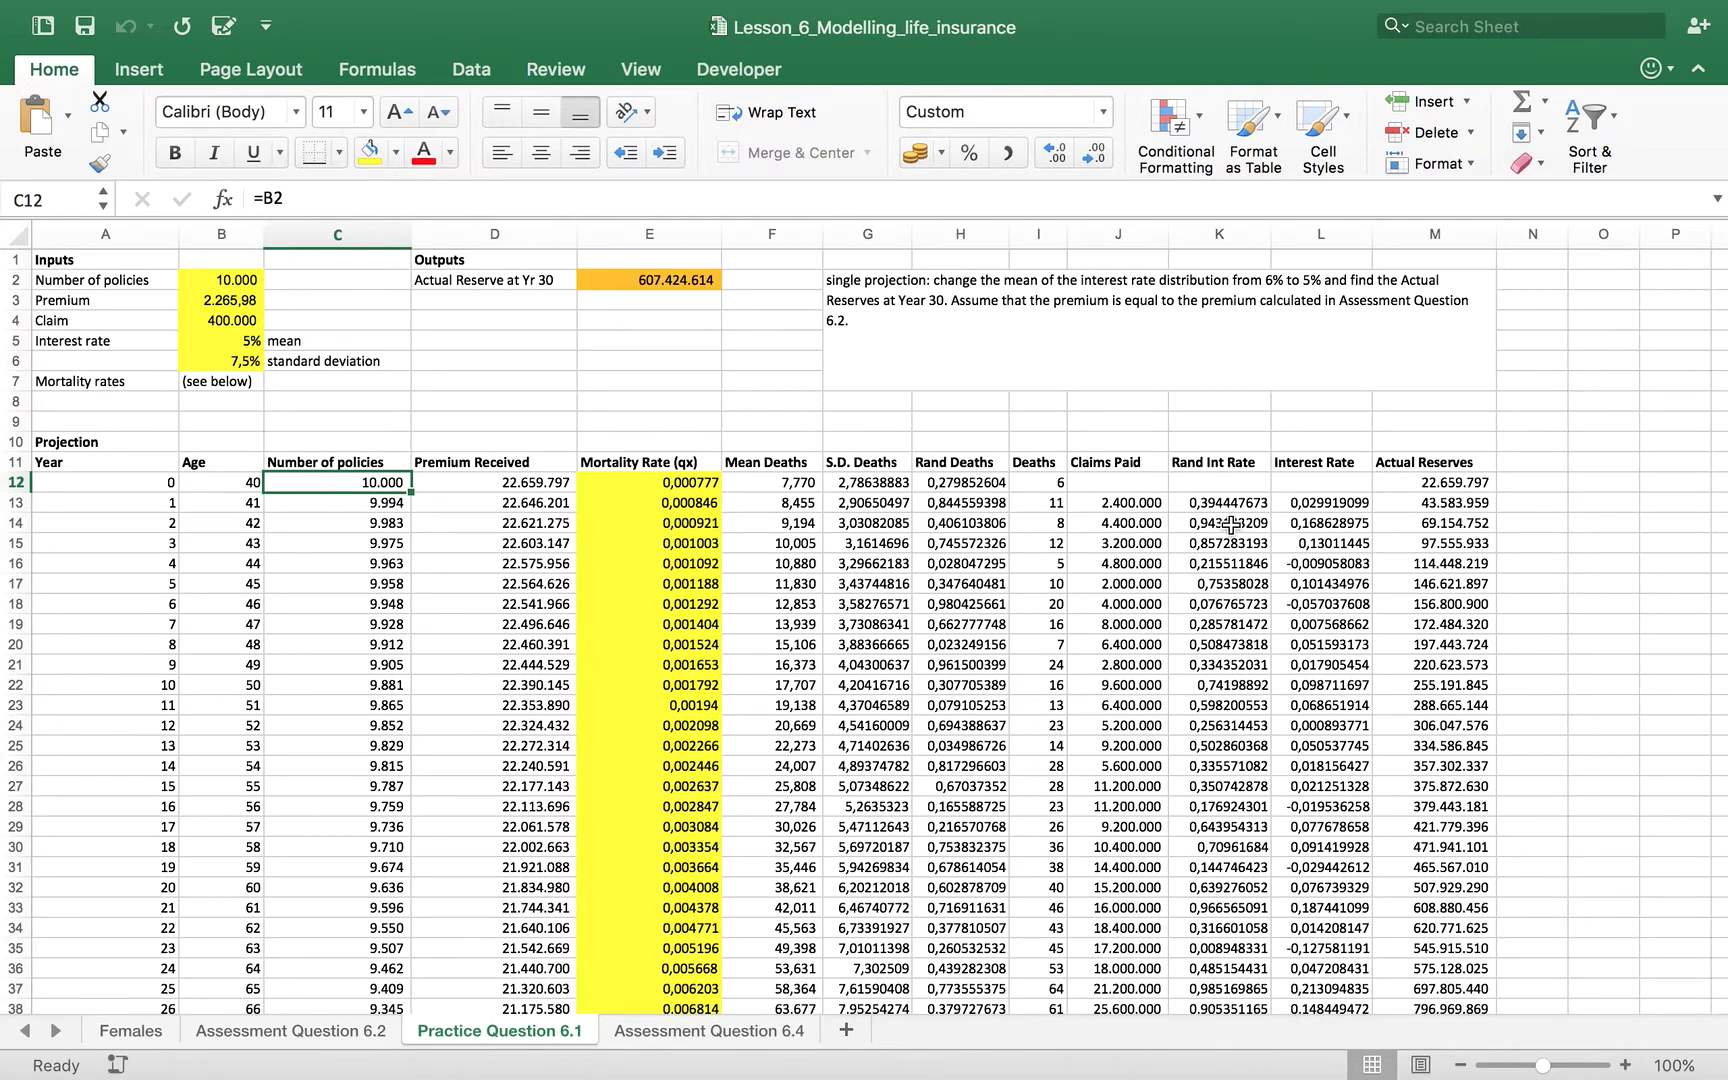
{"action": "left_click", "coordinate": [1440, 487]}
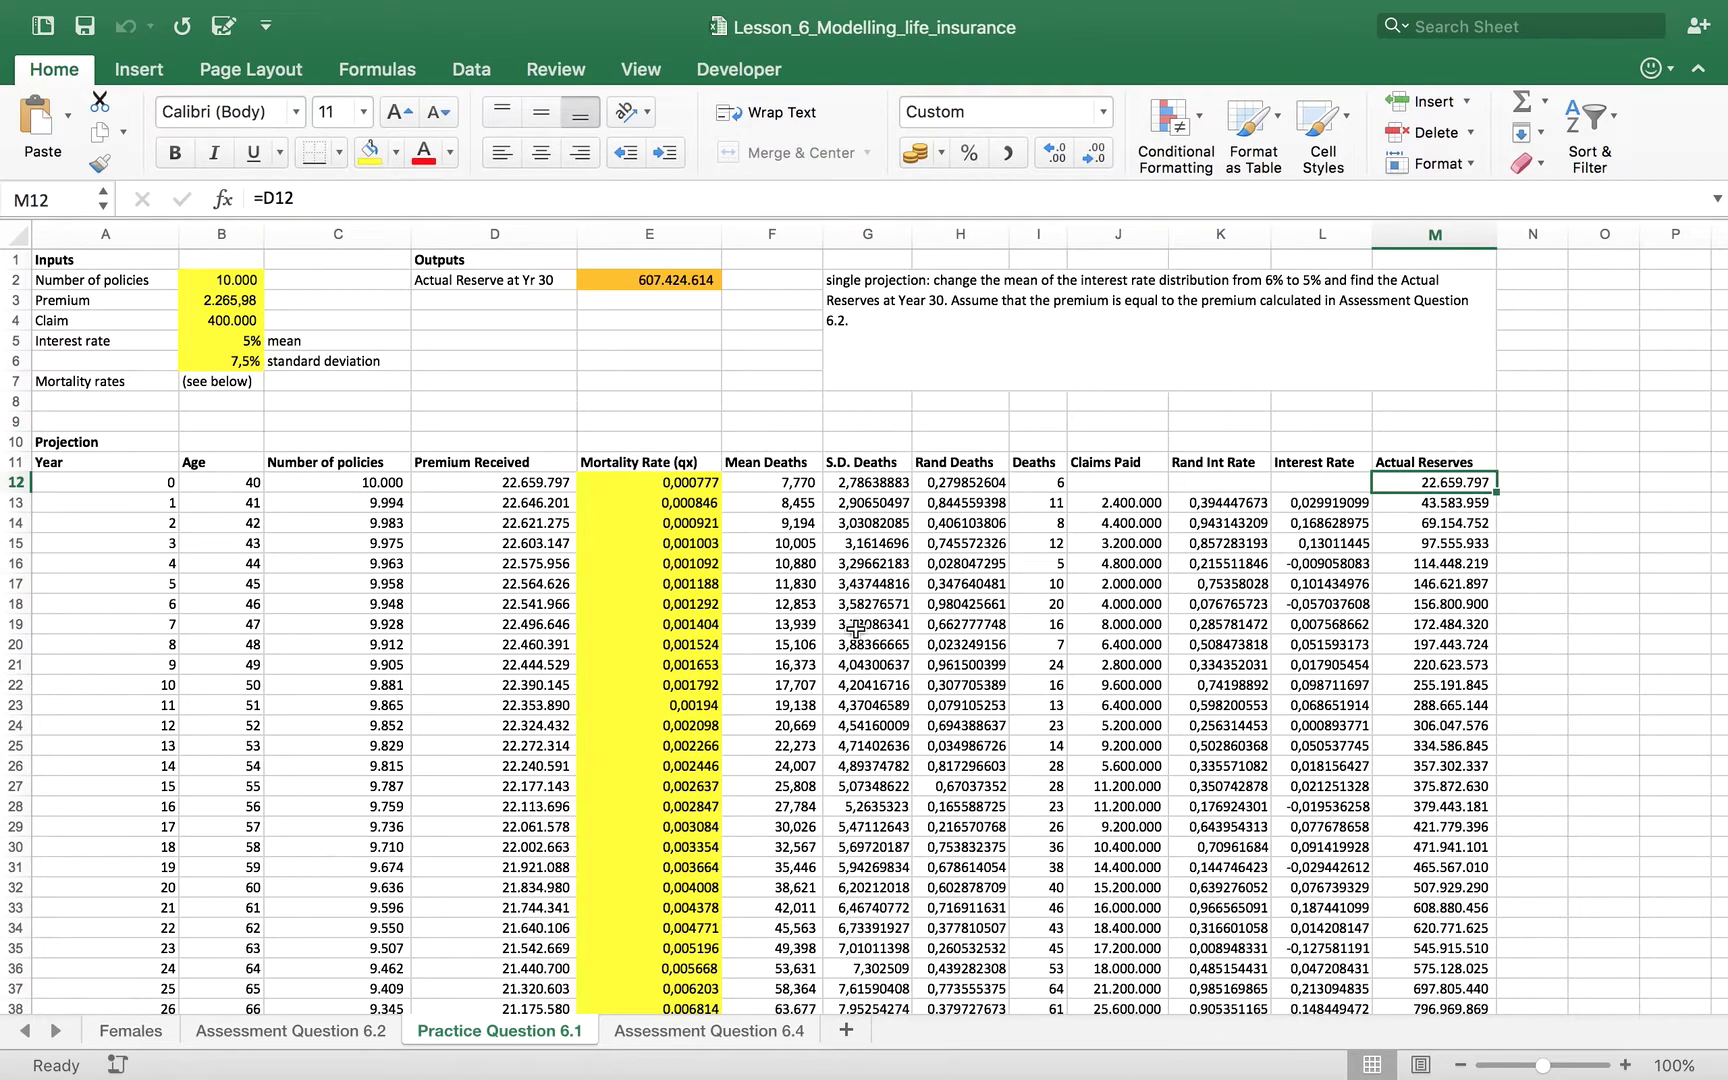
{"action": "left_click", "coordinate": [340, 484]}
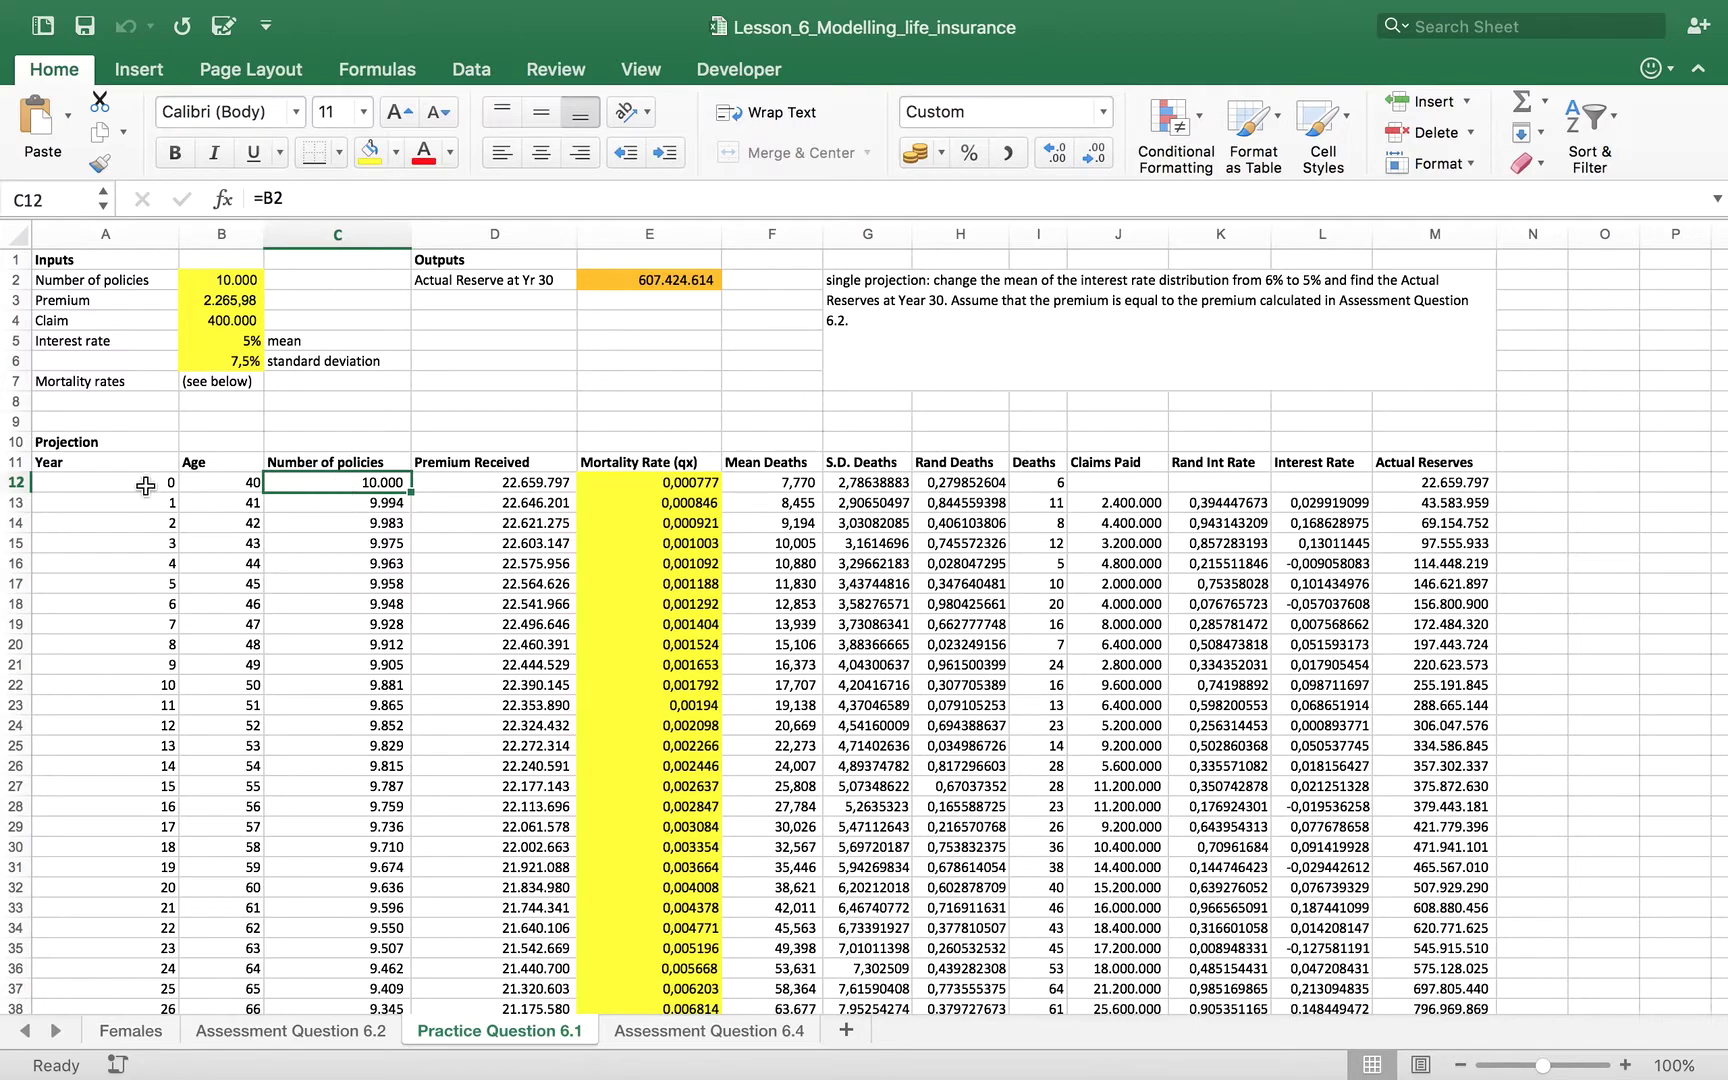
{"action": "scroll", "coordinate": [127, 914], "scroll_direction": "down", "scroll_amount": 5}
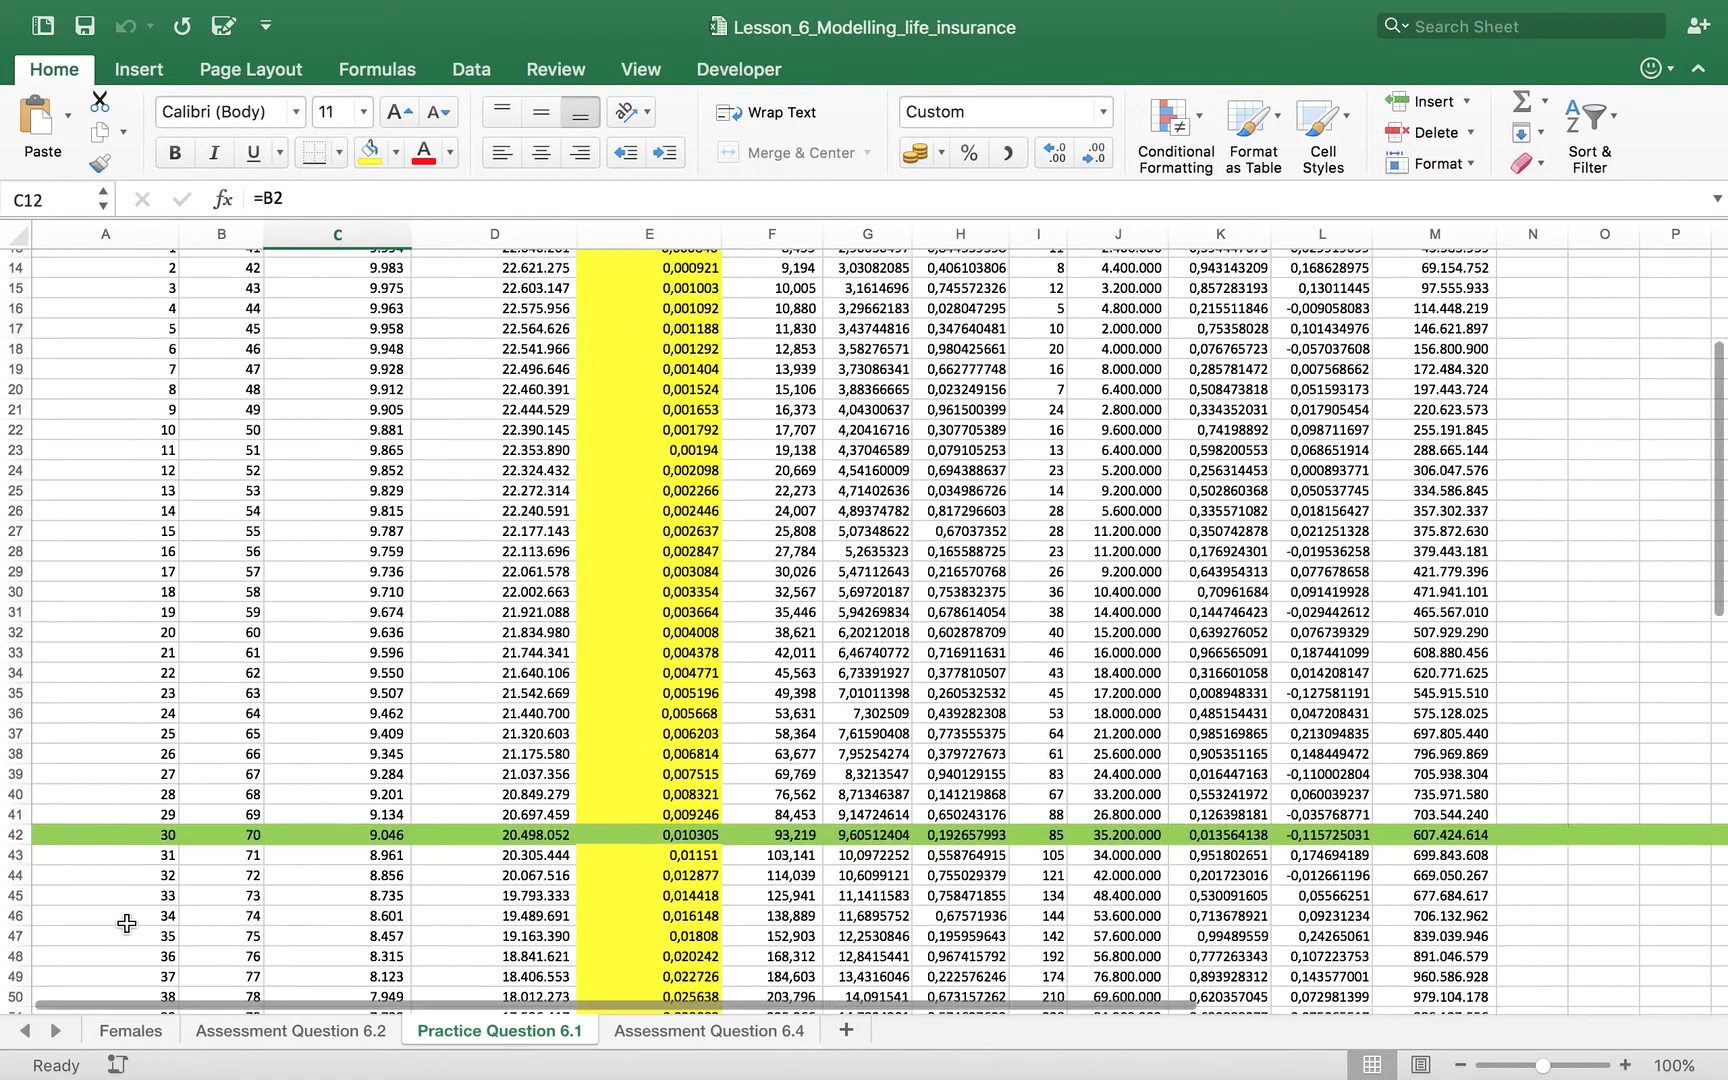
{"action": "scroll", "coordinate": [127, 923], "scroll_direction": "up", "scroll_amount": 3}
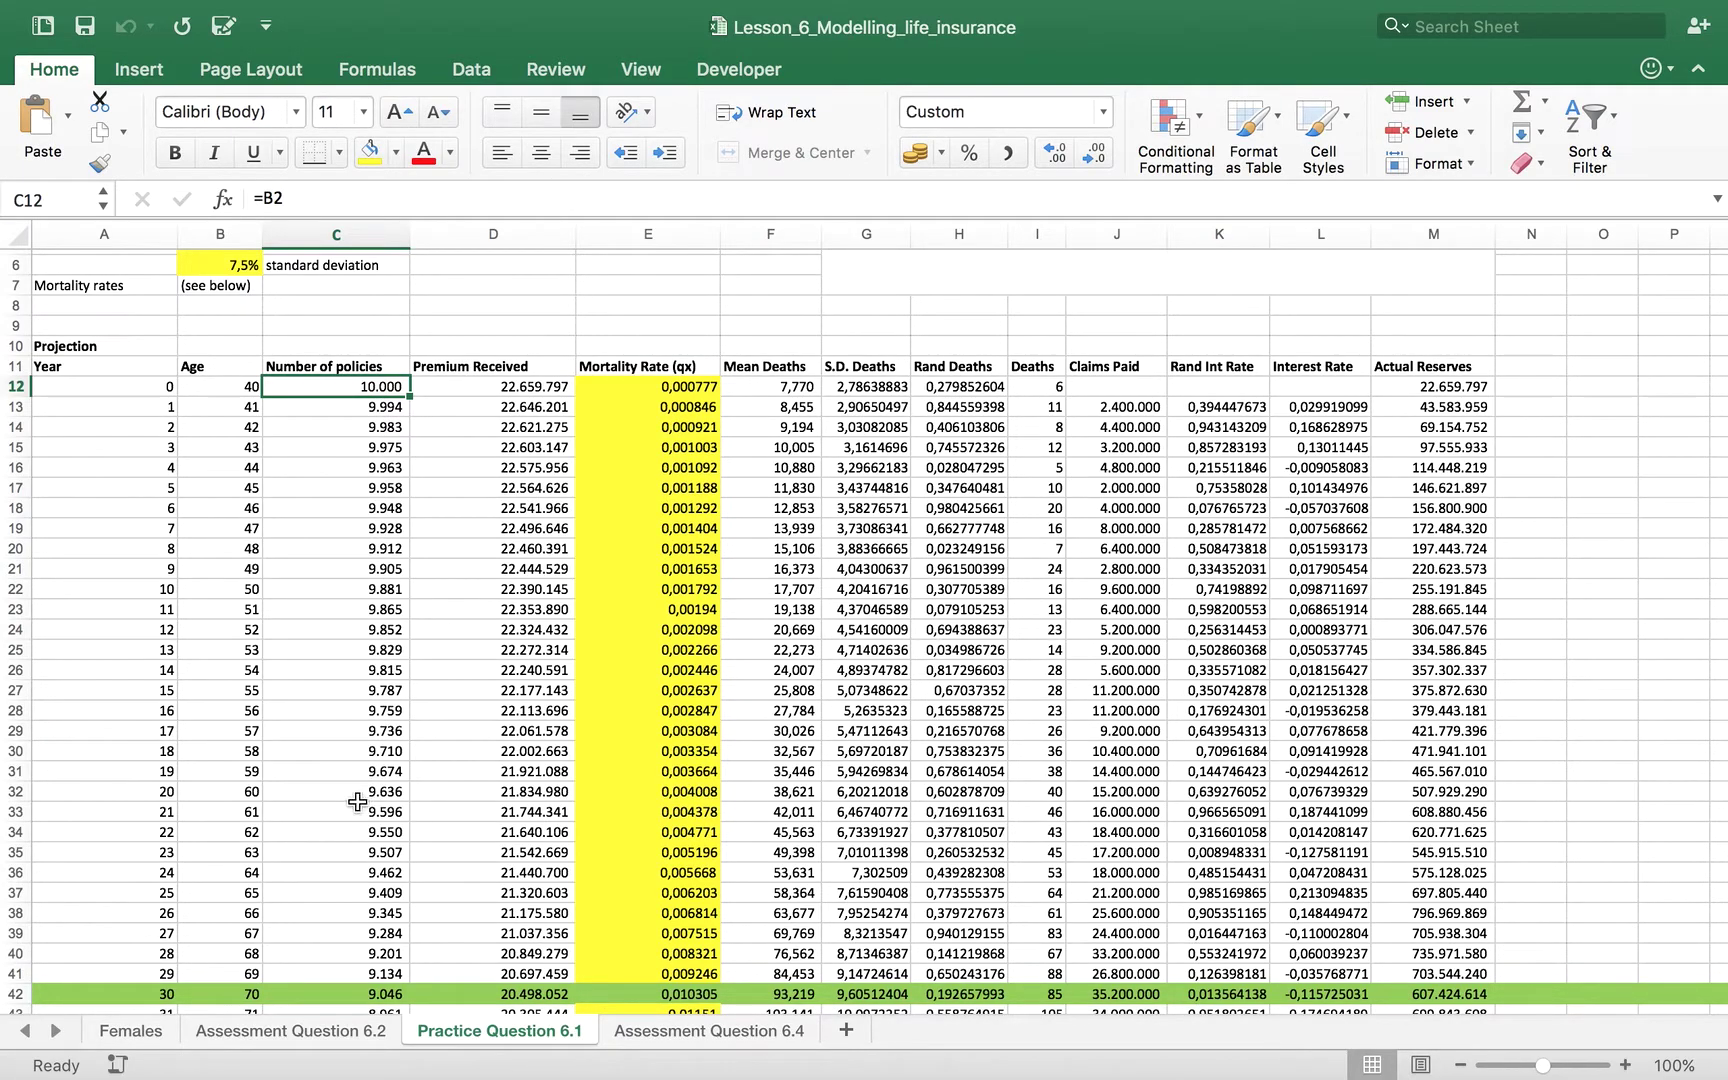
{"action": "left_click", "coordinate": [350, 447]}
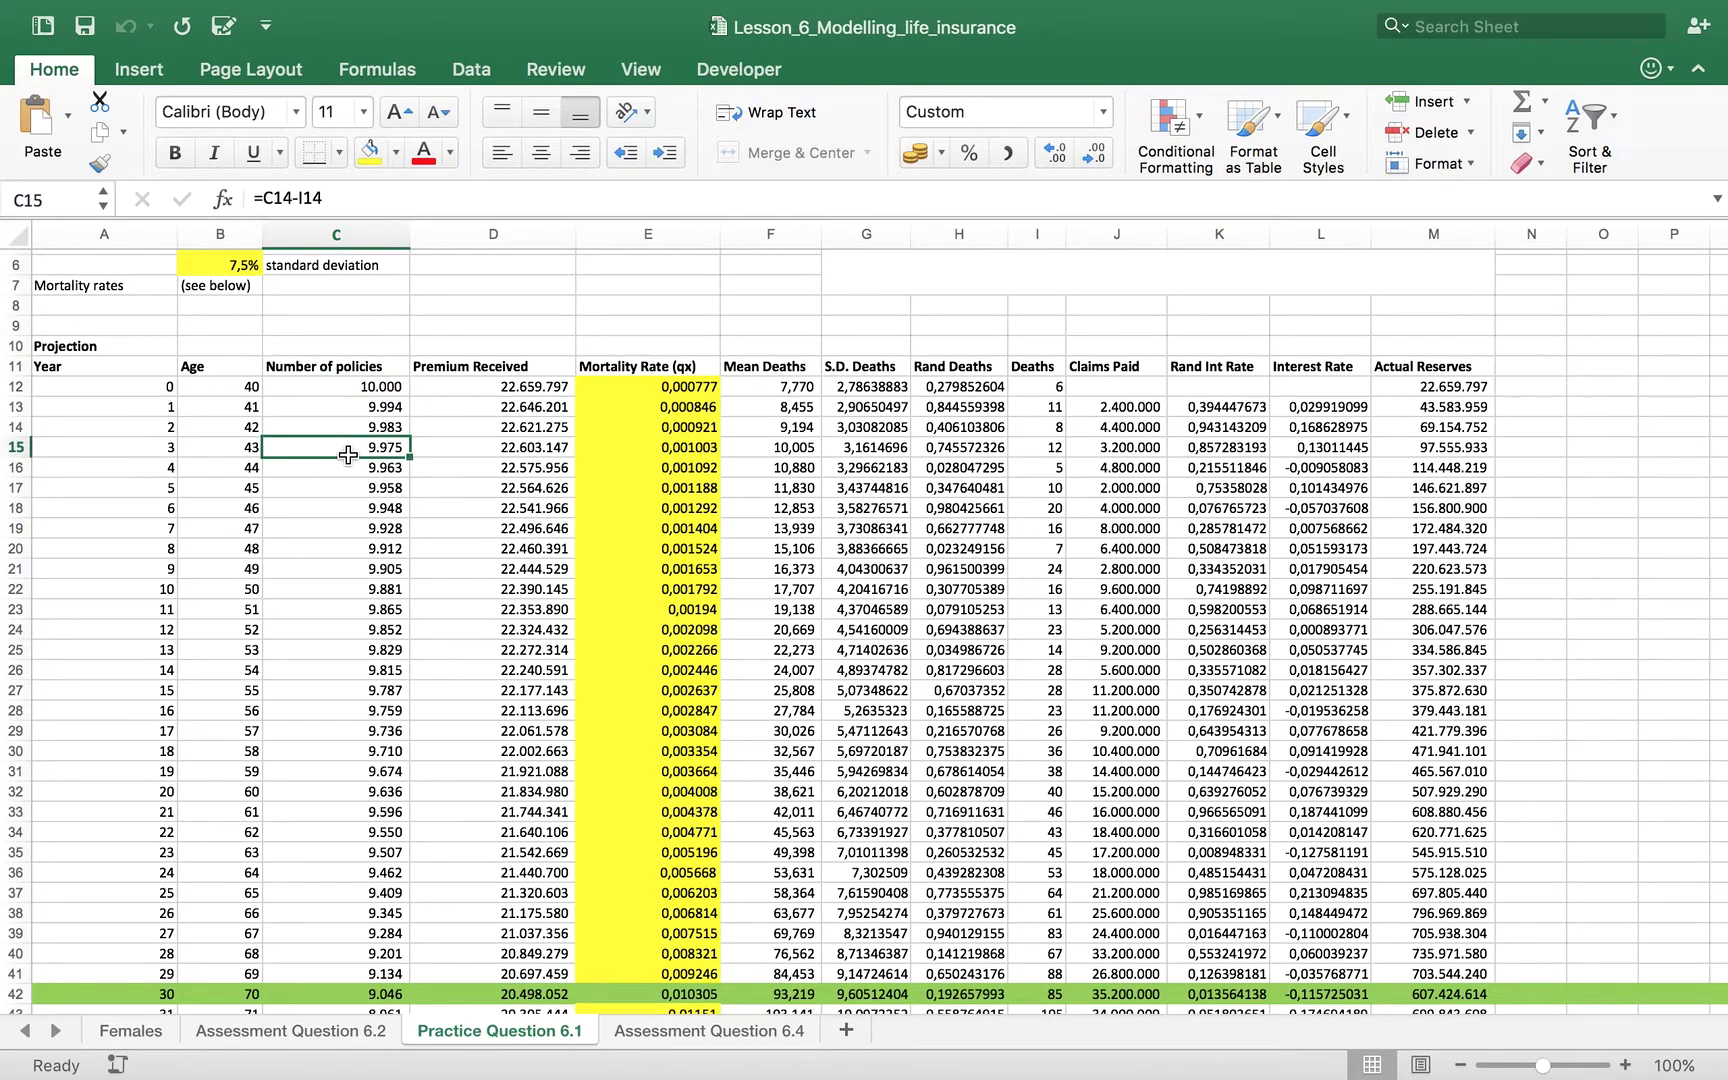
{"action": "left_click", "coordinate": [361, 521]}
{"action": "left_click", "coordinate": [367, 630]}
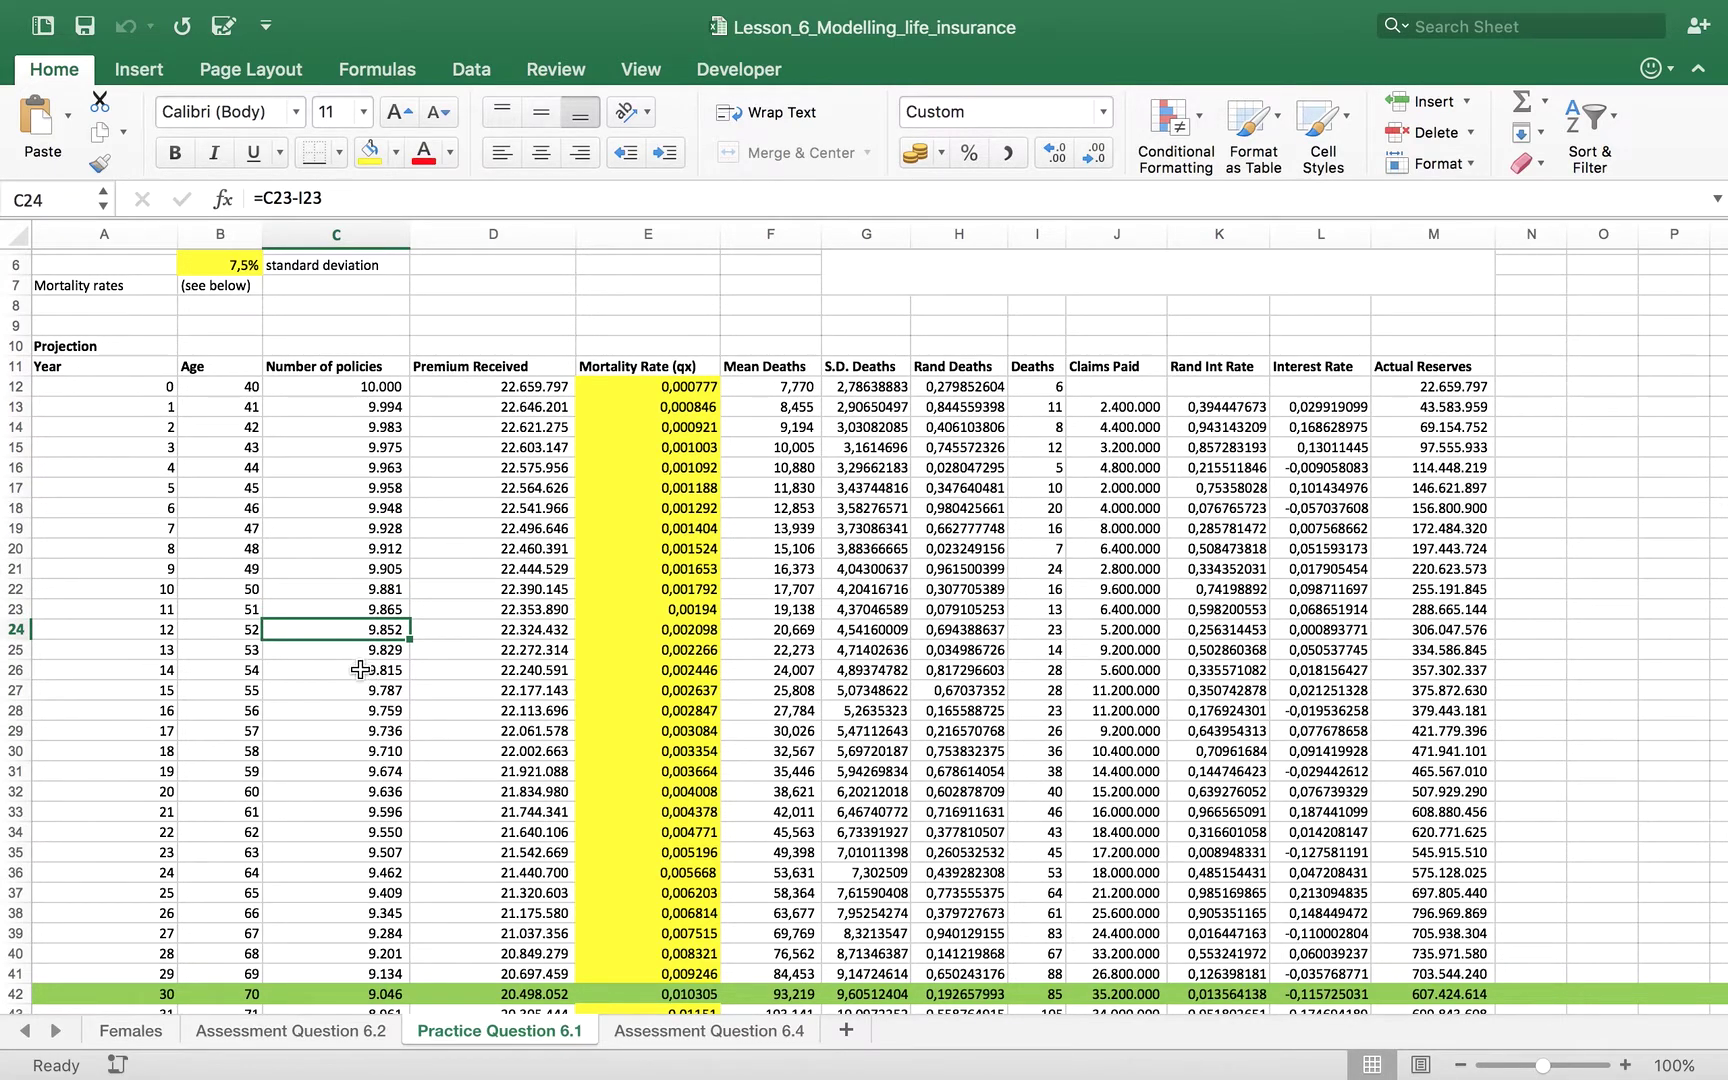
{"action": "left_click", "coordinate": [507, 386]}
{"action": "left_click", "coordinate": [440, 367]}
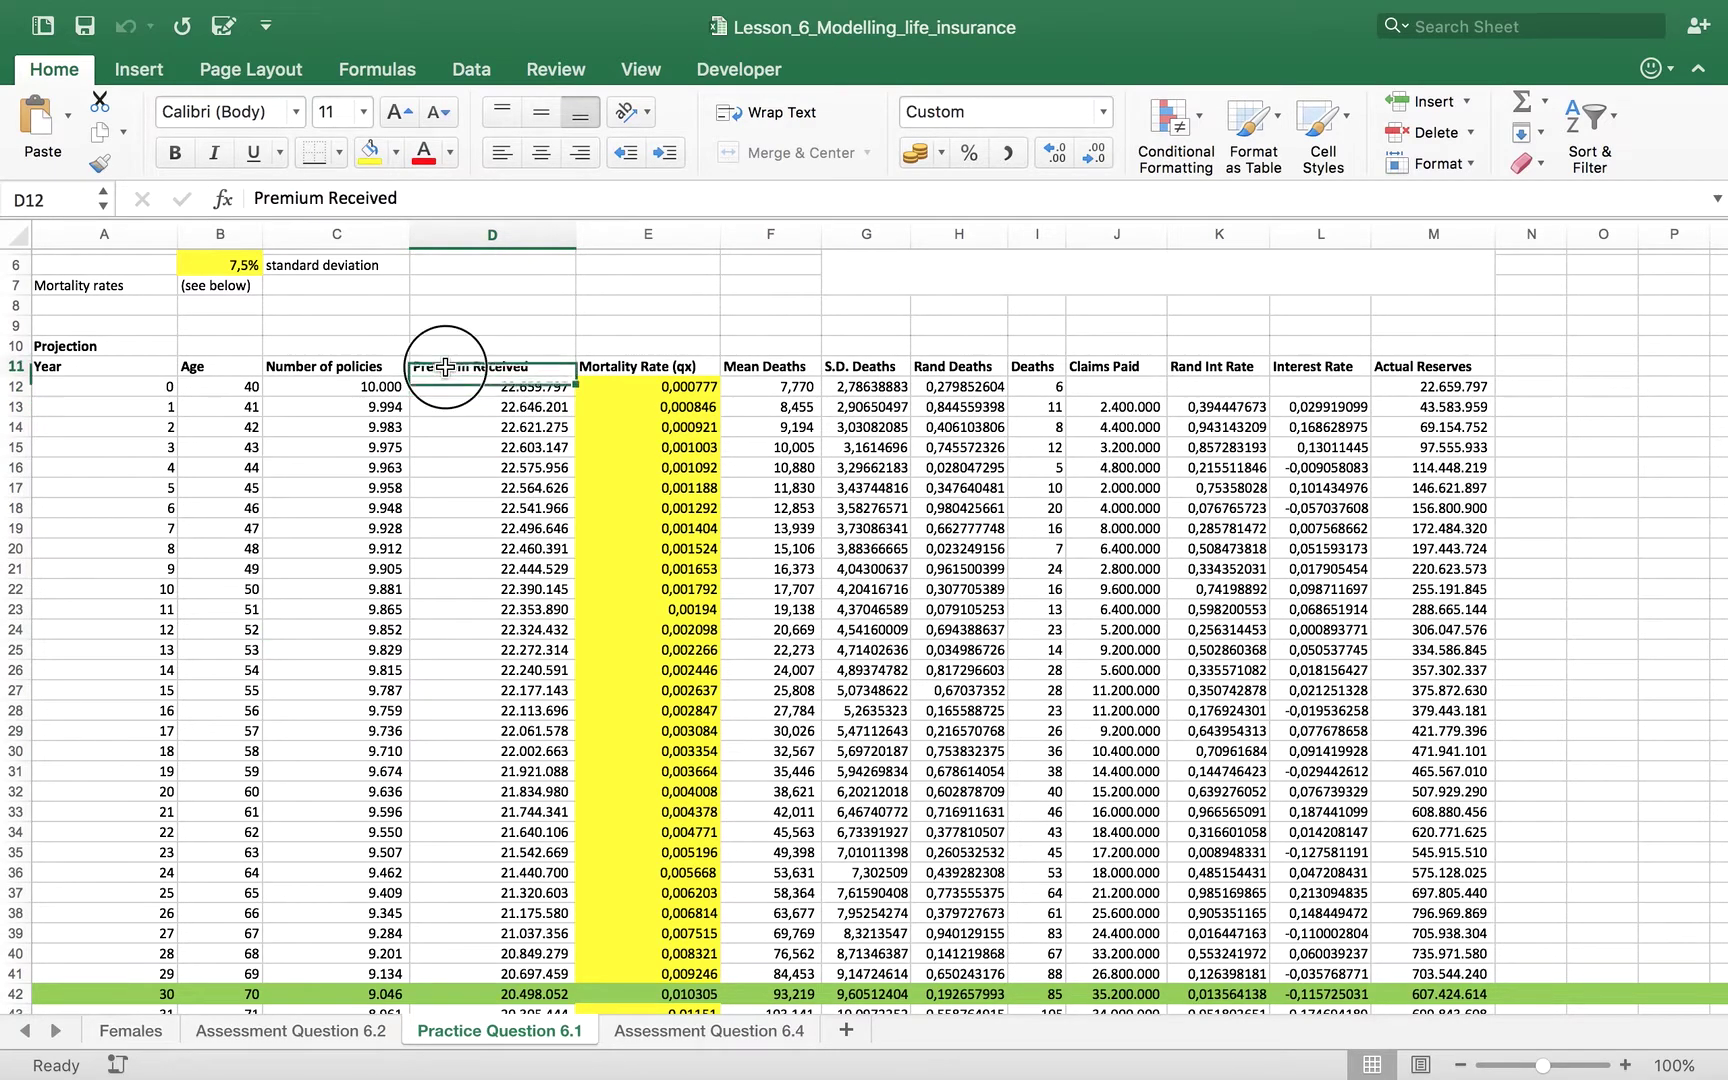
{"action": "left_click", "coordinate": [527, 407]}
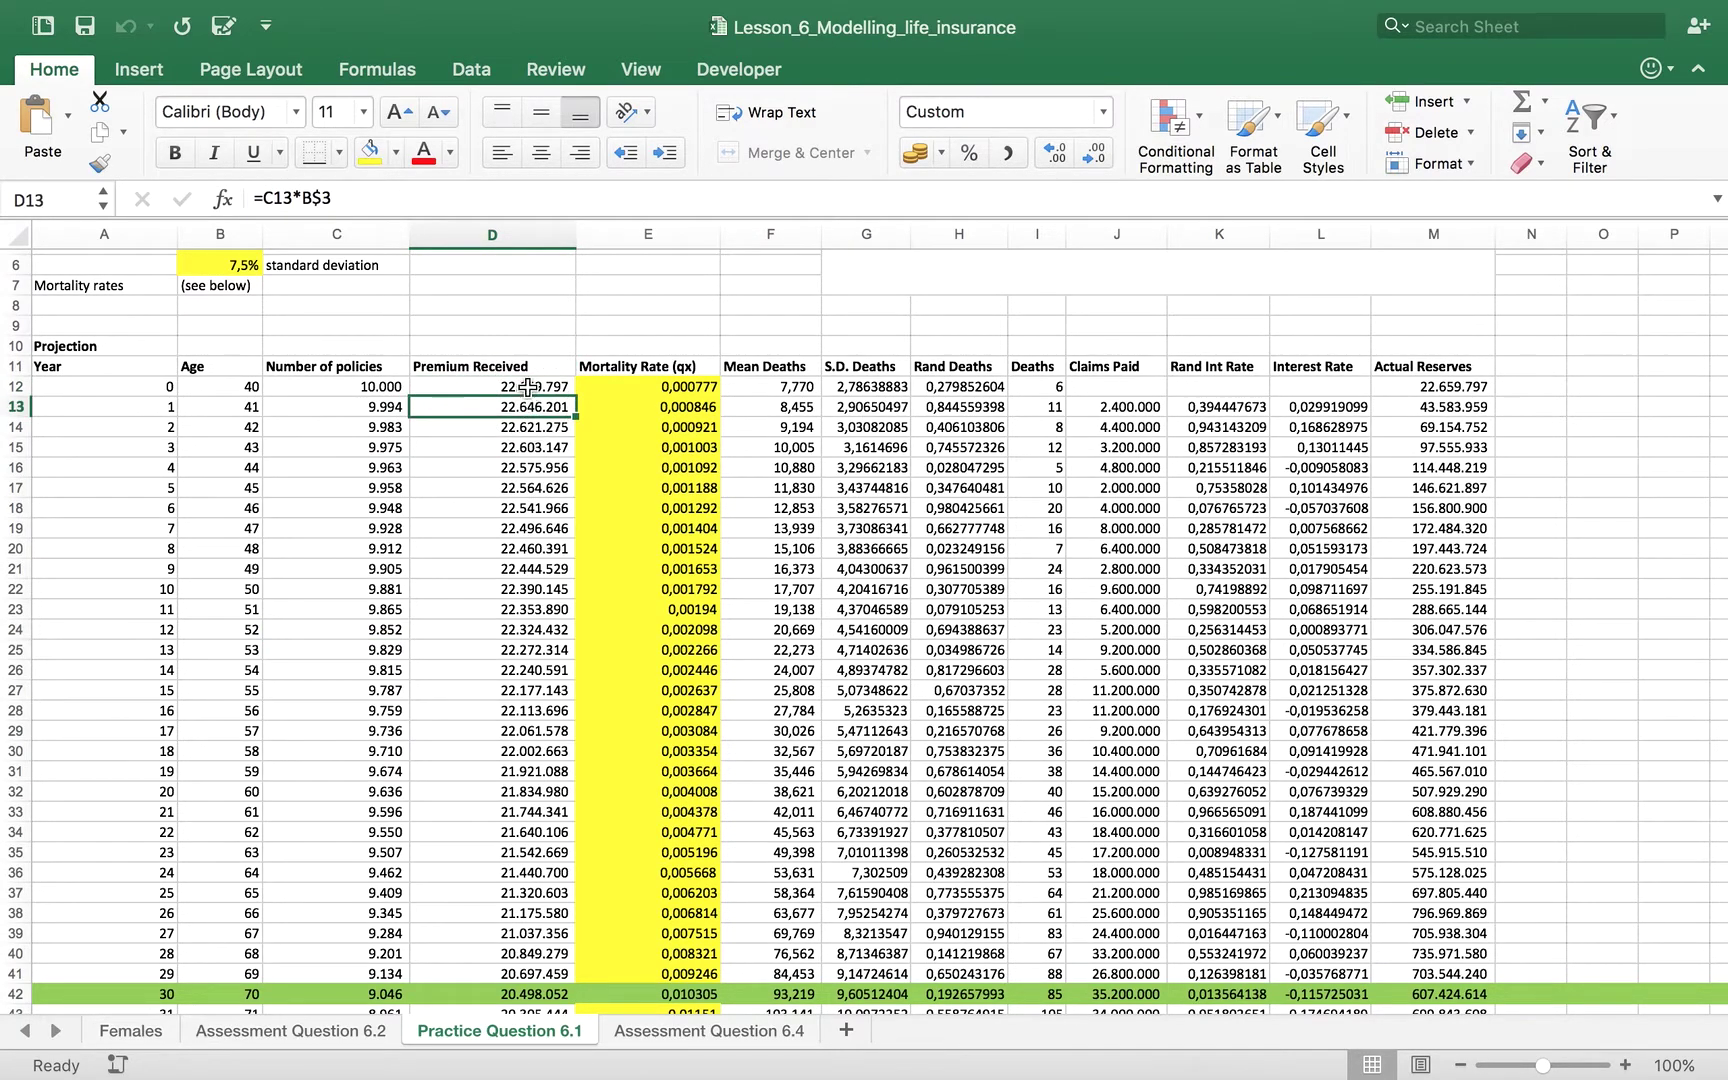
{"action": "left_click", "coordinate": [650, 366]}
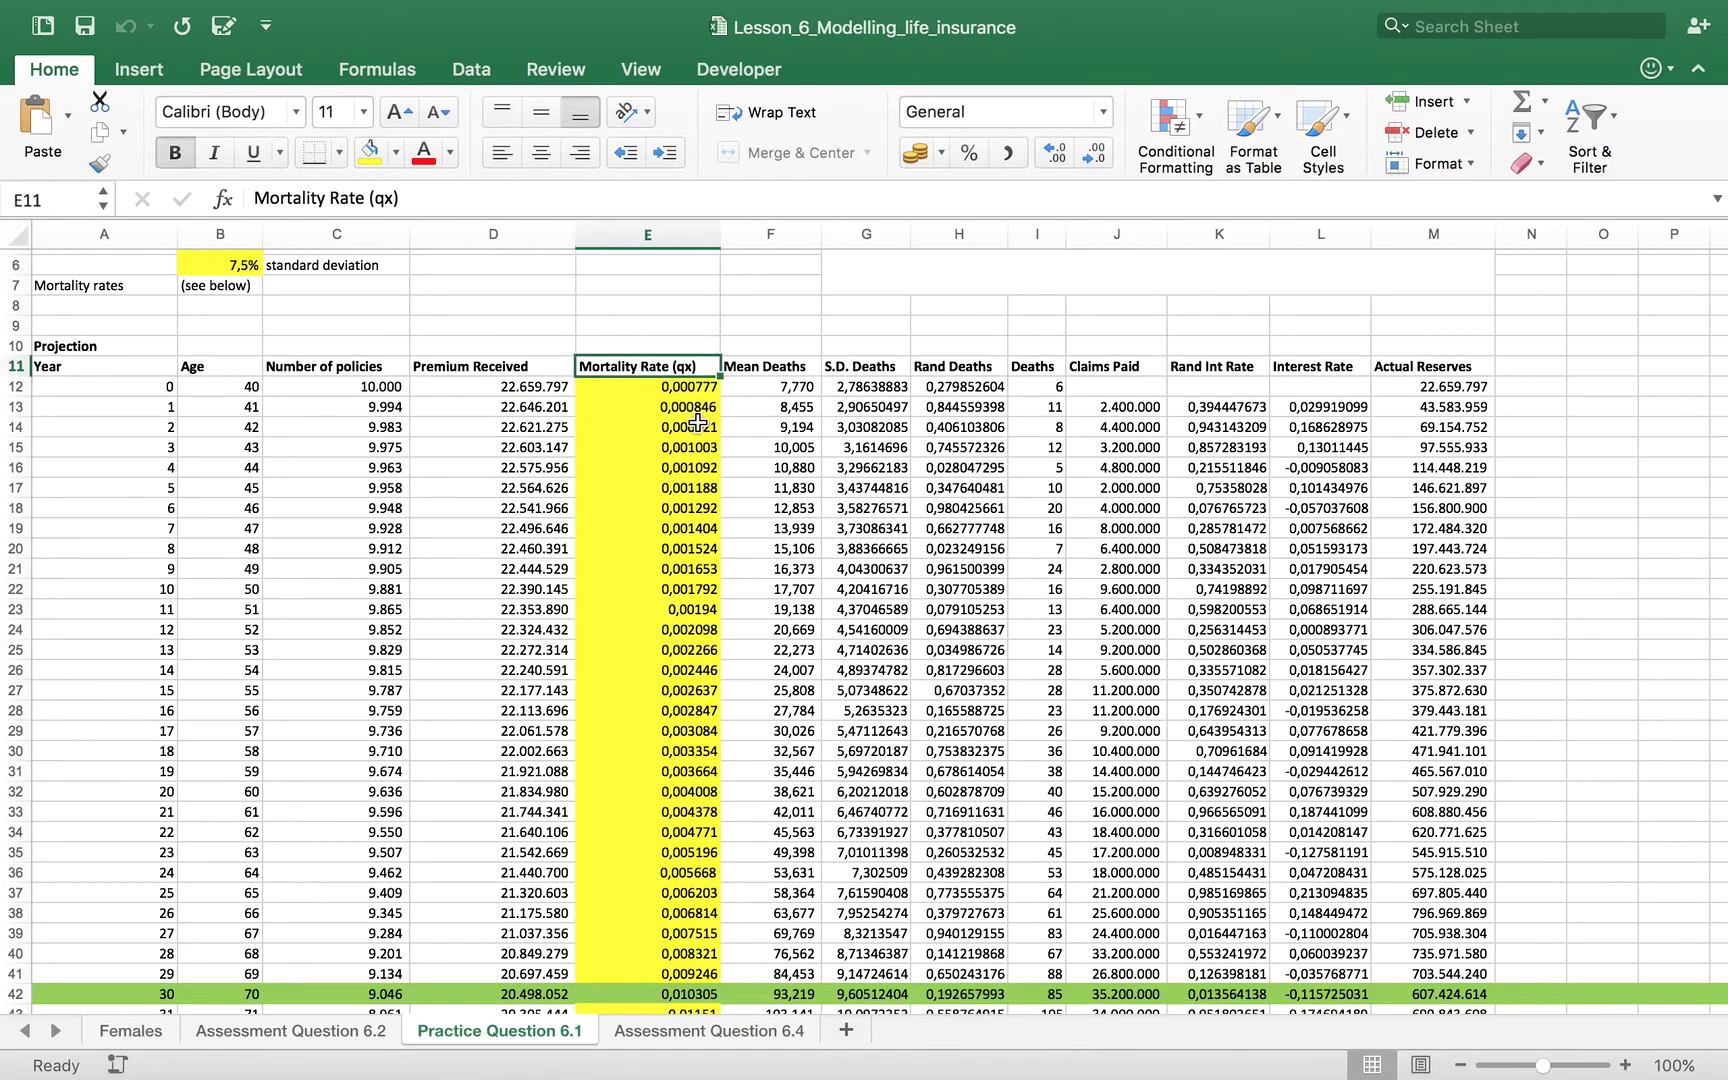
{"action": "left_click", "coordinate": [770, 366]}
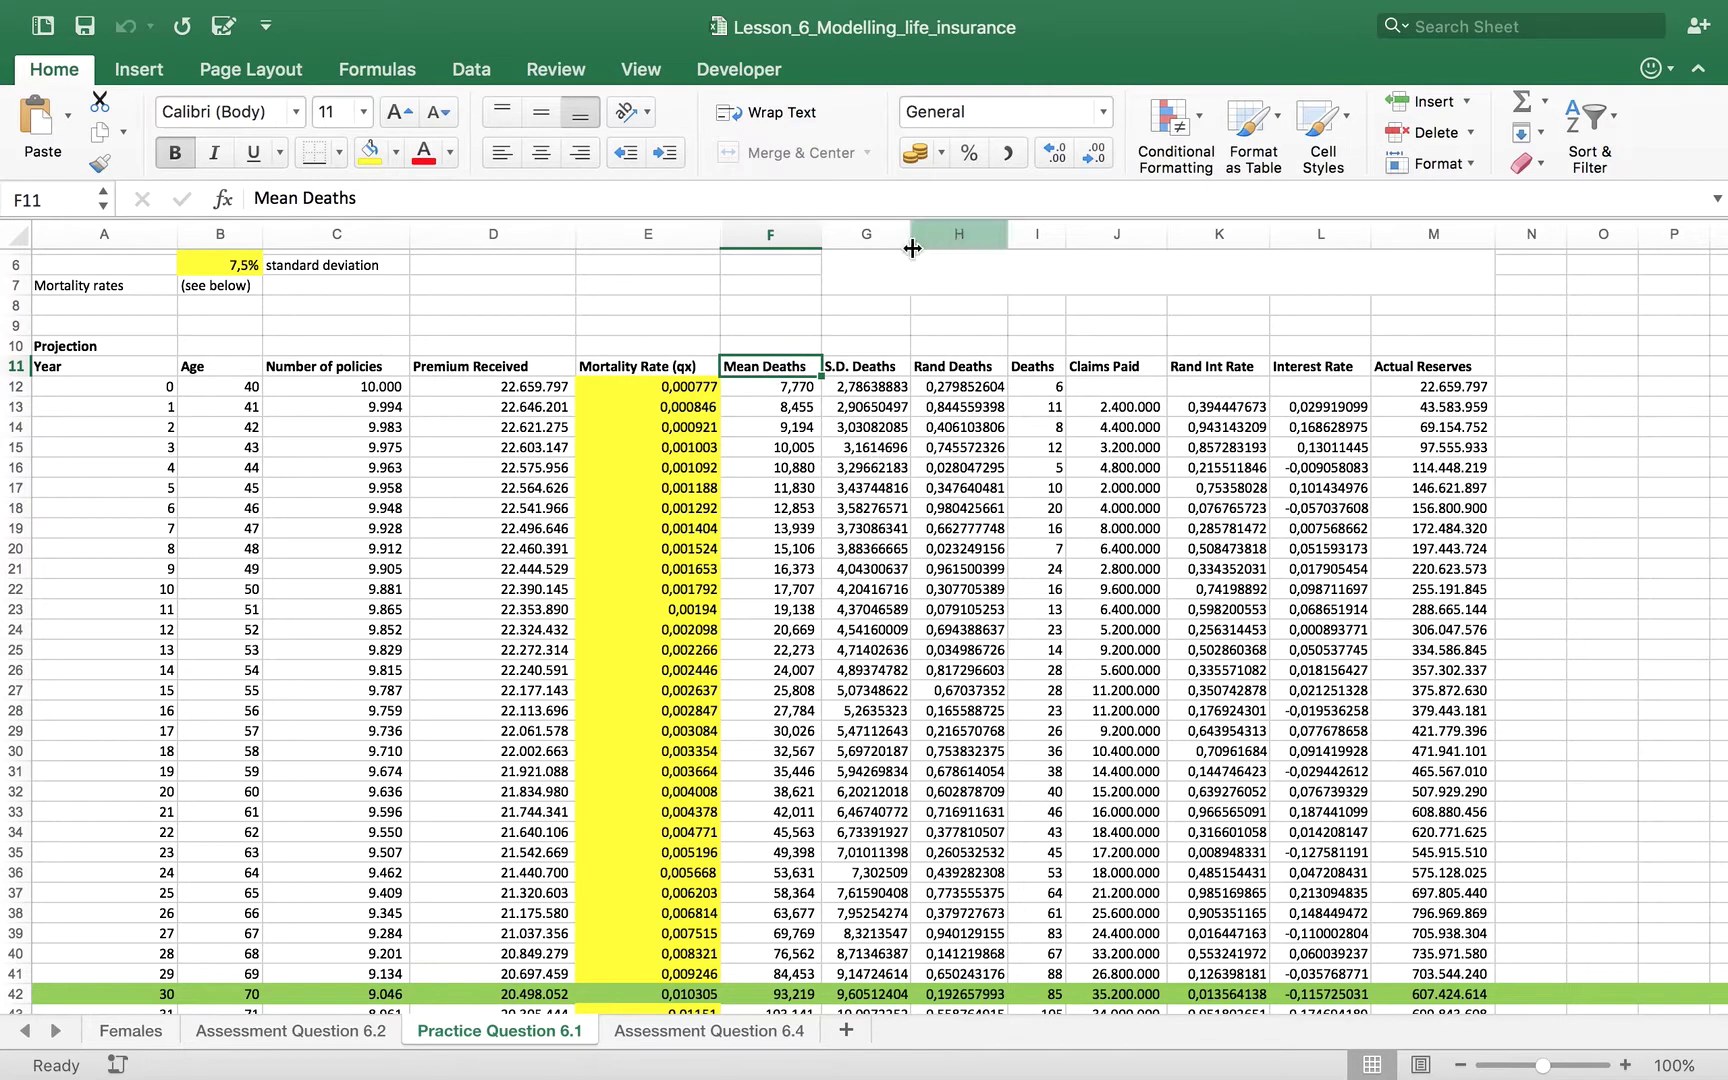
{"action": "left_click", "coordinate": [1099, 366]}
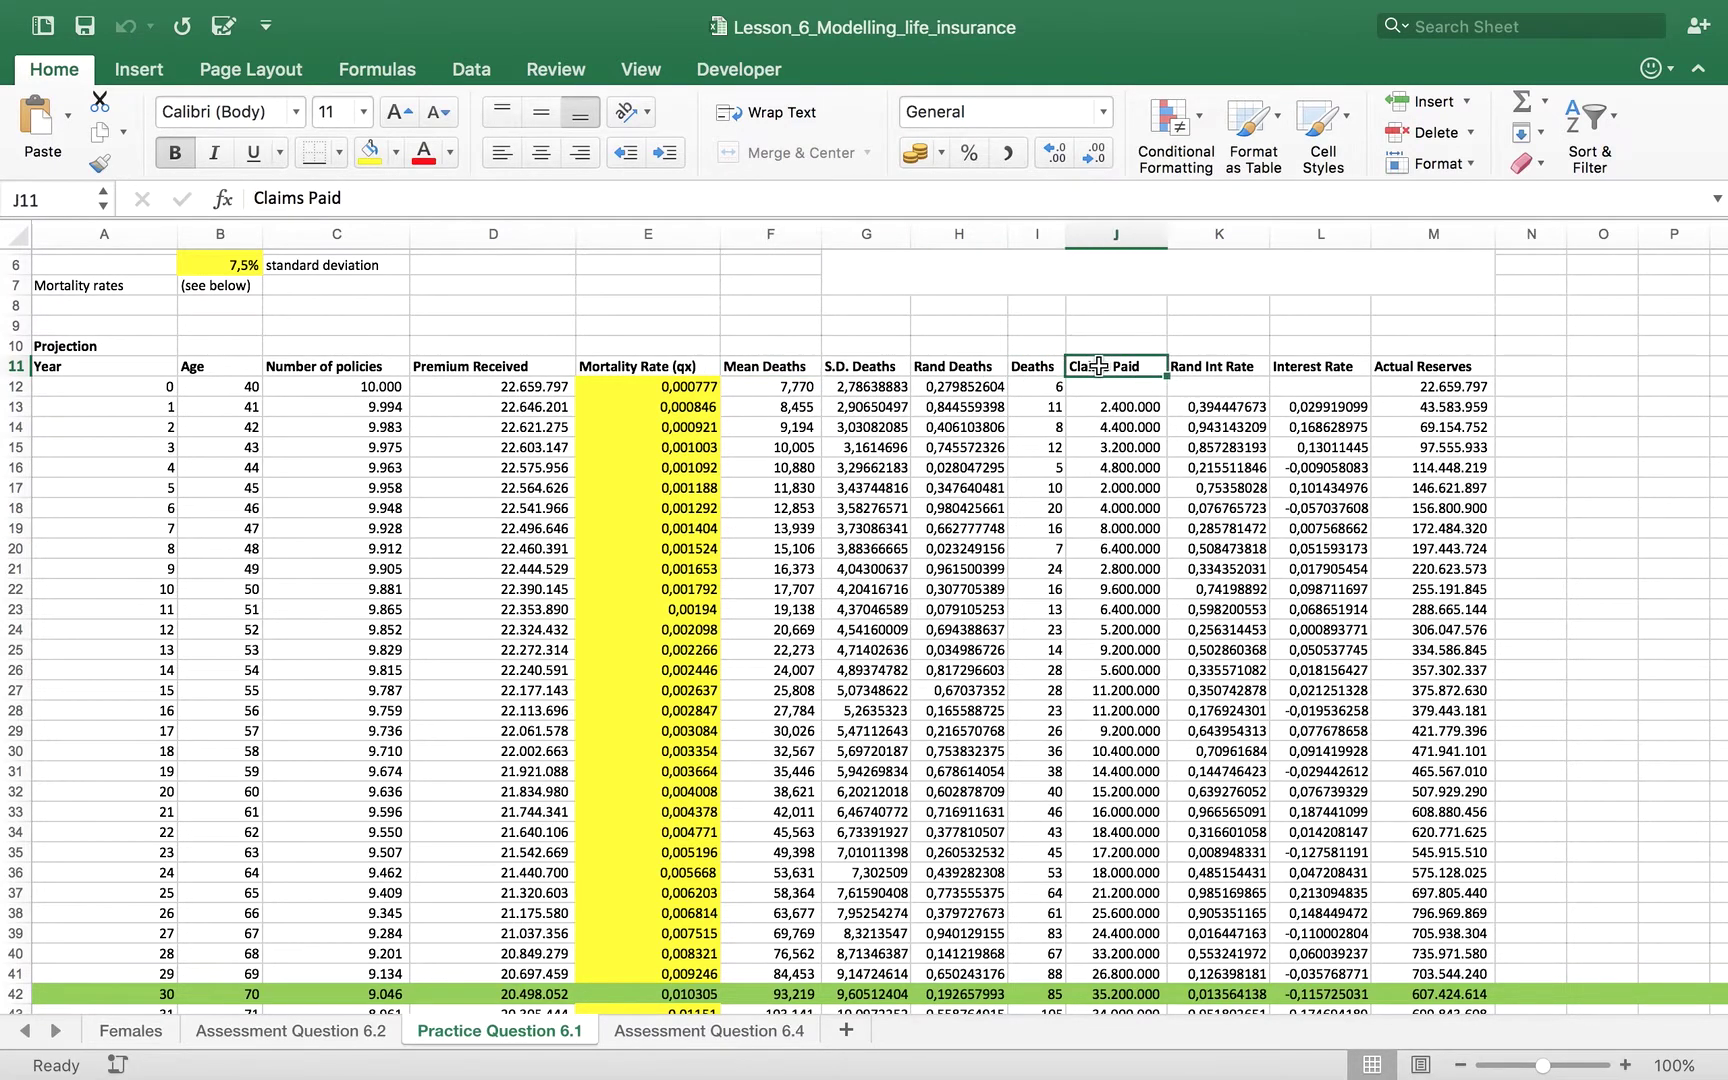
{"action": "left_click", "coordinate": [1138, 409]}
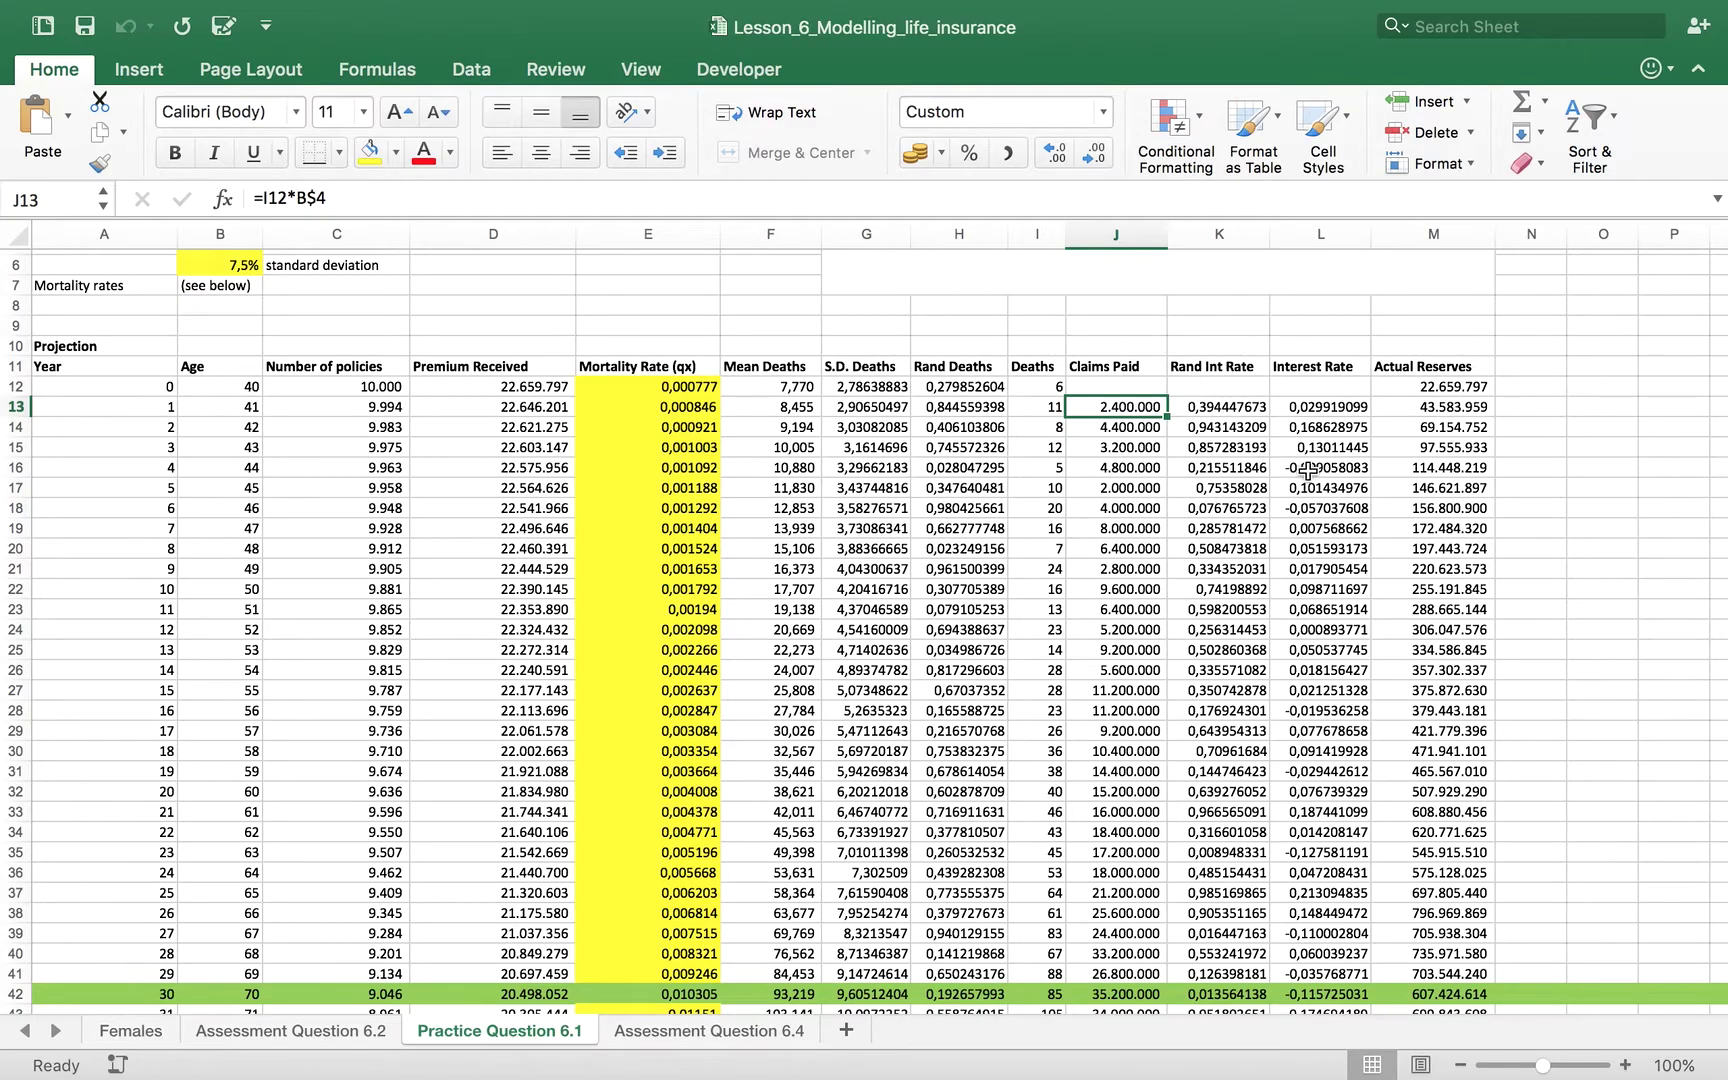
{"action": "left_click", "coordinate": [1466, 400]}
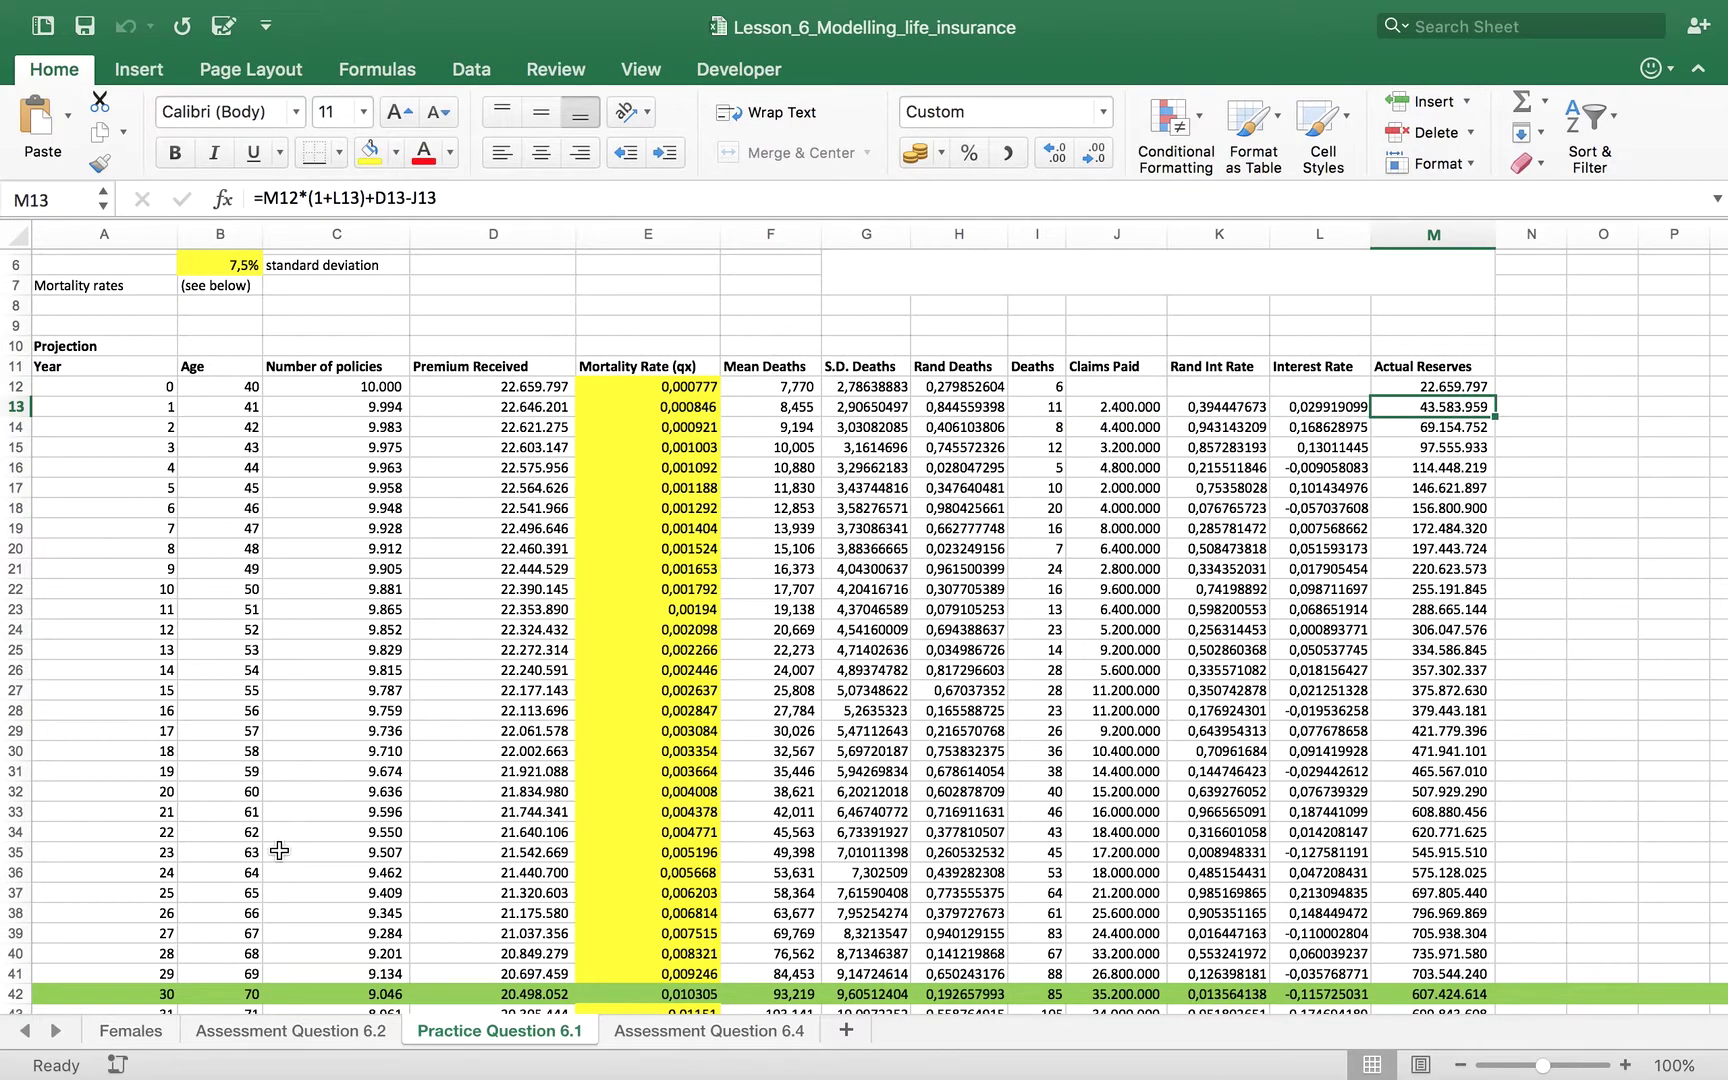
{"action": "left_click", "coordinate": [480, 387]}
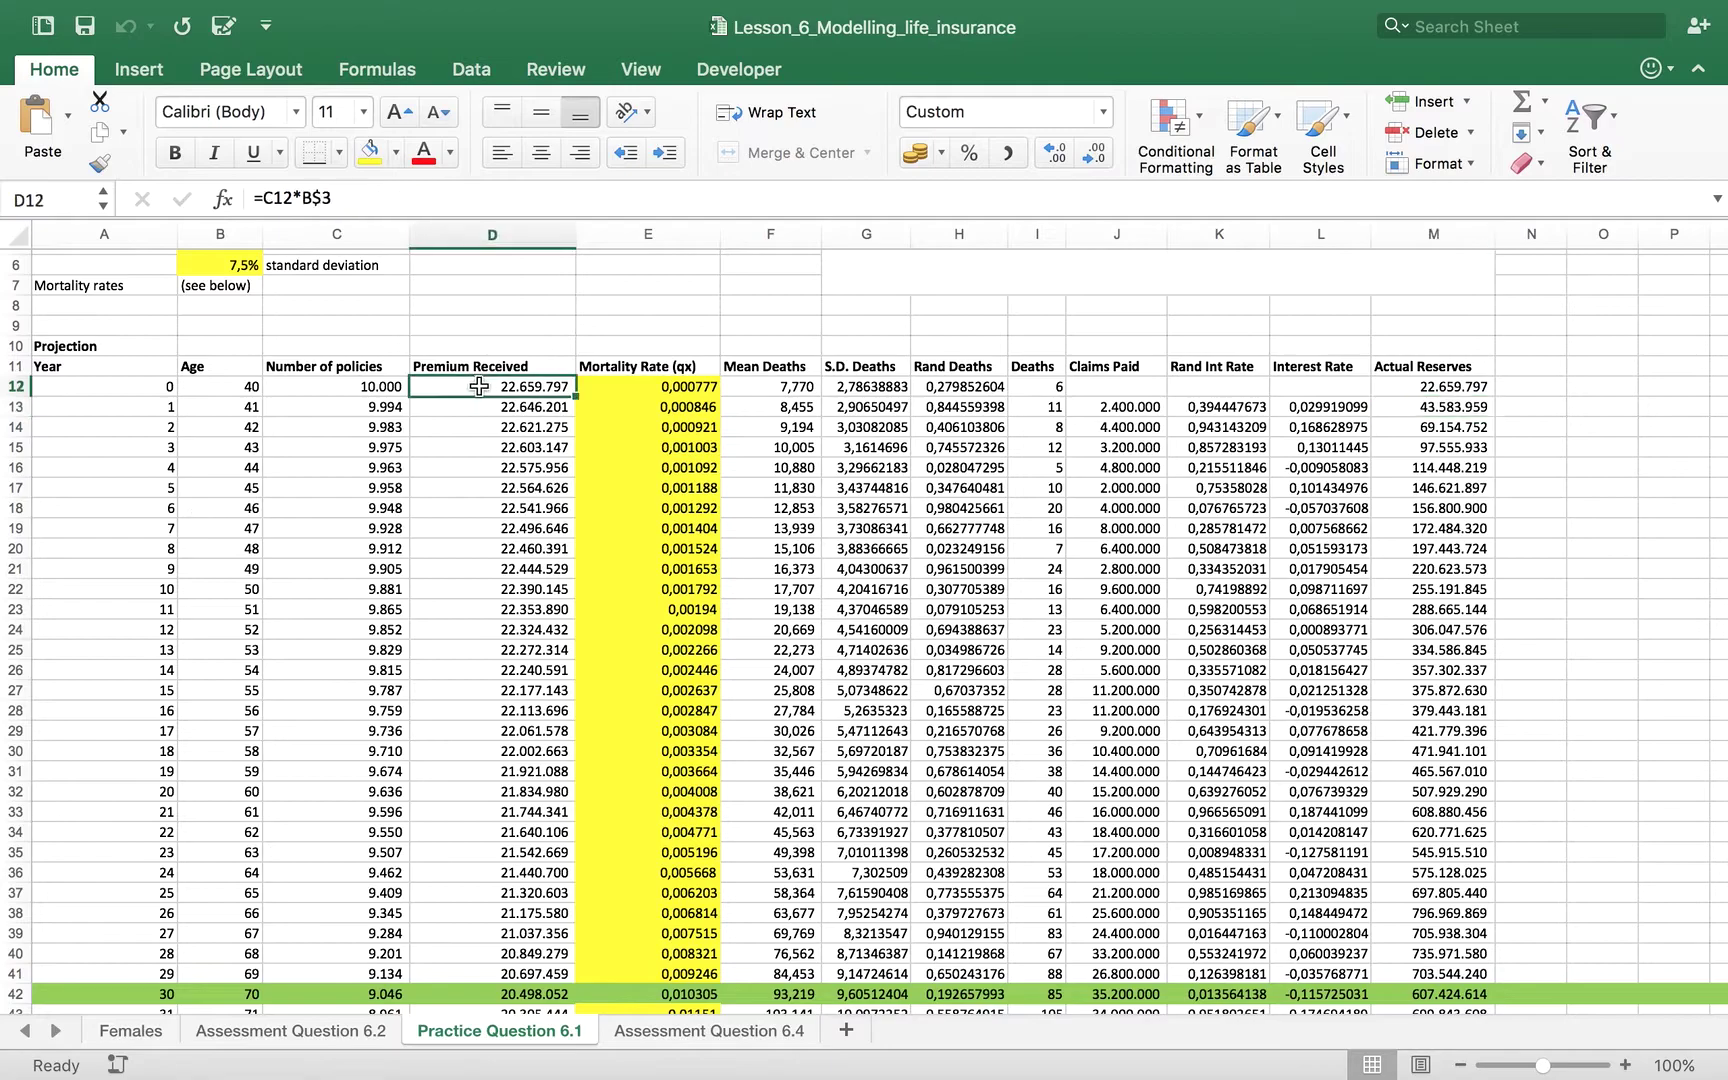
{"action": "left_click", "coordinate": [313, 391]}
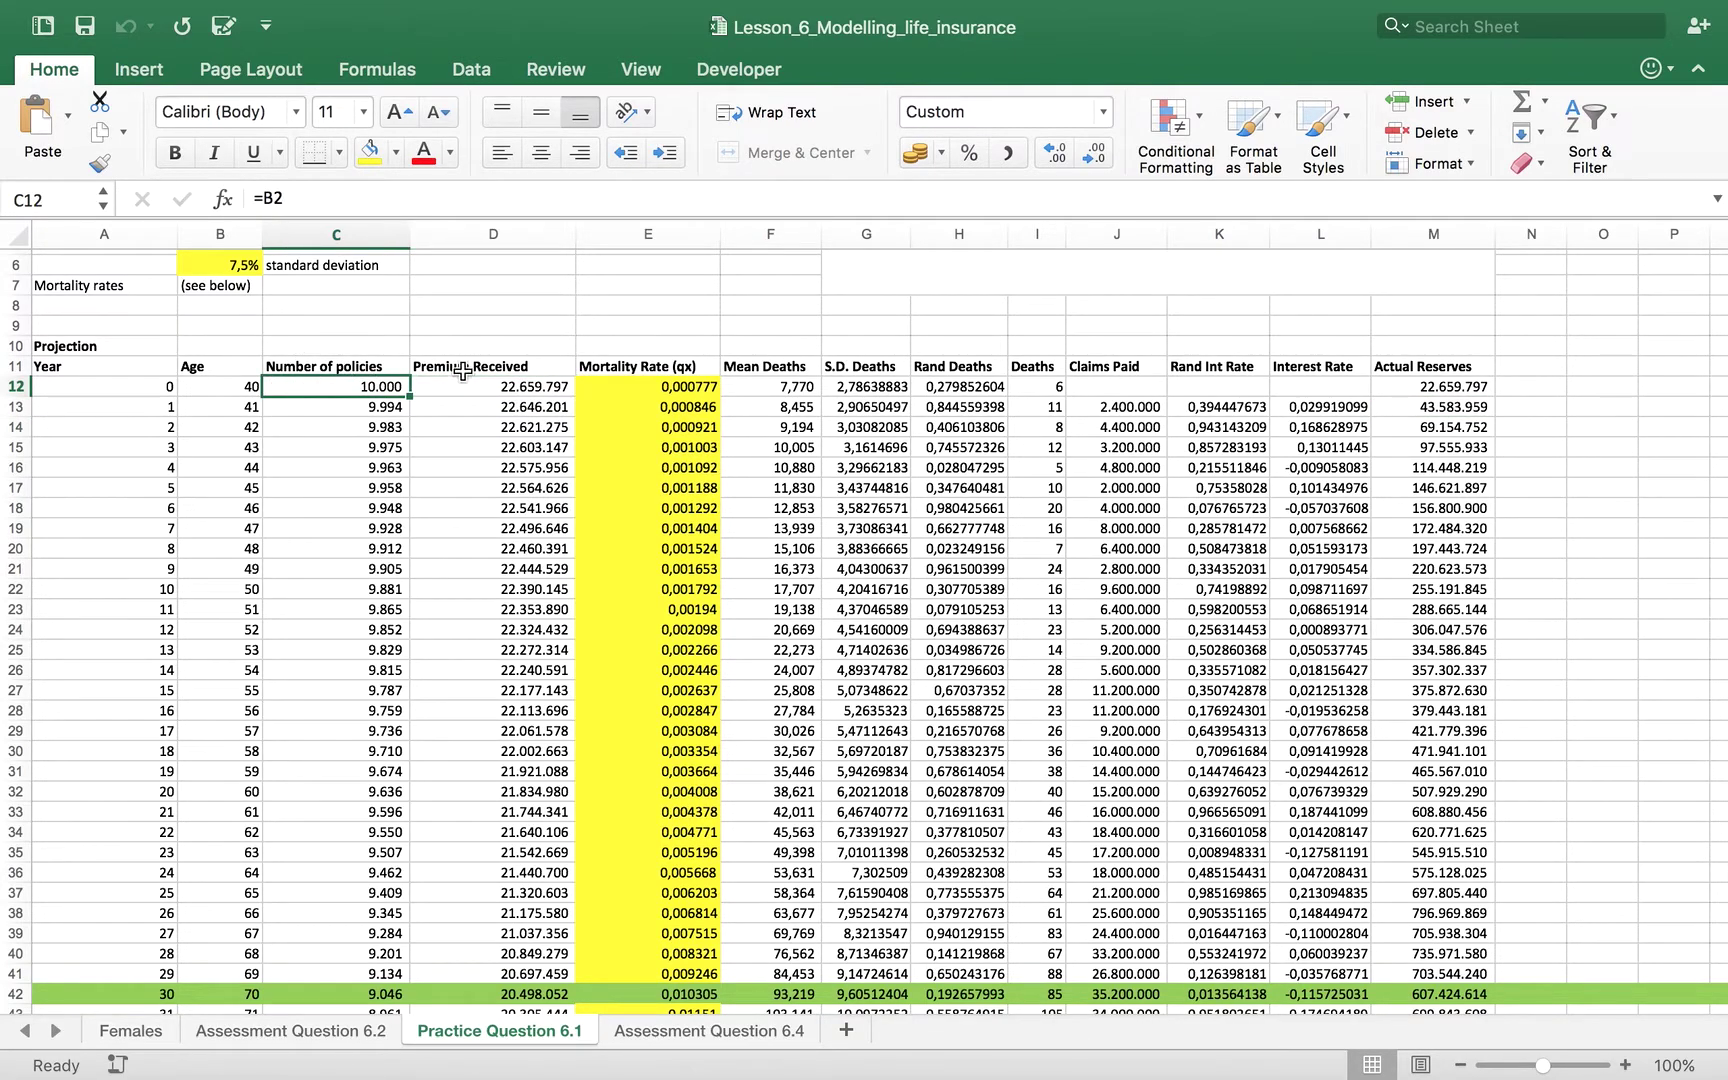
{"action": "left_click", "coordinate": [542, 378]}
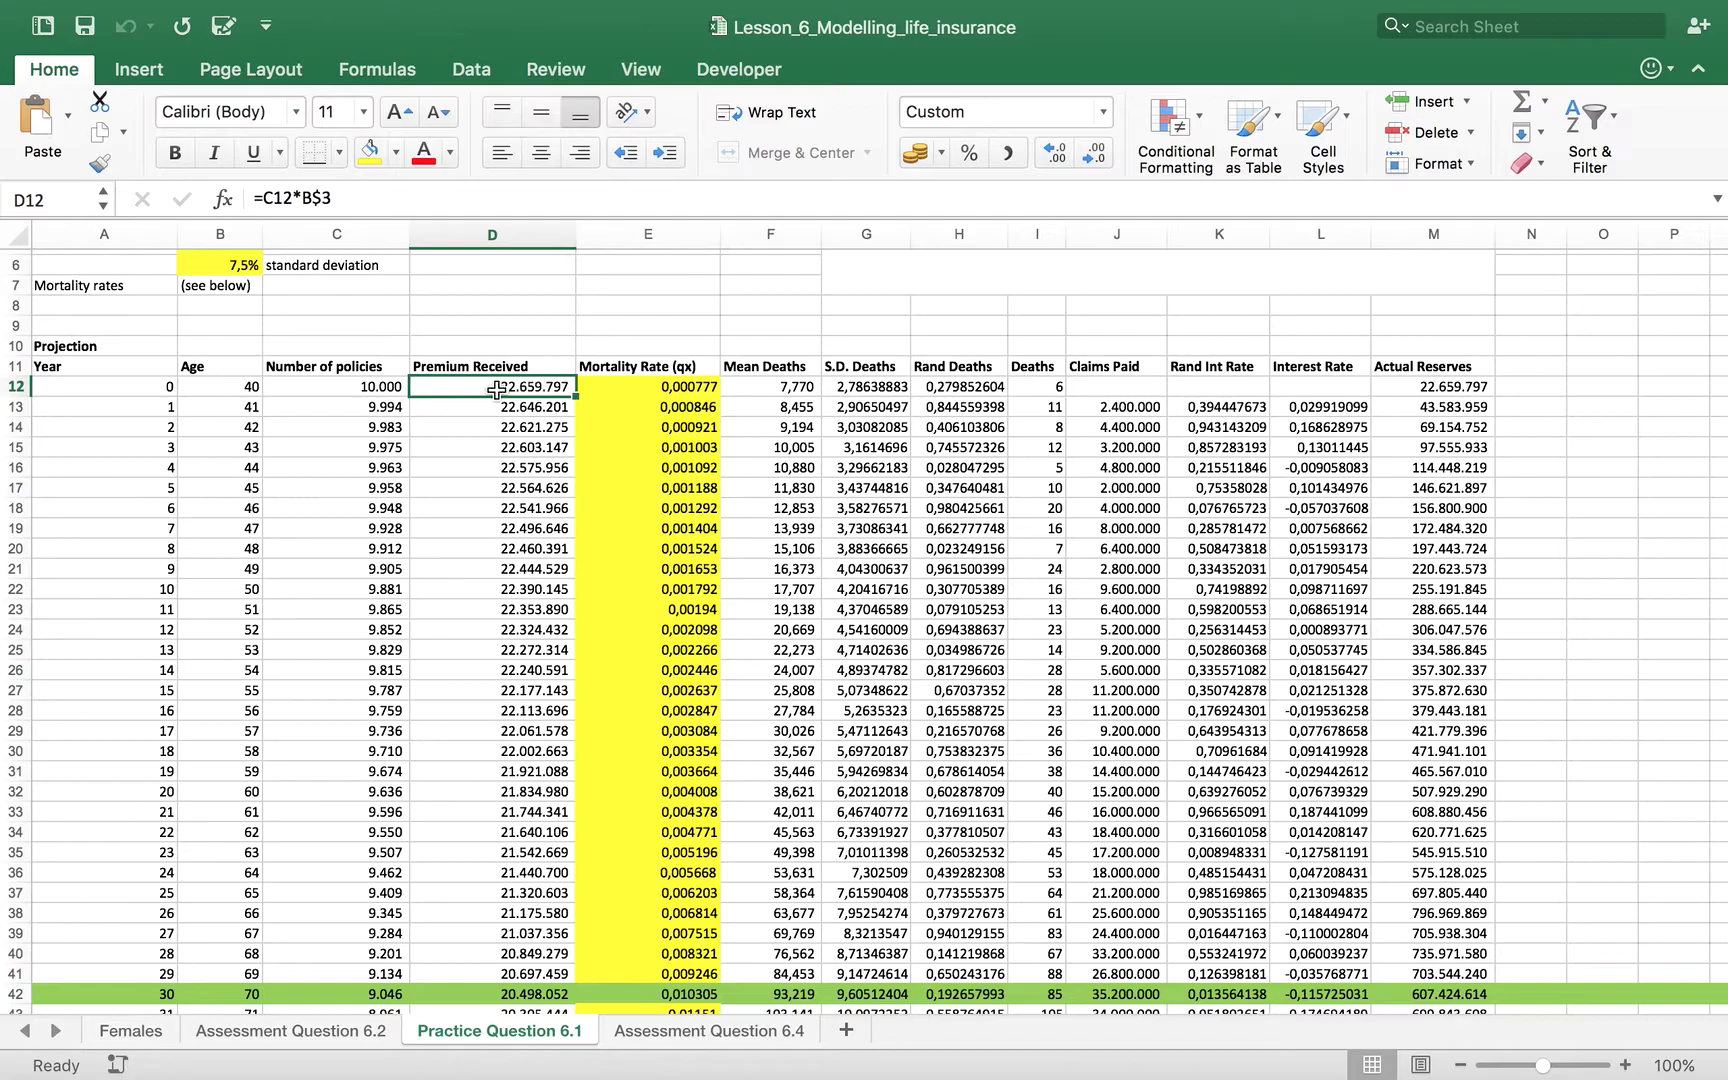
{"action": "scroll", "coordinate": [518, 382], "scroll_direction": "up", "scroll_amount": 3}
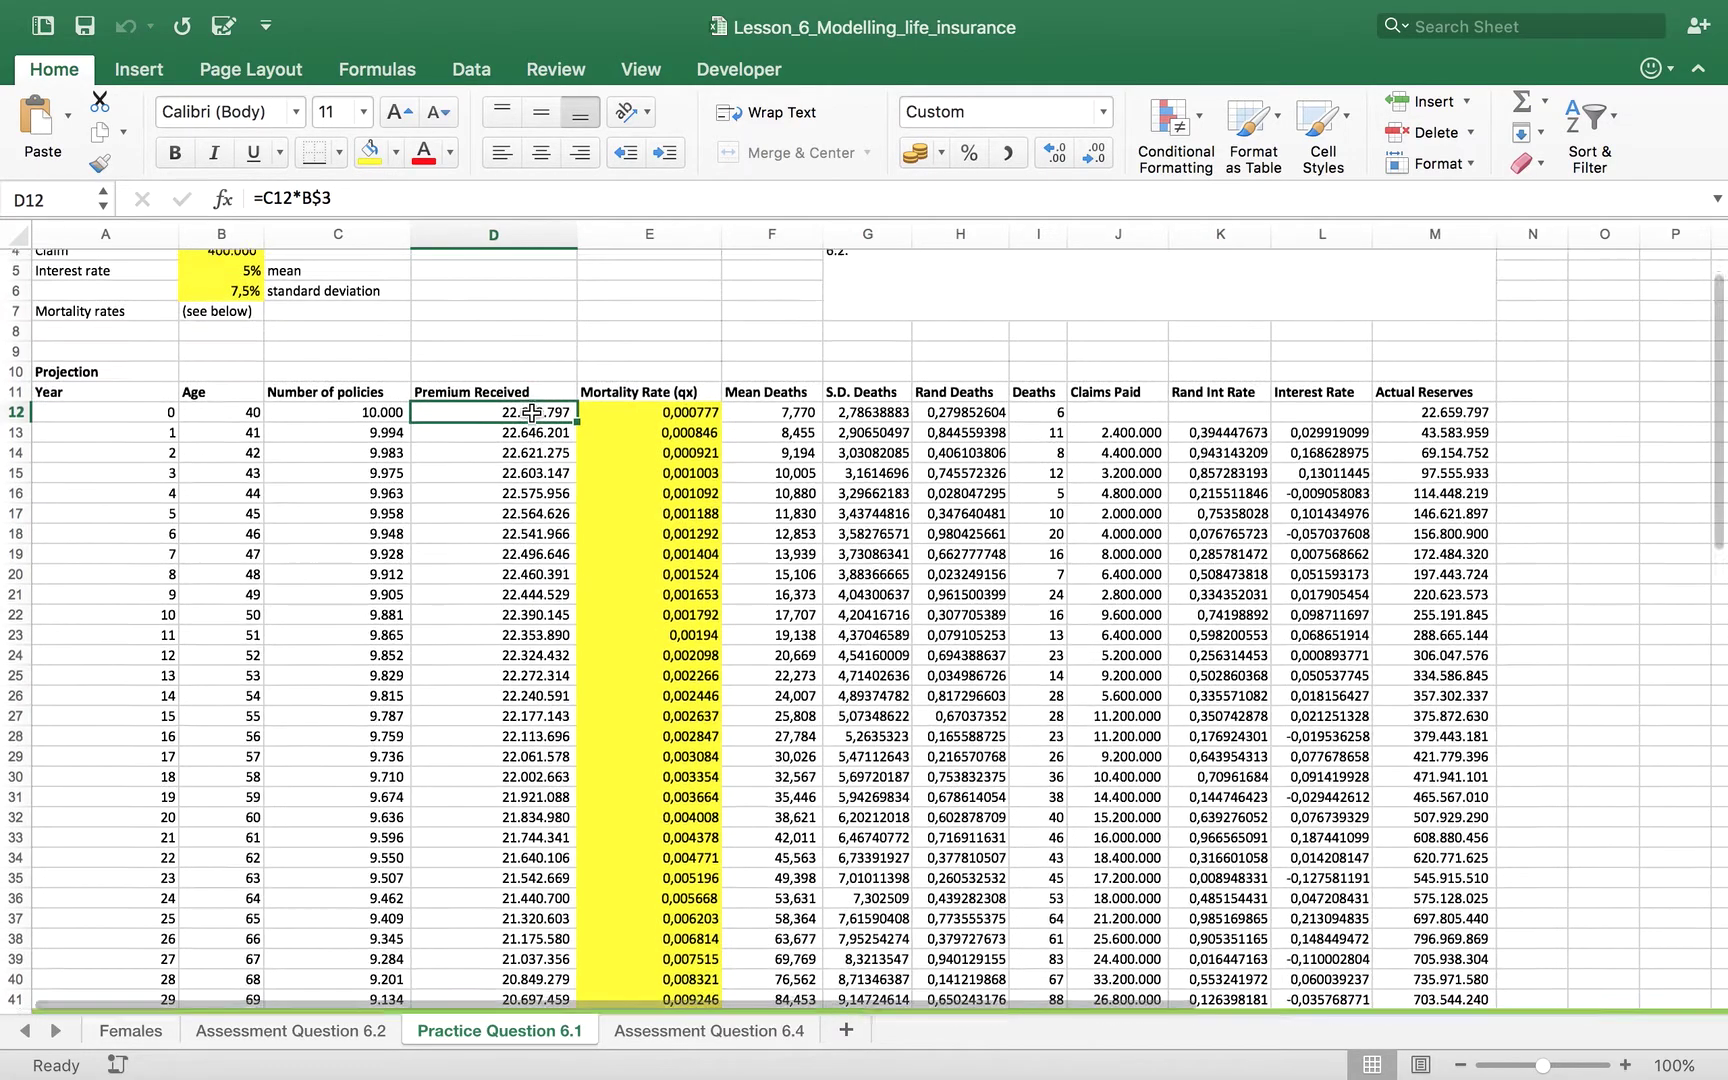
{"action": "double_click", "coordinate": [521, 485]}
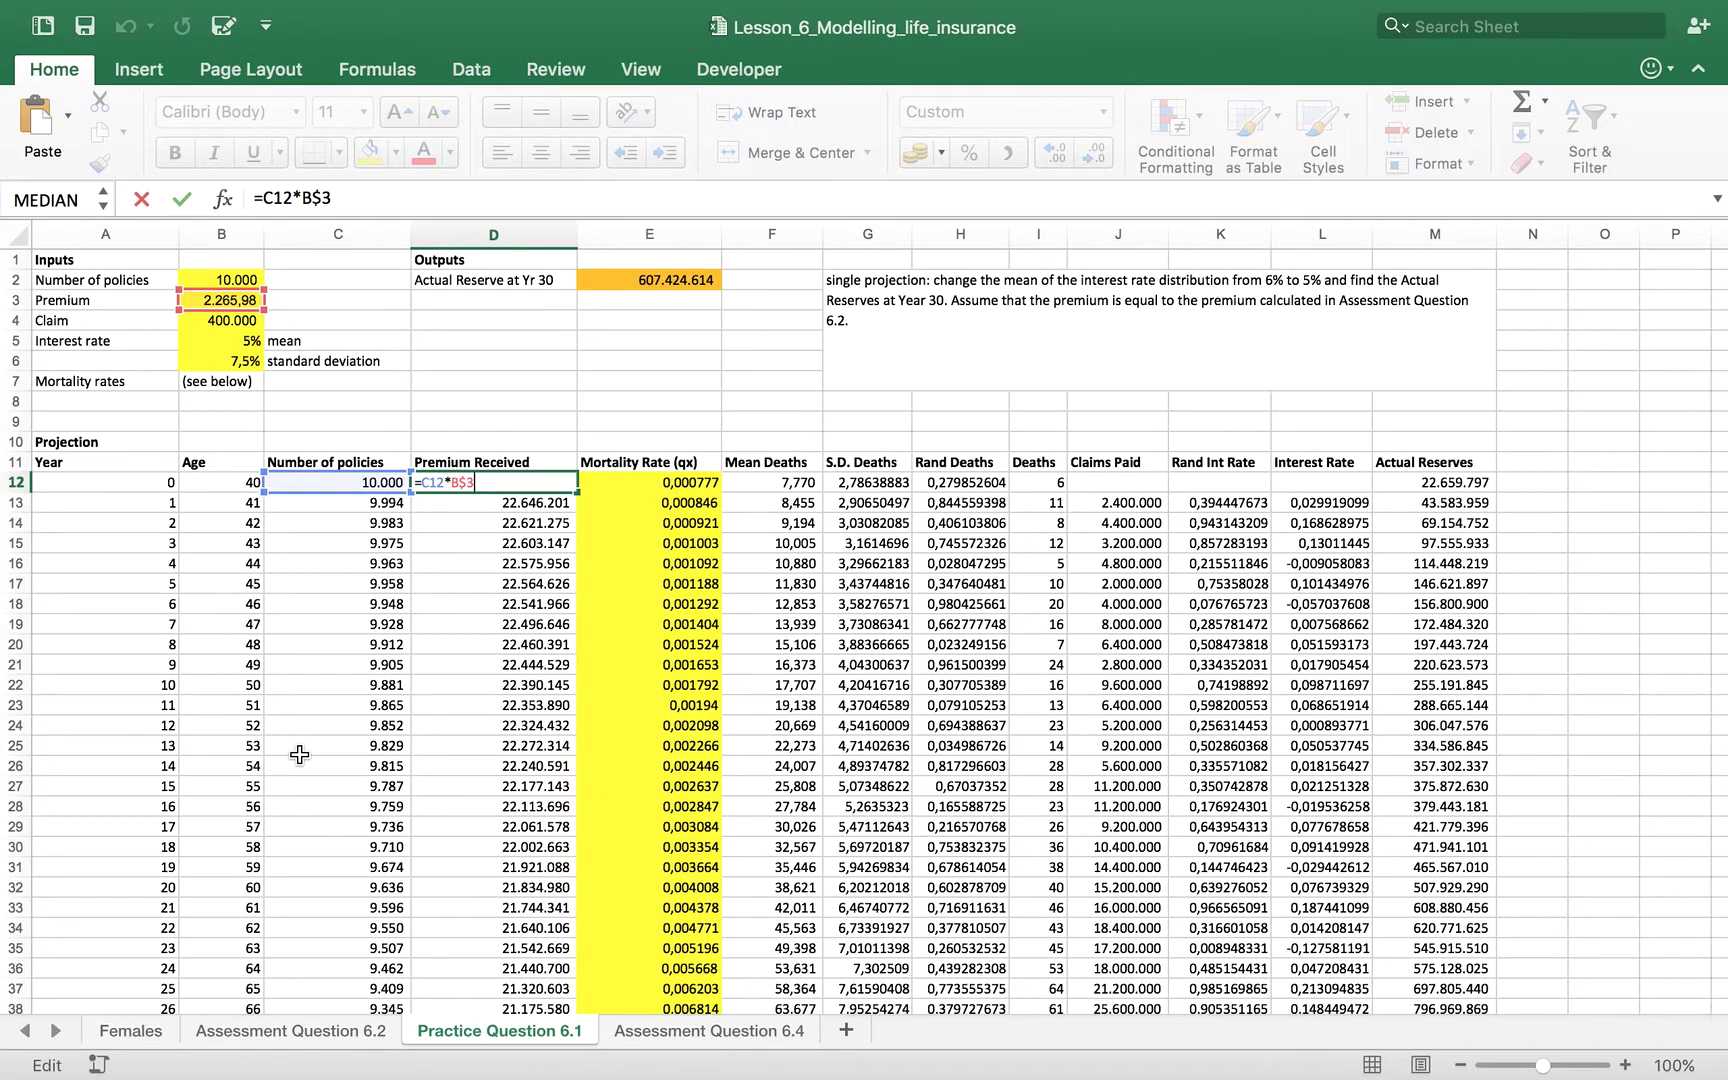
{"action": "left_click", "coordinate": [1038, 482]}
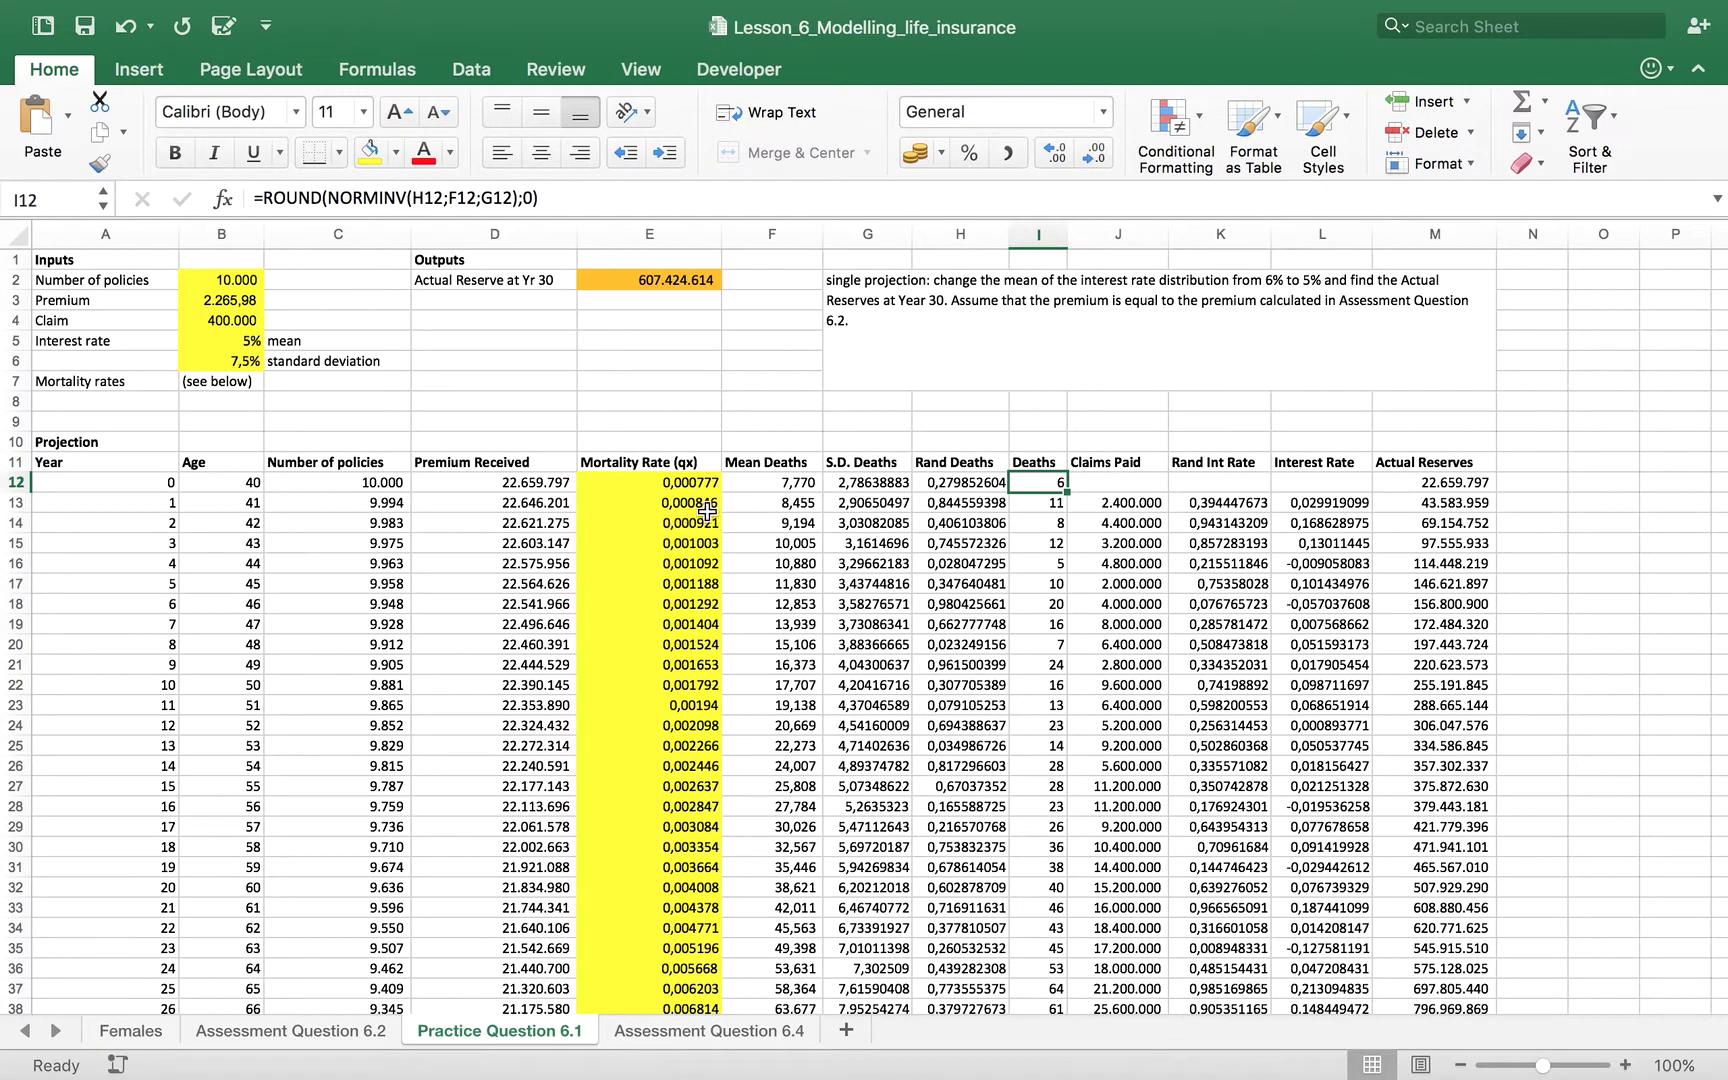
{"action": "left_click", "coordinate": [687, 484]}
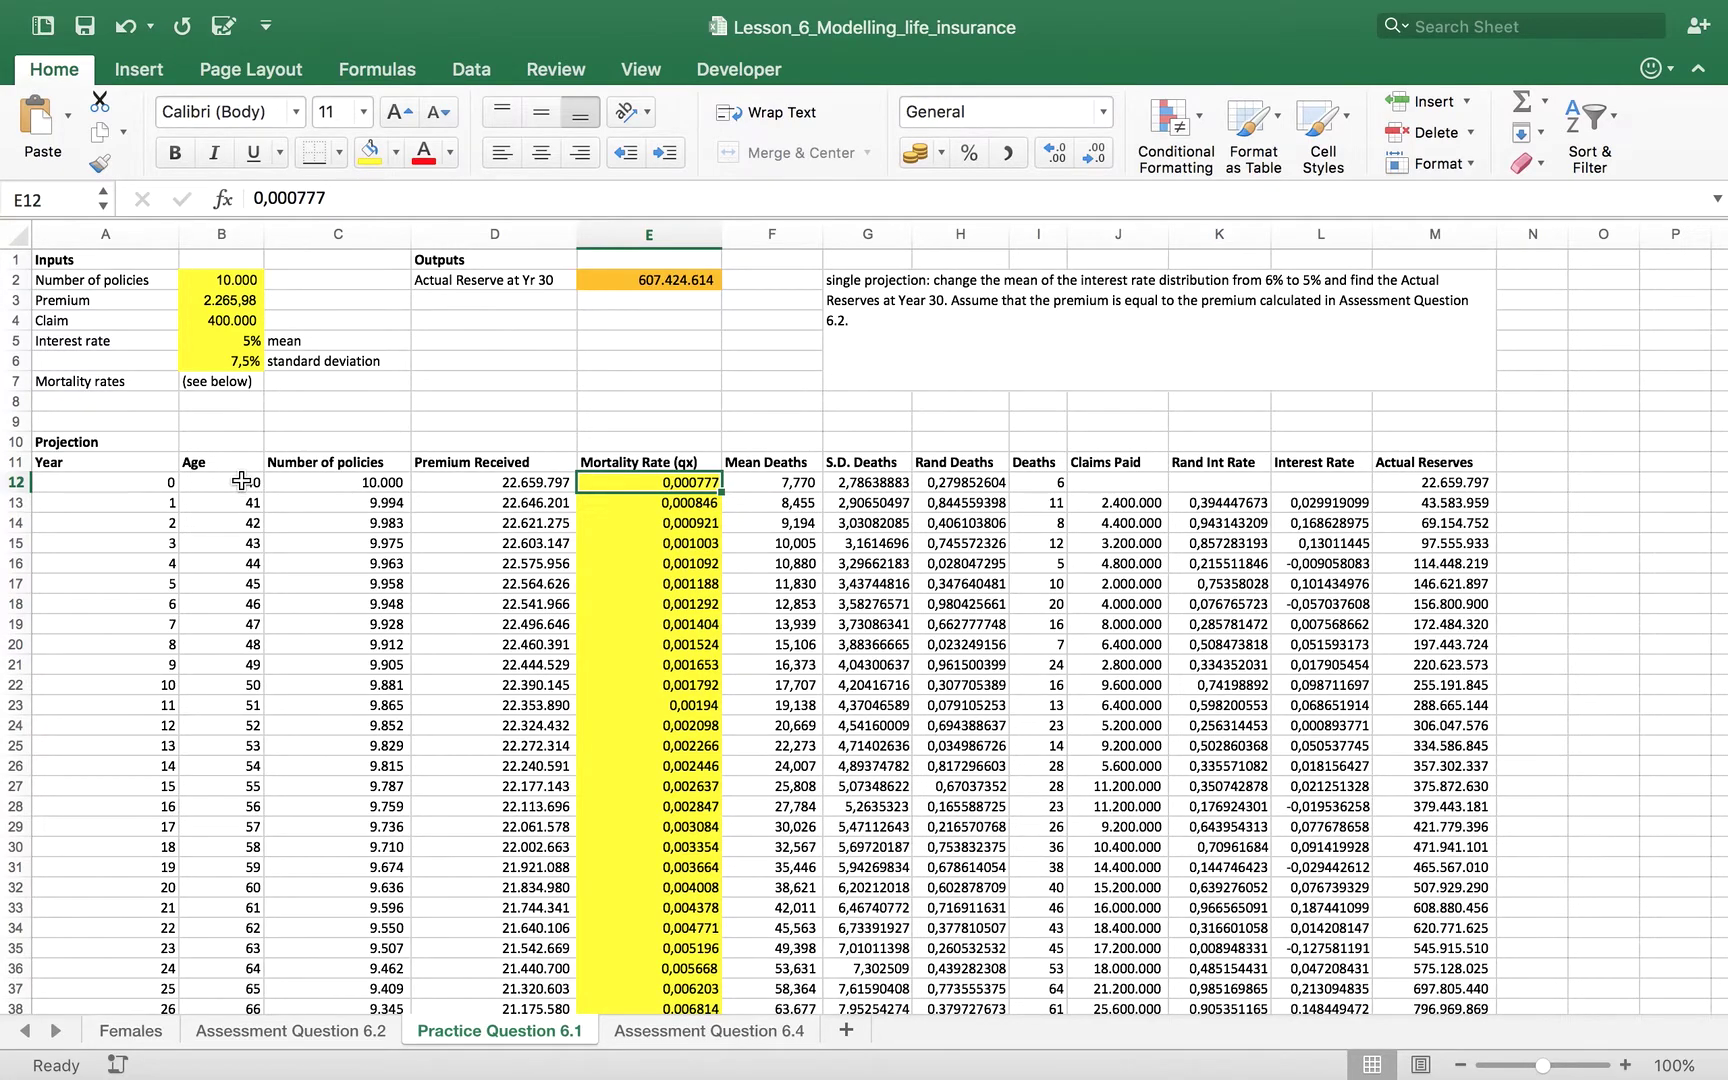
{"action": "left_click", "coordinate": [683, 506]}
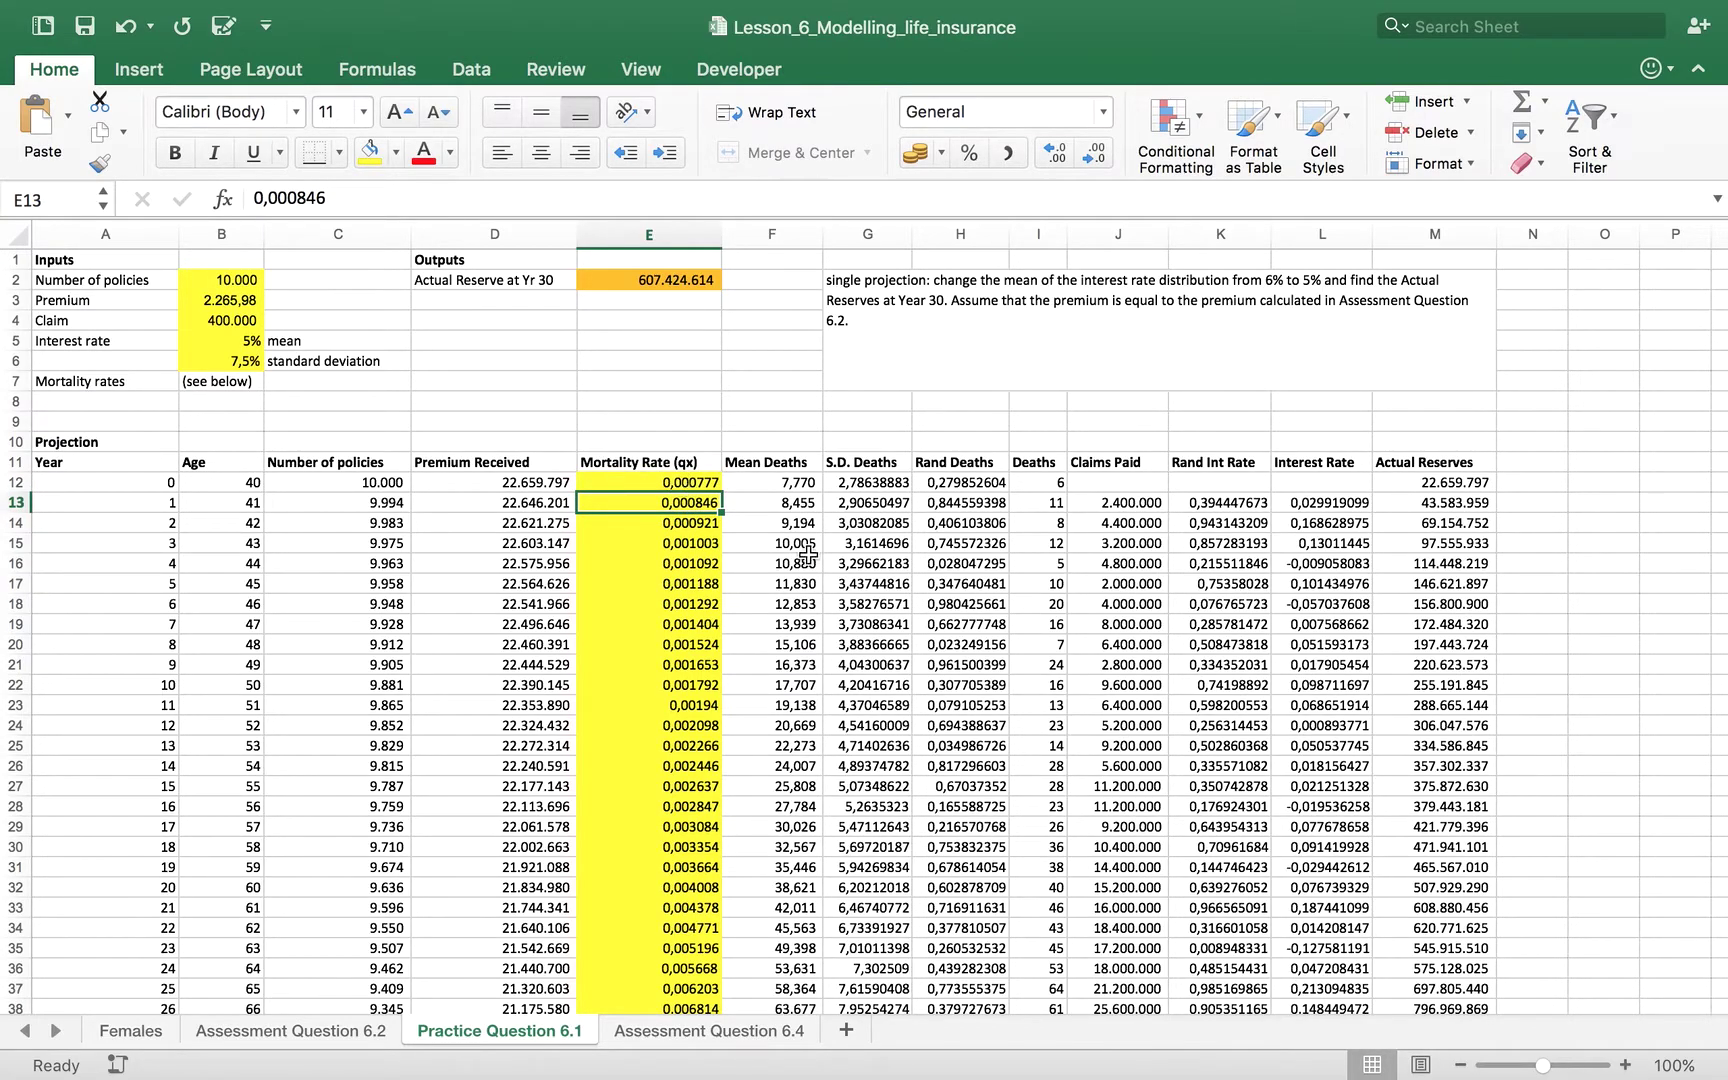
{"action": "left_click", "coordinate": [765, 487]}
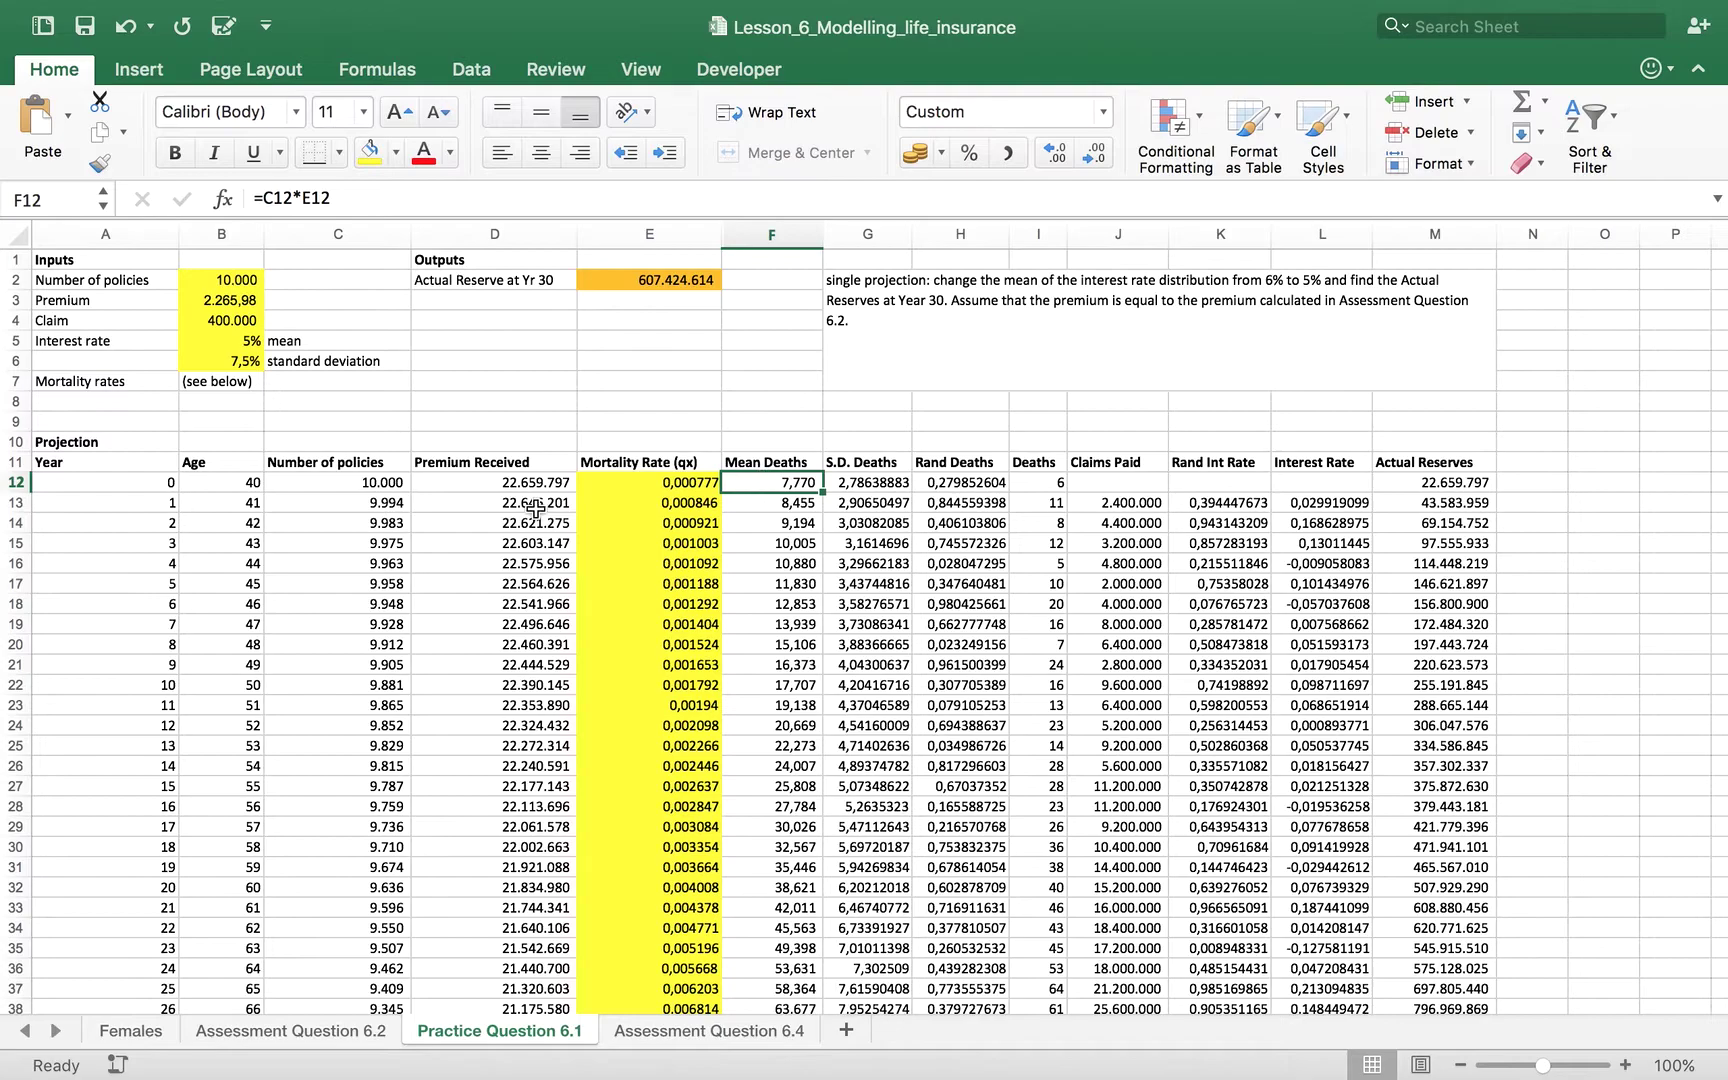
{"action": "left_click", "coordinate": [341, 481]}
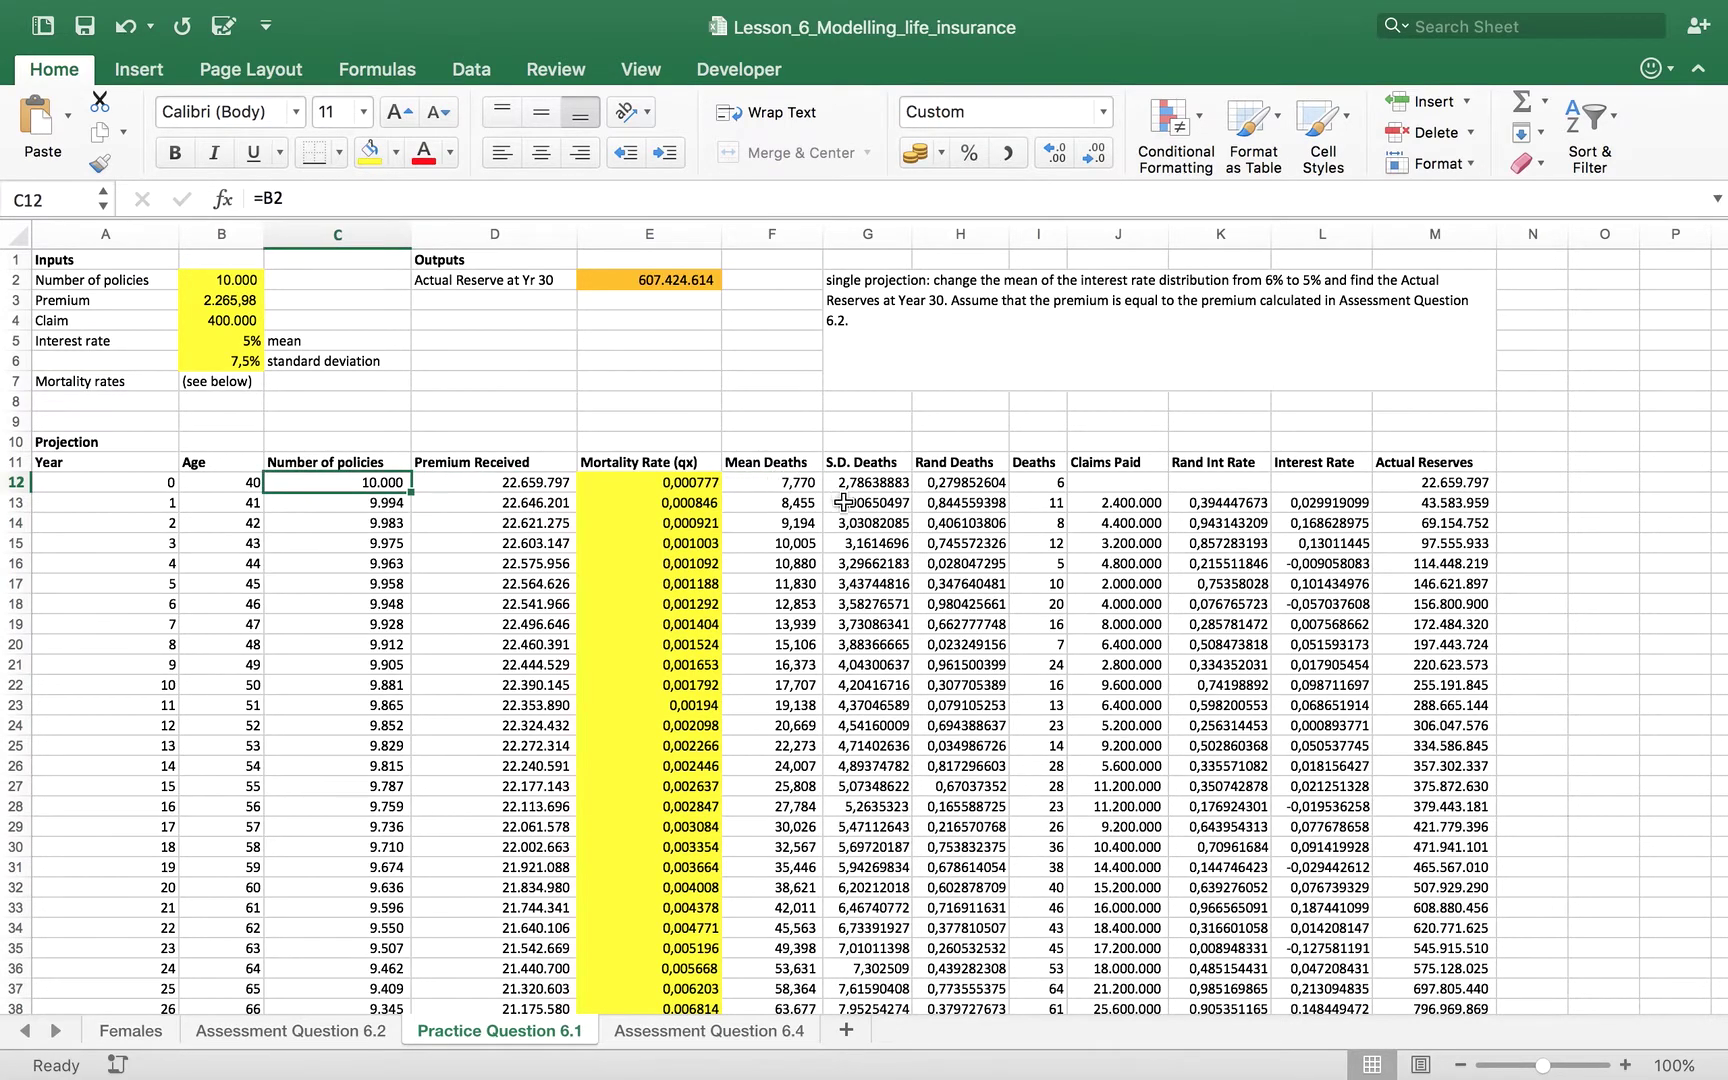
{"action": "left_click", "coordinate": [765, 487]}
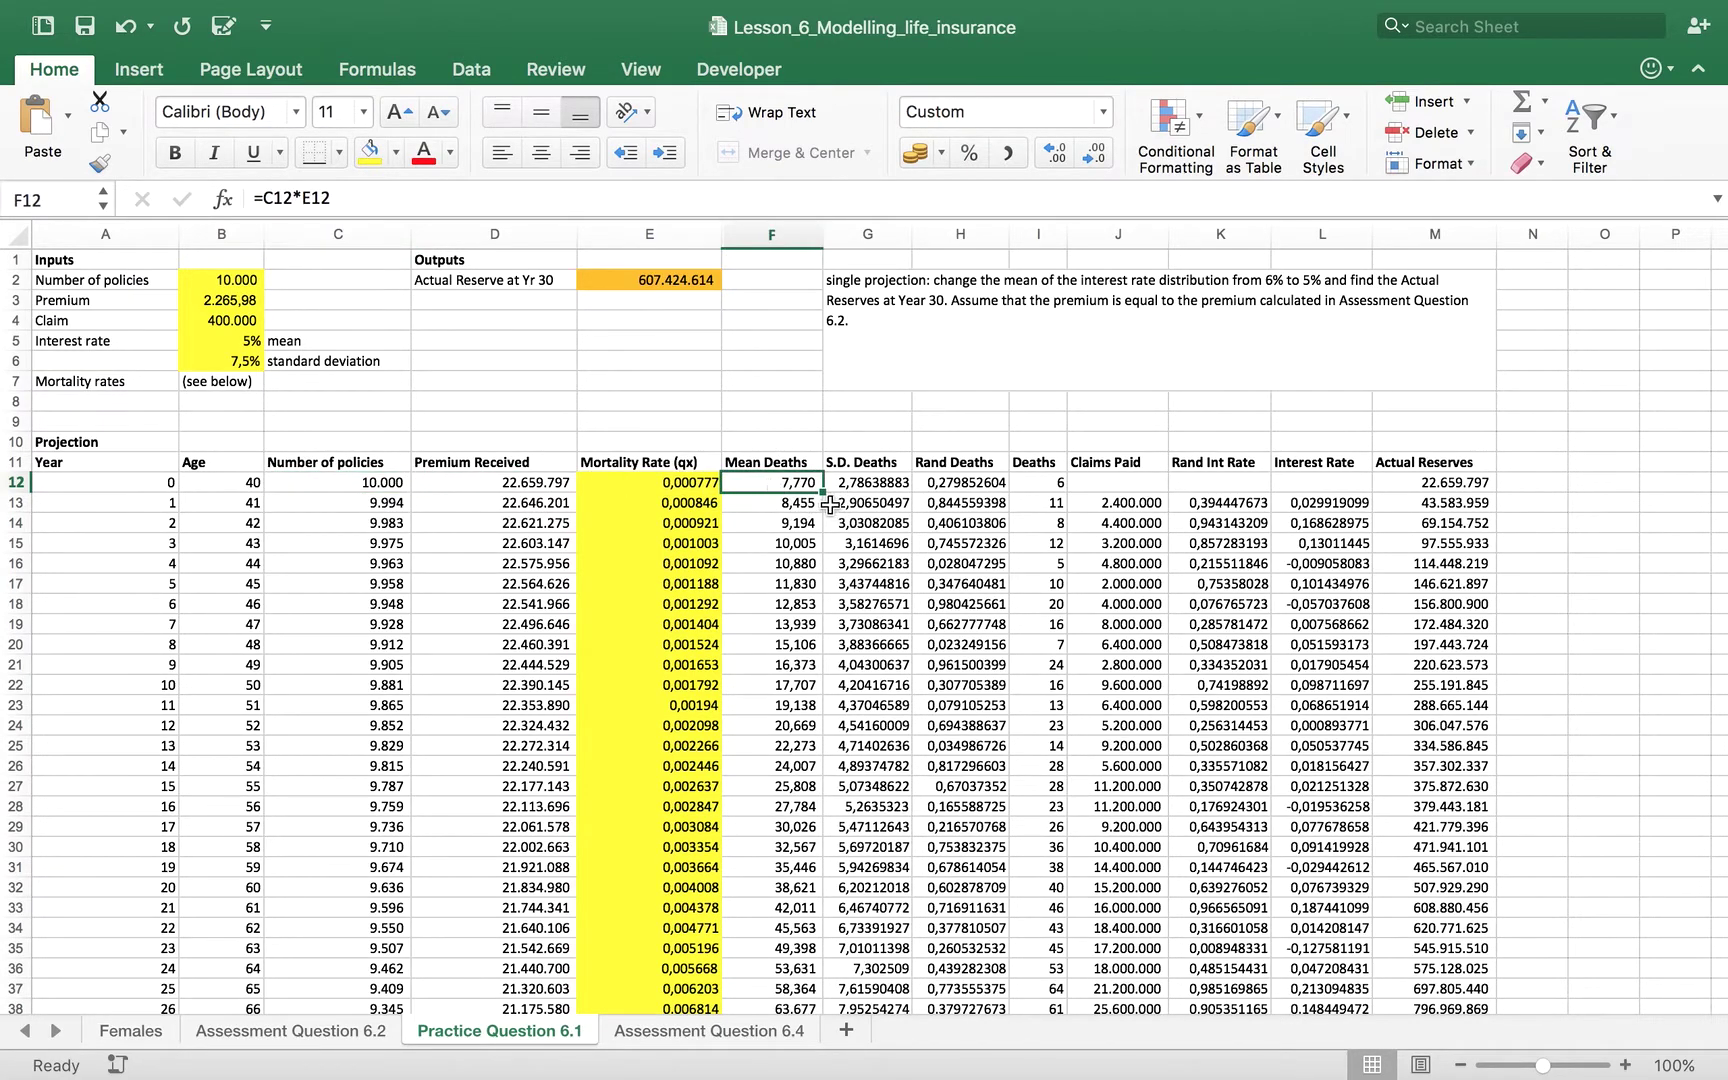
{"action": "double_click", "coordinate": [780, 482]}
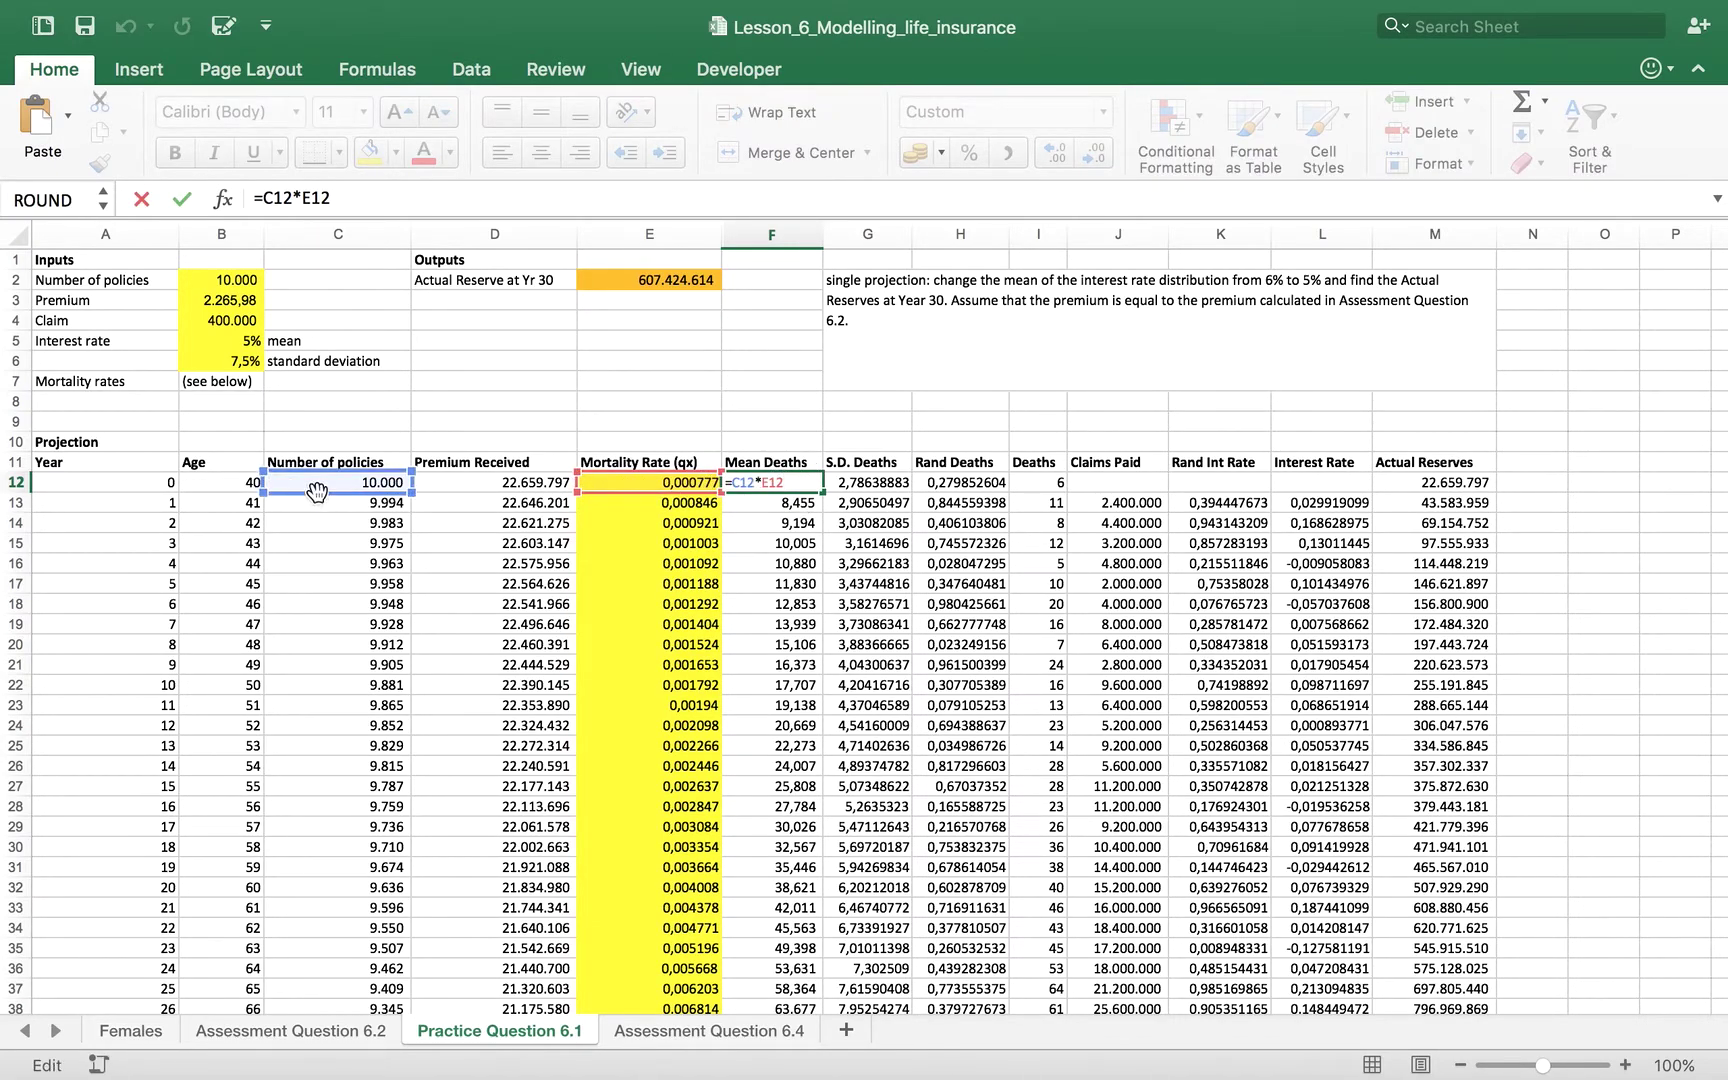
{"action": "key", "text": "Return"}
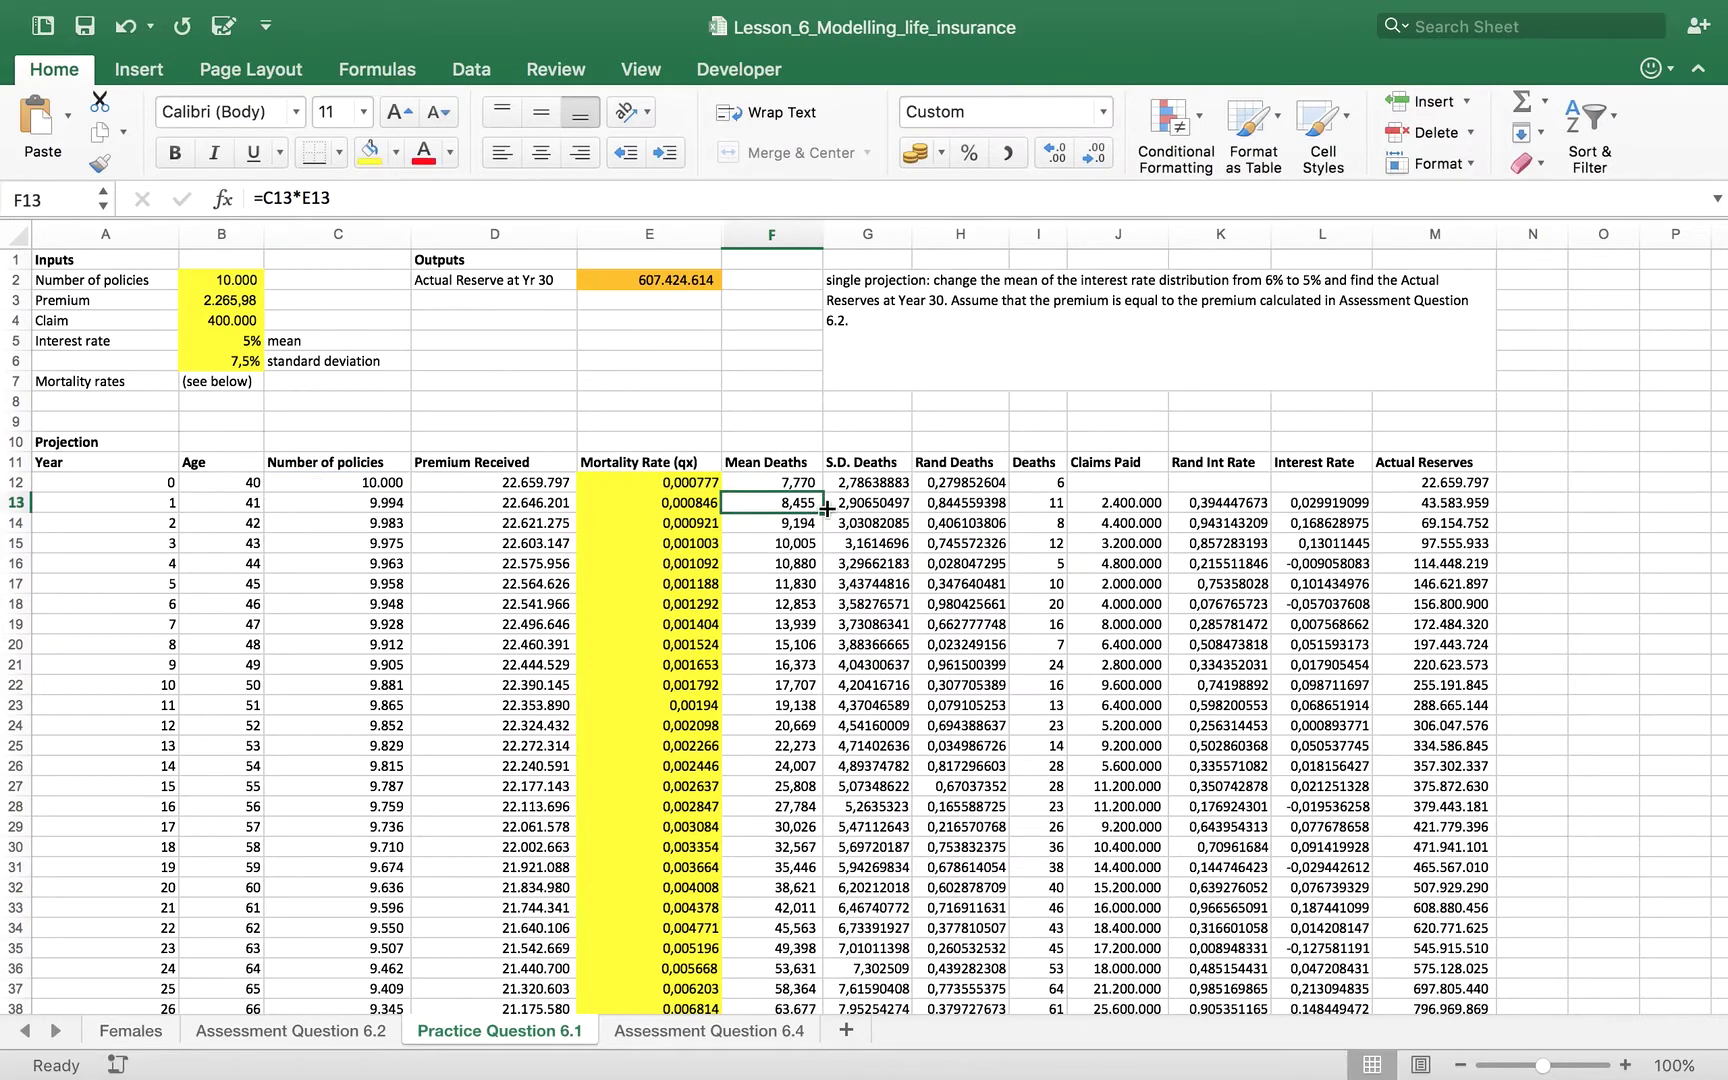
{"action": "left_click", "coordinate": [866, 484]}
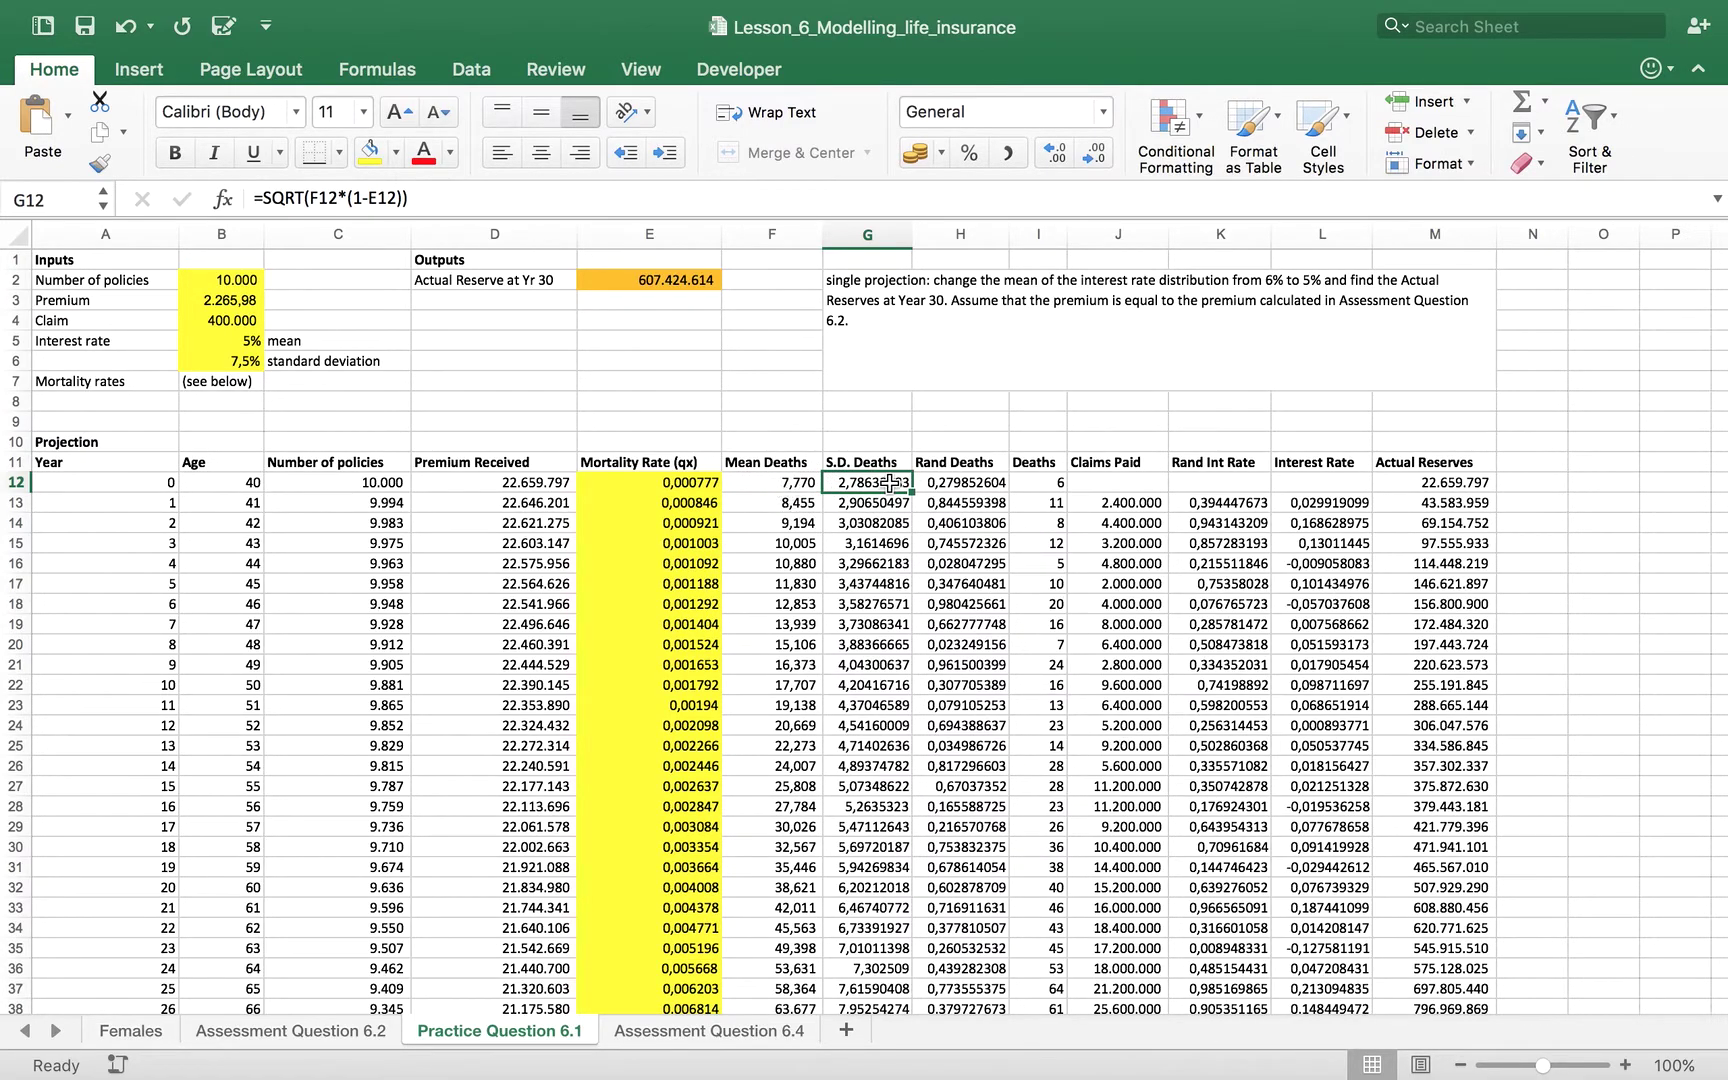
{"action": "double_click", "coordinate": [889, 483]}
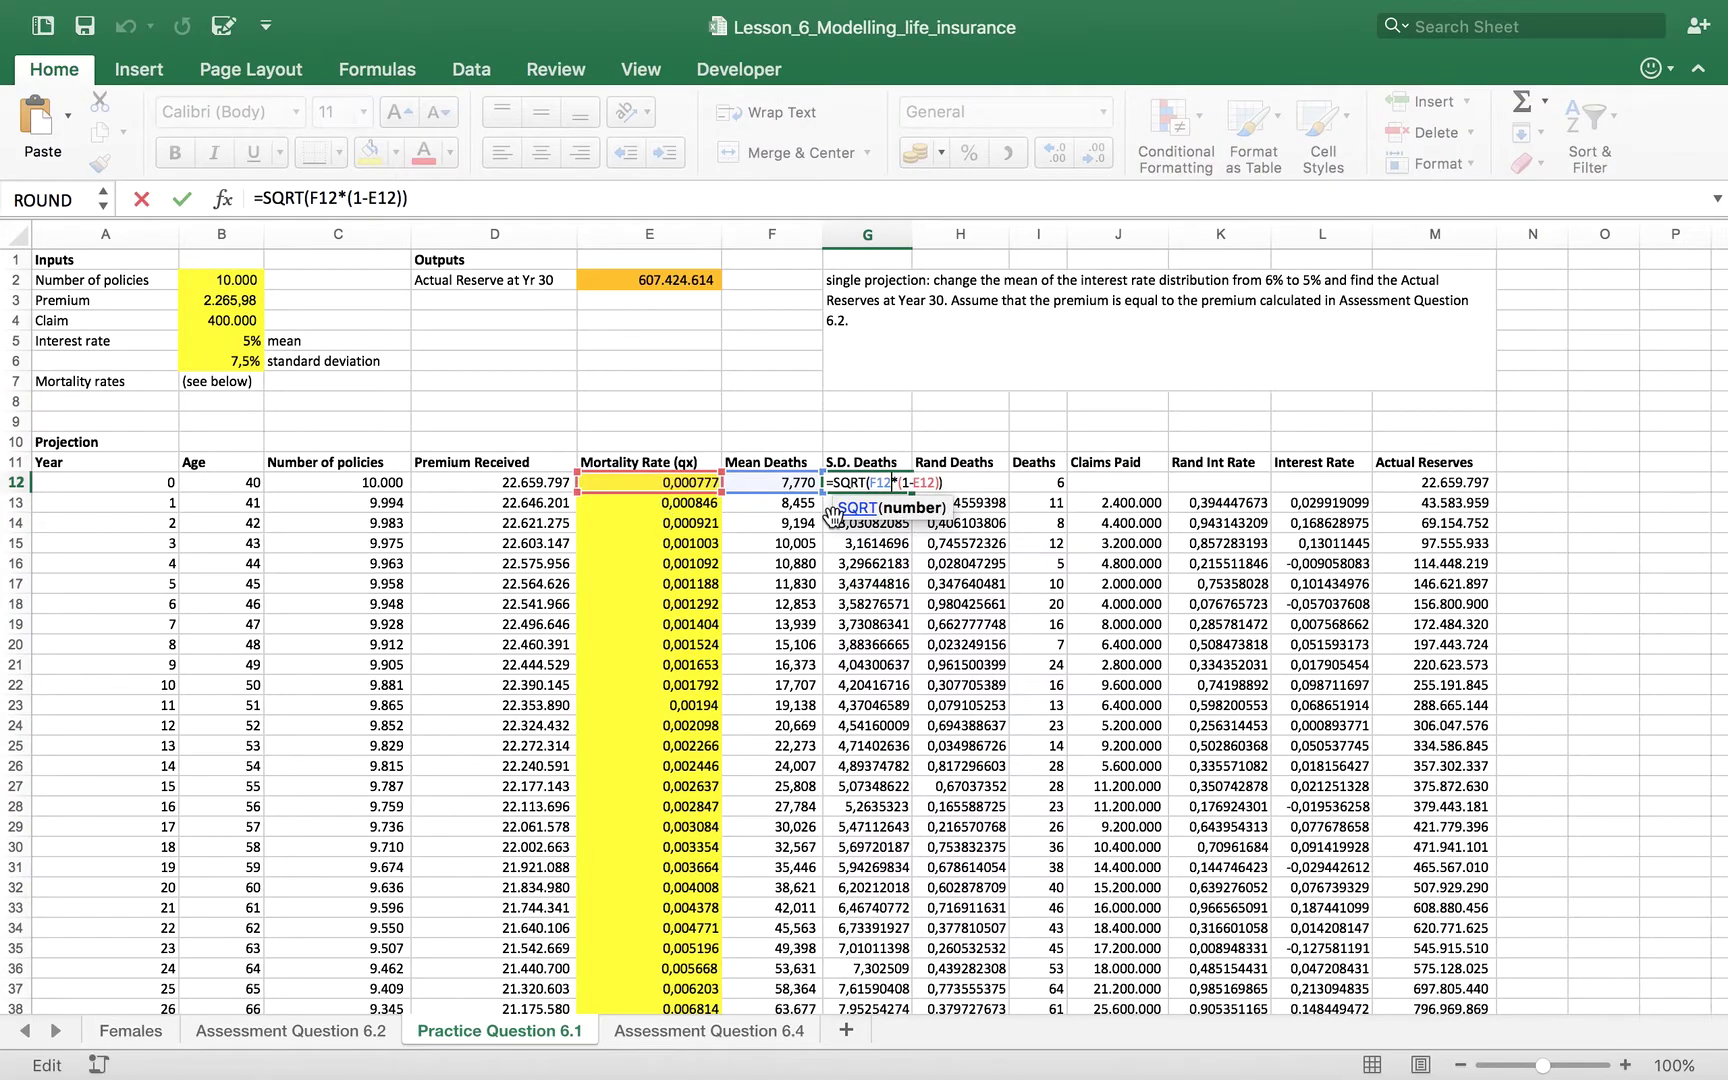
{"action": "key", "text": "Escape"}
{"action": "key", "text": "Down"}
{"action": "key", "text": "Down"}
{"action": "key", "text": "Down"}
{"action": "key", "text": "Down"}
{"action": "left_click", "coordinate": [862, 483]}
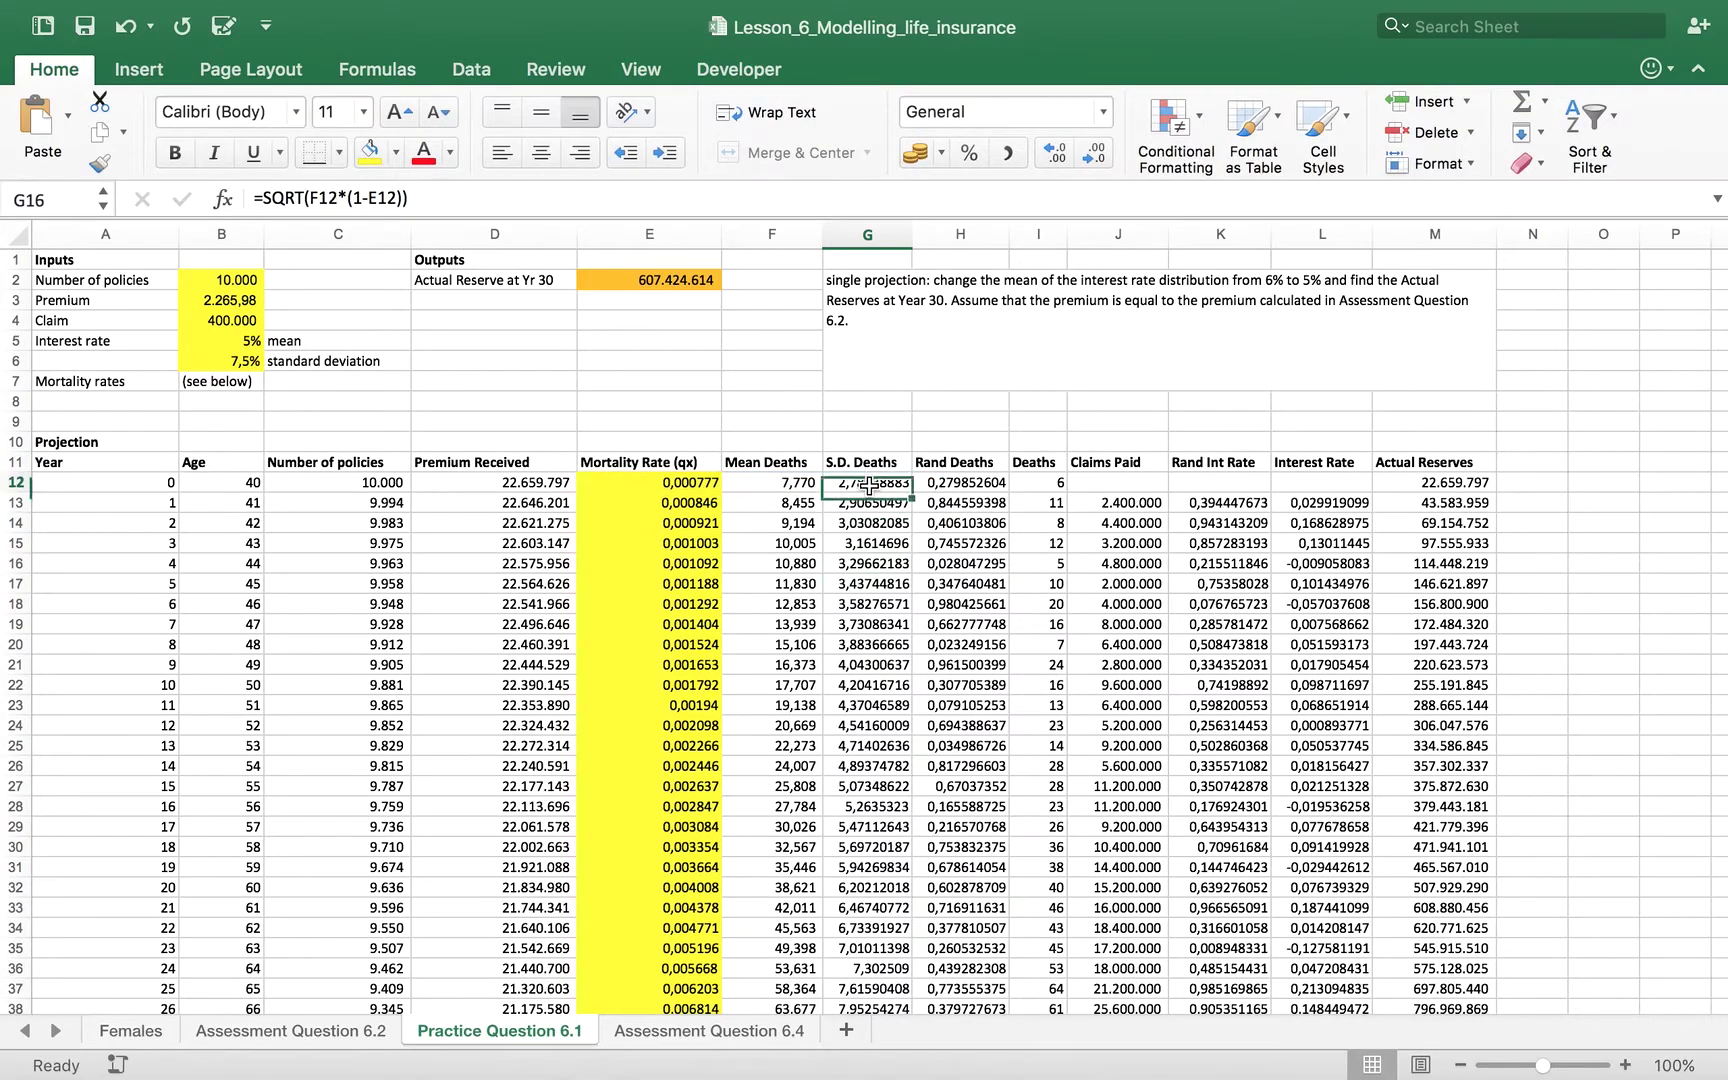
{"action": "left_click", "coordinate": [755, 481]}
{"action": "left_click", "coordinate": [855, 484]}
{"action": "left_click", "coordinate": [779, 487]}
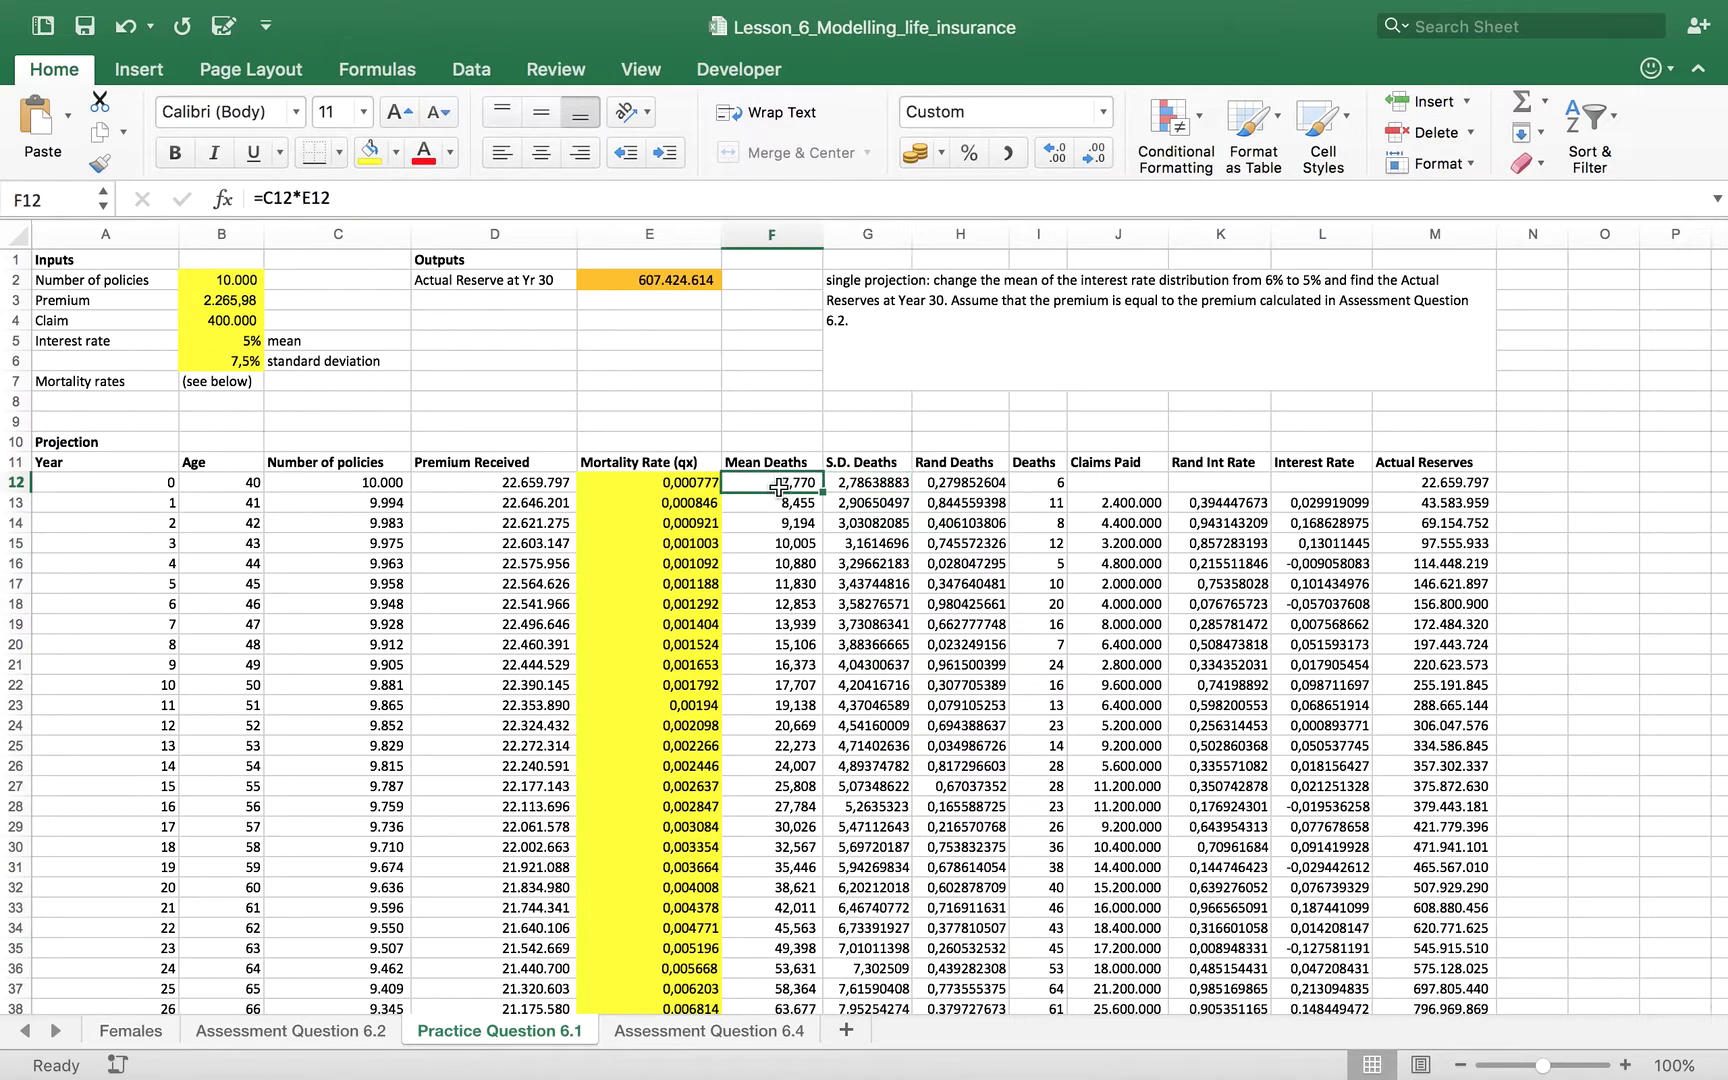
{"action": "left_click", "coordinate": [871, 476]}
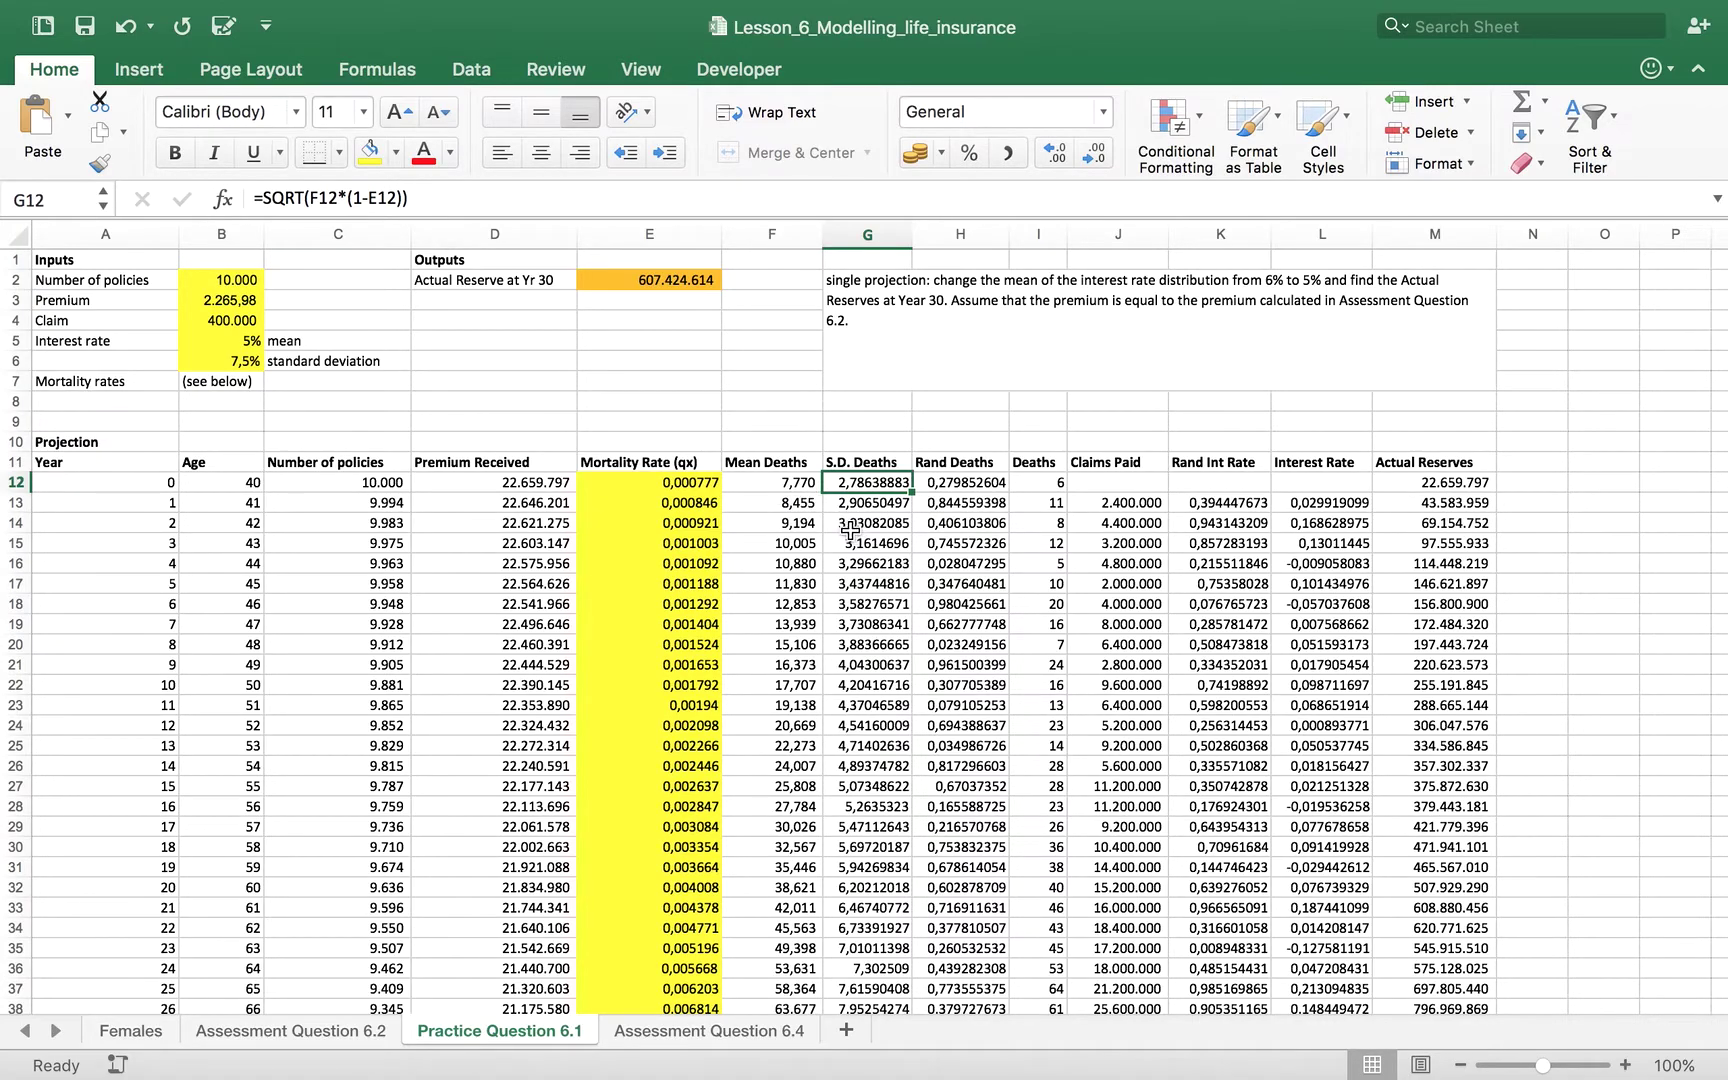
{"action": "left_click", "coordinate": [958, 484]}
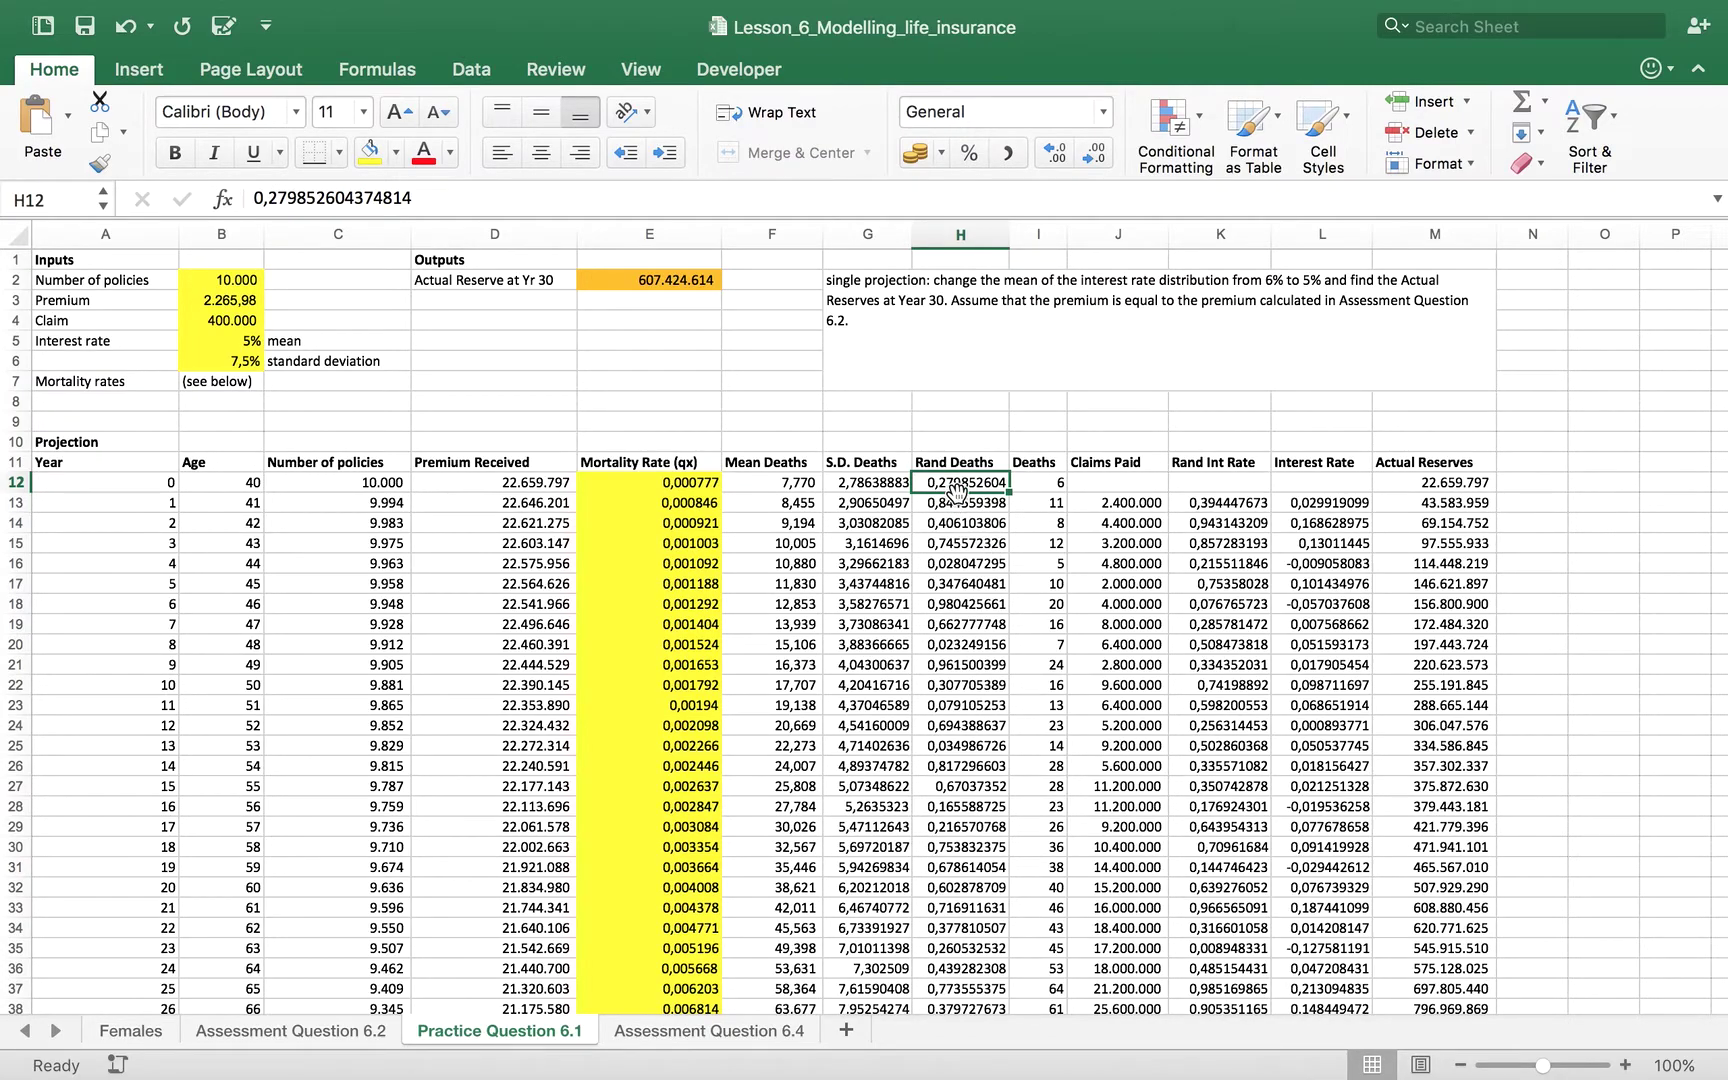
{"action": "left_click", "coordinate": [963, 543]}
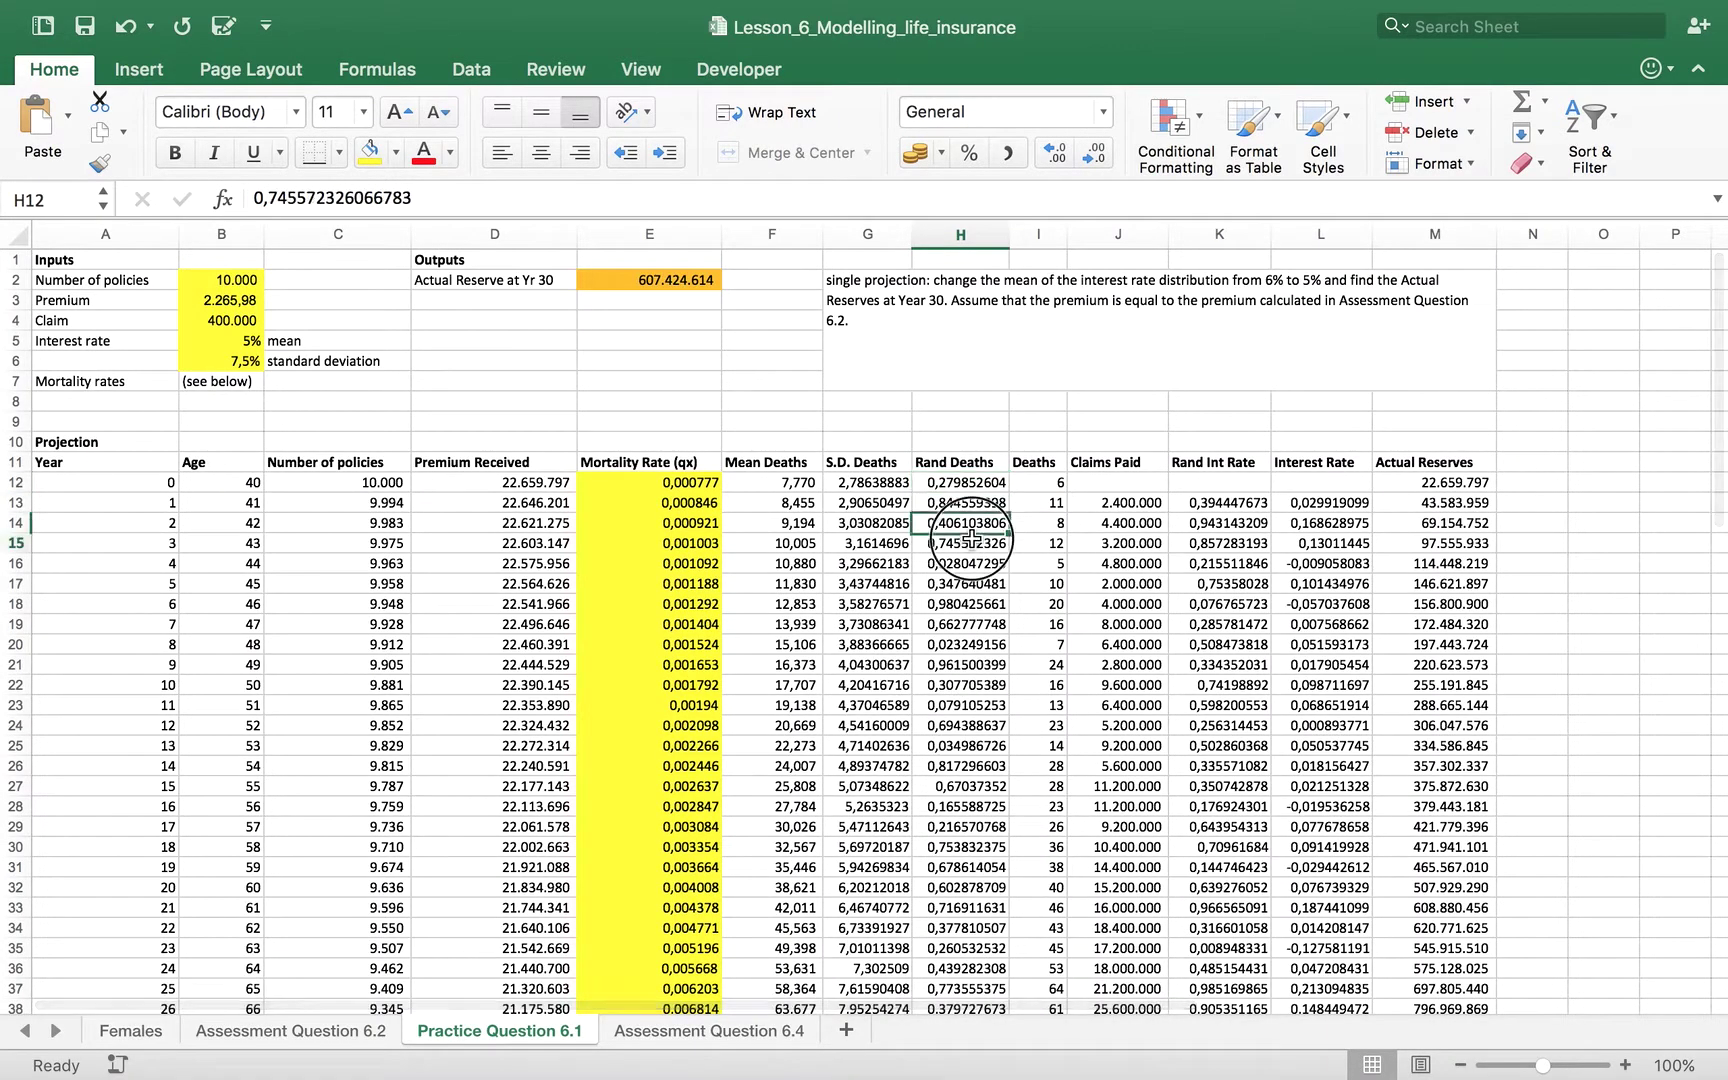
{"action": "left_click", "coordinate": [960, 480]}
{"action": "left_click", "coordinate": [1043, 484]}
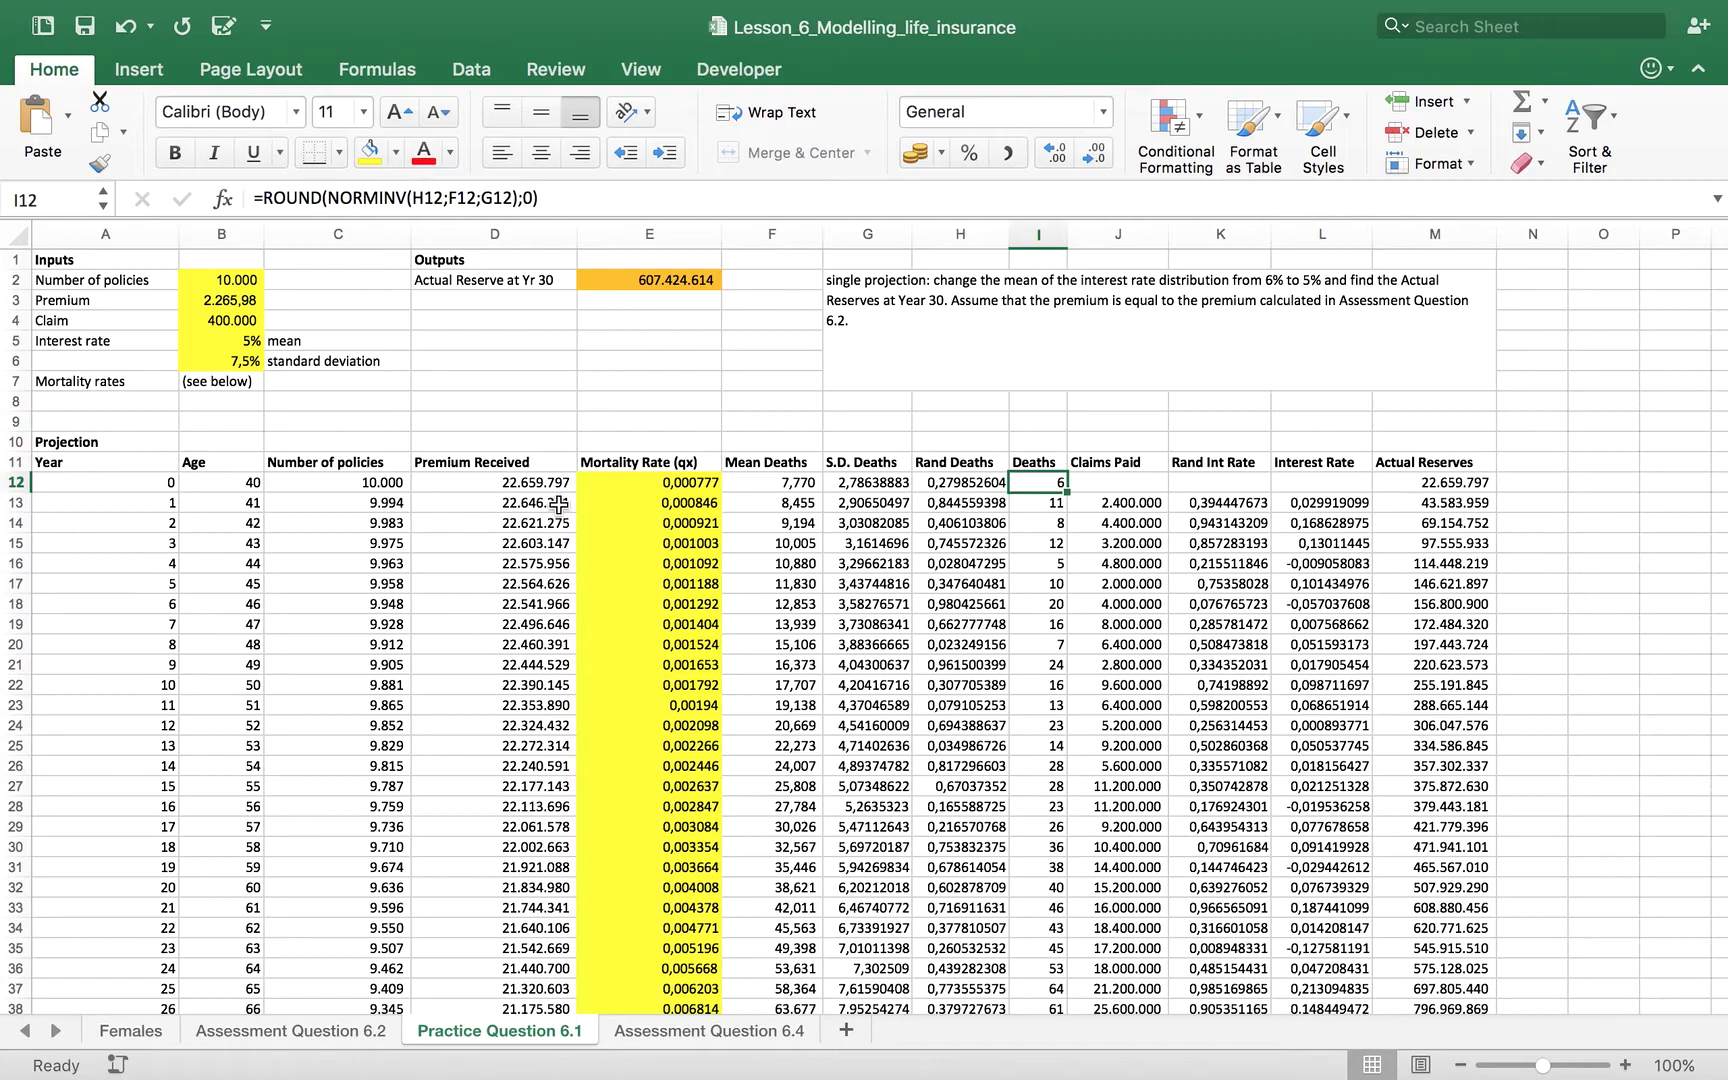
{"action": "left_click", "coordinate": [351, 485]}
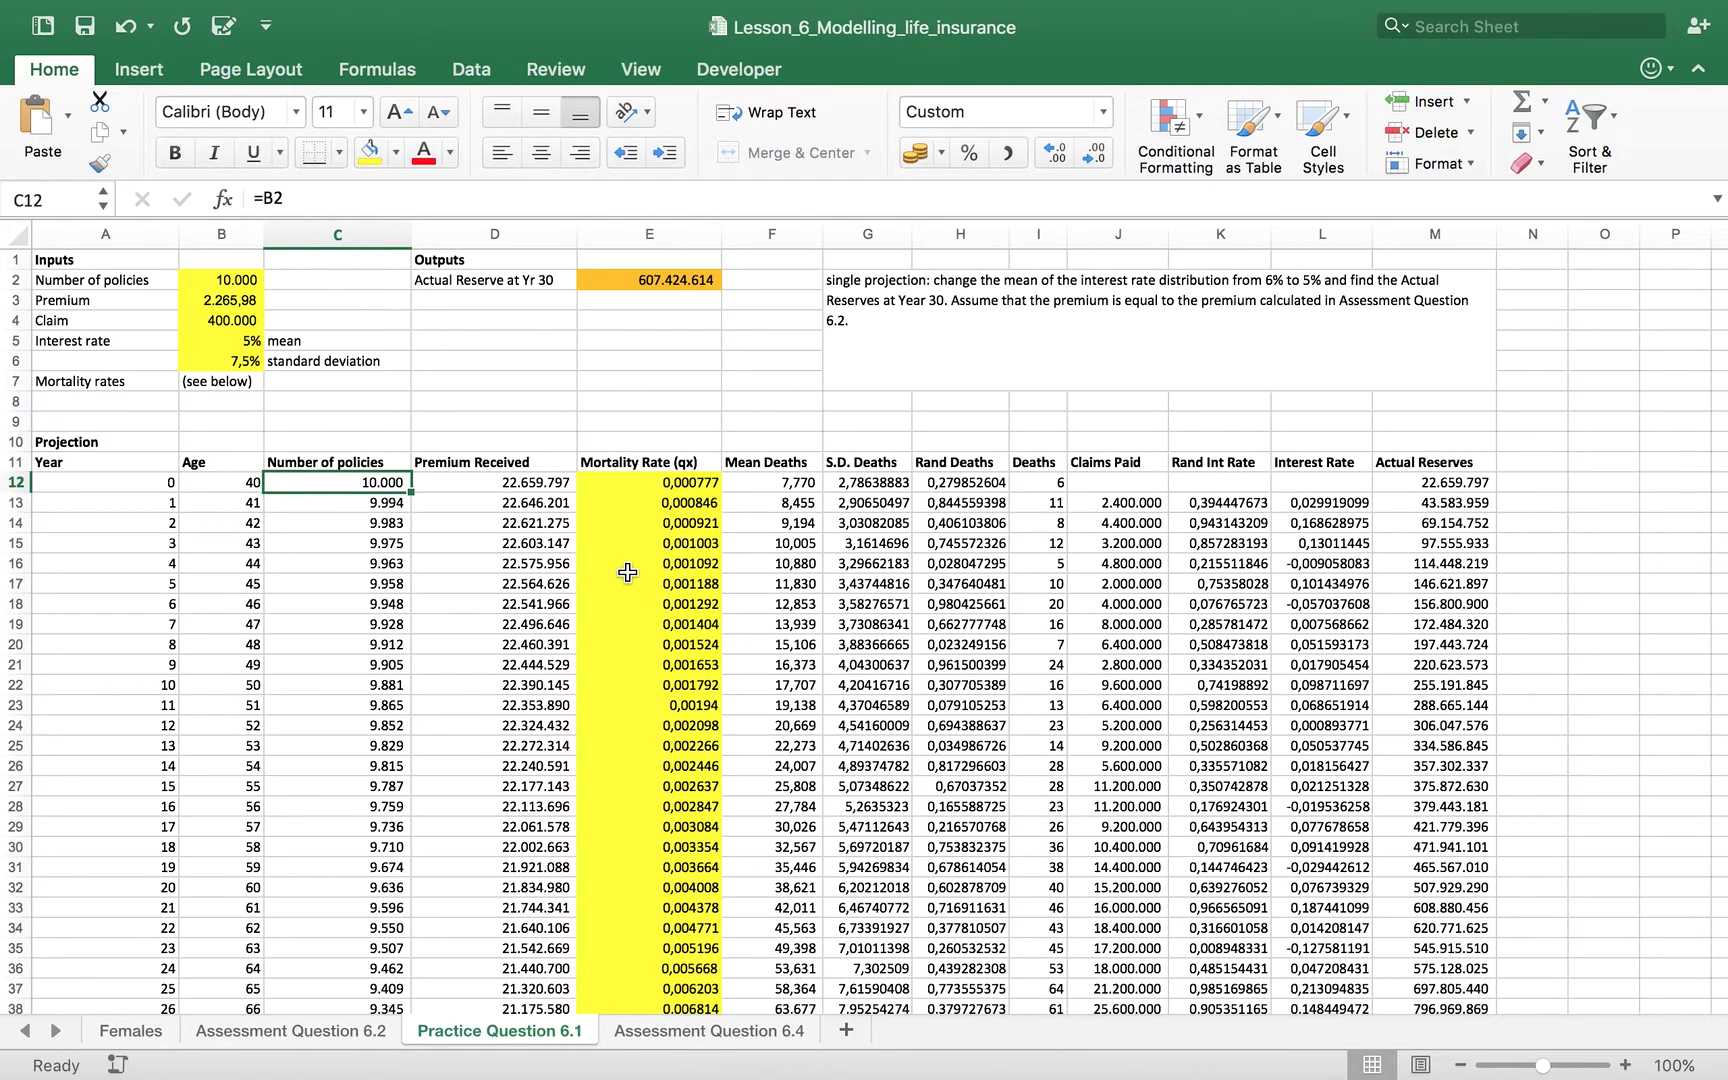
{"action": "left_click", "coordinate": [1046, 486]}
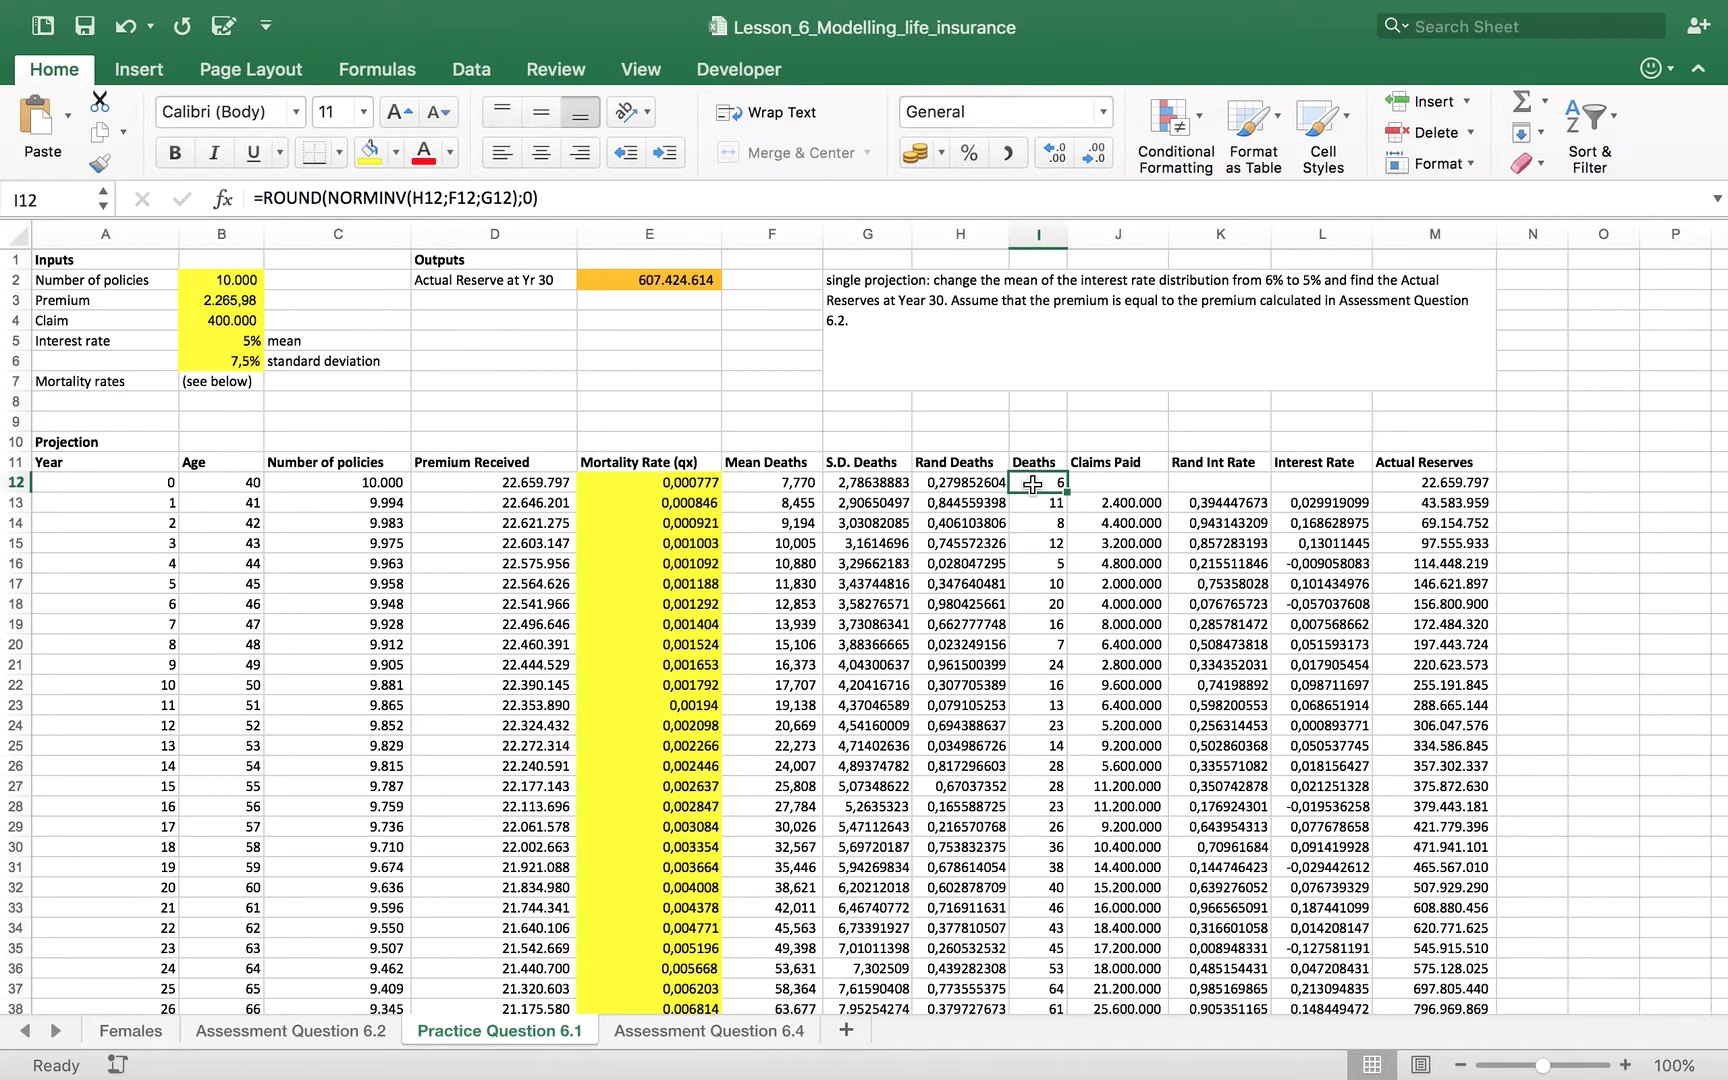
{"action": "left_click_drag", "start_coordinate": [1032, 484], "coordinate": [1055, 860]}
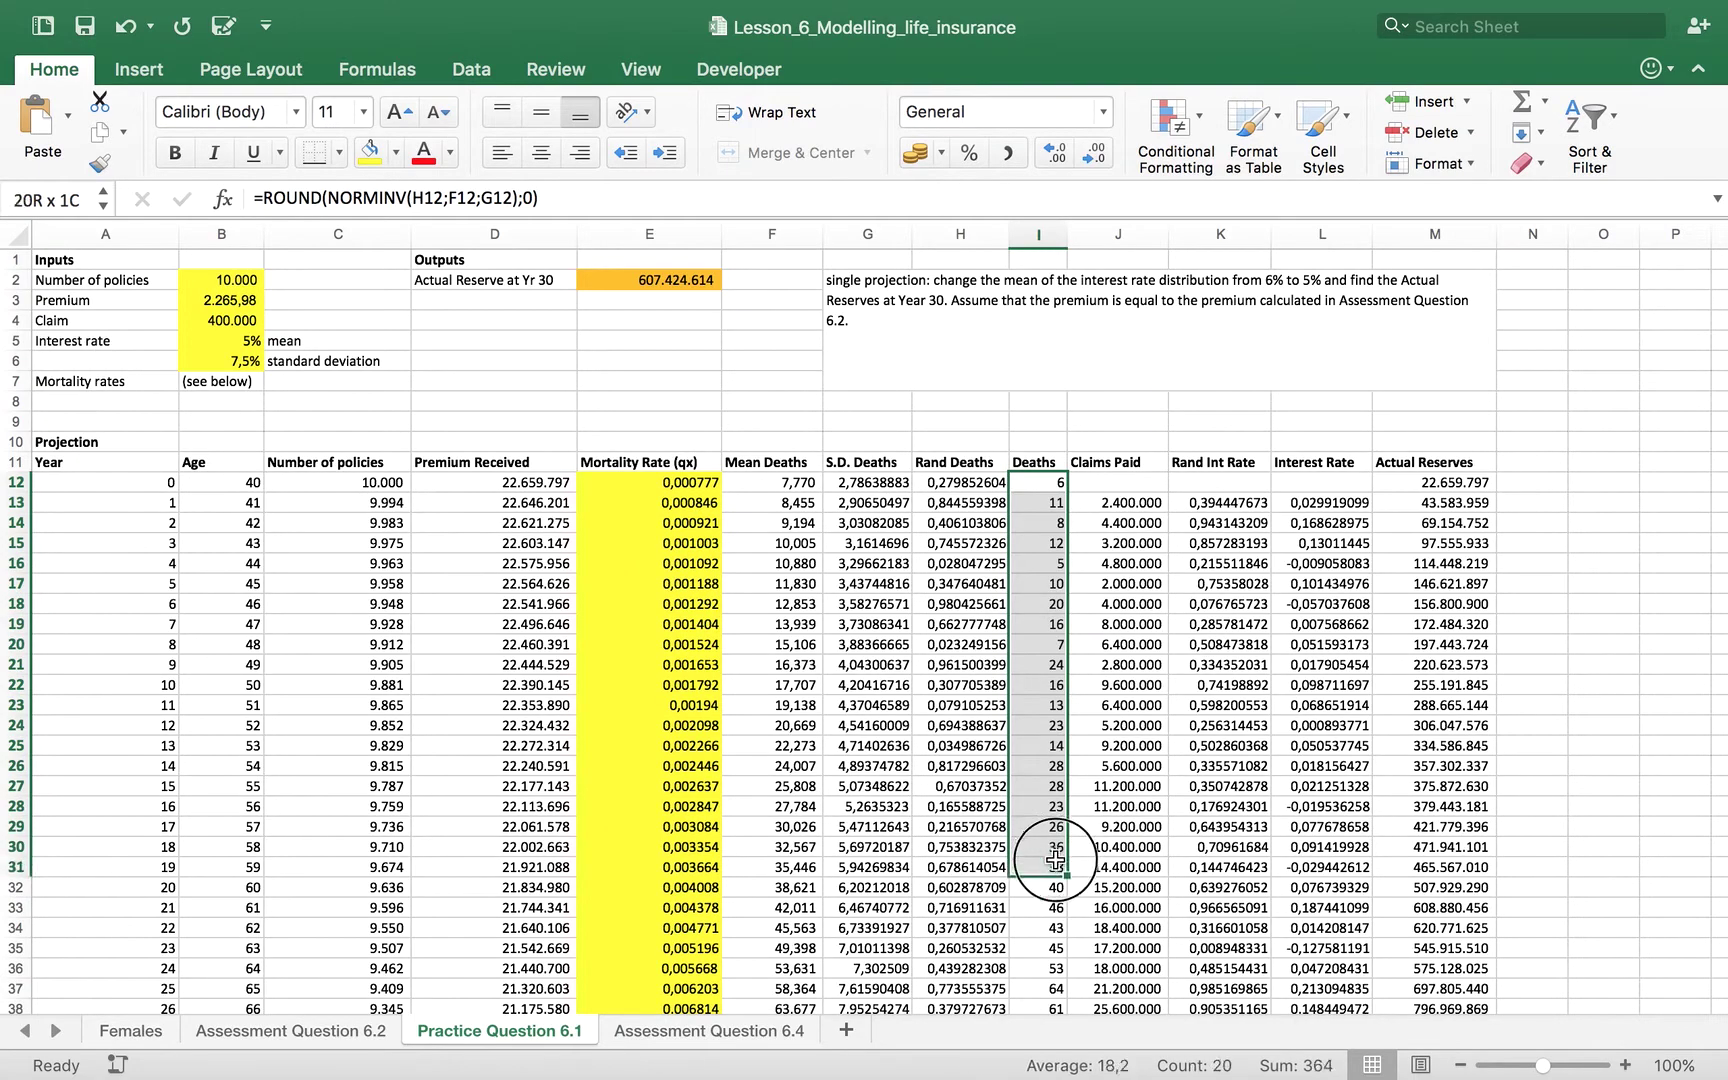
{"action": "left_click", "coordinate": [1043, 487]}
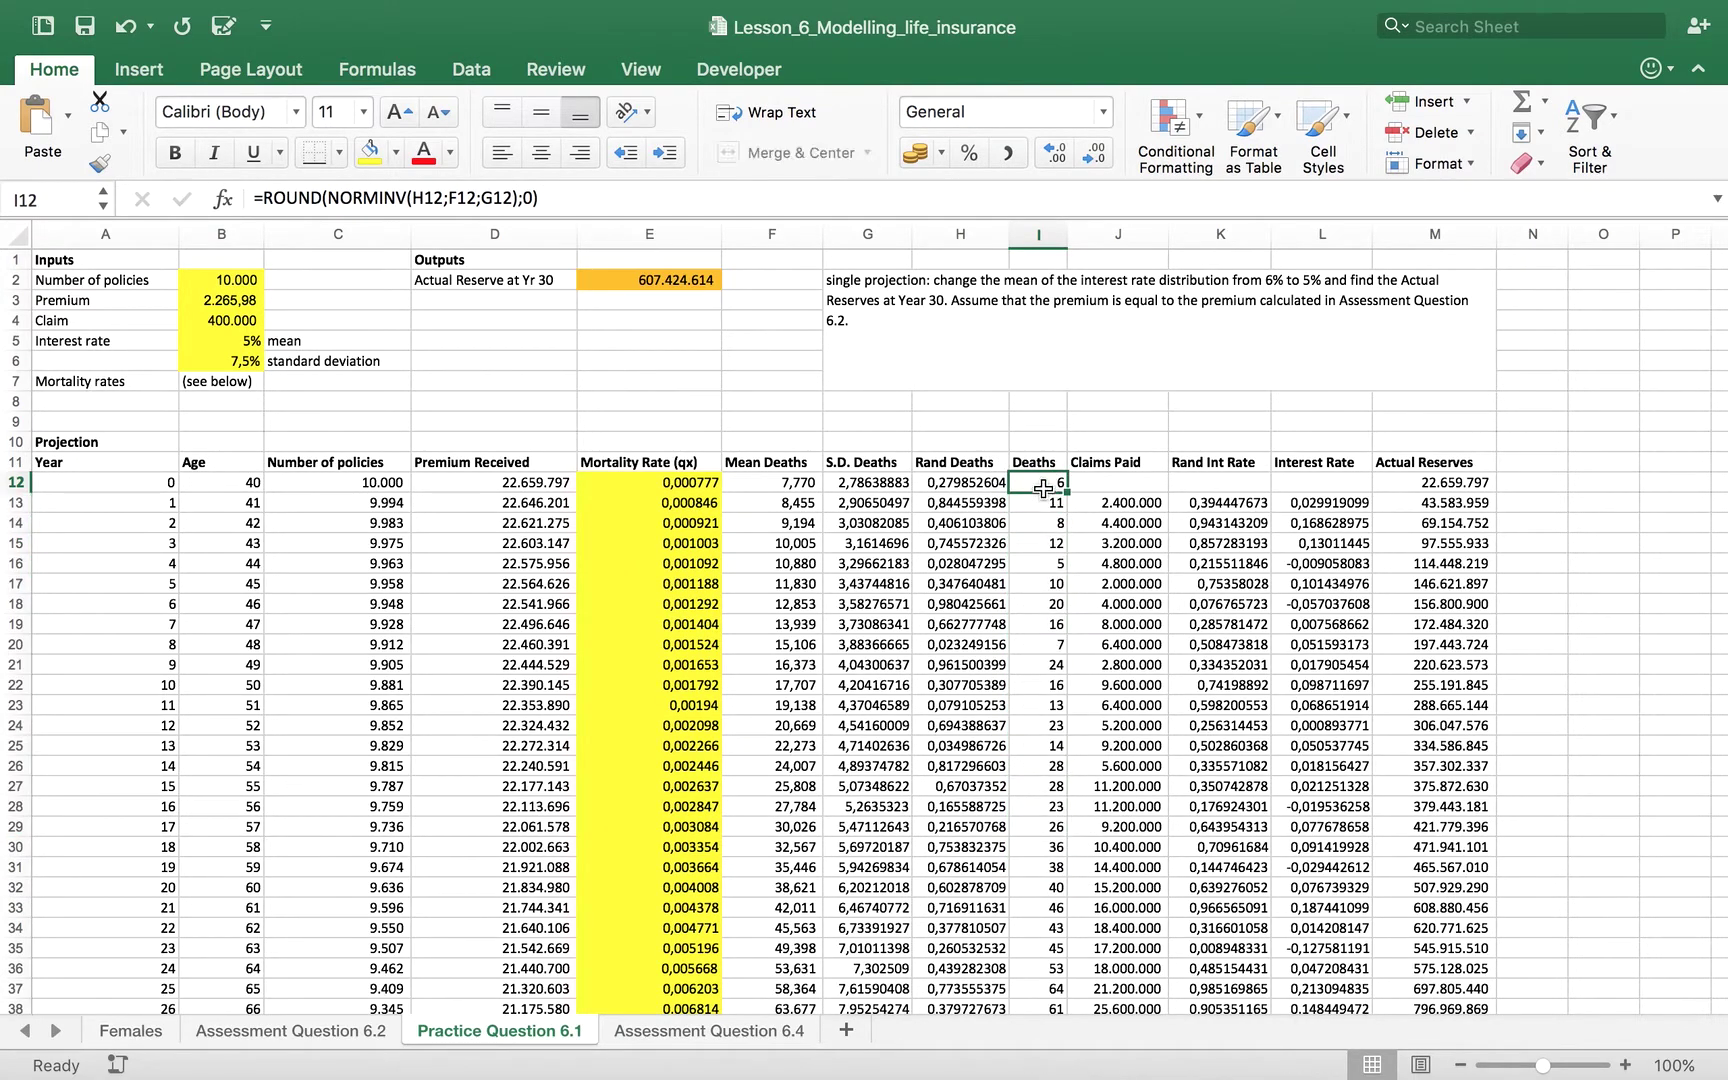
{"action": "left_click", "coordinate": [401, 199]}
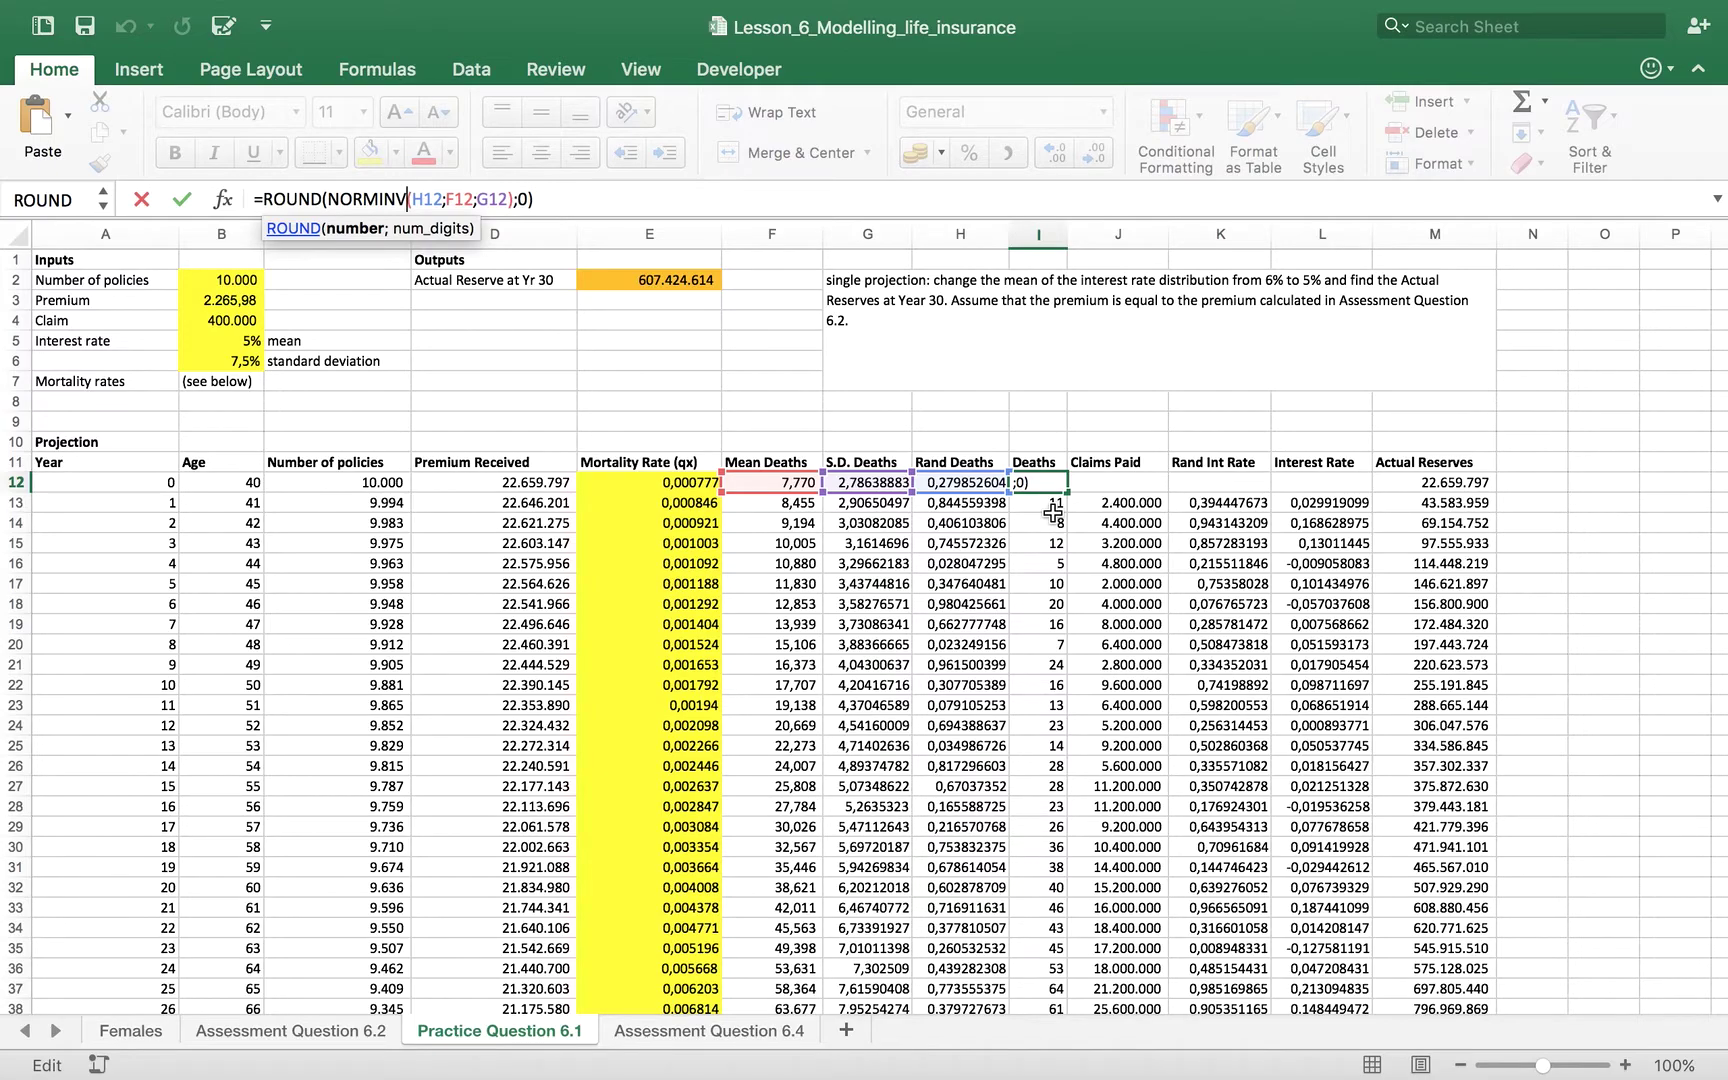
{"action": "key", "text": "ctrl+Return"}
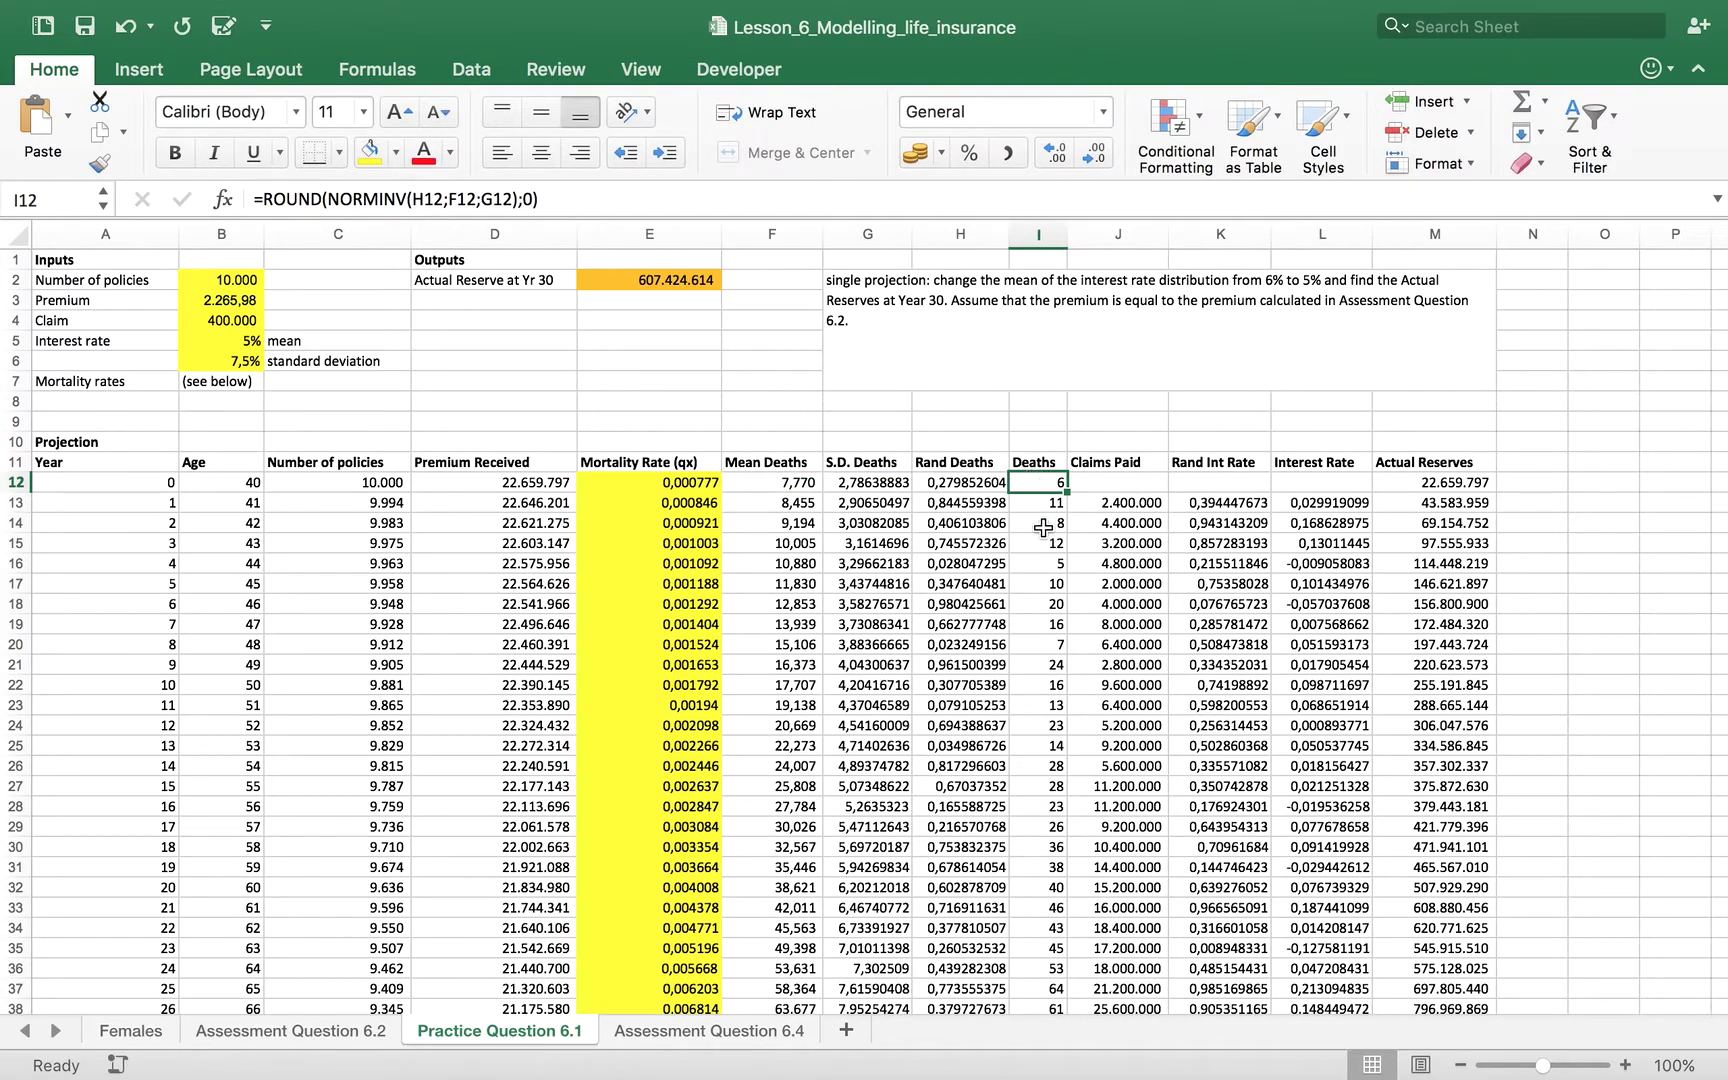
{"action": "left_click_drag", "start_coordinate": [1029, 489], "coordinate": [1048, 962]}
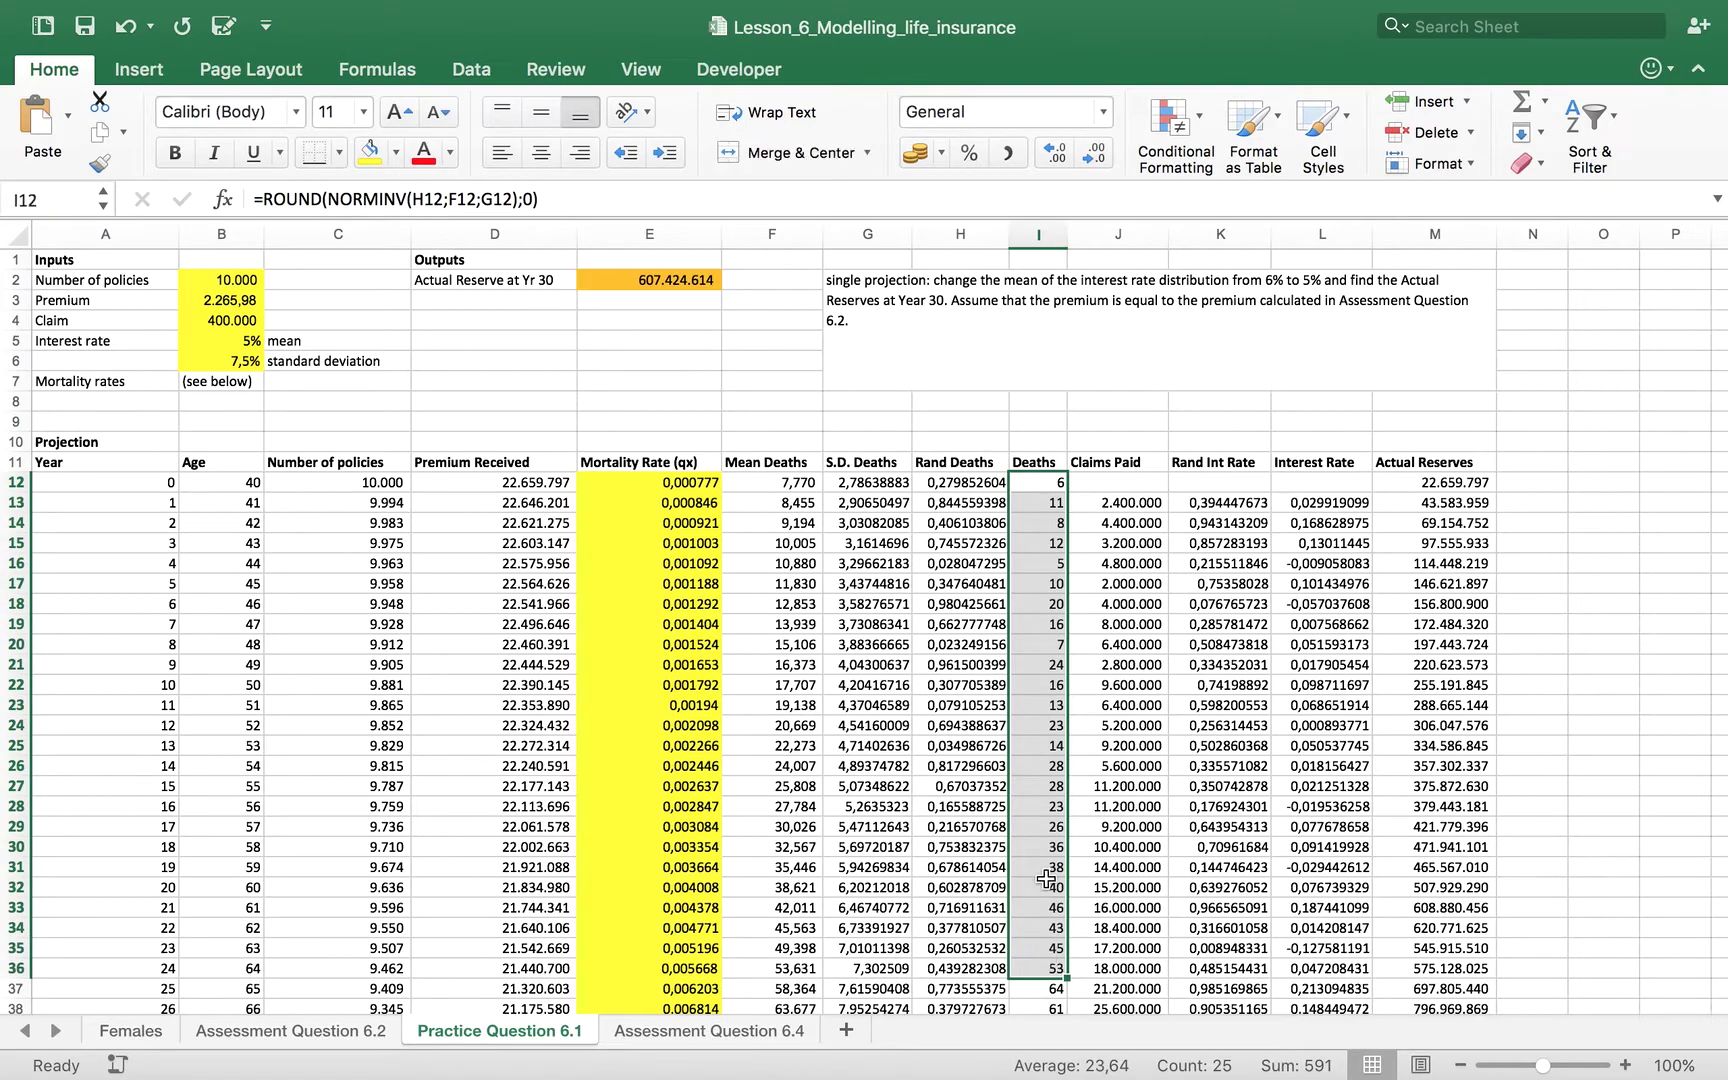
{"action": "left_click", "coordinate": [1040, 543]}
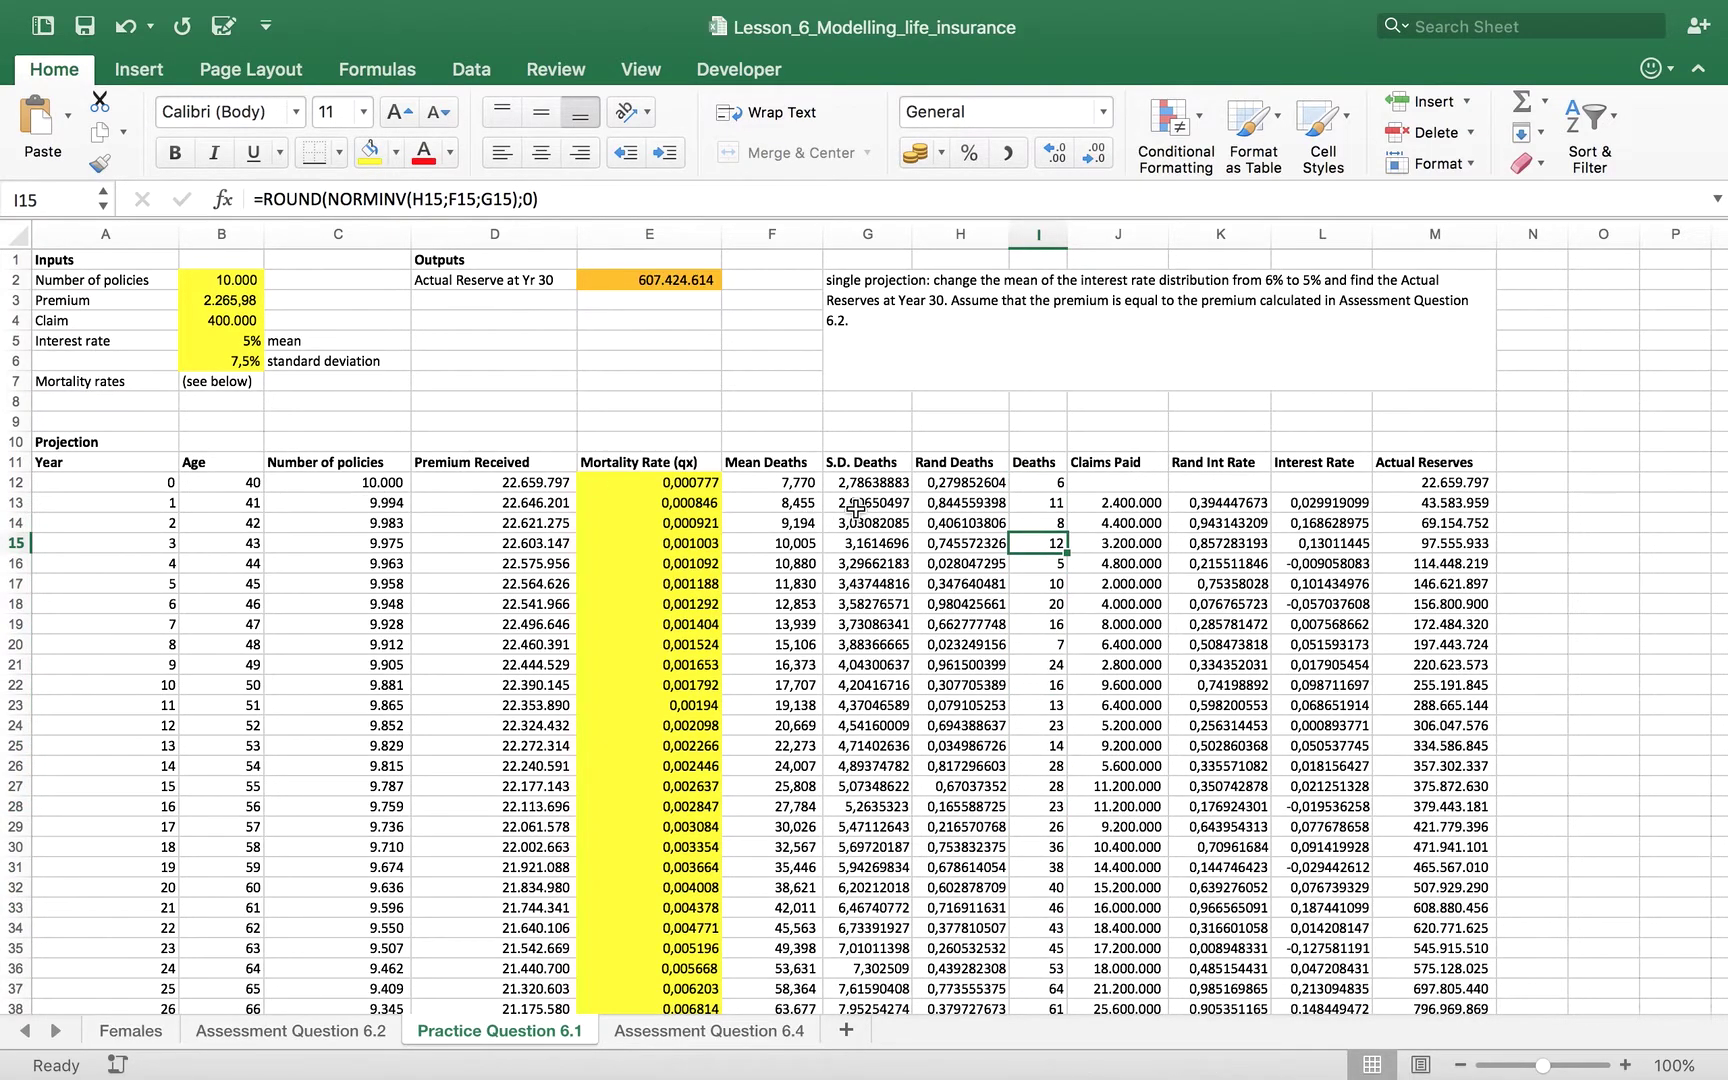
{"action": "left_click", "coordinate": [362, 507]}
{"action": "double_click", "coordinate": [362, 507]}
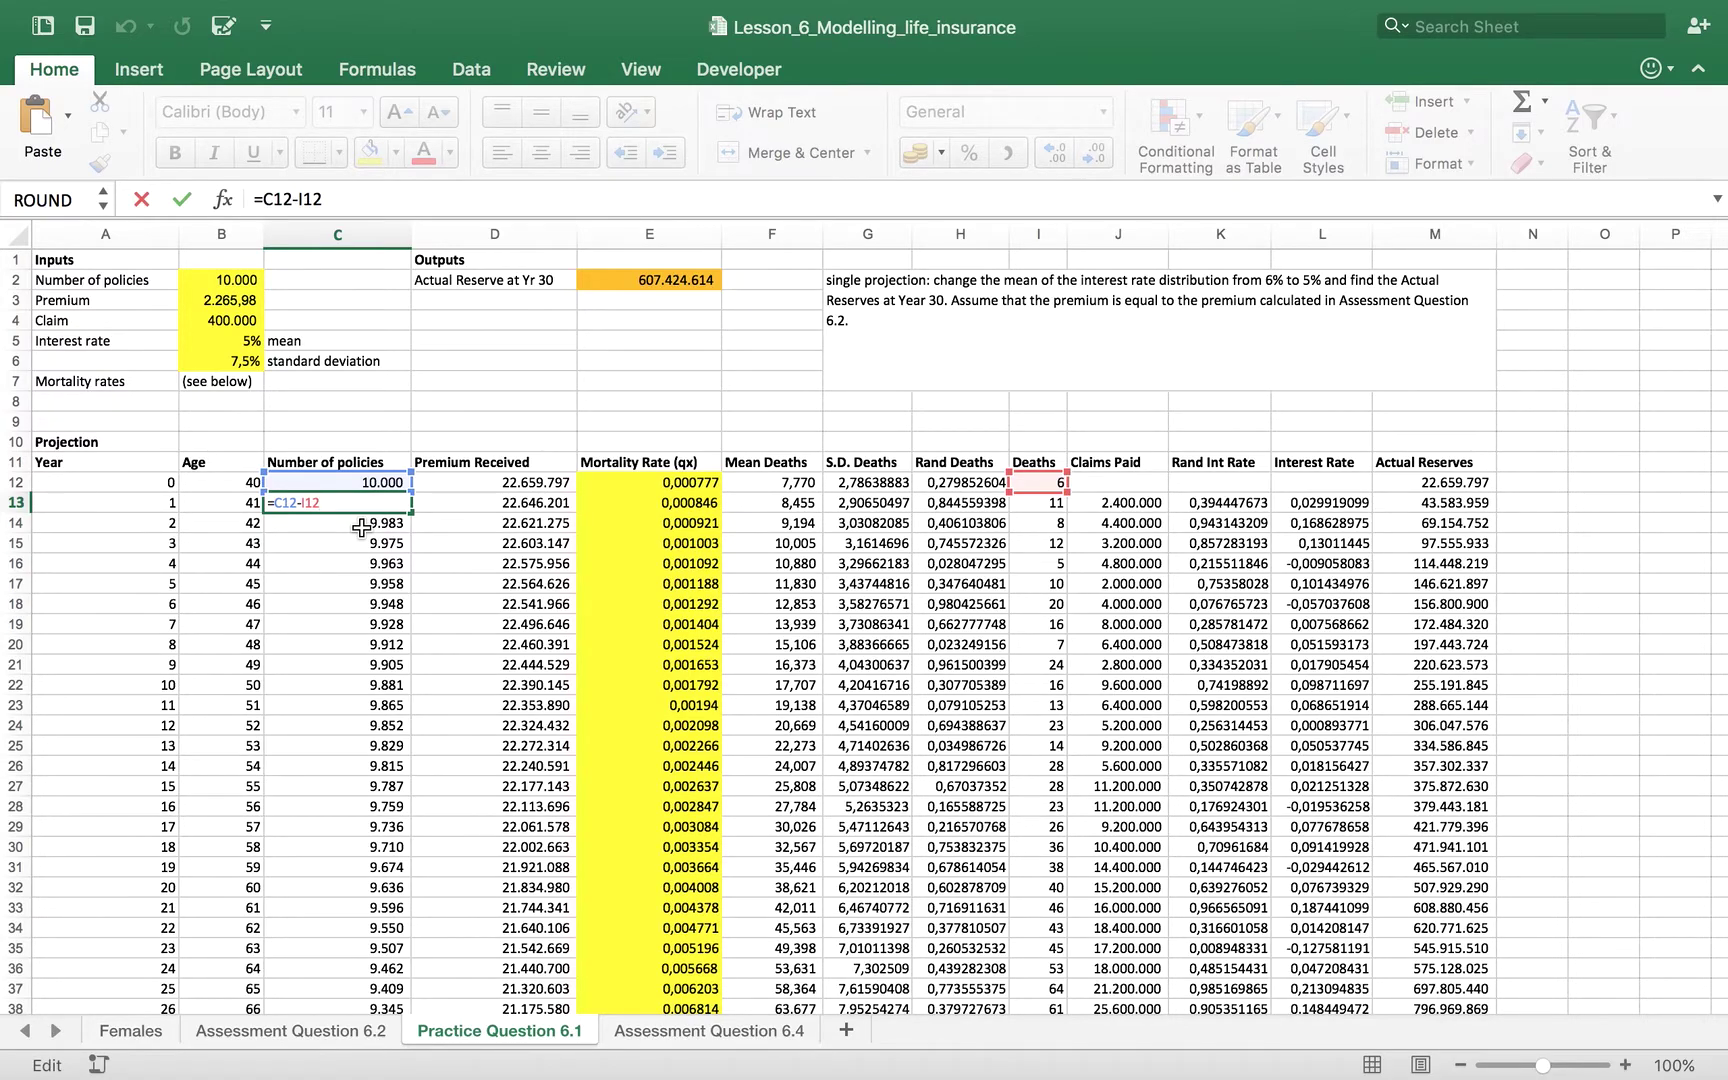
{"action": "left_click_drag", "start_coordinate": [1090, 441], "coordinate": [1471, 592]}
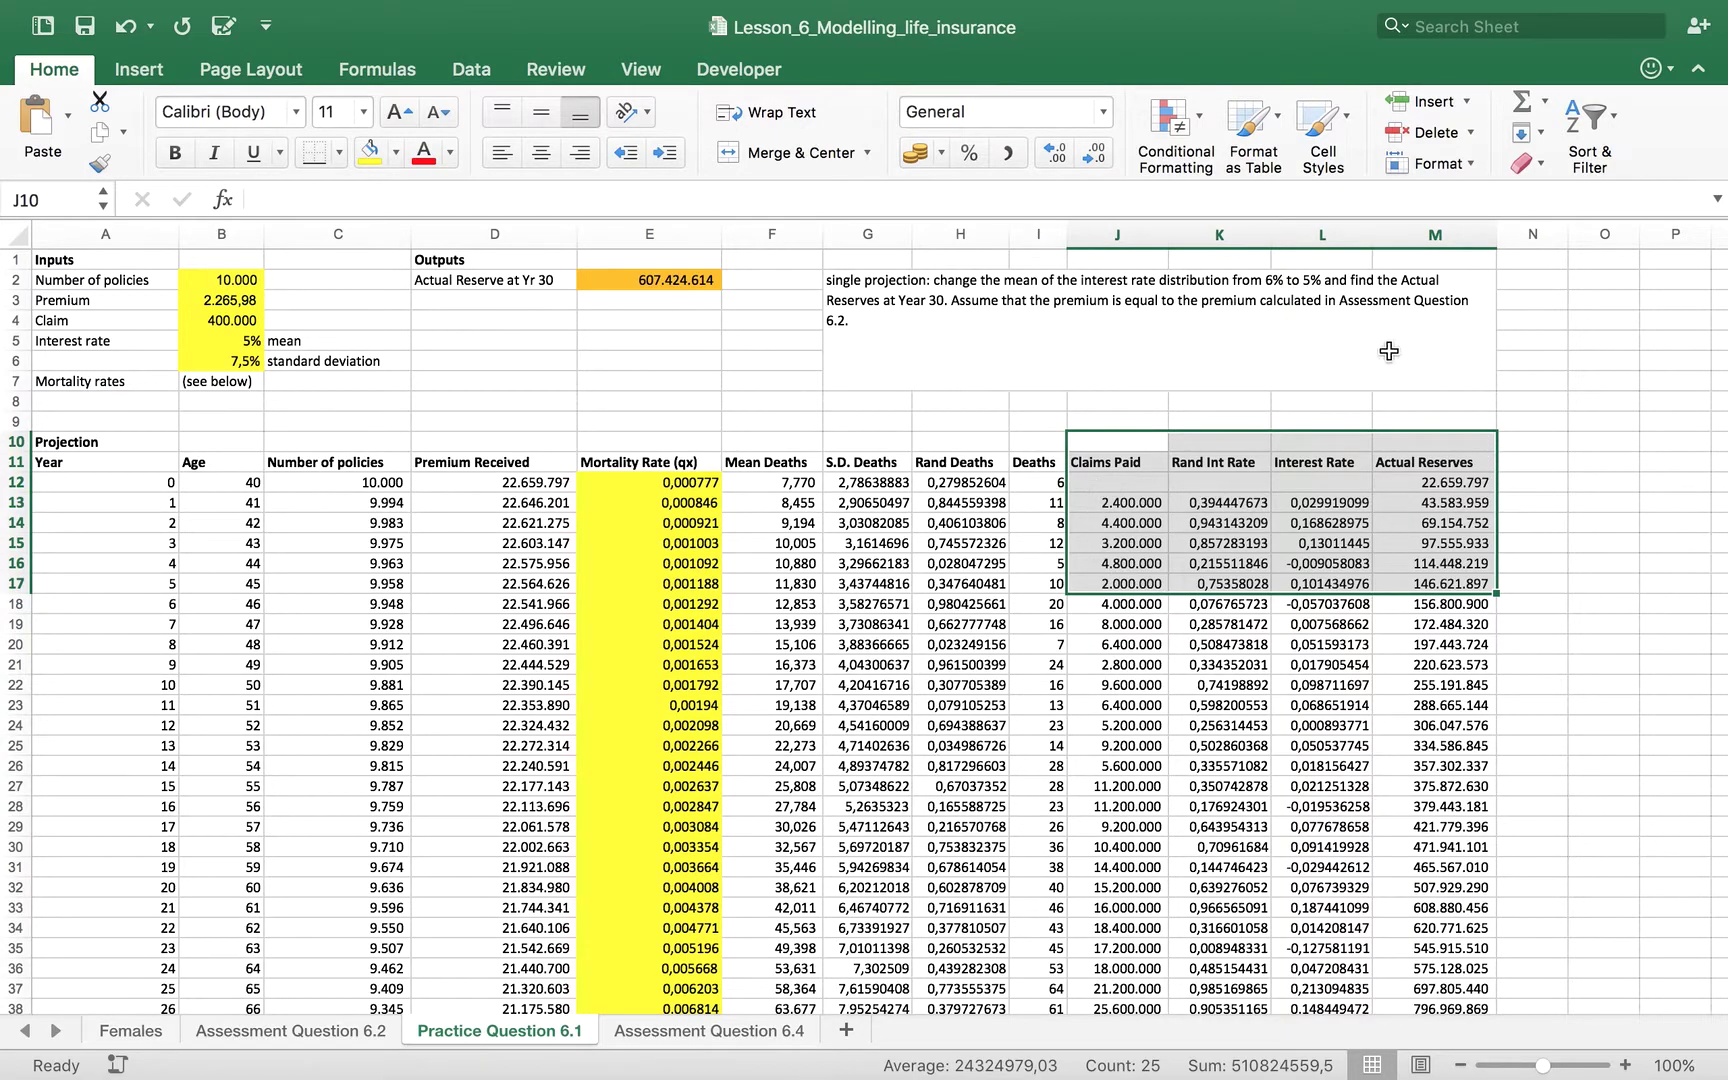
{"action": "left_click", "coordinate": [1300, 642]}
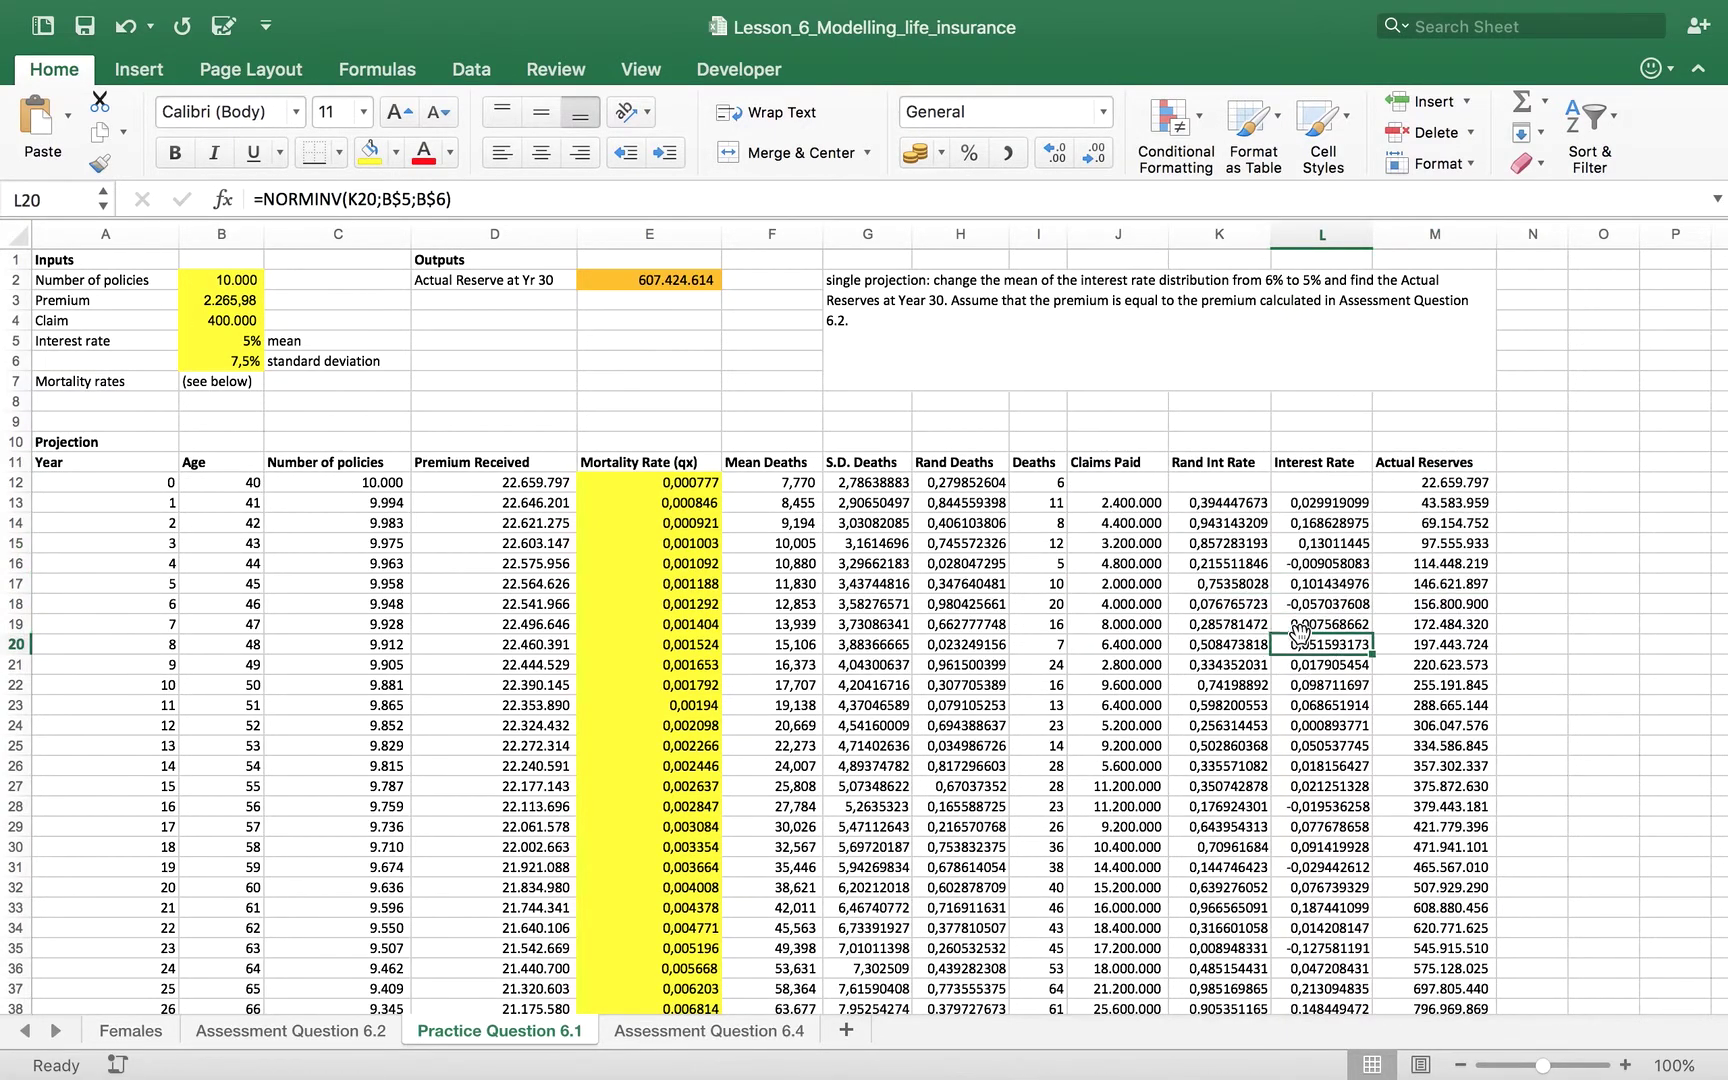
{"action": "left_click", "coordinate": [1097, 460]}
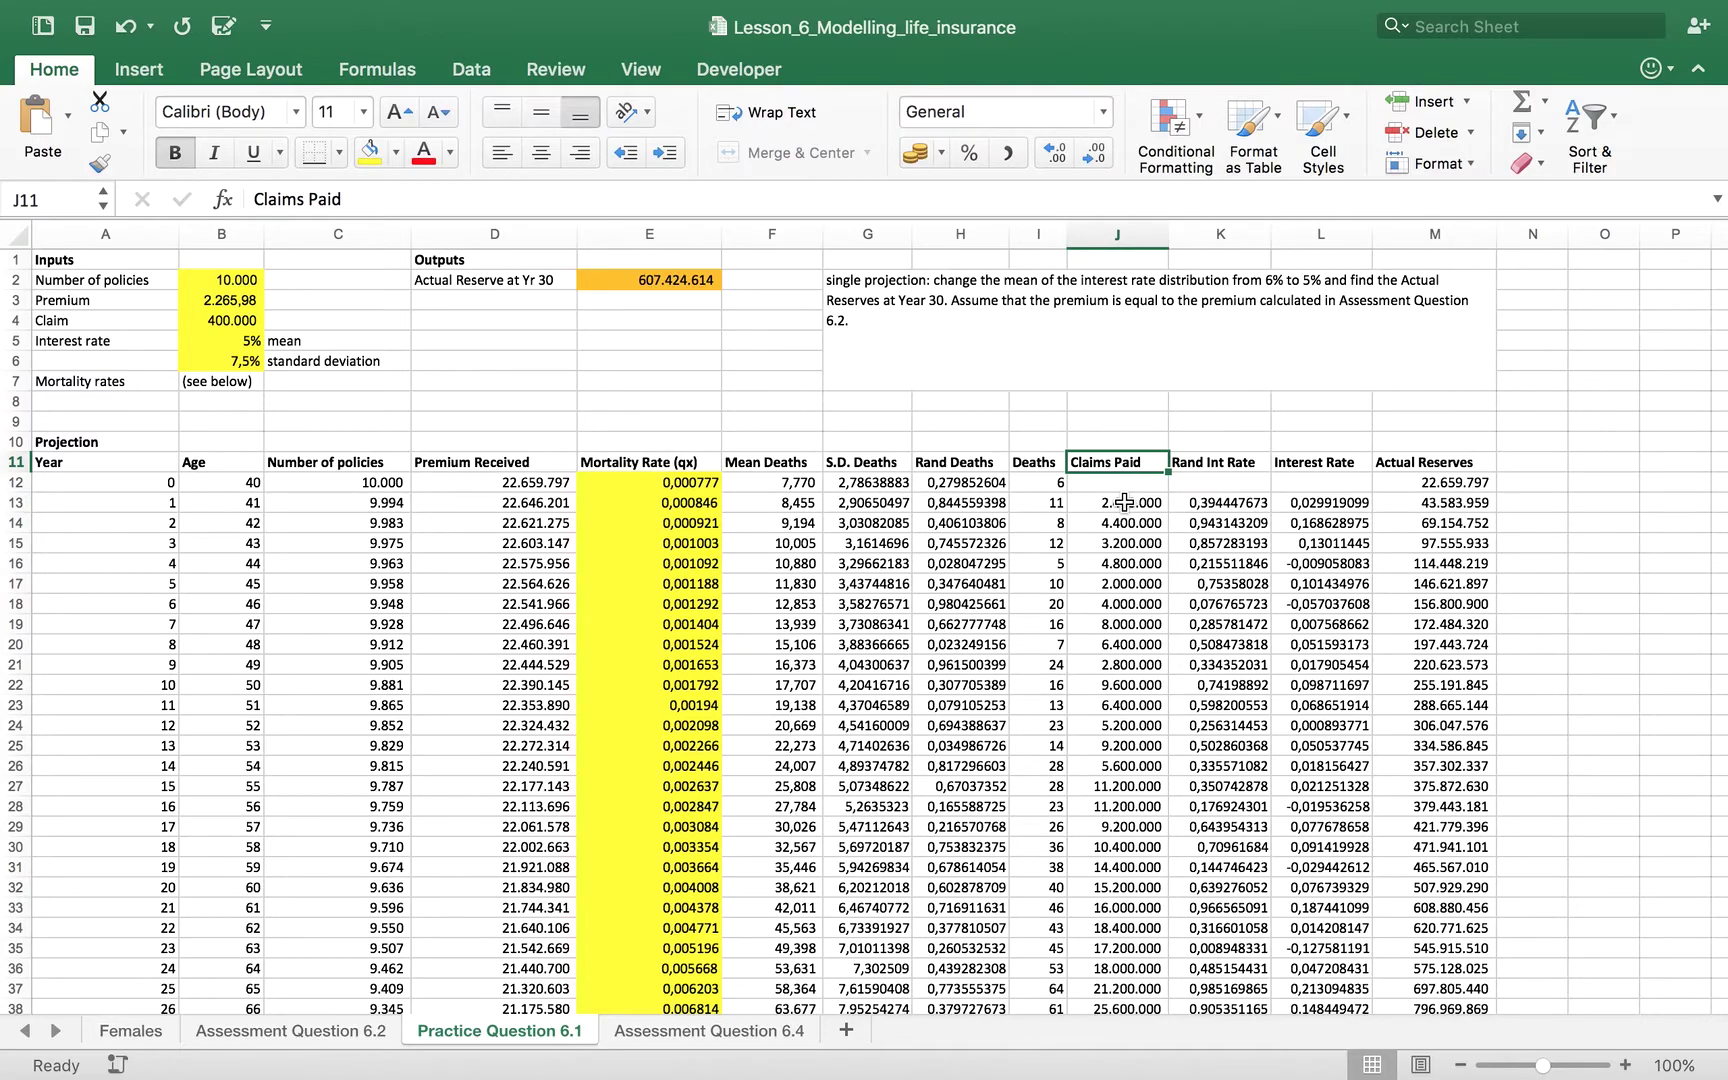
{"action": "left_click", "coordinate": [1124, 503]}
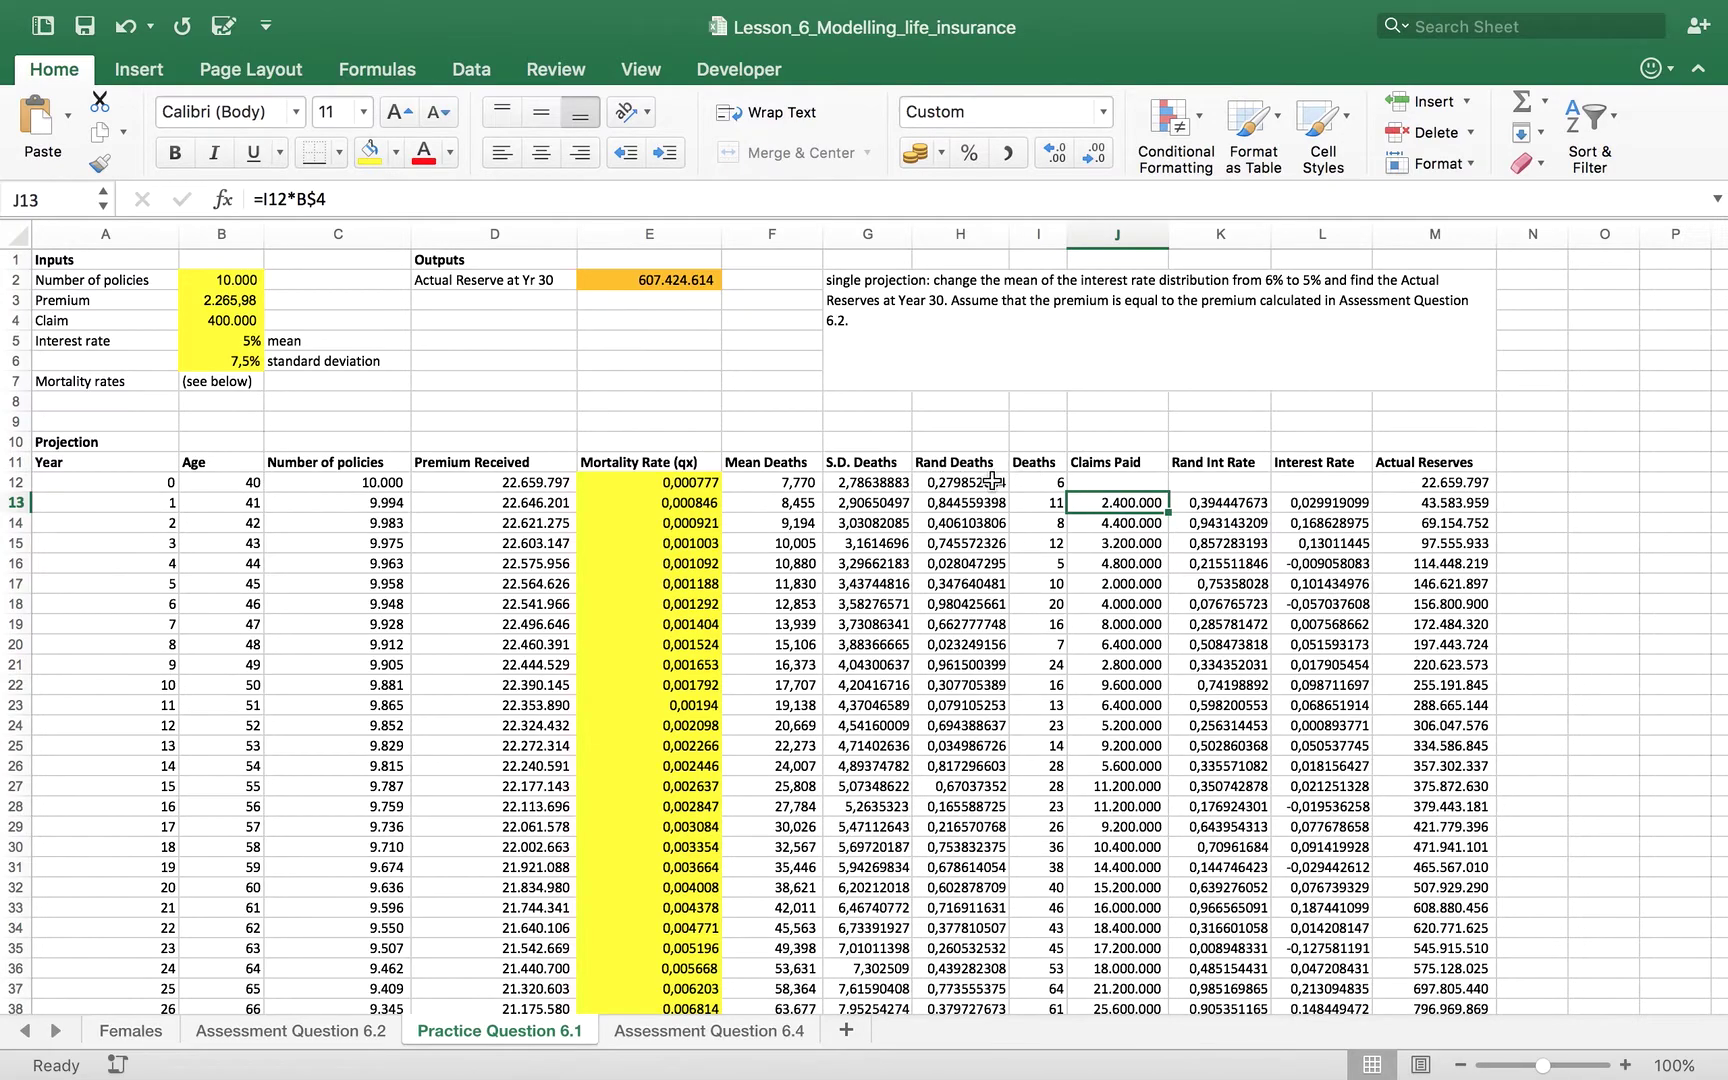
{"action": "left_click", "coordinate": [146, 484]}
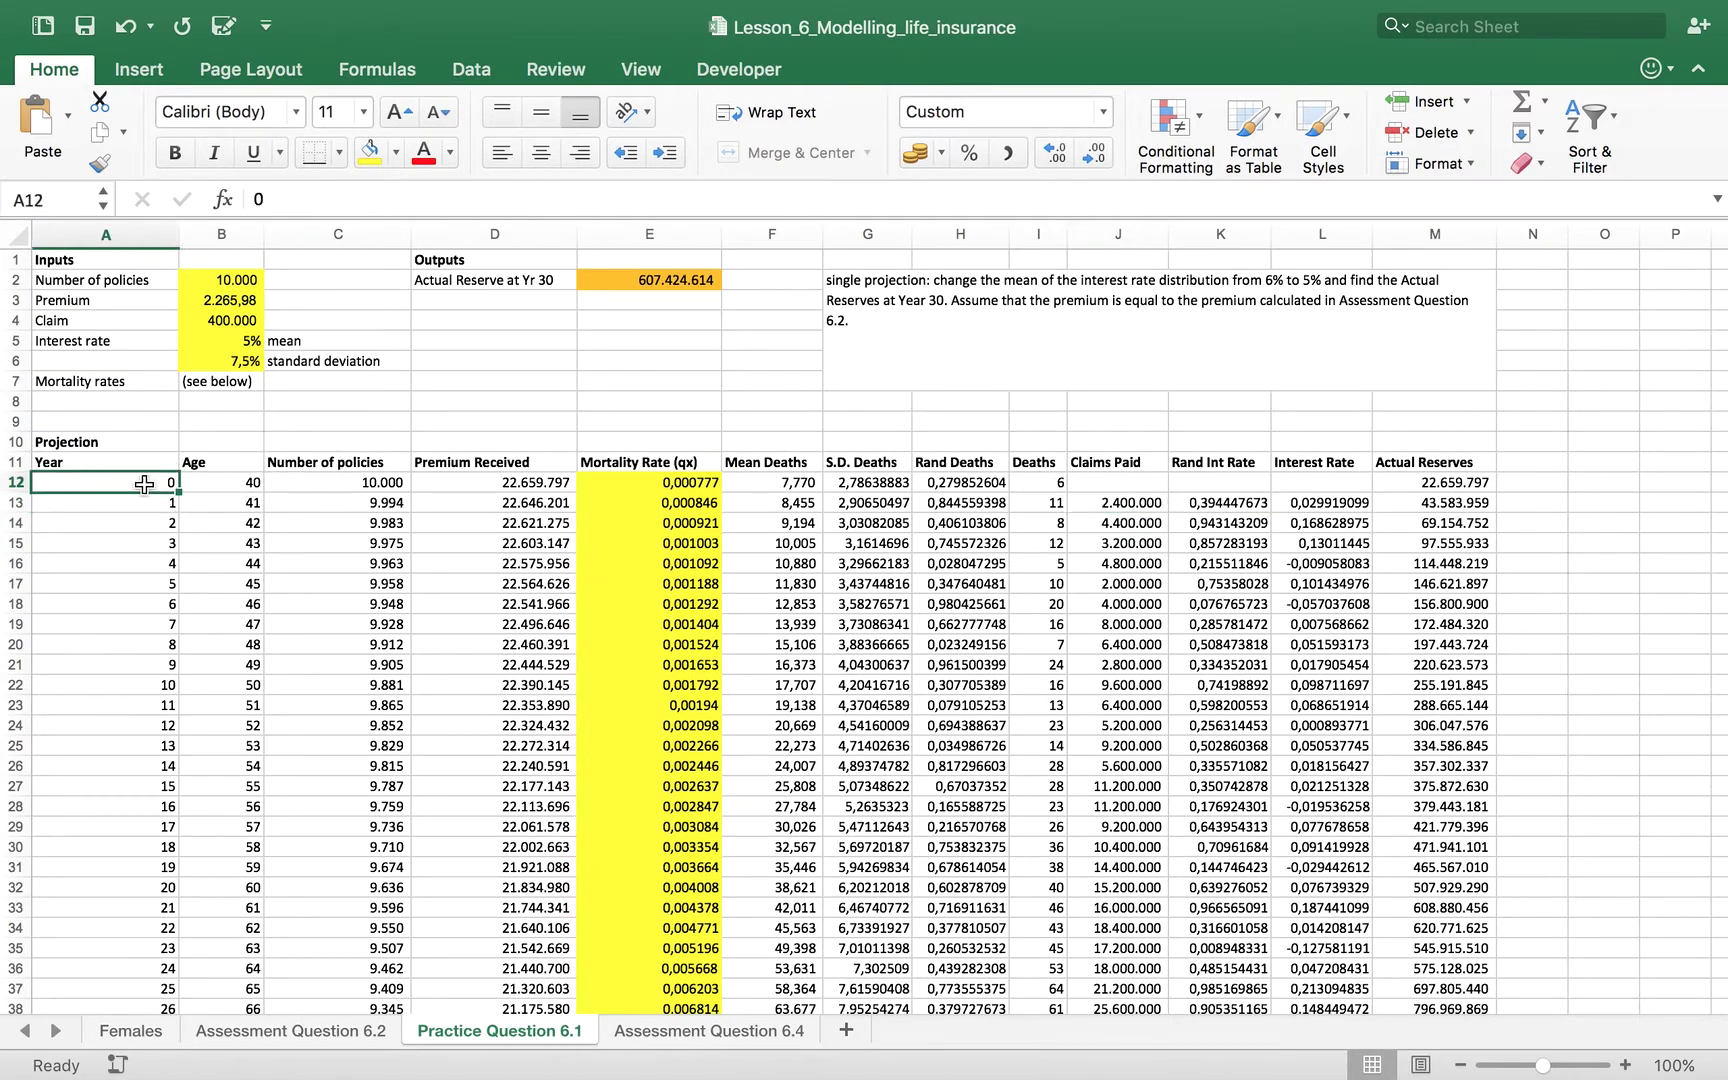
{"action": "left_click", "coordinate": [1139, 482]}
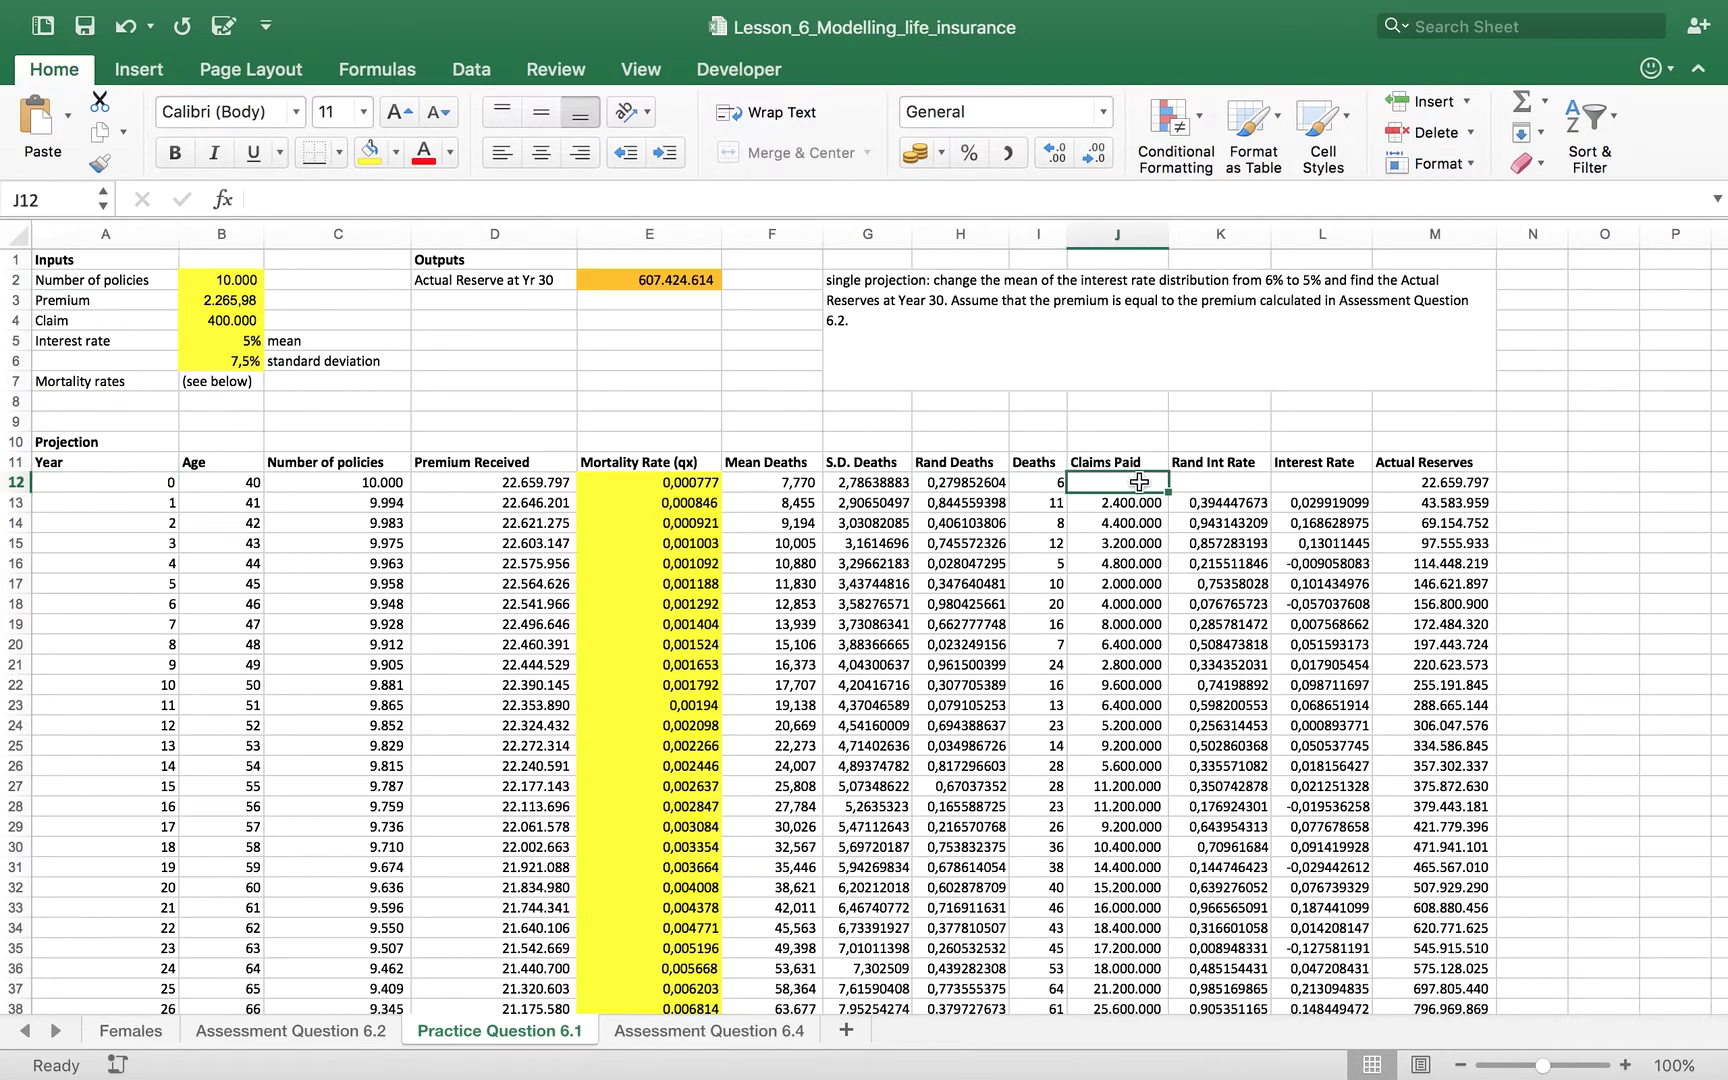
{"action": "left_click_drag", "start_coordinate": [1139, 482], "coordinate": [1322, 483]}
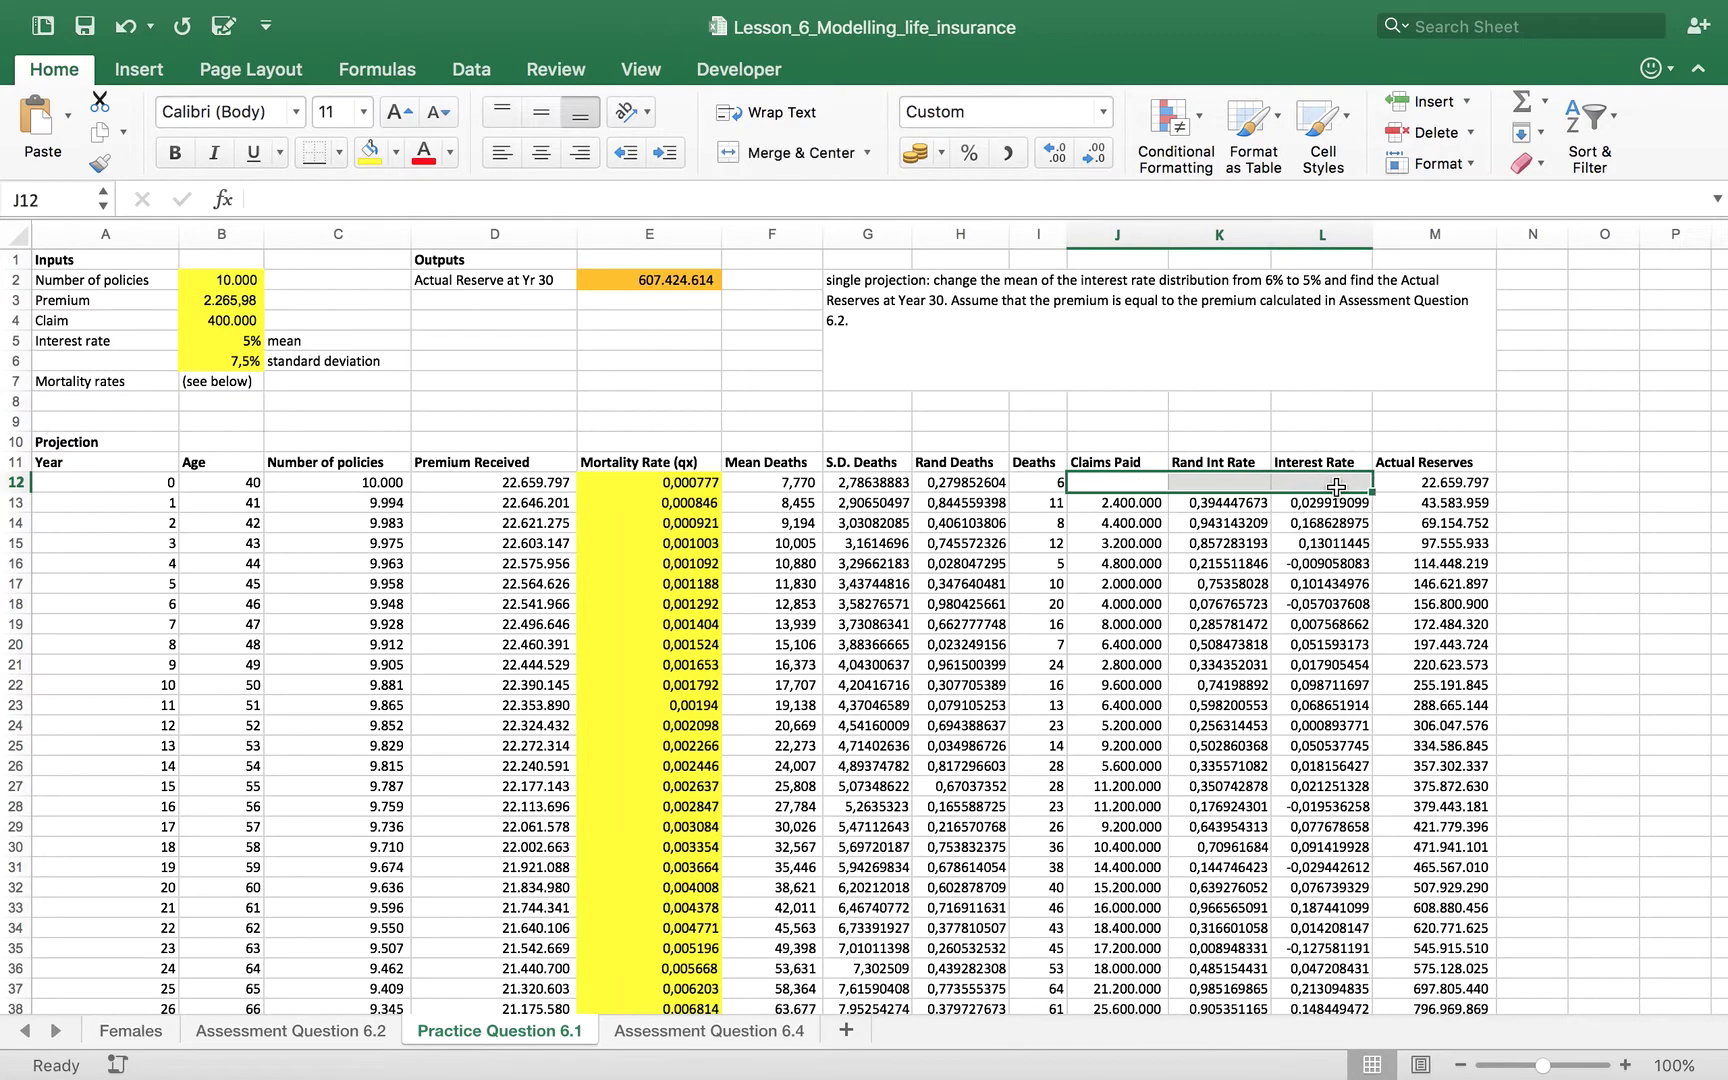
{"action": "left_click", "coordinate": [1130, 502]}
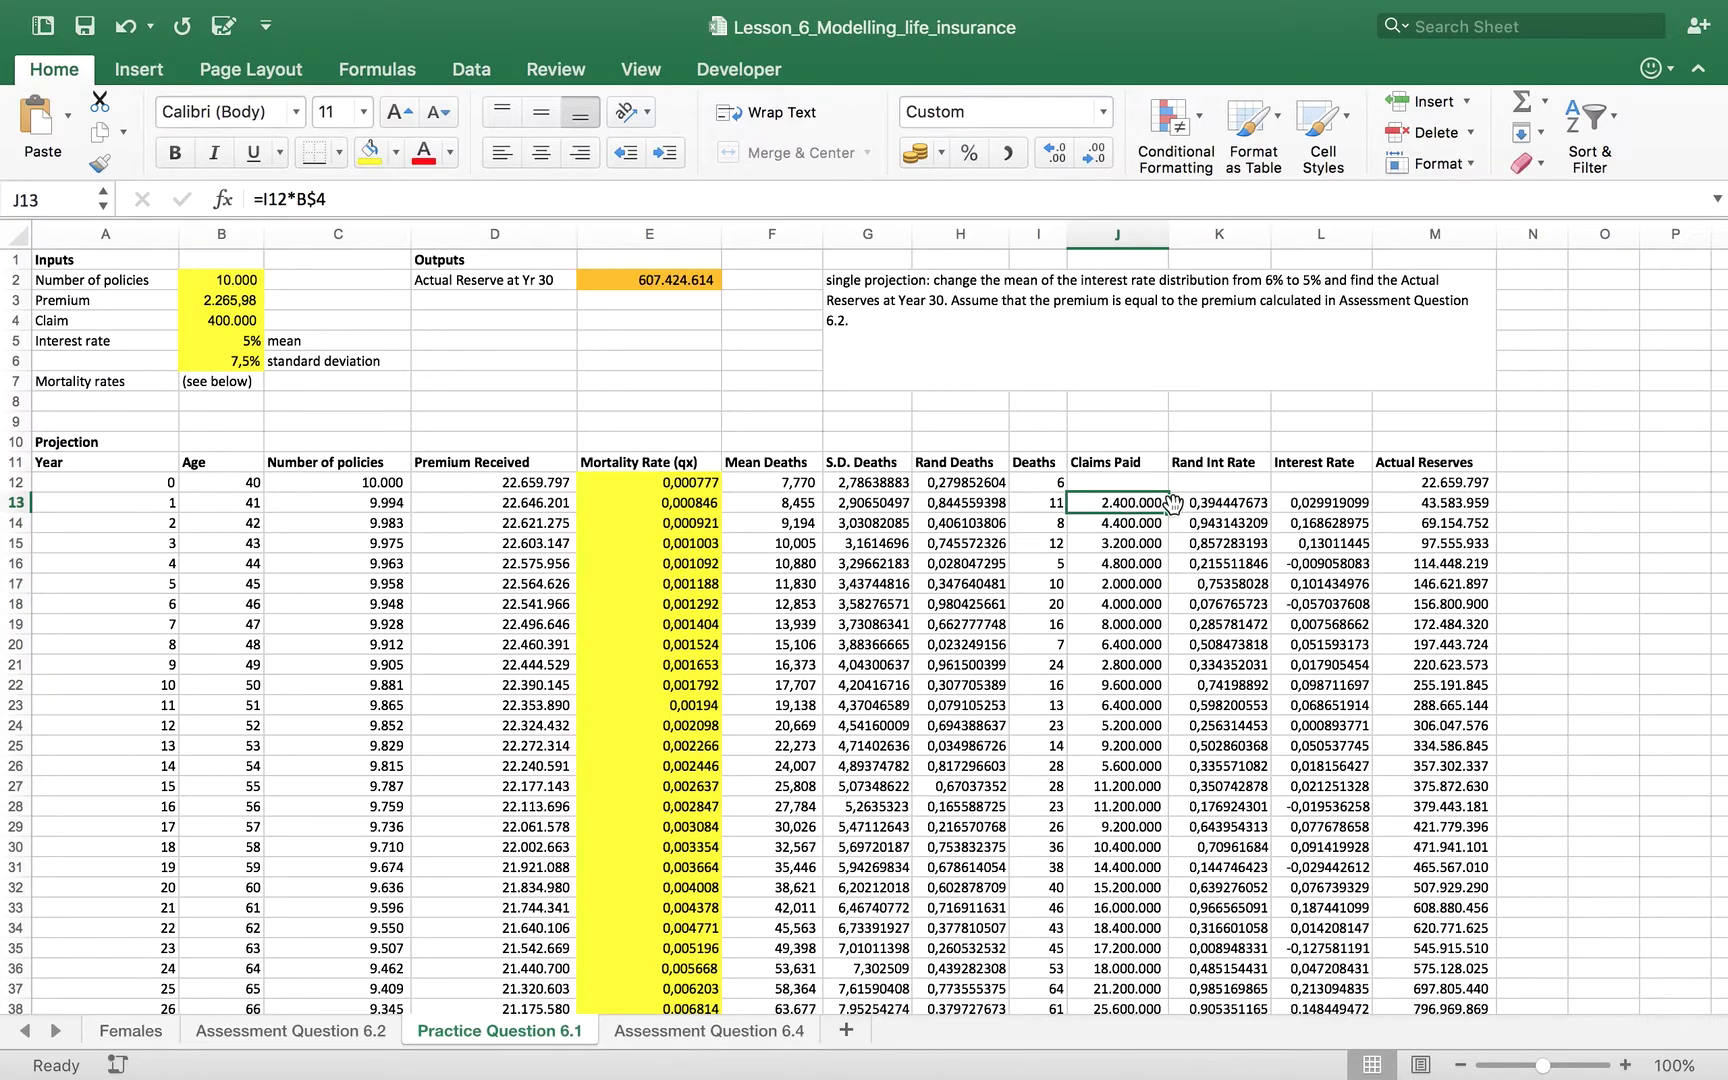
{"action": "left_click", "coordinate": [1132, 481]}
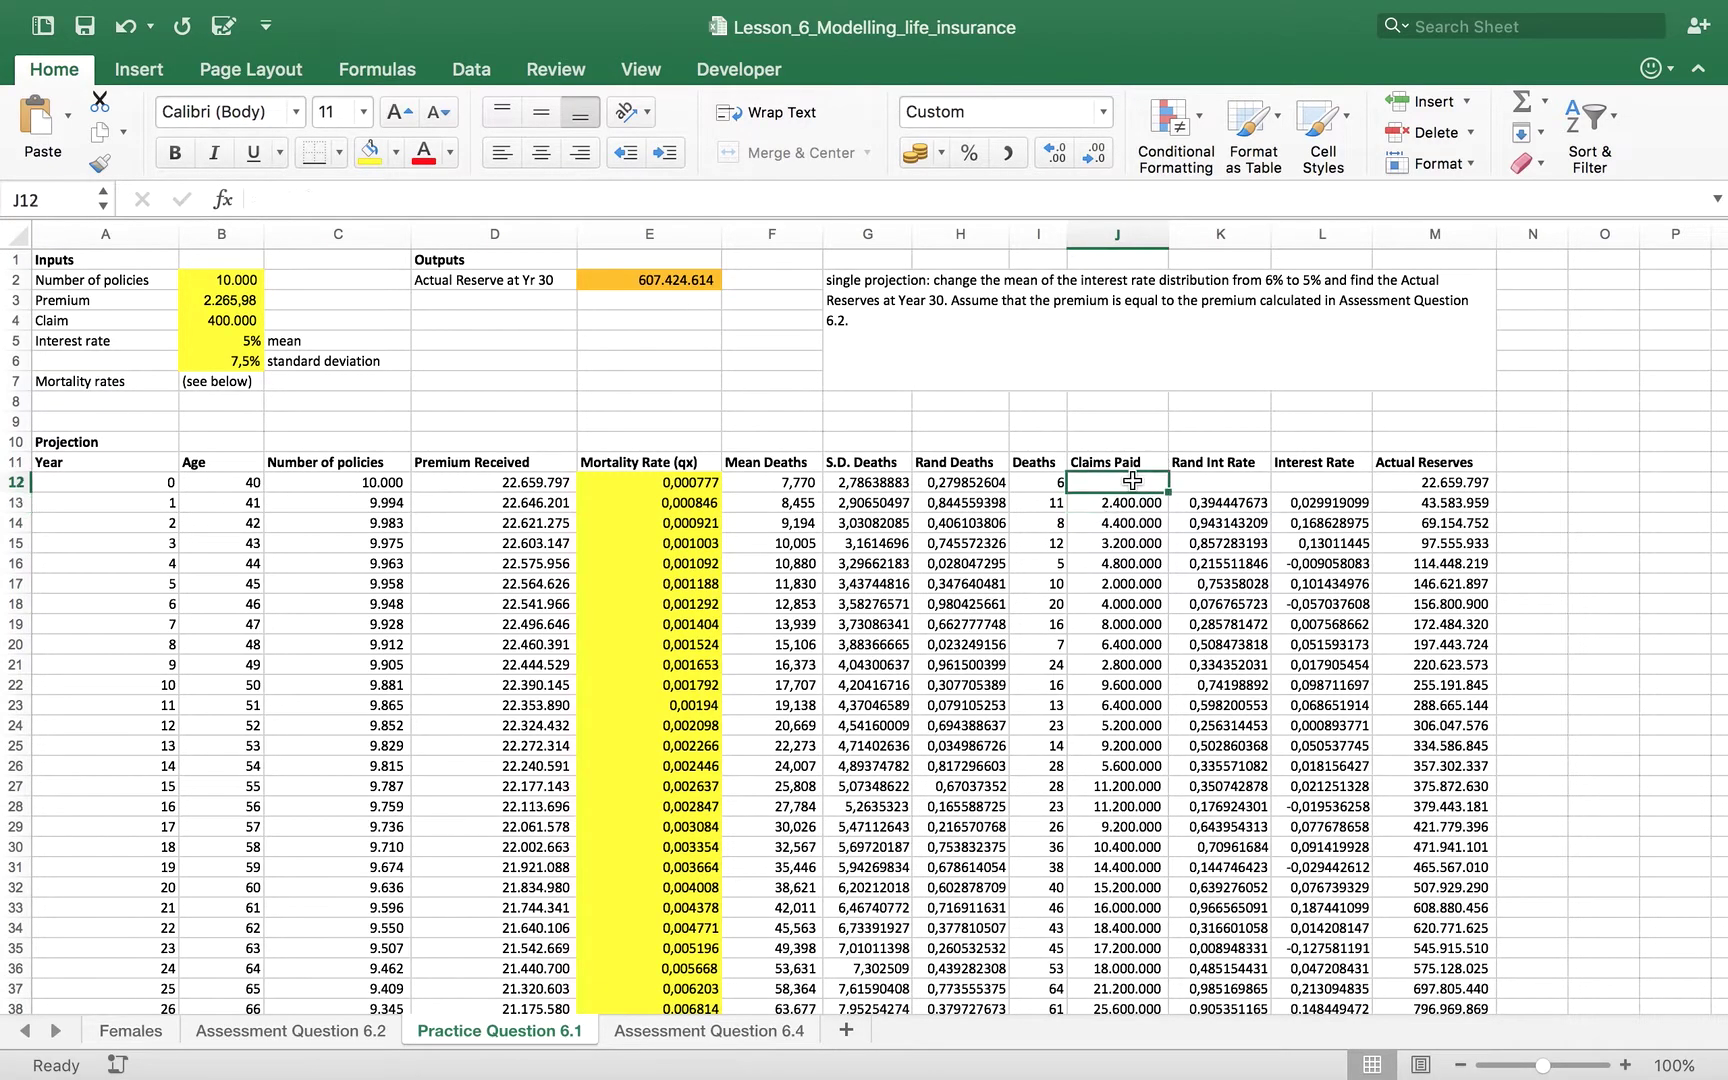
{"action": "left_click", "coordinate": [1125, 505]}
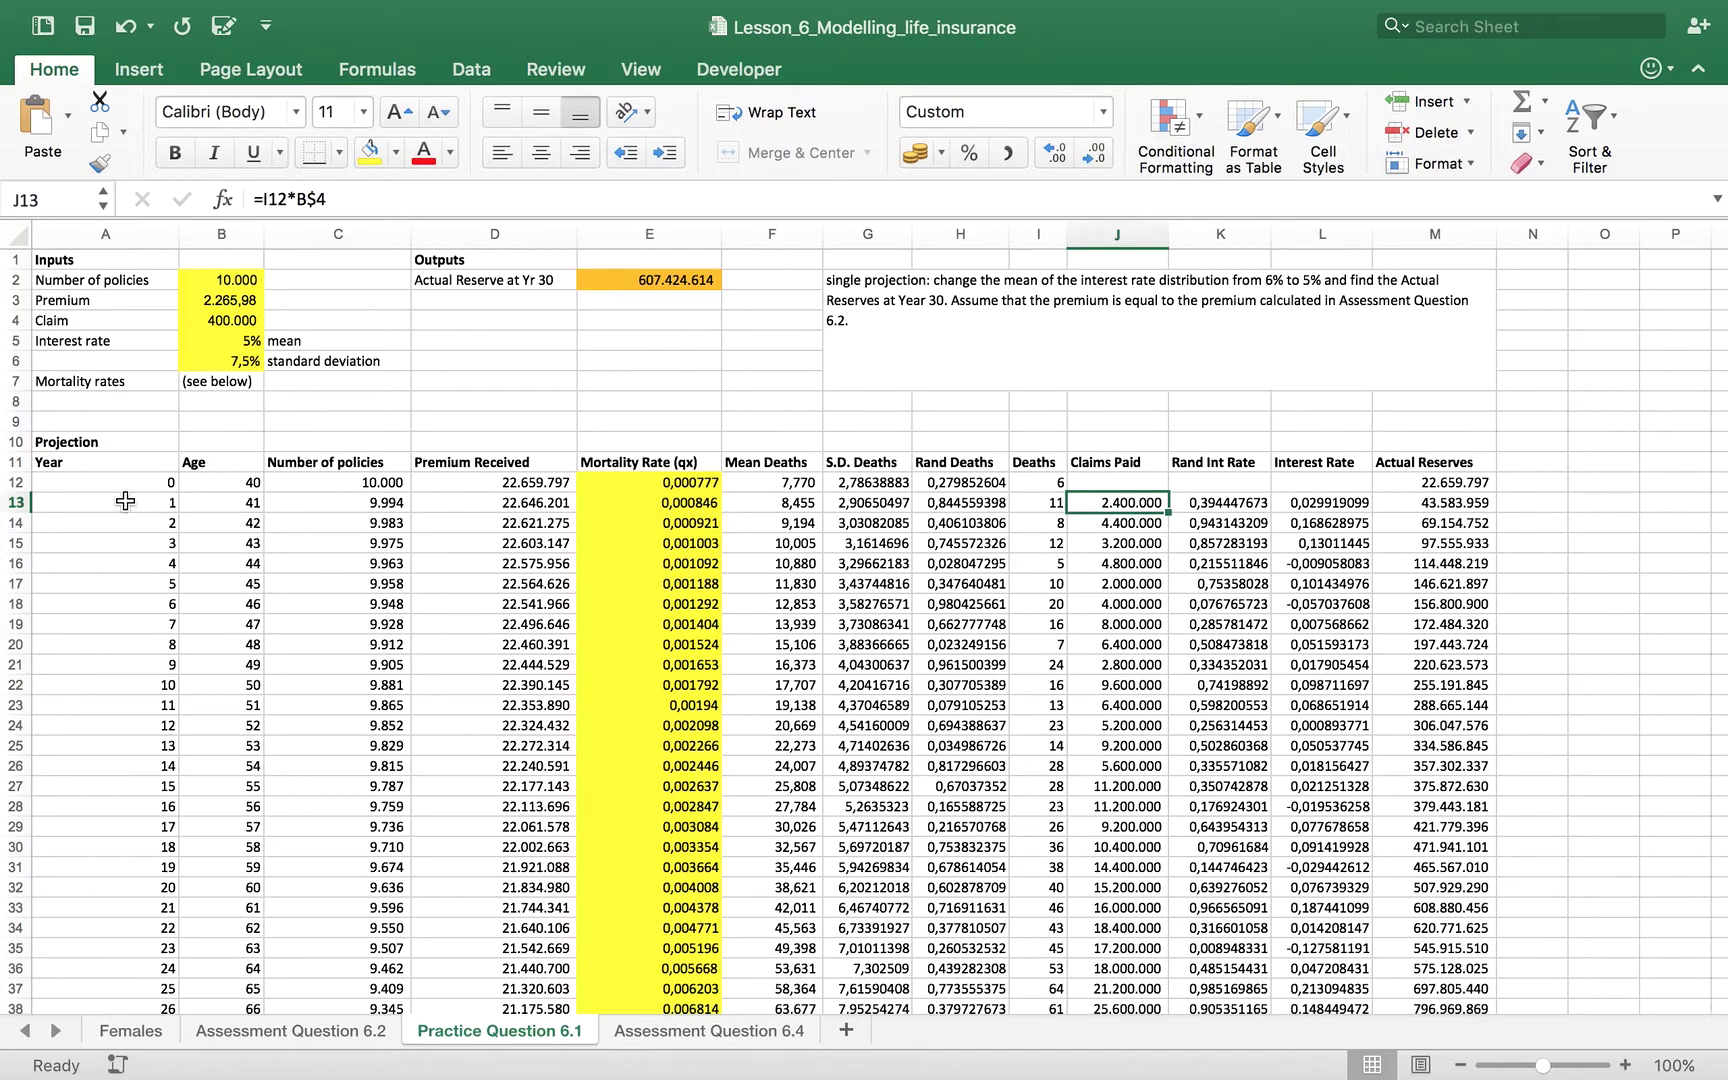
{"action": "double_click", "coordinate": [1130, 502]}
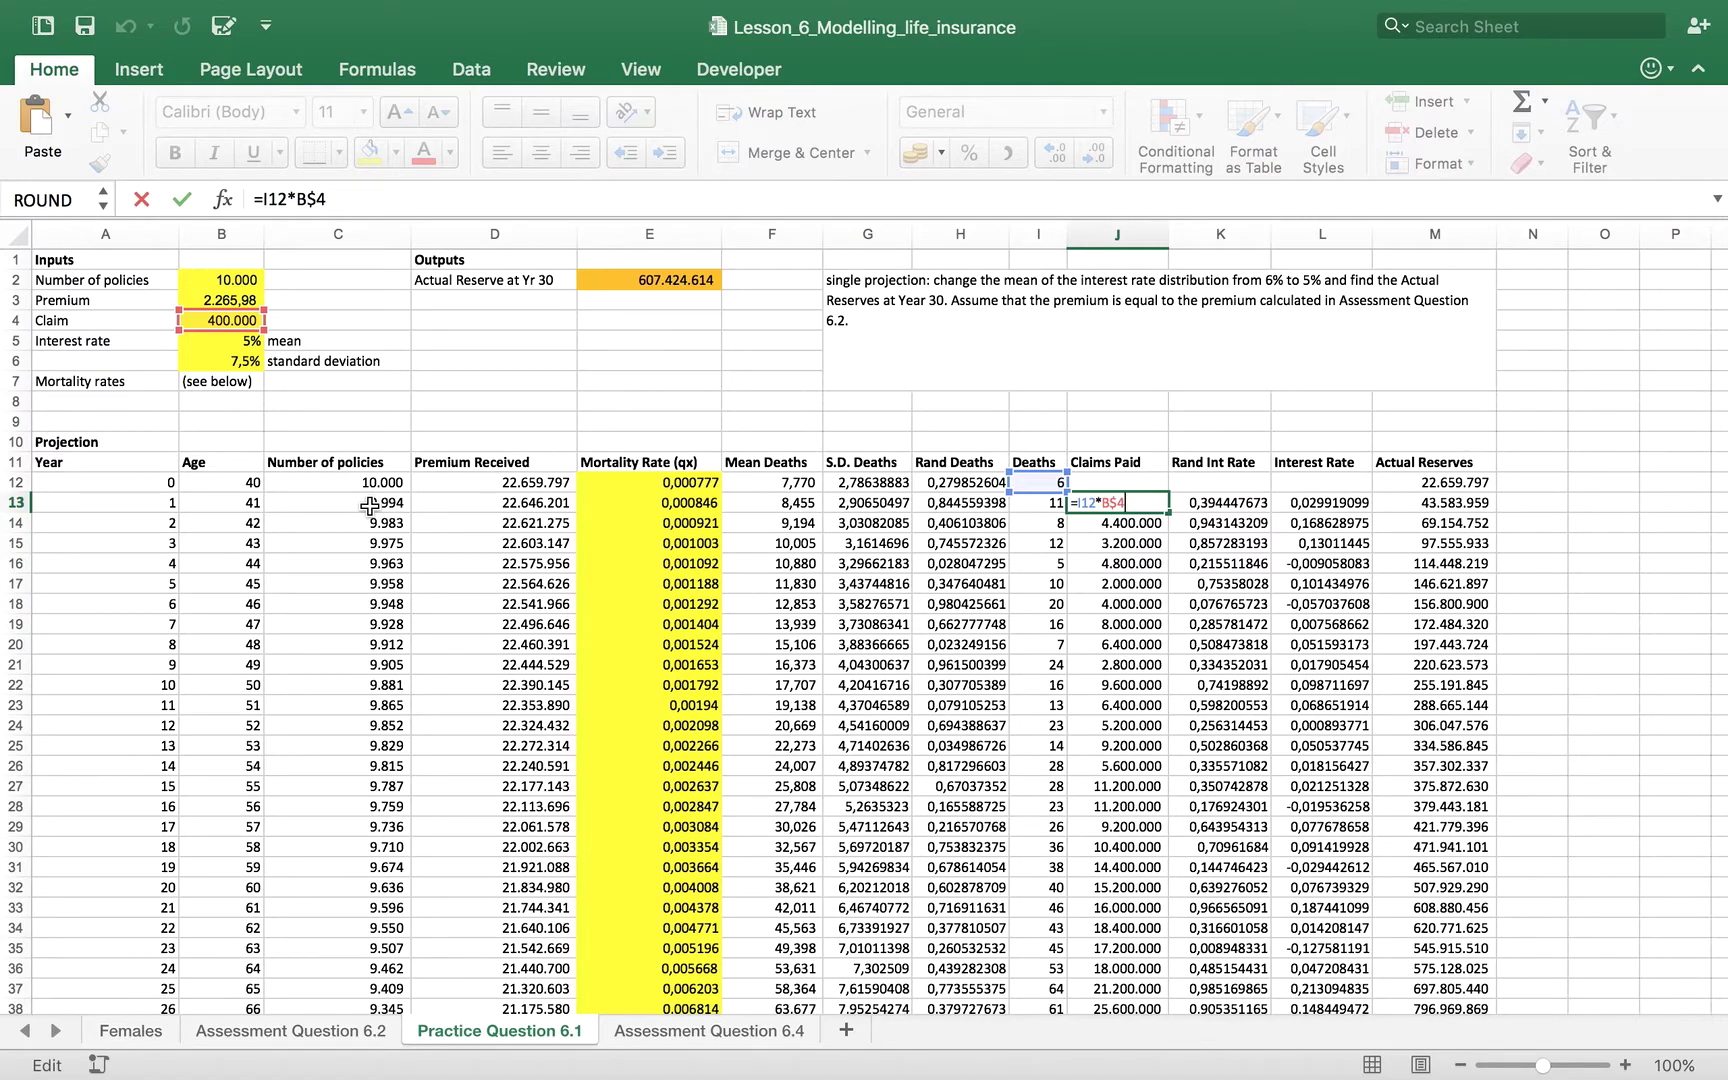
{"action": "key", "text": "Return"}
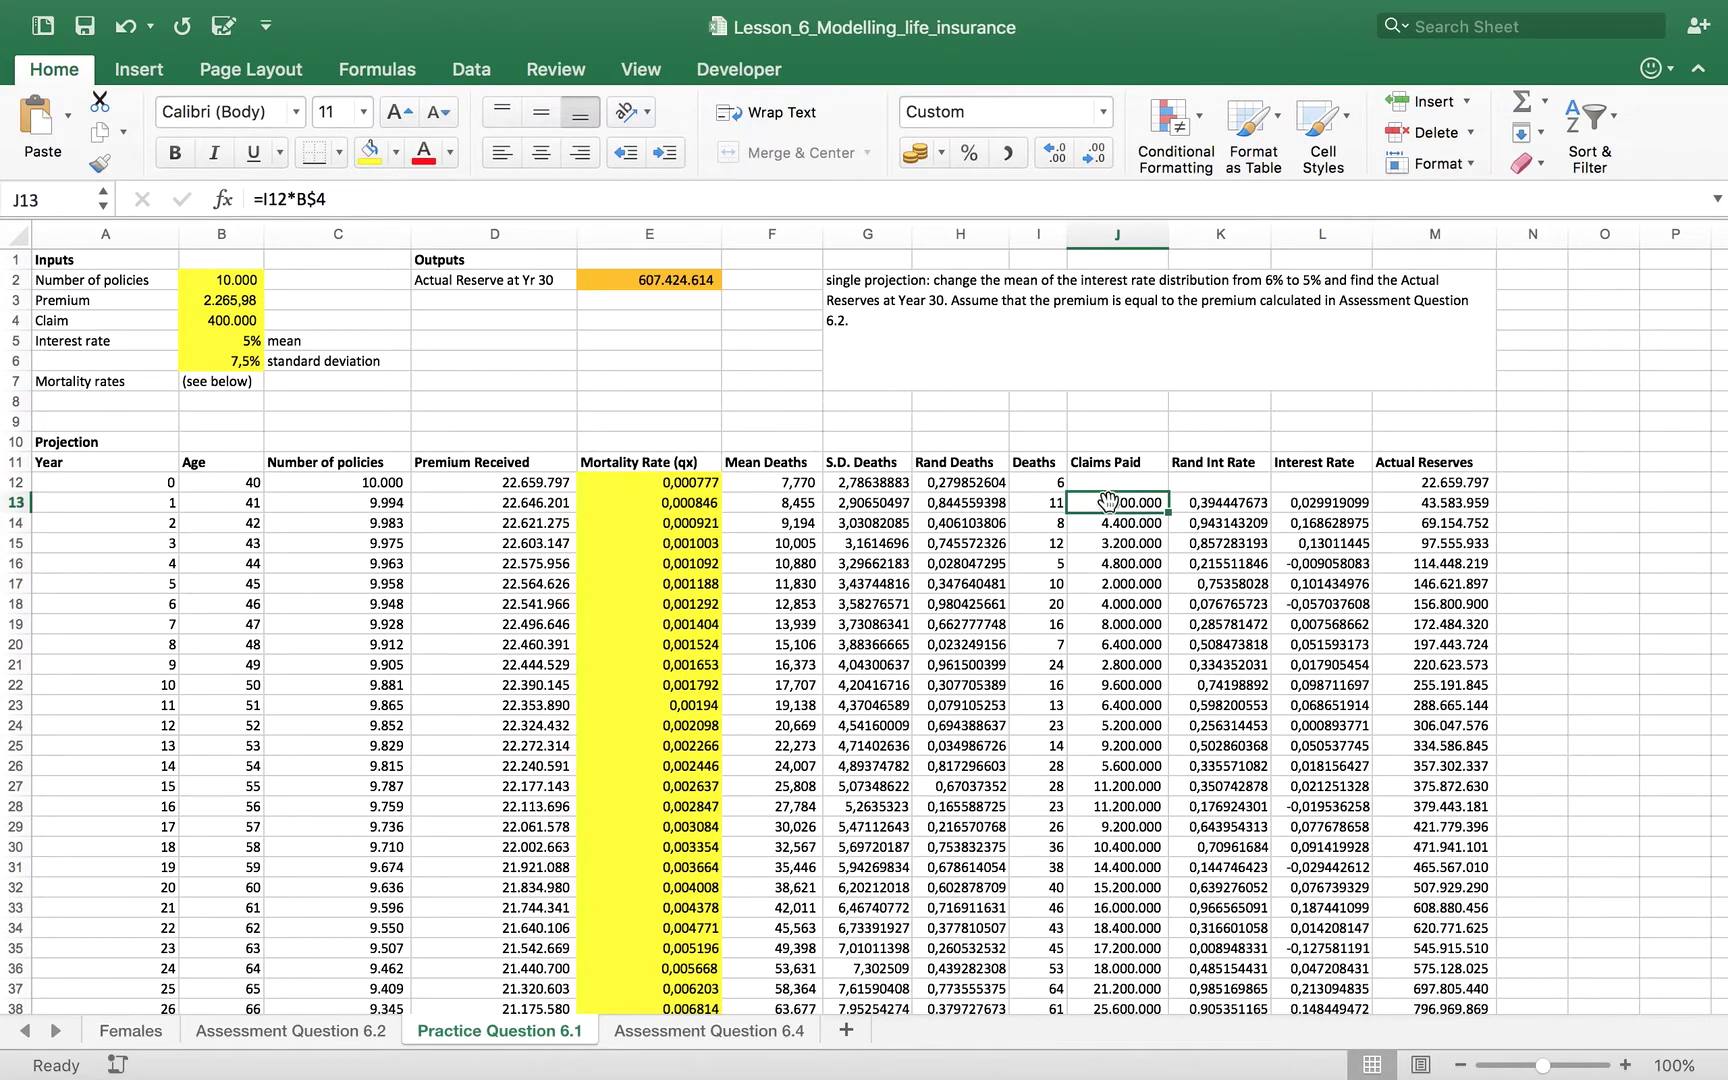
{"action": "left_click", "coordinate": [100, 503]}
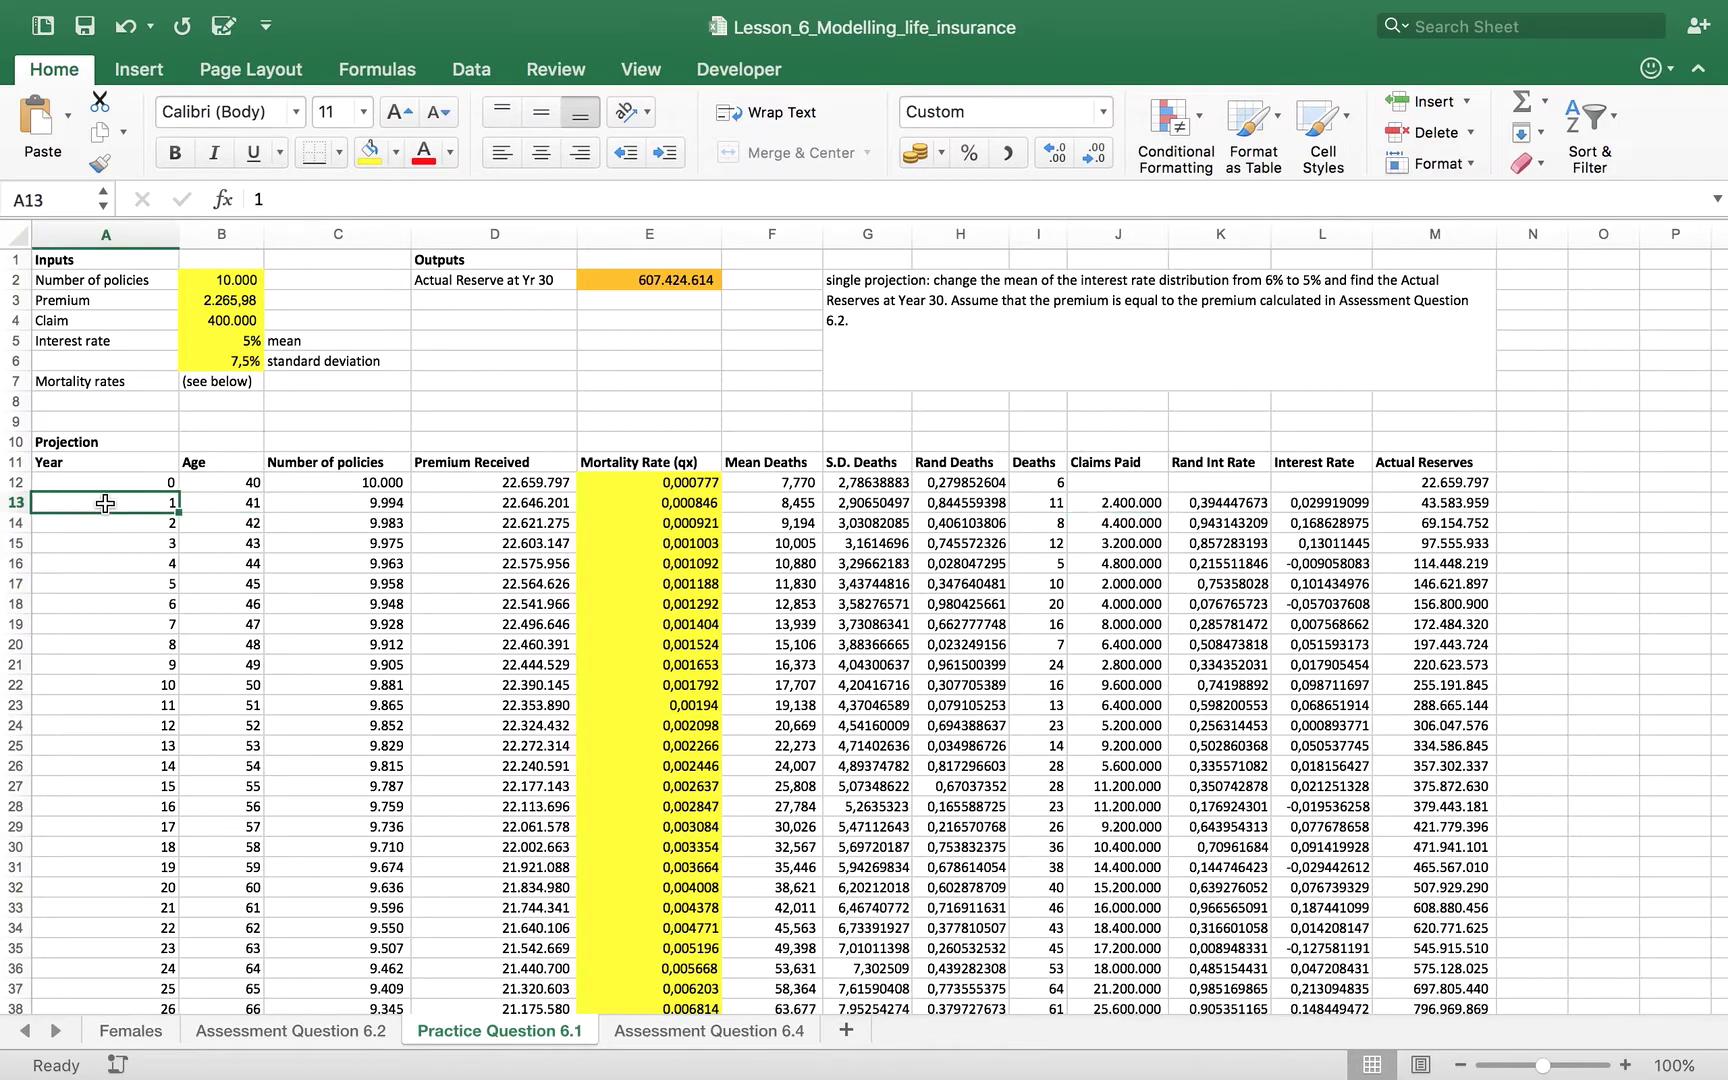
{"action": "left_click", "coordinate": [1120, 503]}
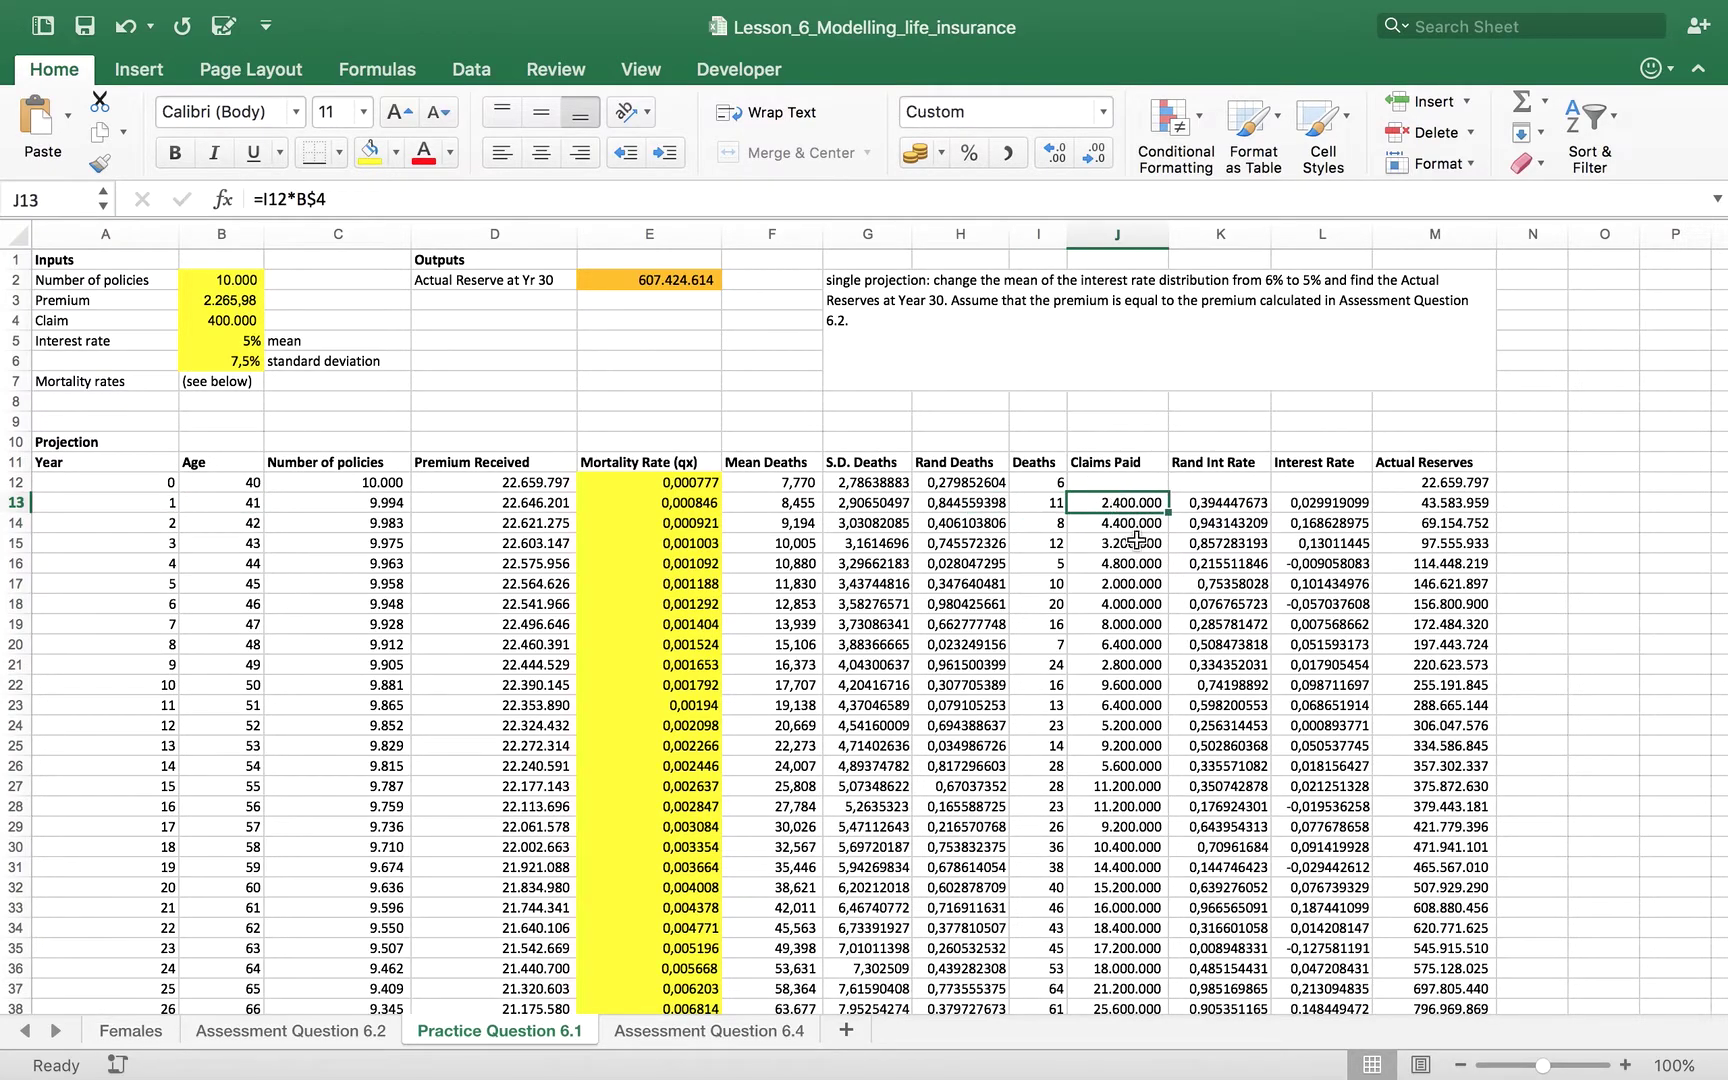
{"action": "left_click", "coordinate": [1123, 522]}
{"action": "double_click", "coordinate": [1123, 522]}
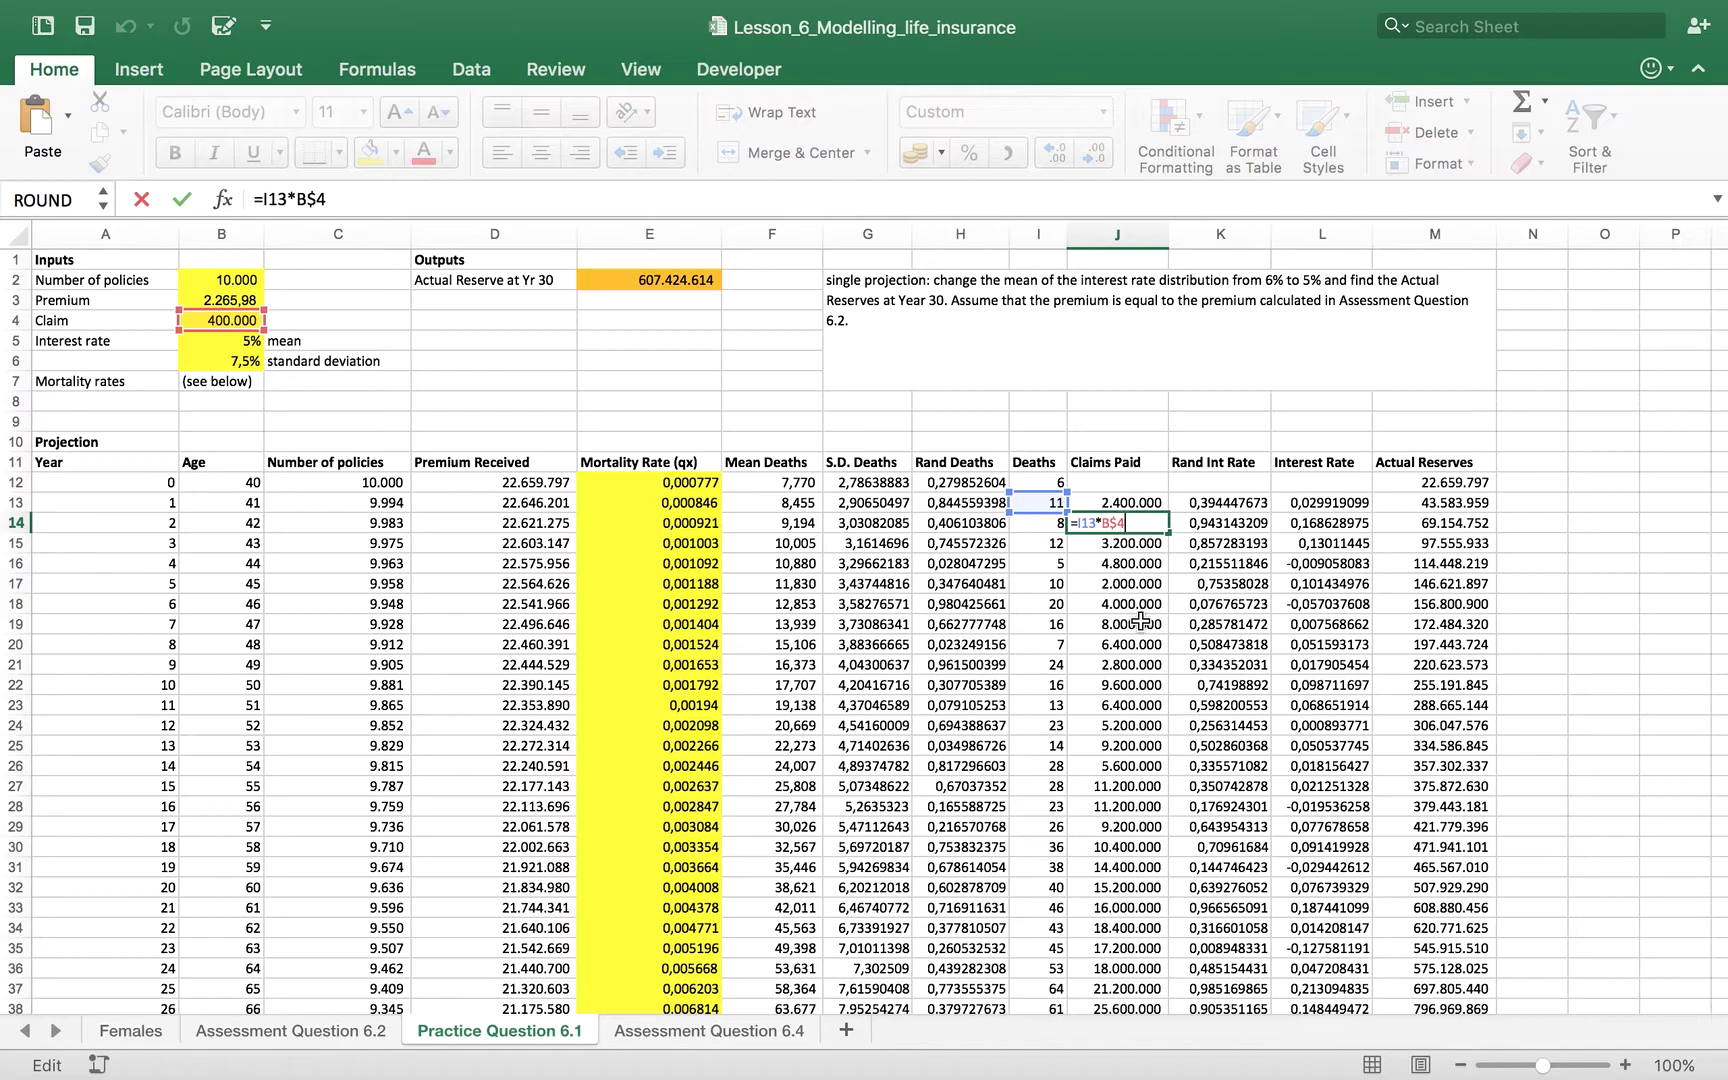
{"action": "key", "text": "Escape"}
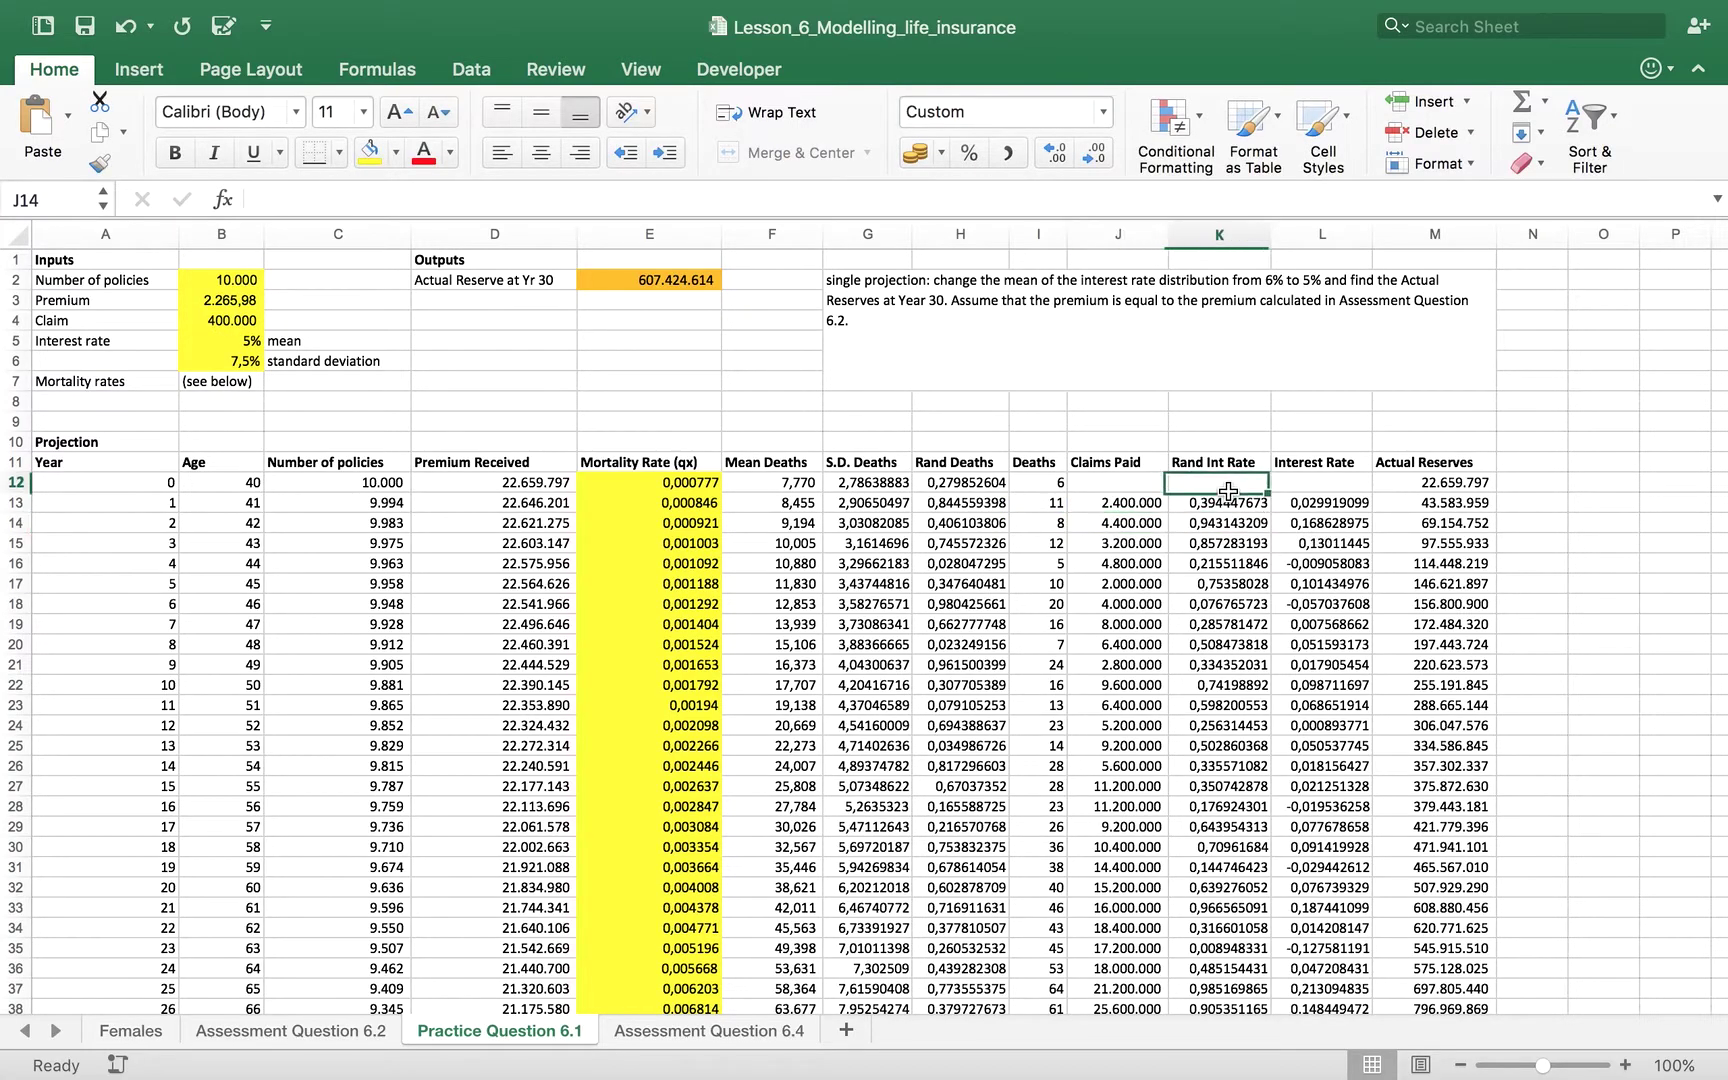
{"action": "left_click", "coordinate": [1226, 486]}
{"action": "left_click", "coordinate": [1228, 505]}
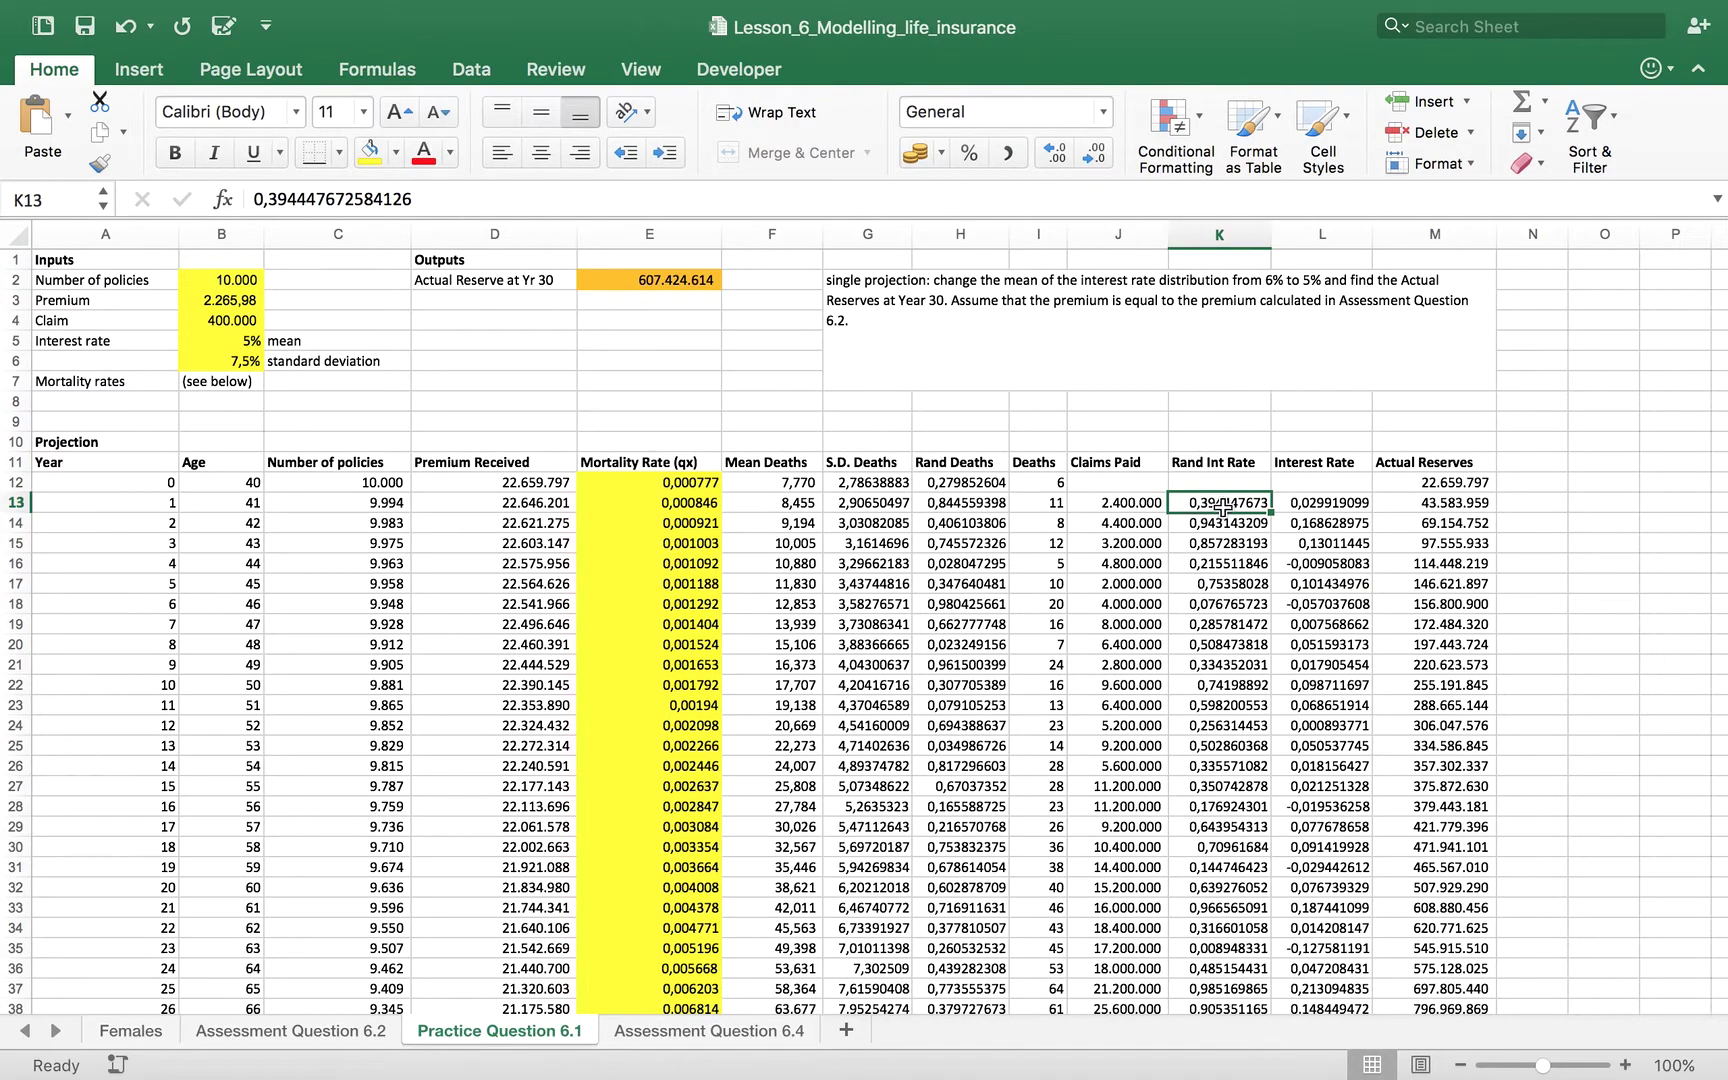
{"action": "left_click", "coordinate": [1201, 424]}
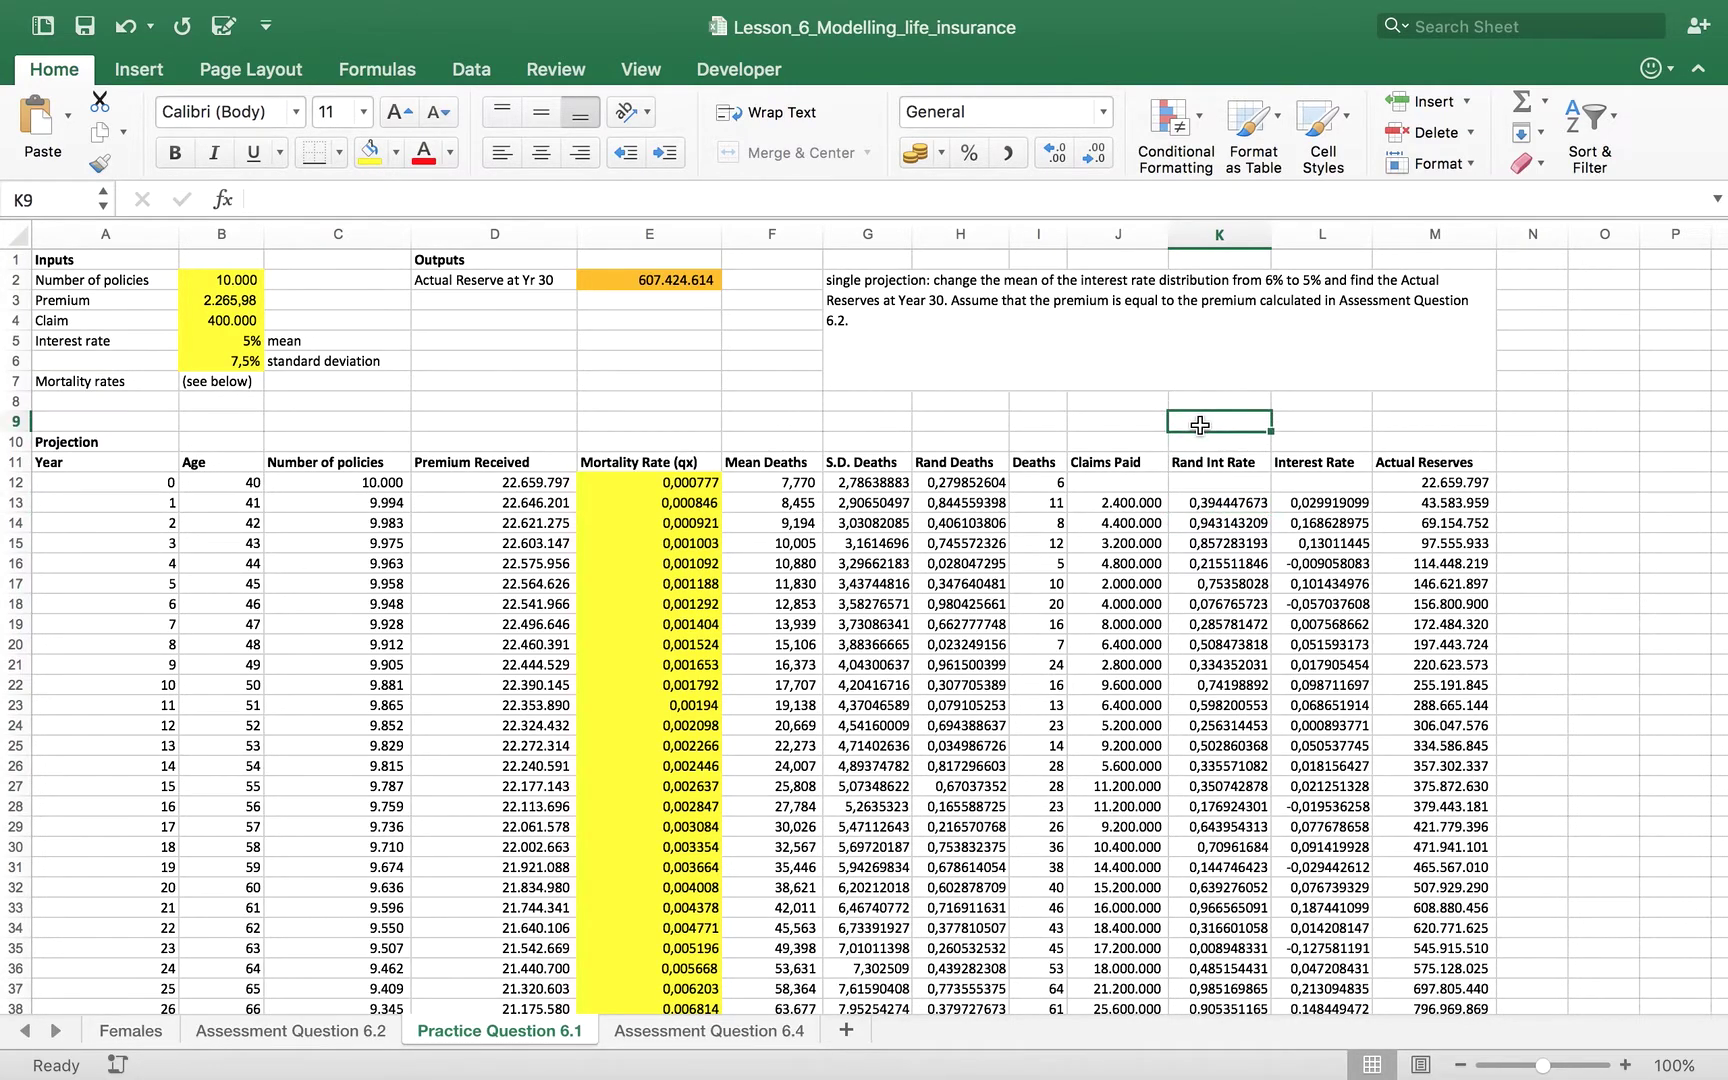
{"action": "type", "text": "+rand("}
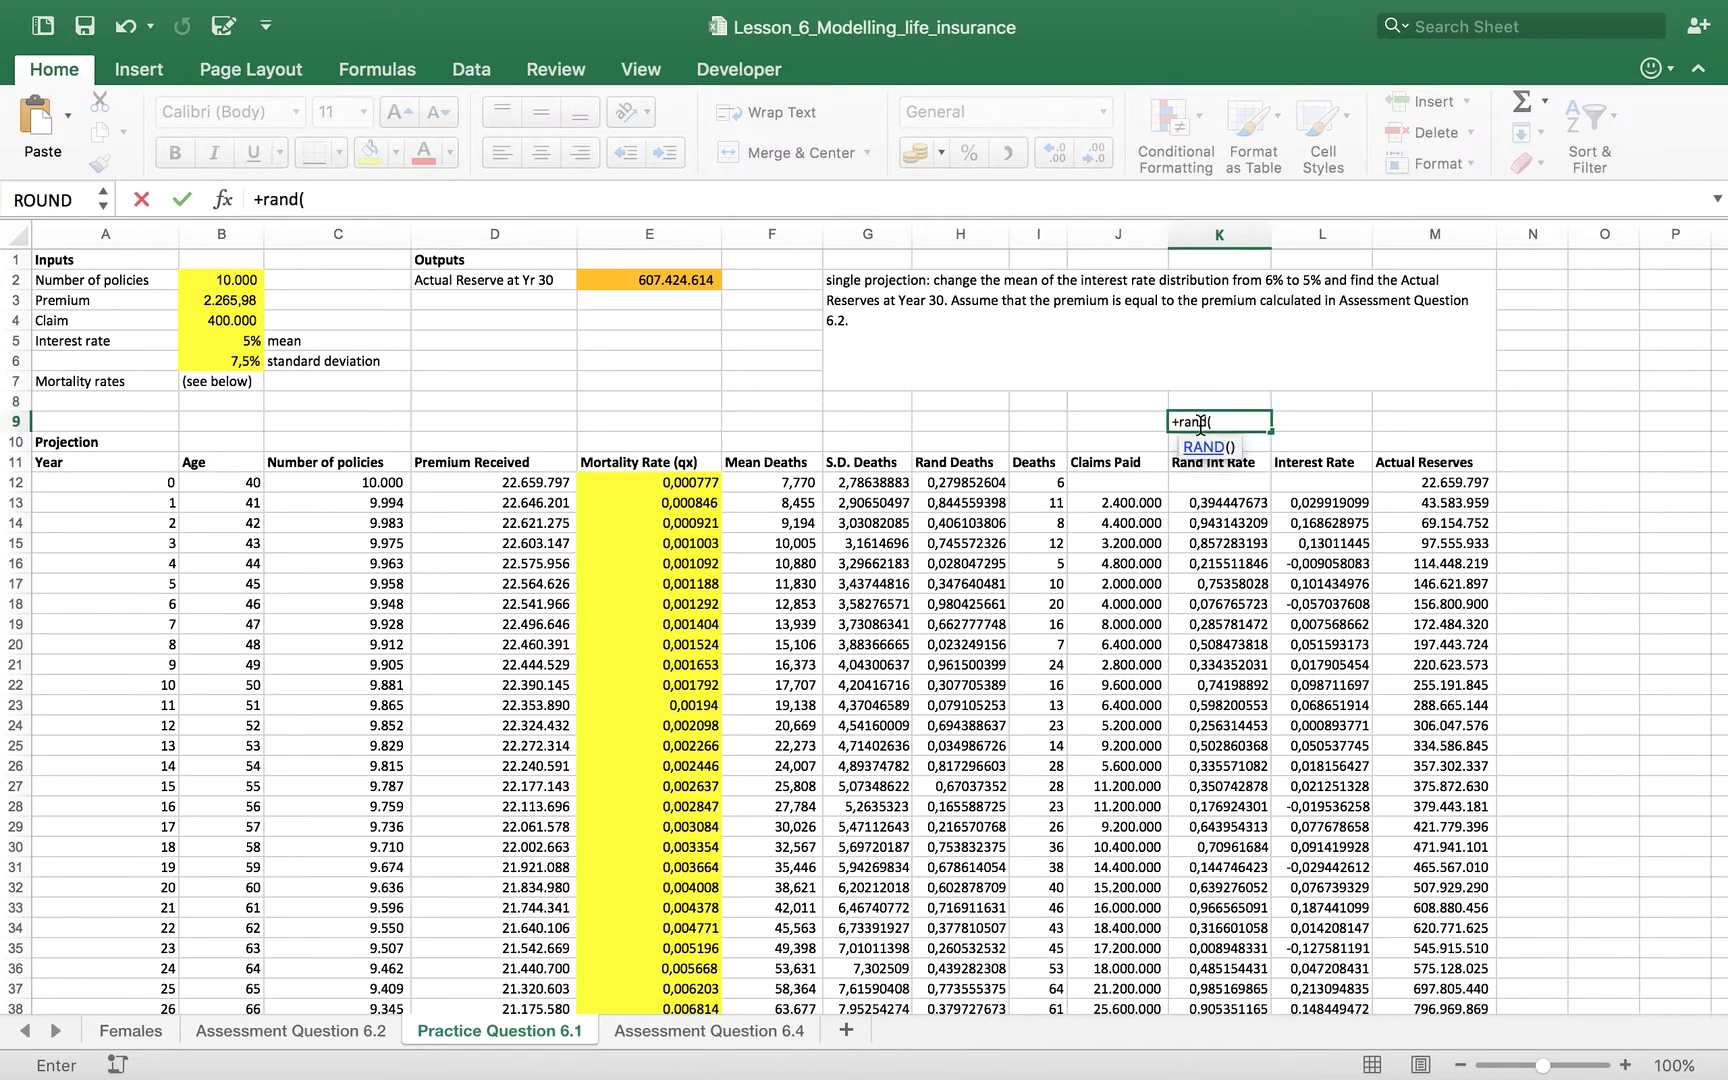
{"action": "key", "text": "Escape"}
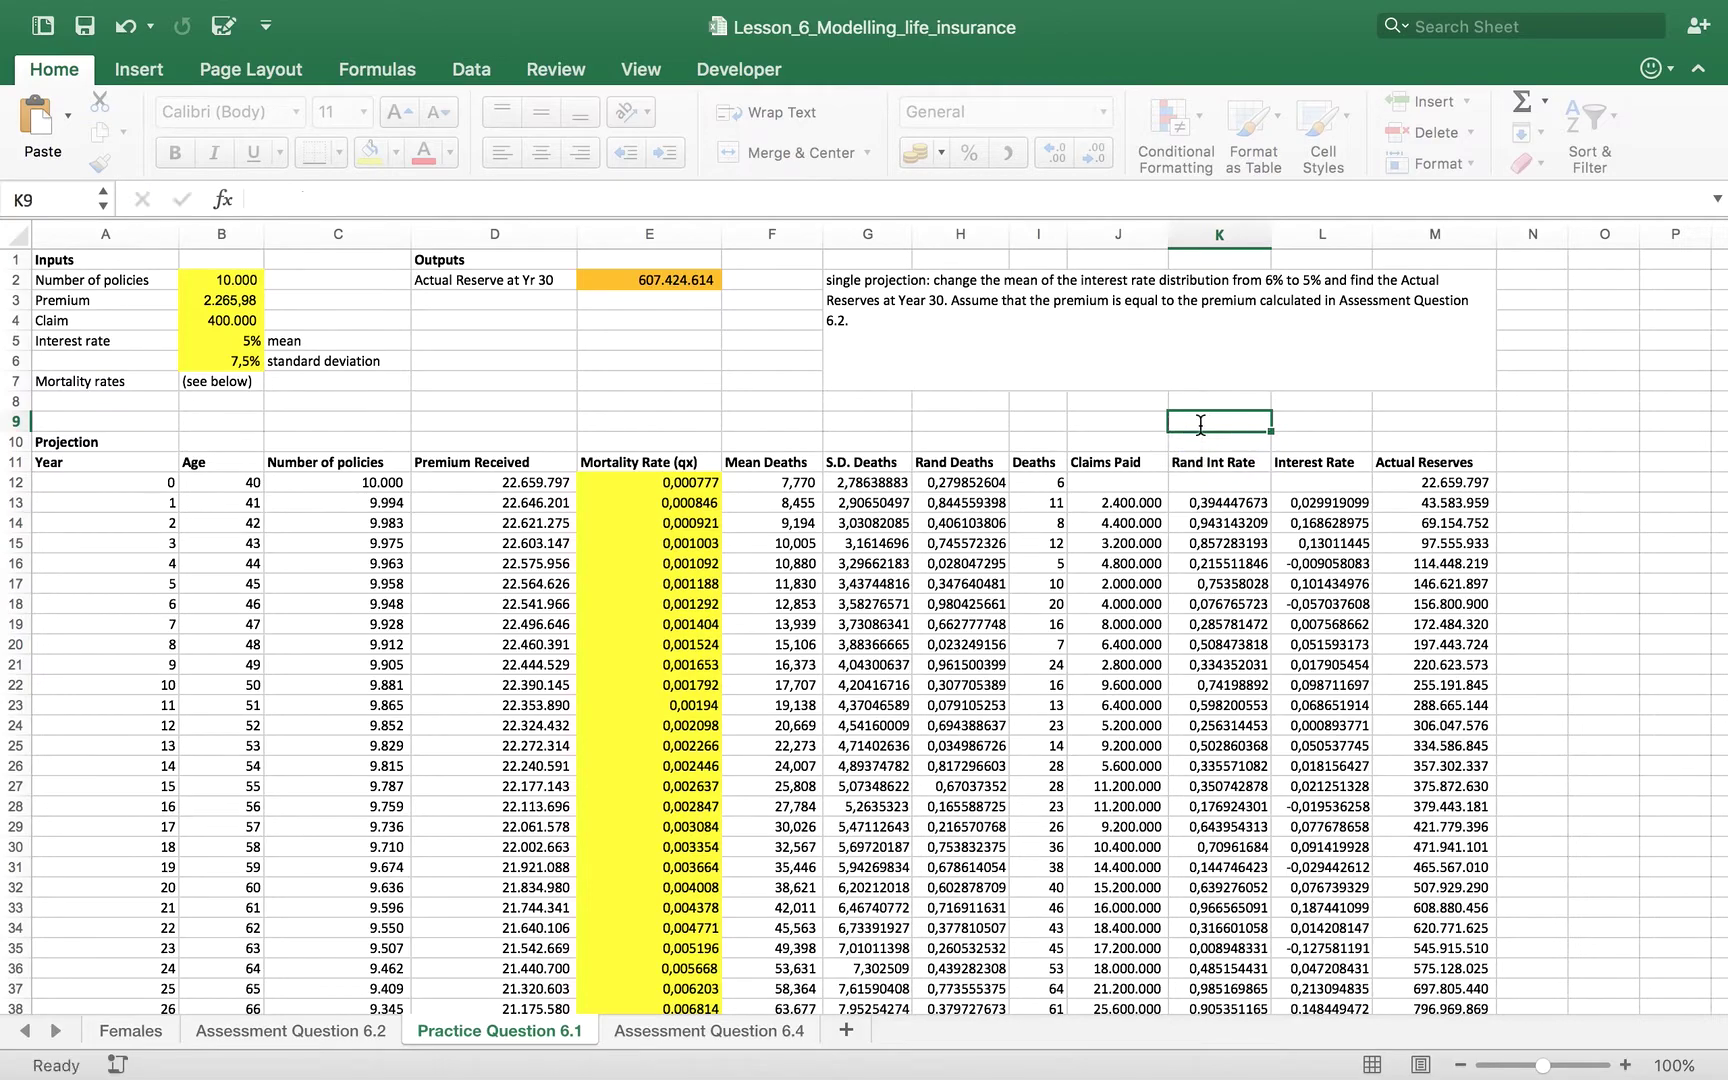
{"action": "left_click", "coordinate": [1225, 503]}
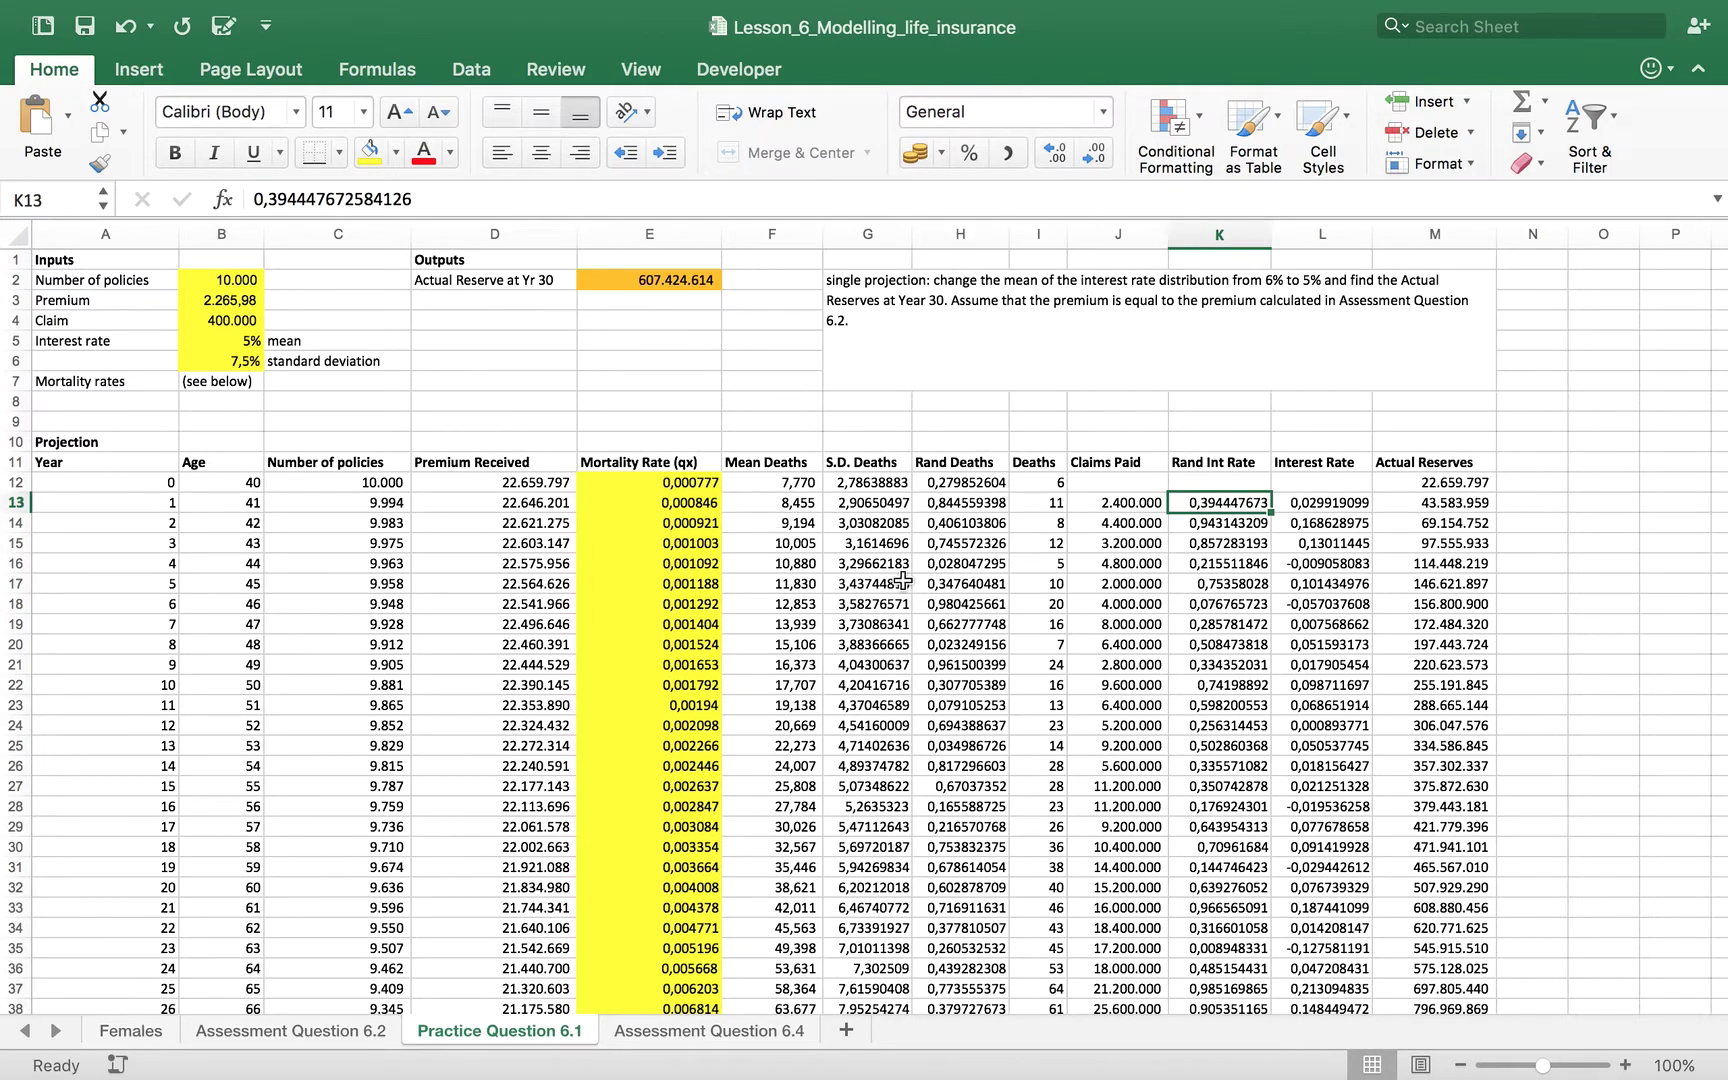
{"action": "mouse_move", "coordinate": [1043, 8]}
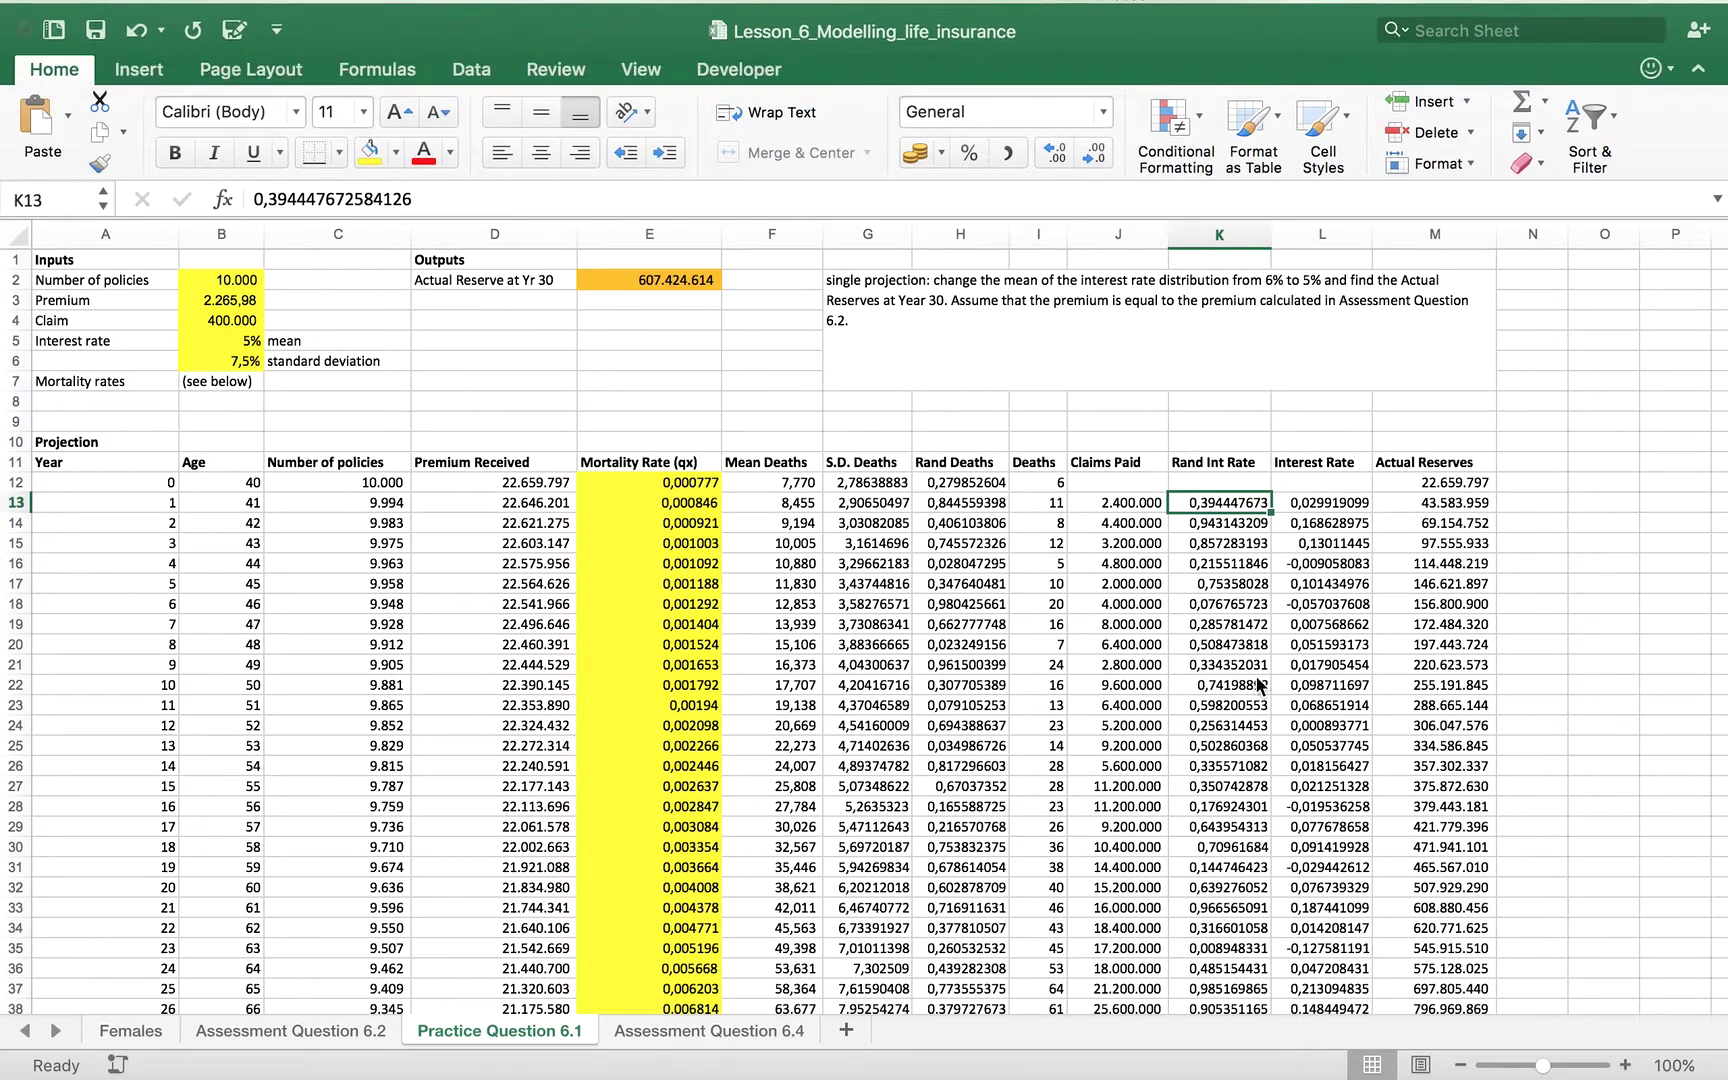
{"action": "left_click", "coordinate": [1322, 503]}
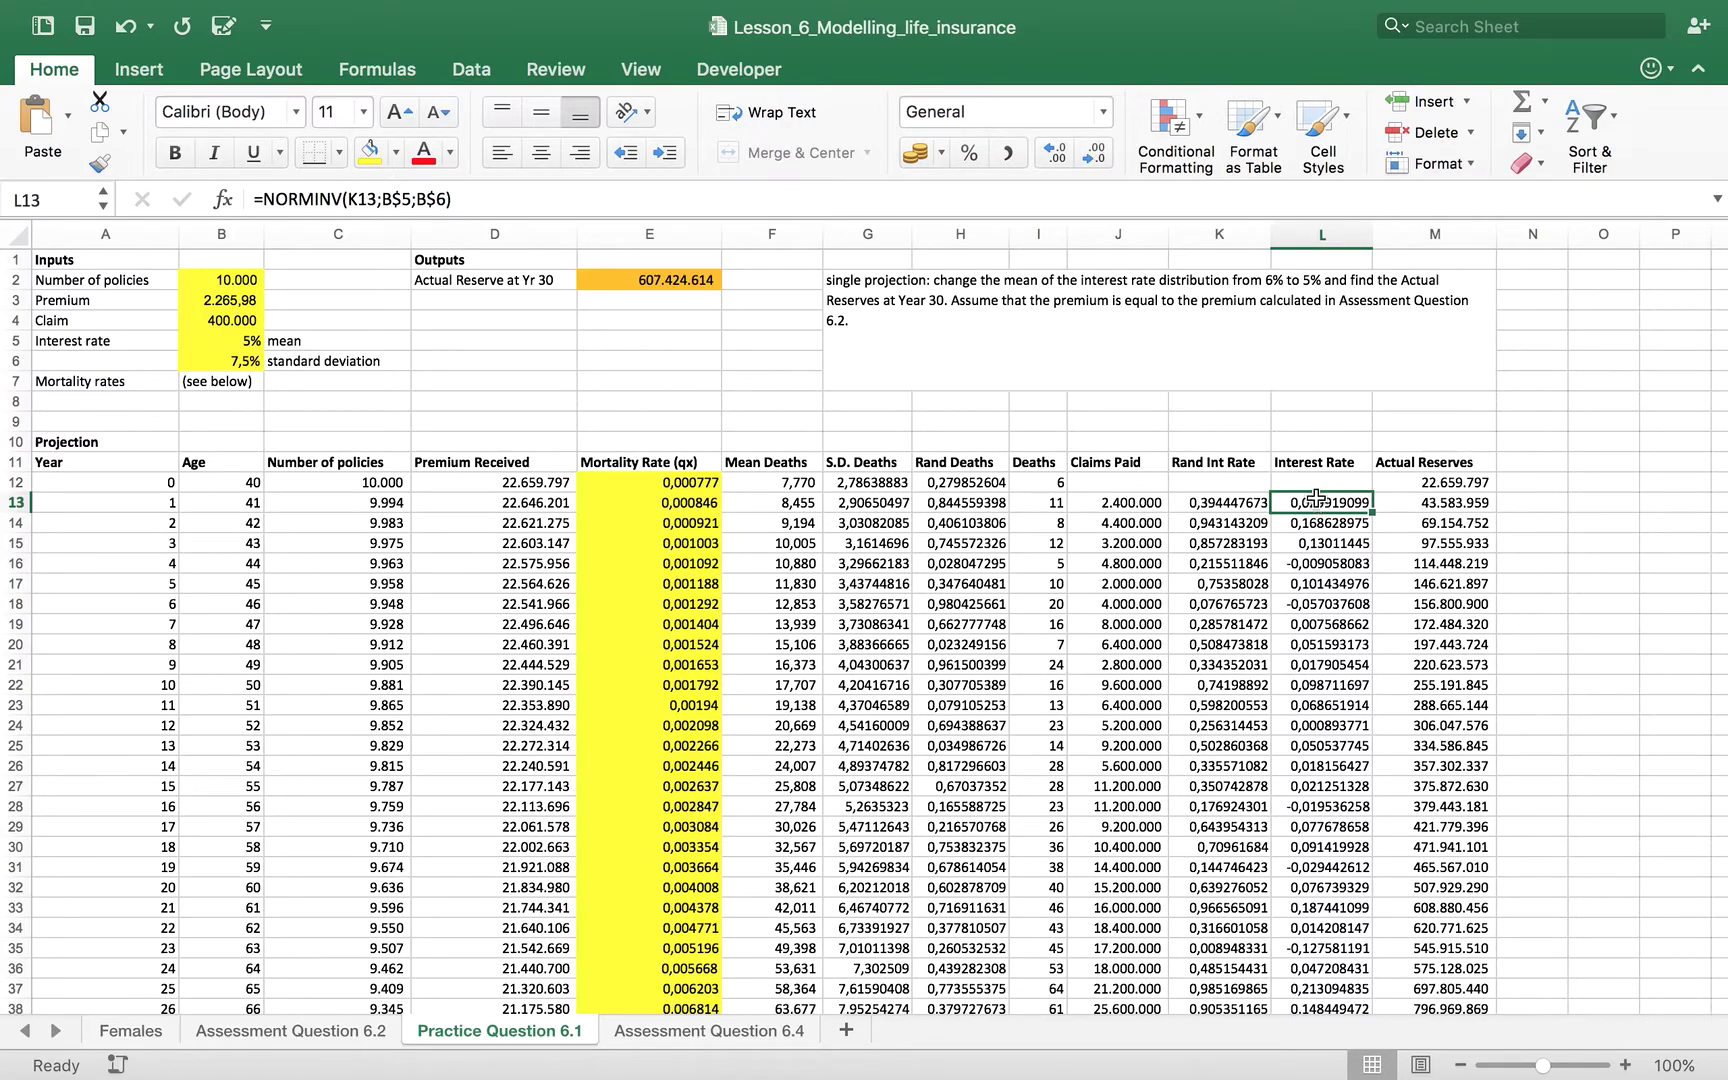
{"action": "left_click", "coordinate": [1318, 502]}
{"action": "double_click", "coordinate": [1318, 502]}
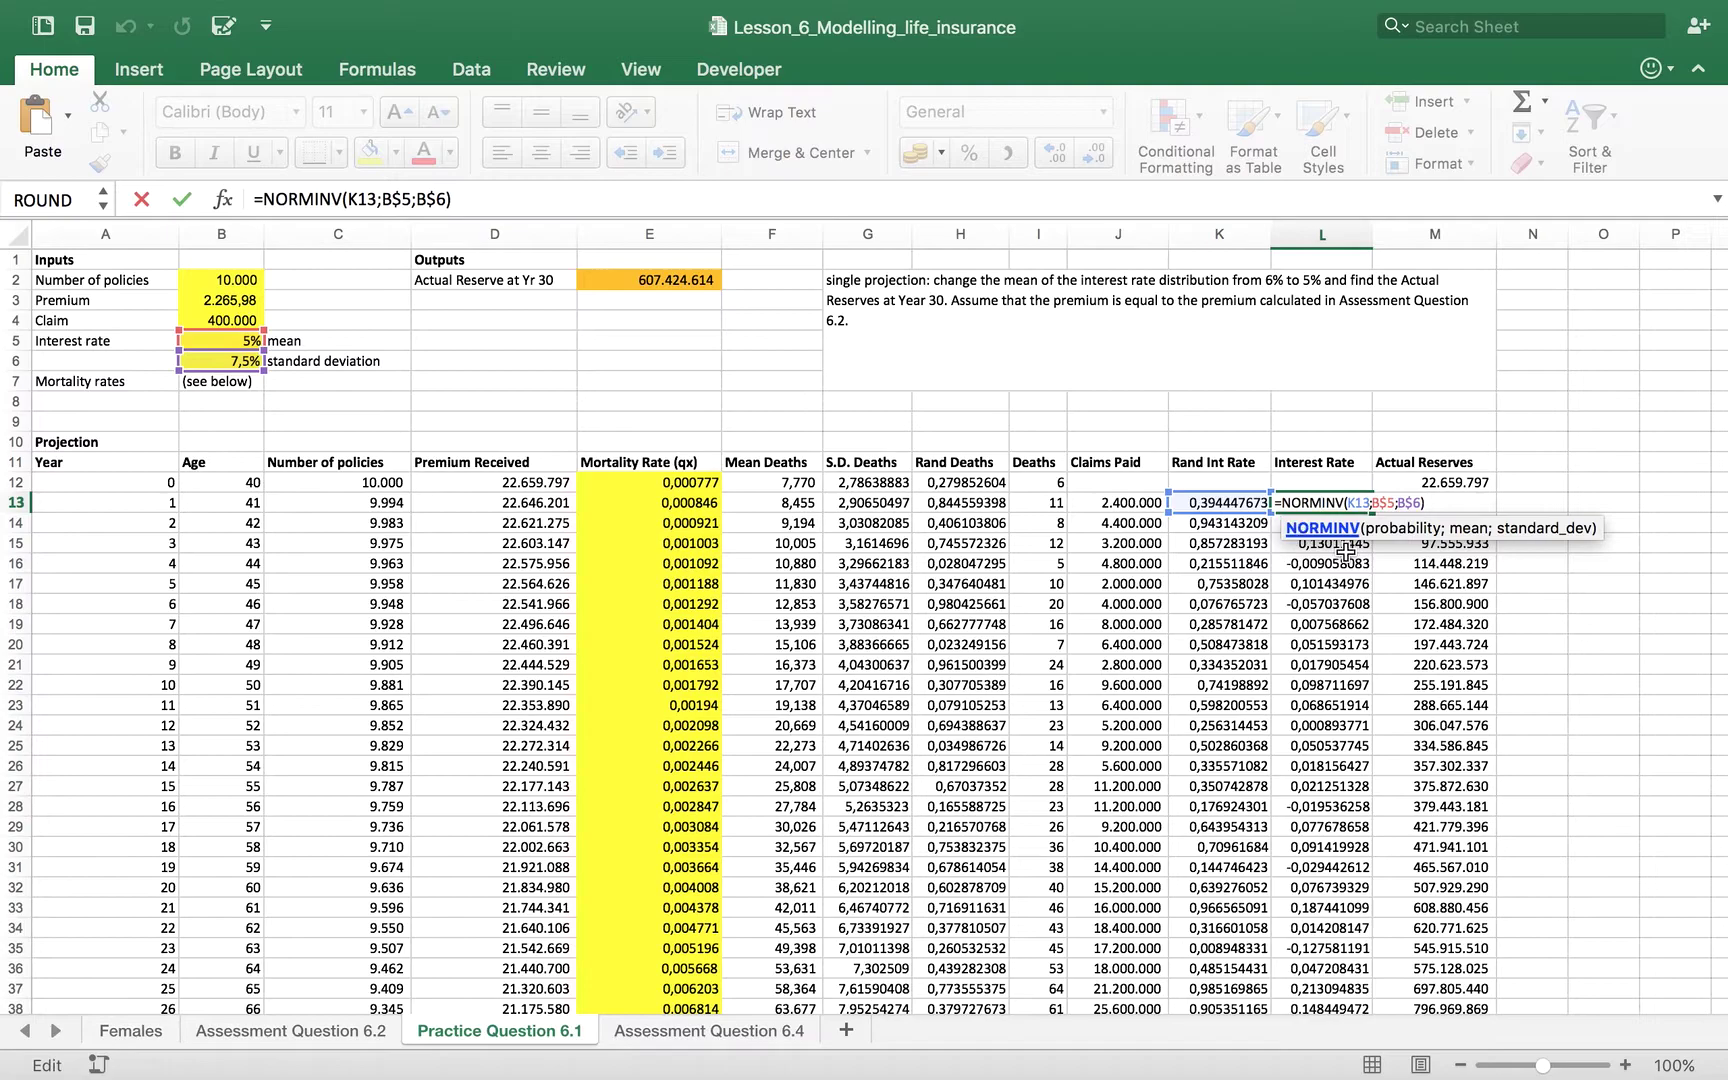
{"action": "key", "text": "Return"}
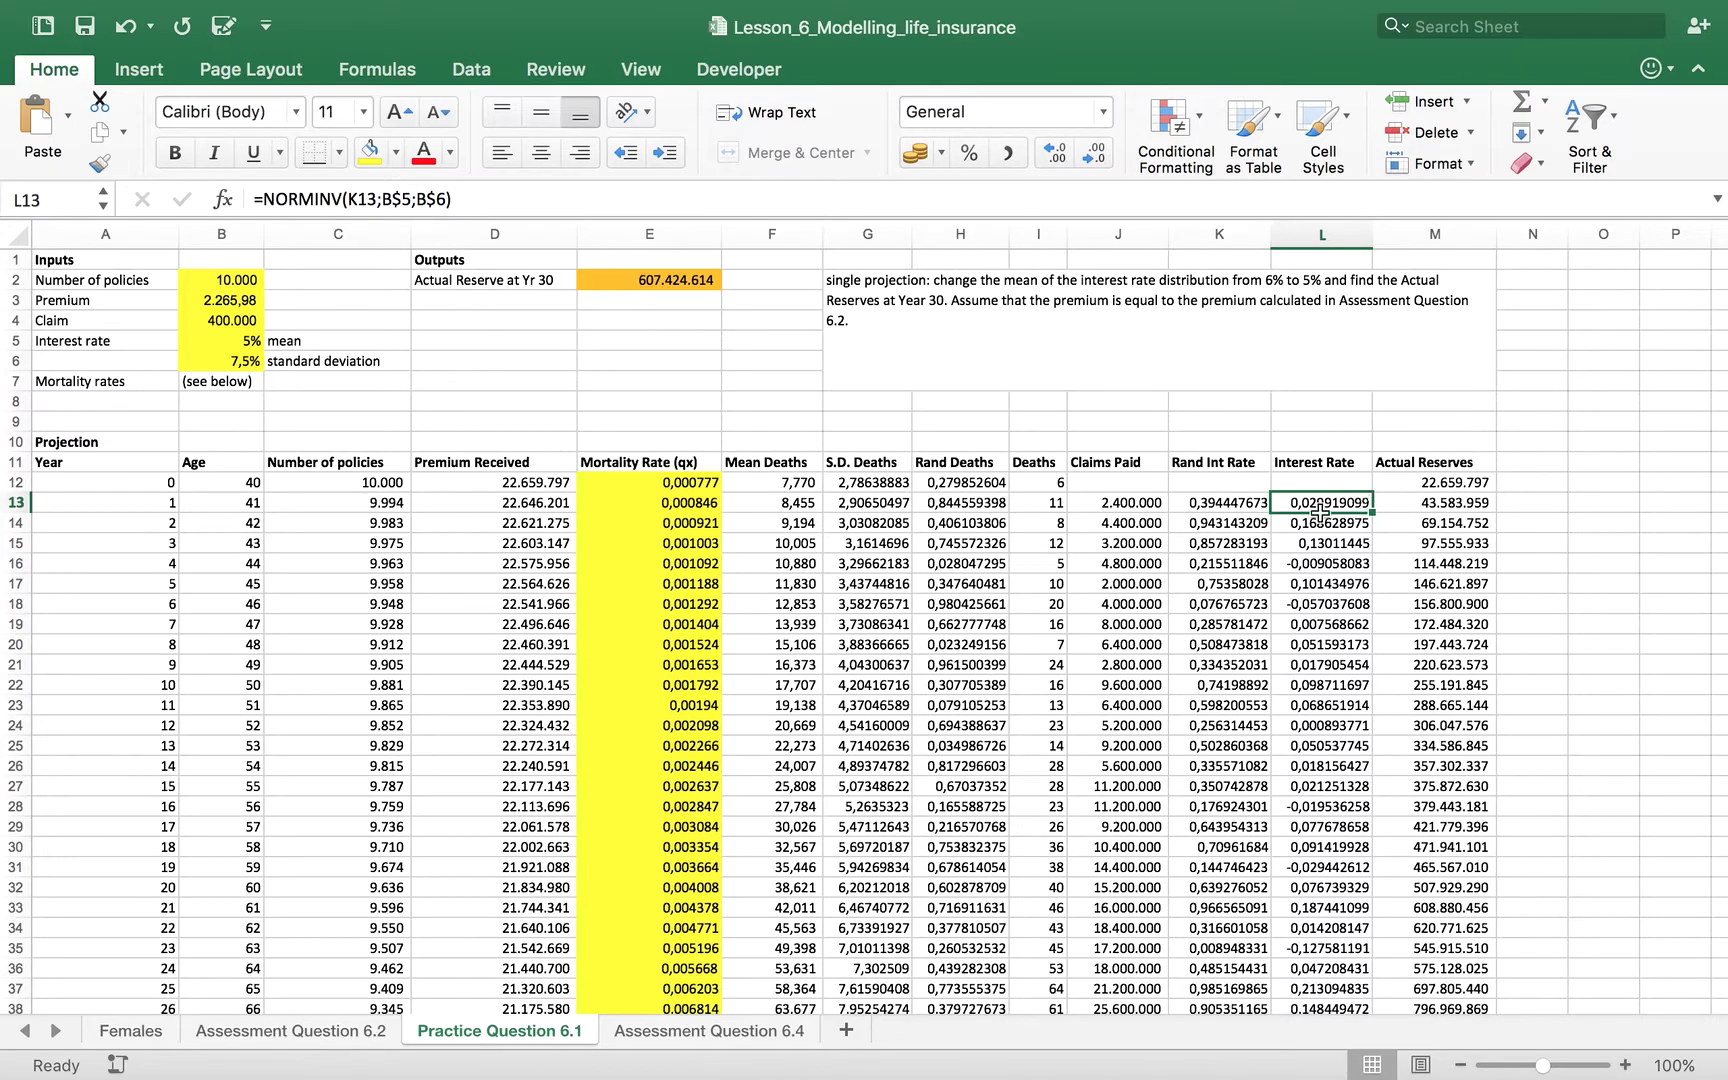
- Set the year-0 Actual Reserve in M12 to =D12, the premium received
{"action": "left_click", "coordinate": [1446, 510]}
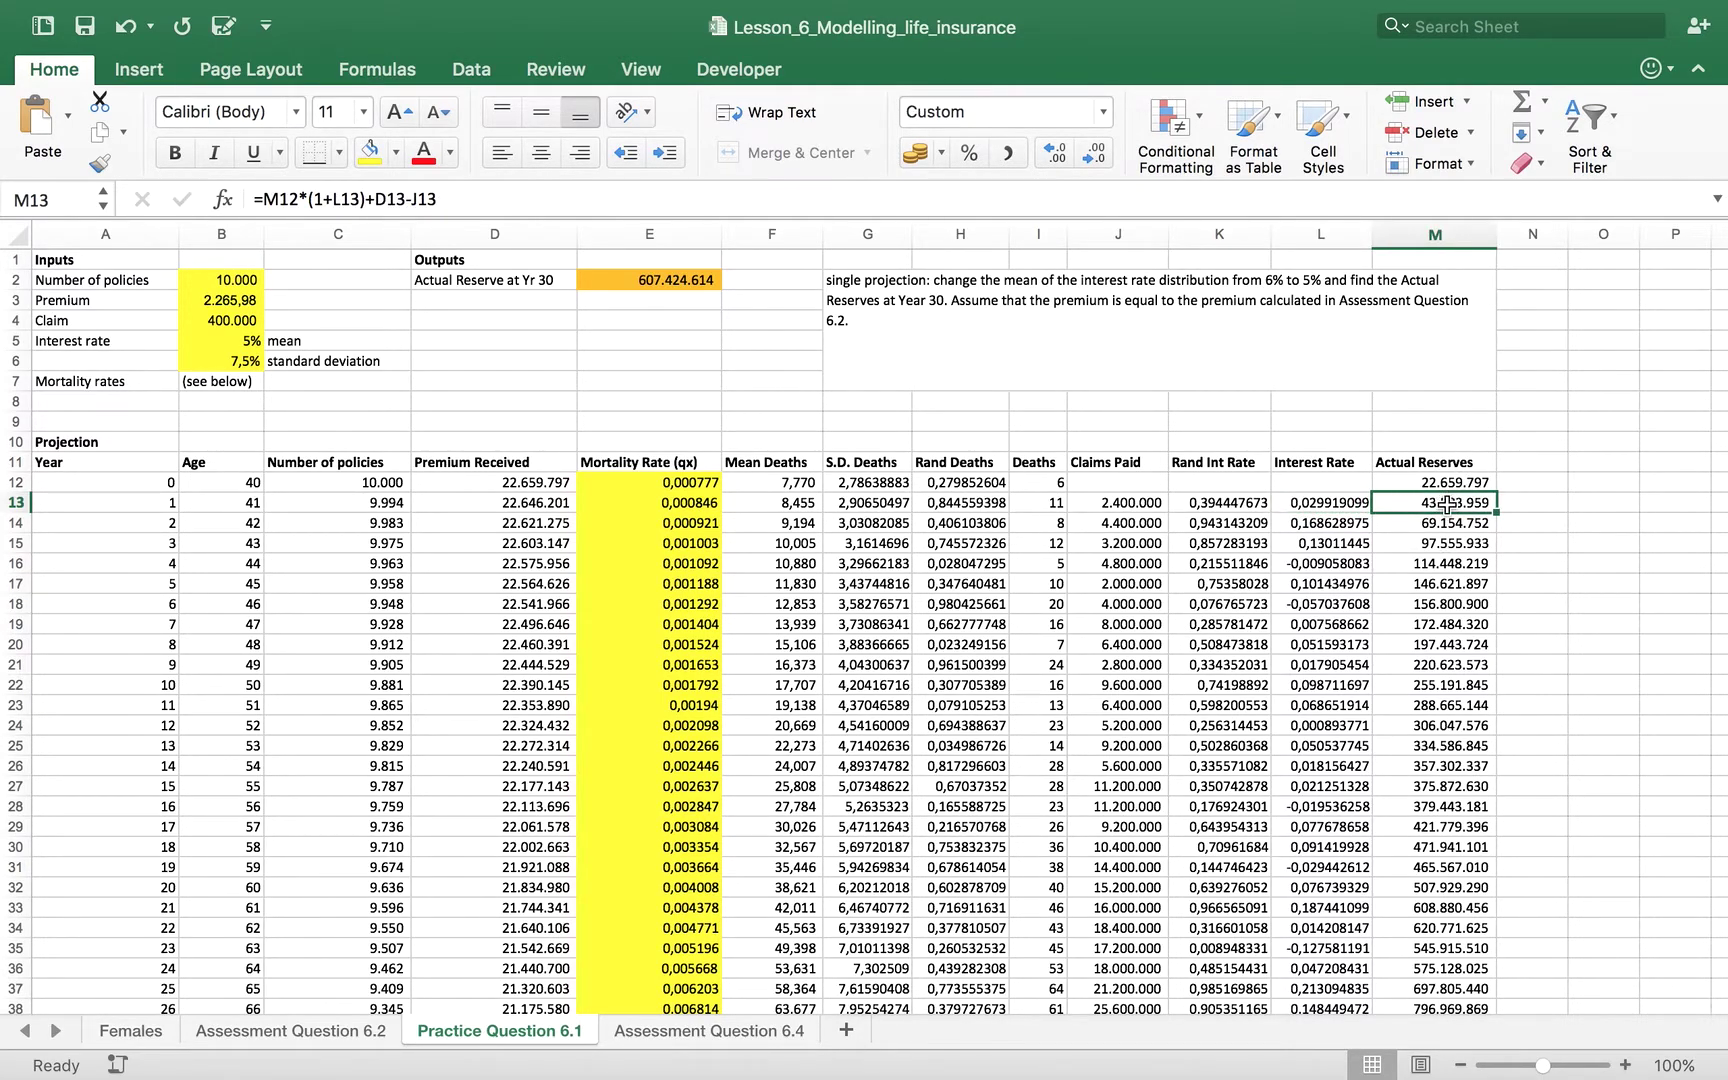
{"action": "double_click", "coordinate": [1446, 508]}
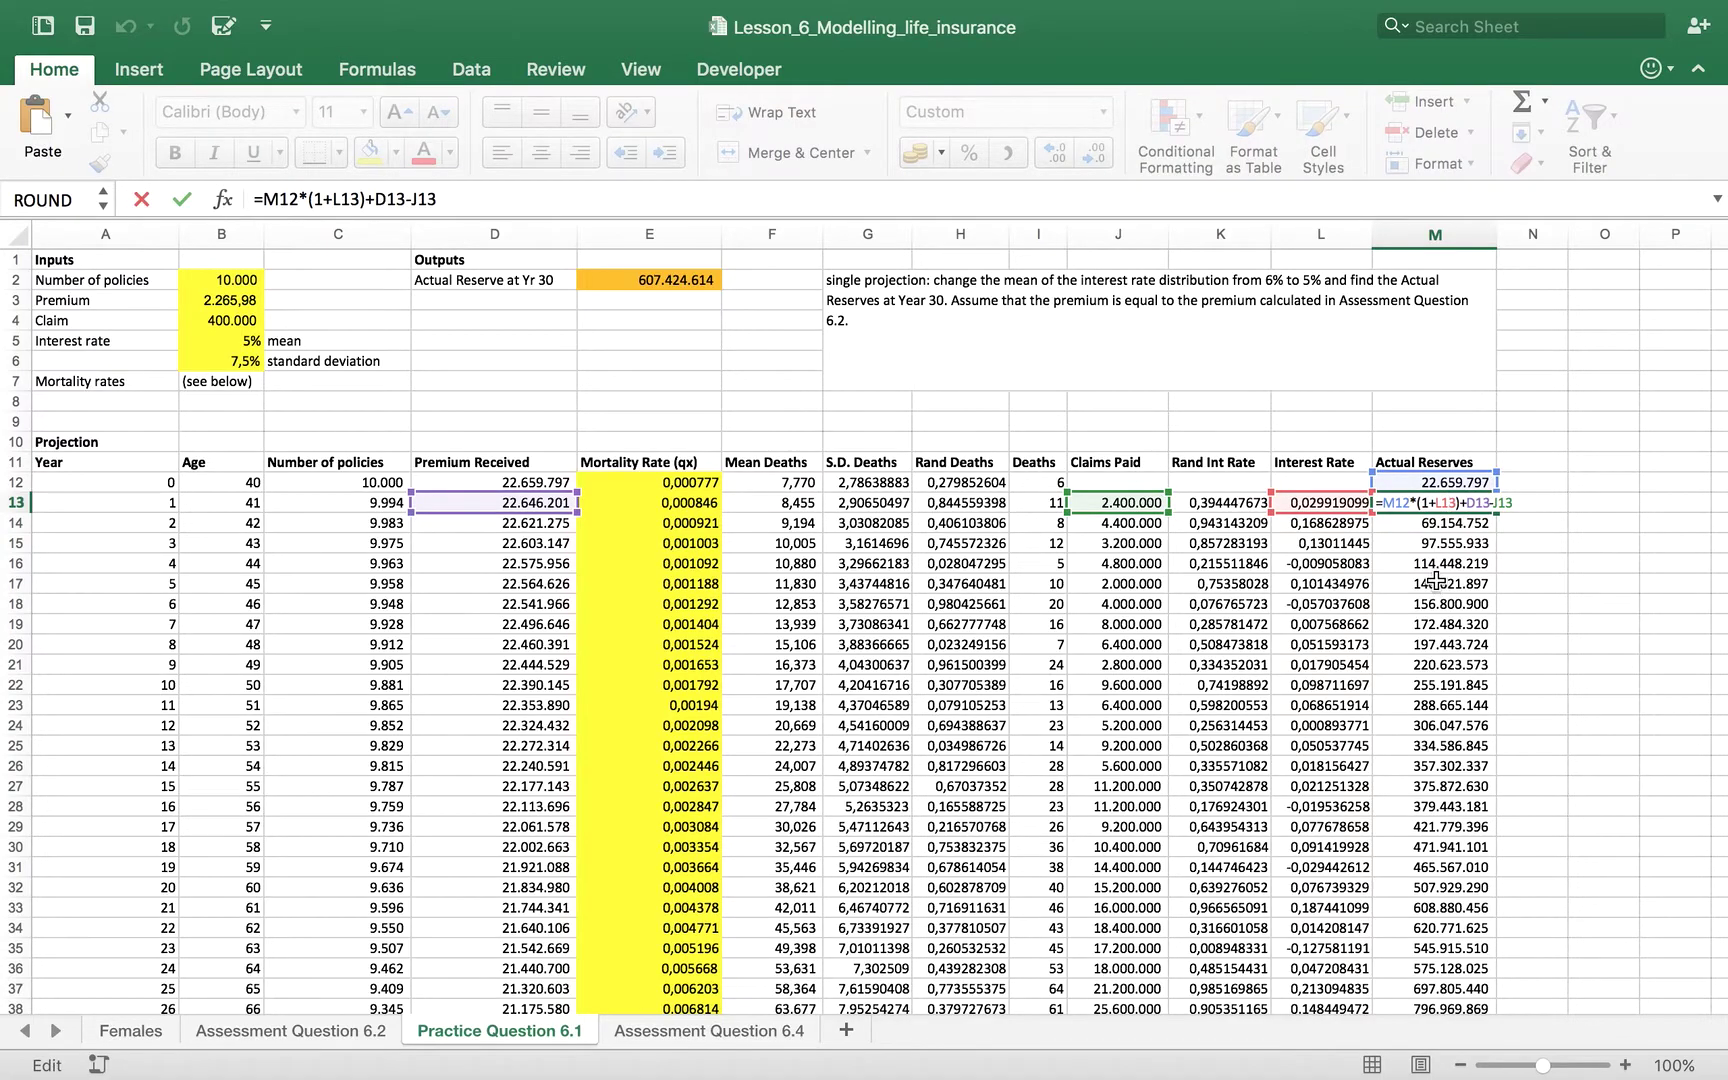
{"action": "key", "text": "Escape"}
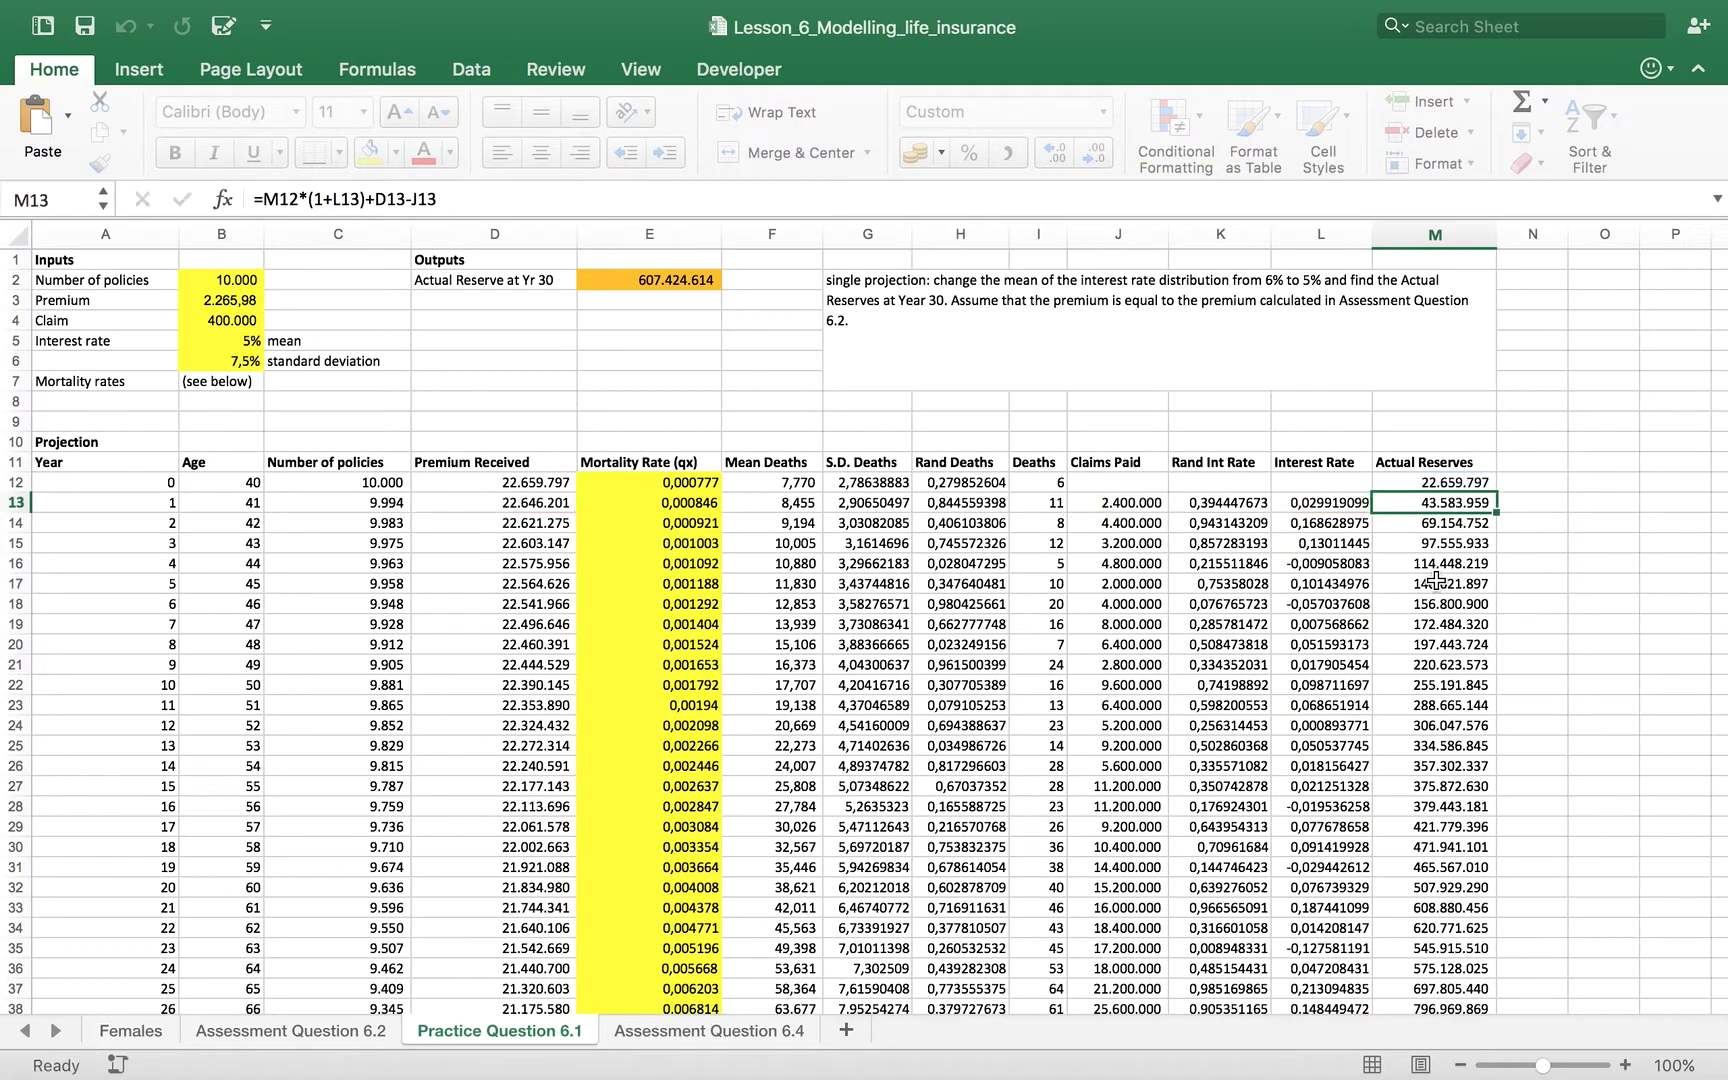
{"action": "left_click", "coordinate": [1447, 482]}
{"action": "type", "text": "=D12"}
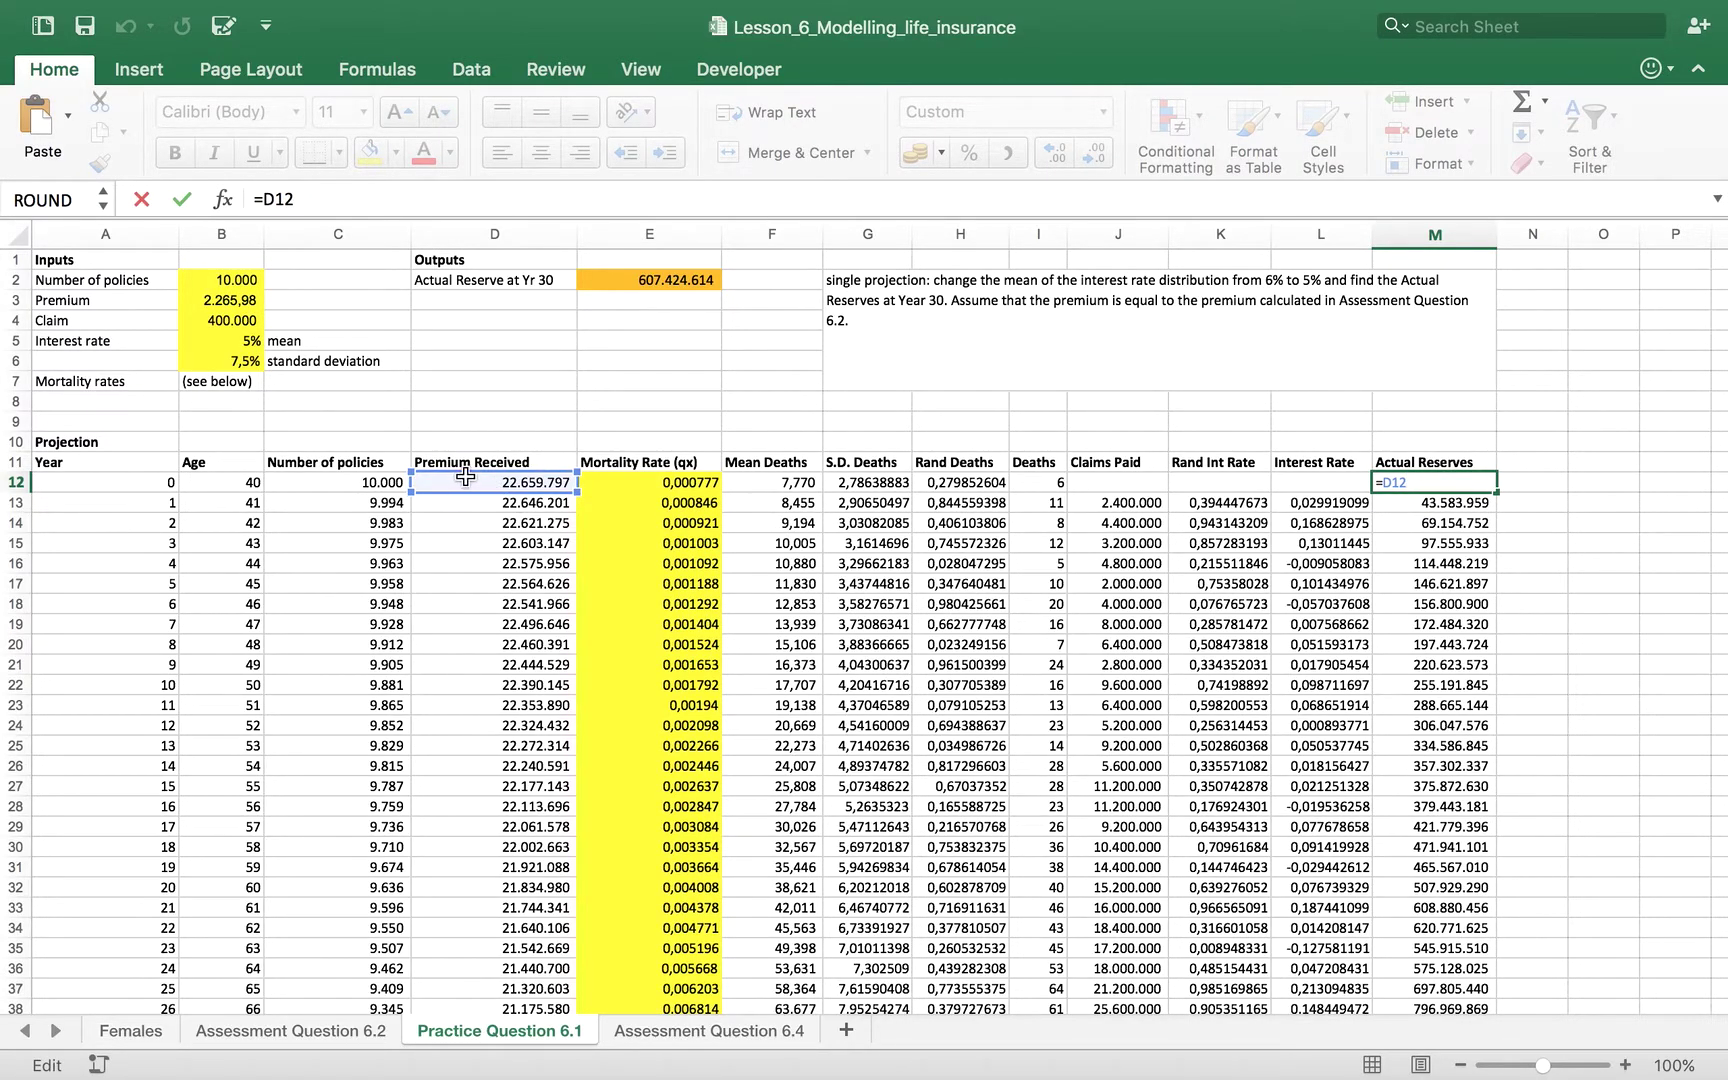
{"action": "key", "text": "Return"}
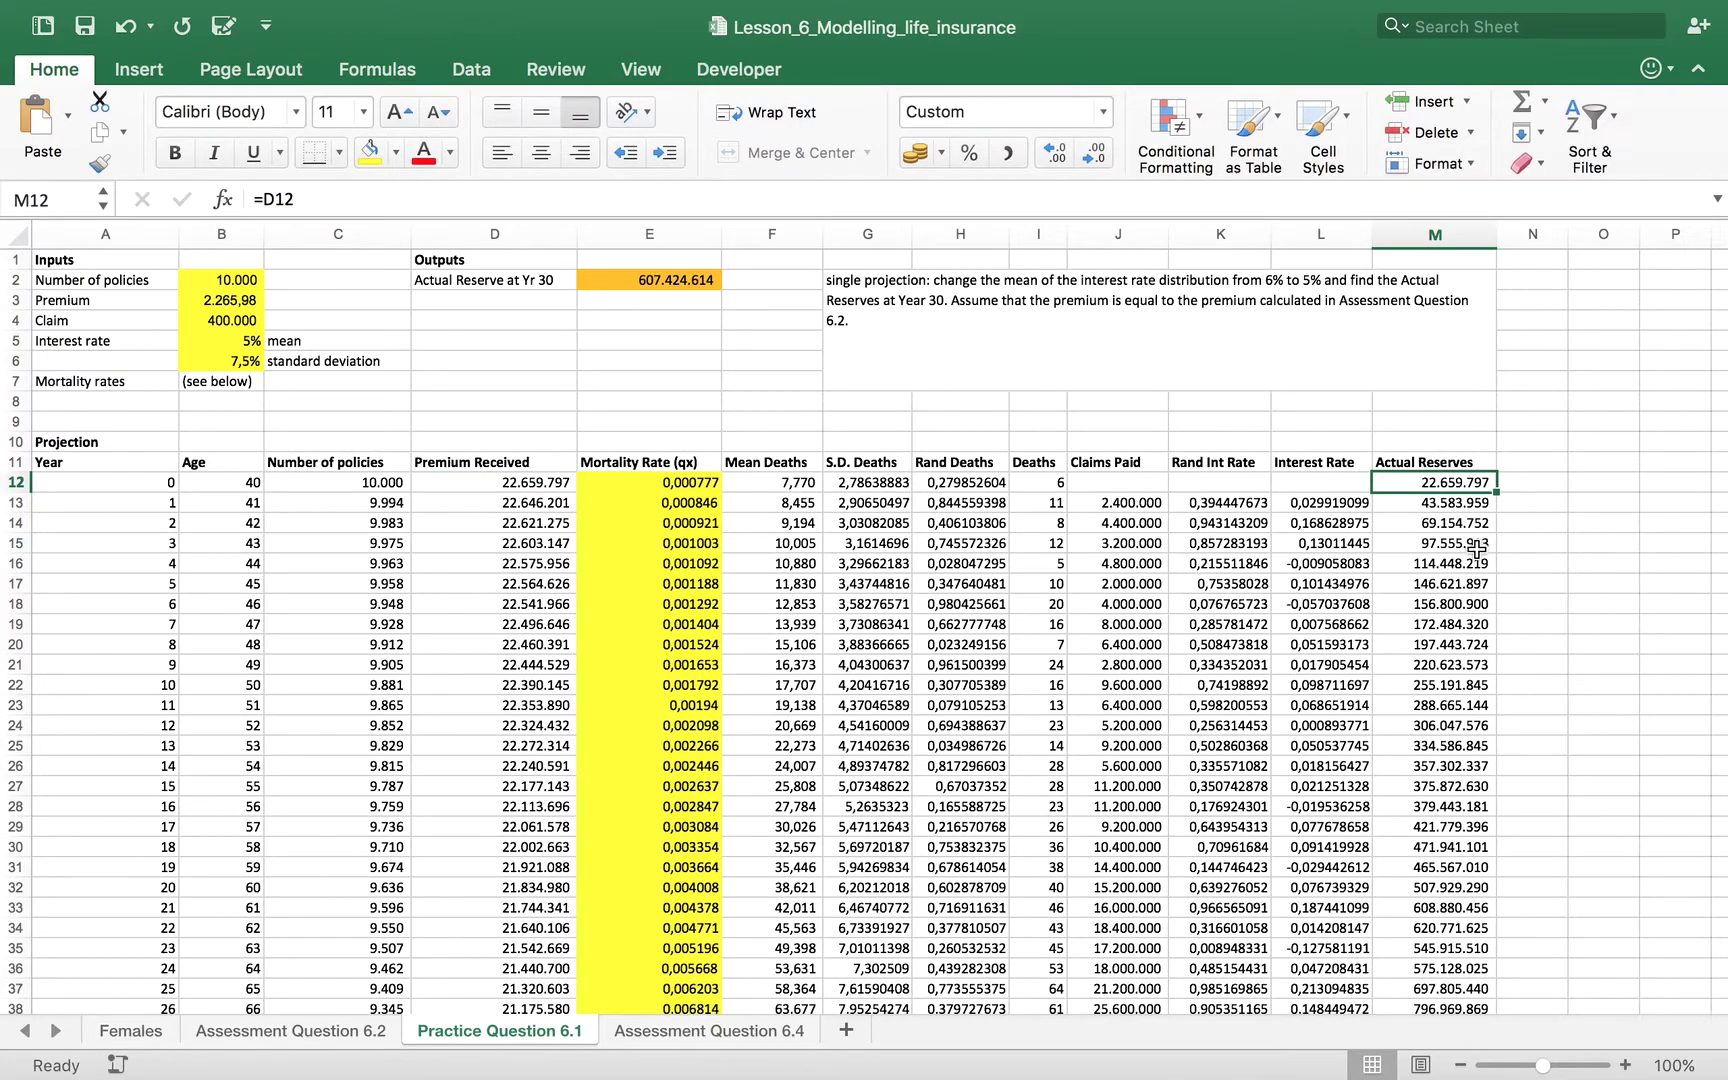
- Confirm the year-1 reserve formula =M12*(1+L13)+D13-J13 and check the year-0 policy count source
{"action": "double_click", "coordinate": [1450, 503]}
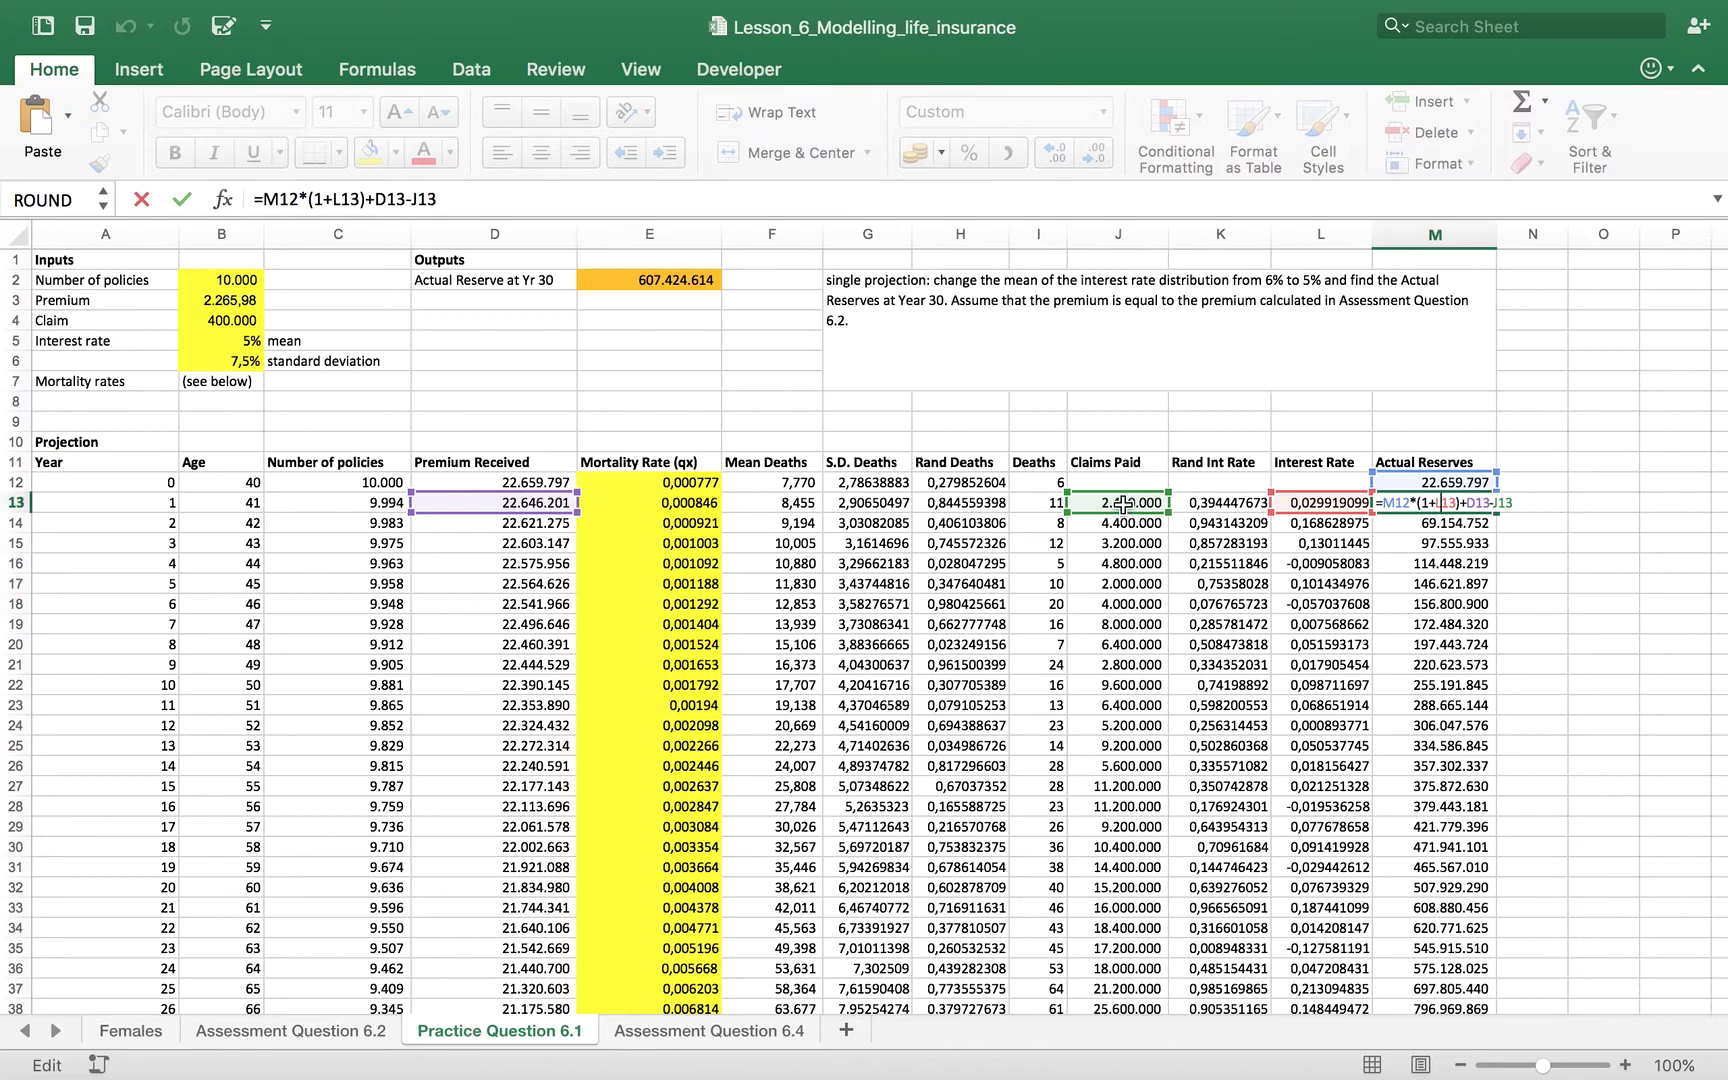
{"action": "key", "text": "Return"}
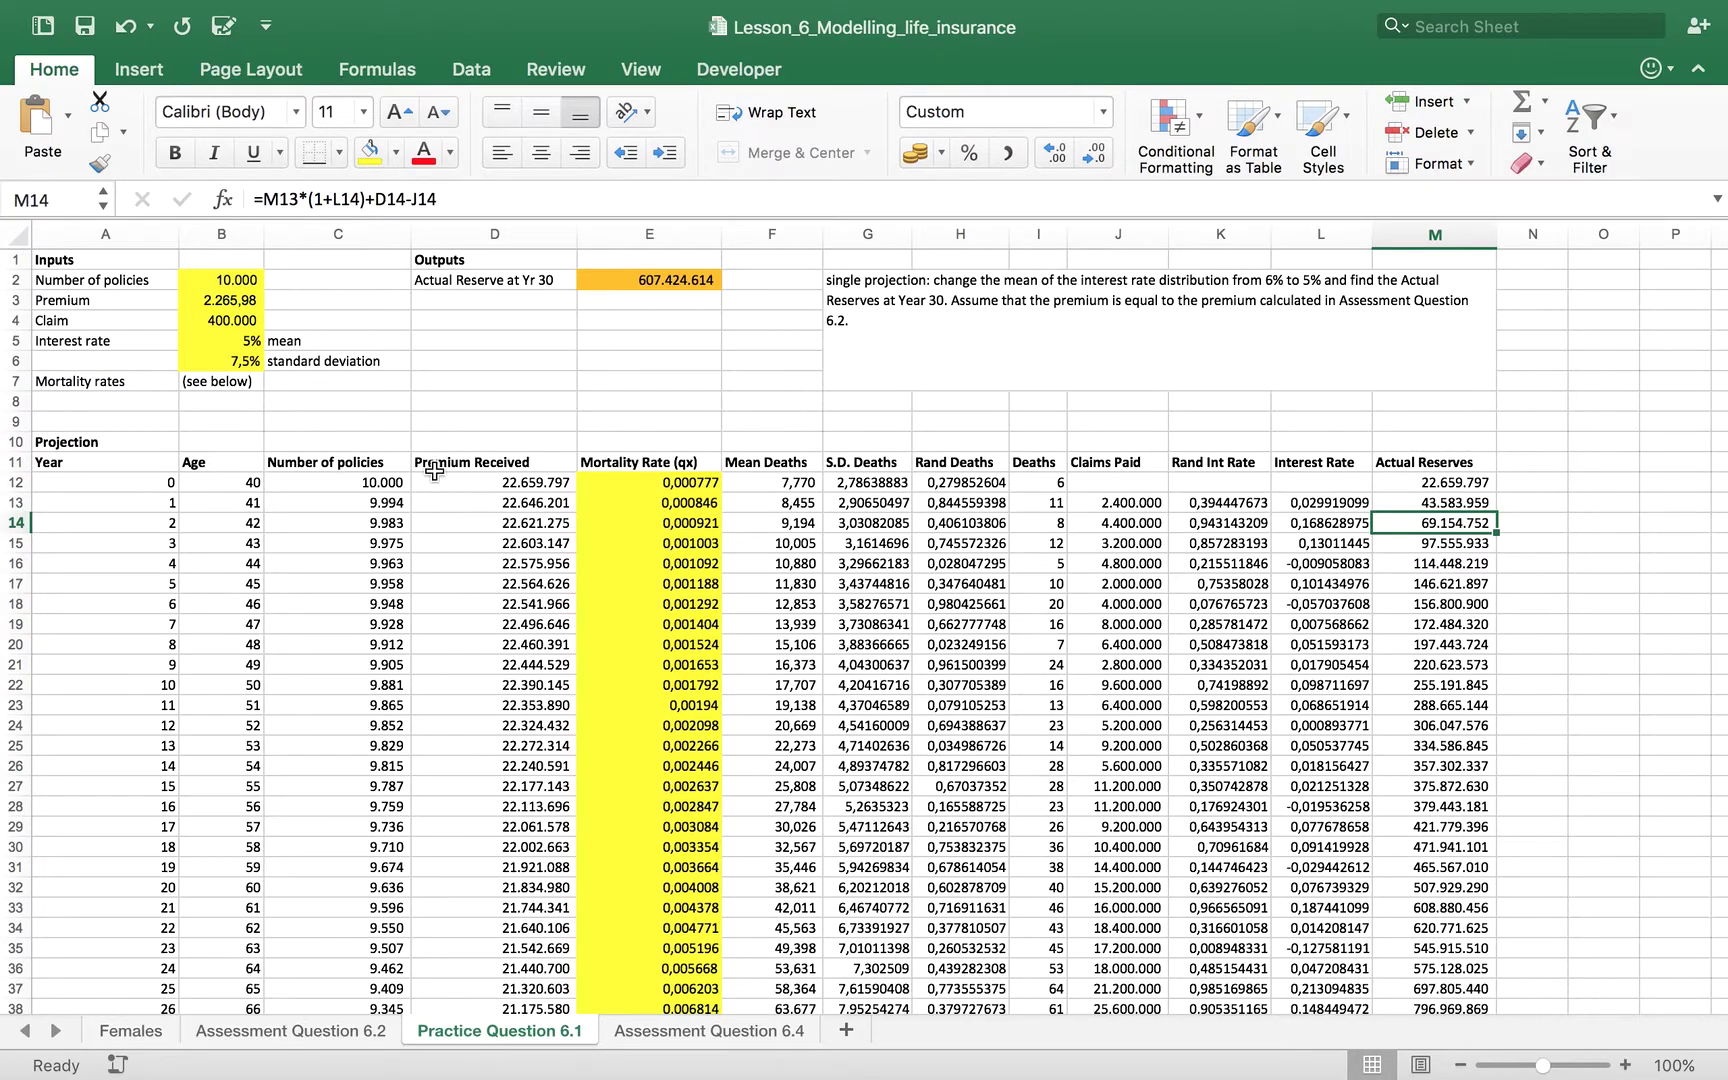
{"action": "left_click", "coordinate": [395, 480]}
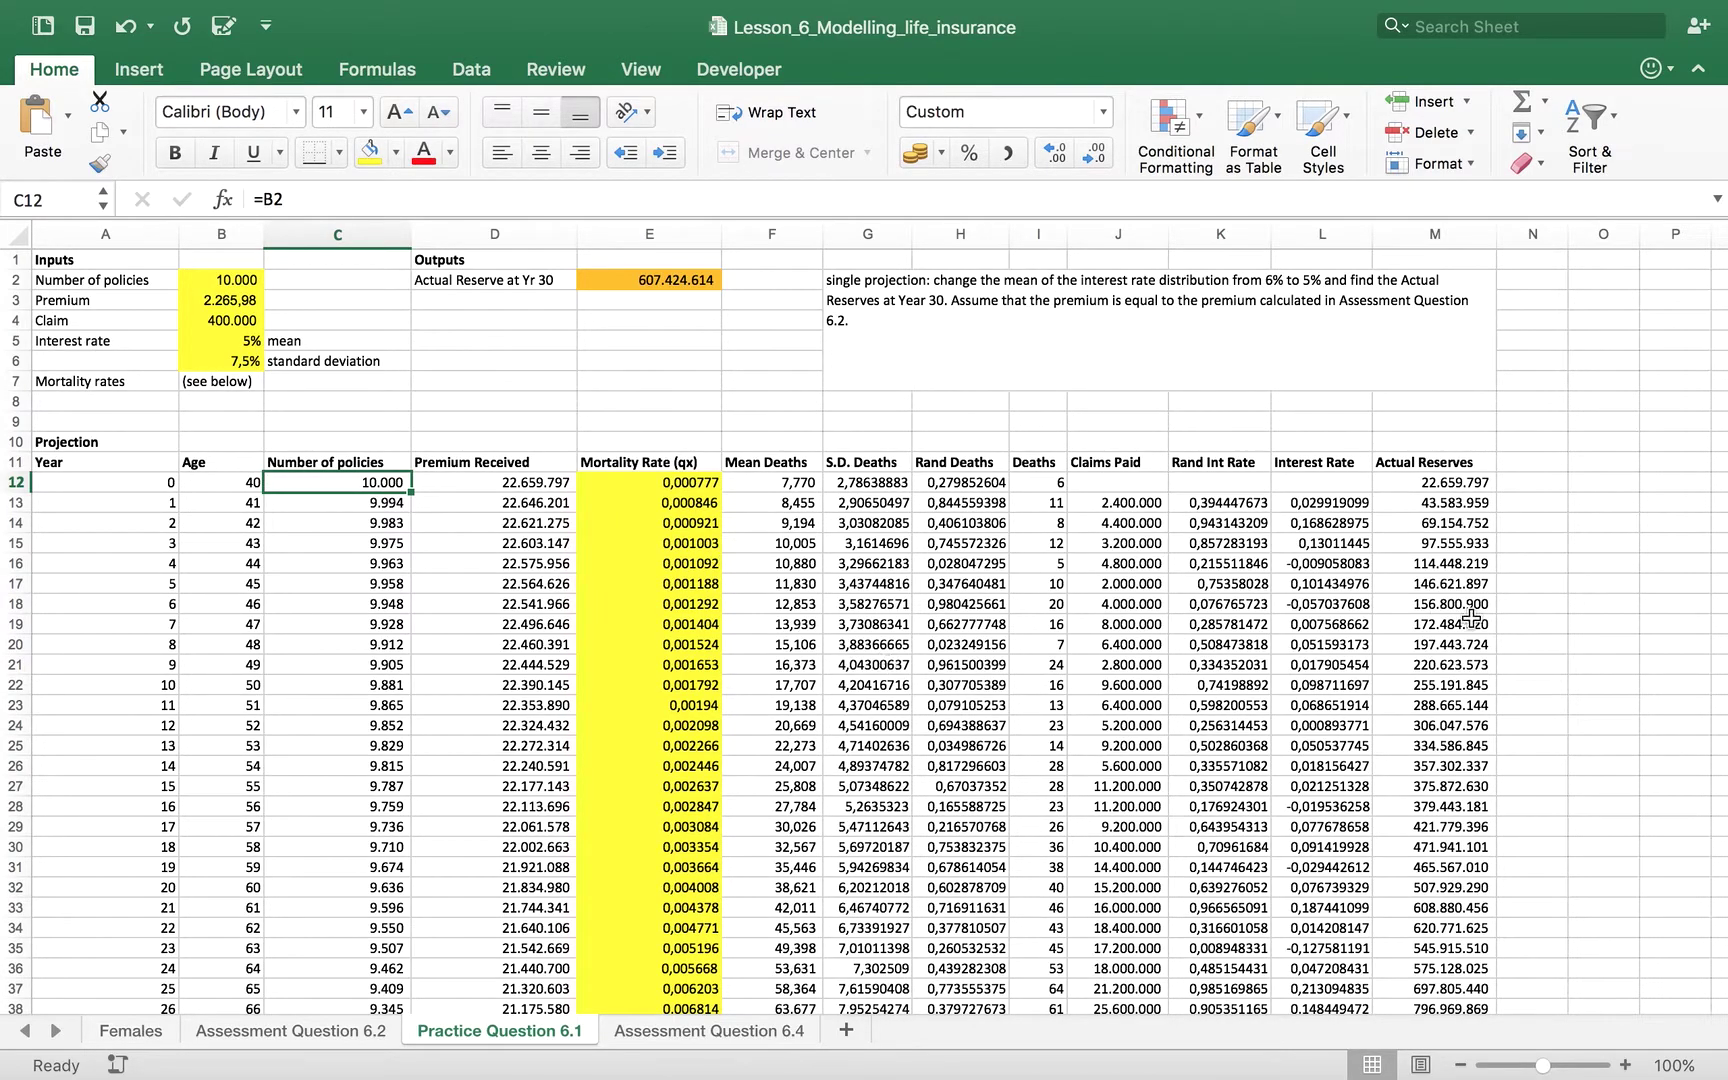
{"action": "left_click", "coordinate": [1408, 481]}
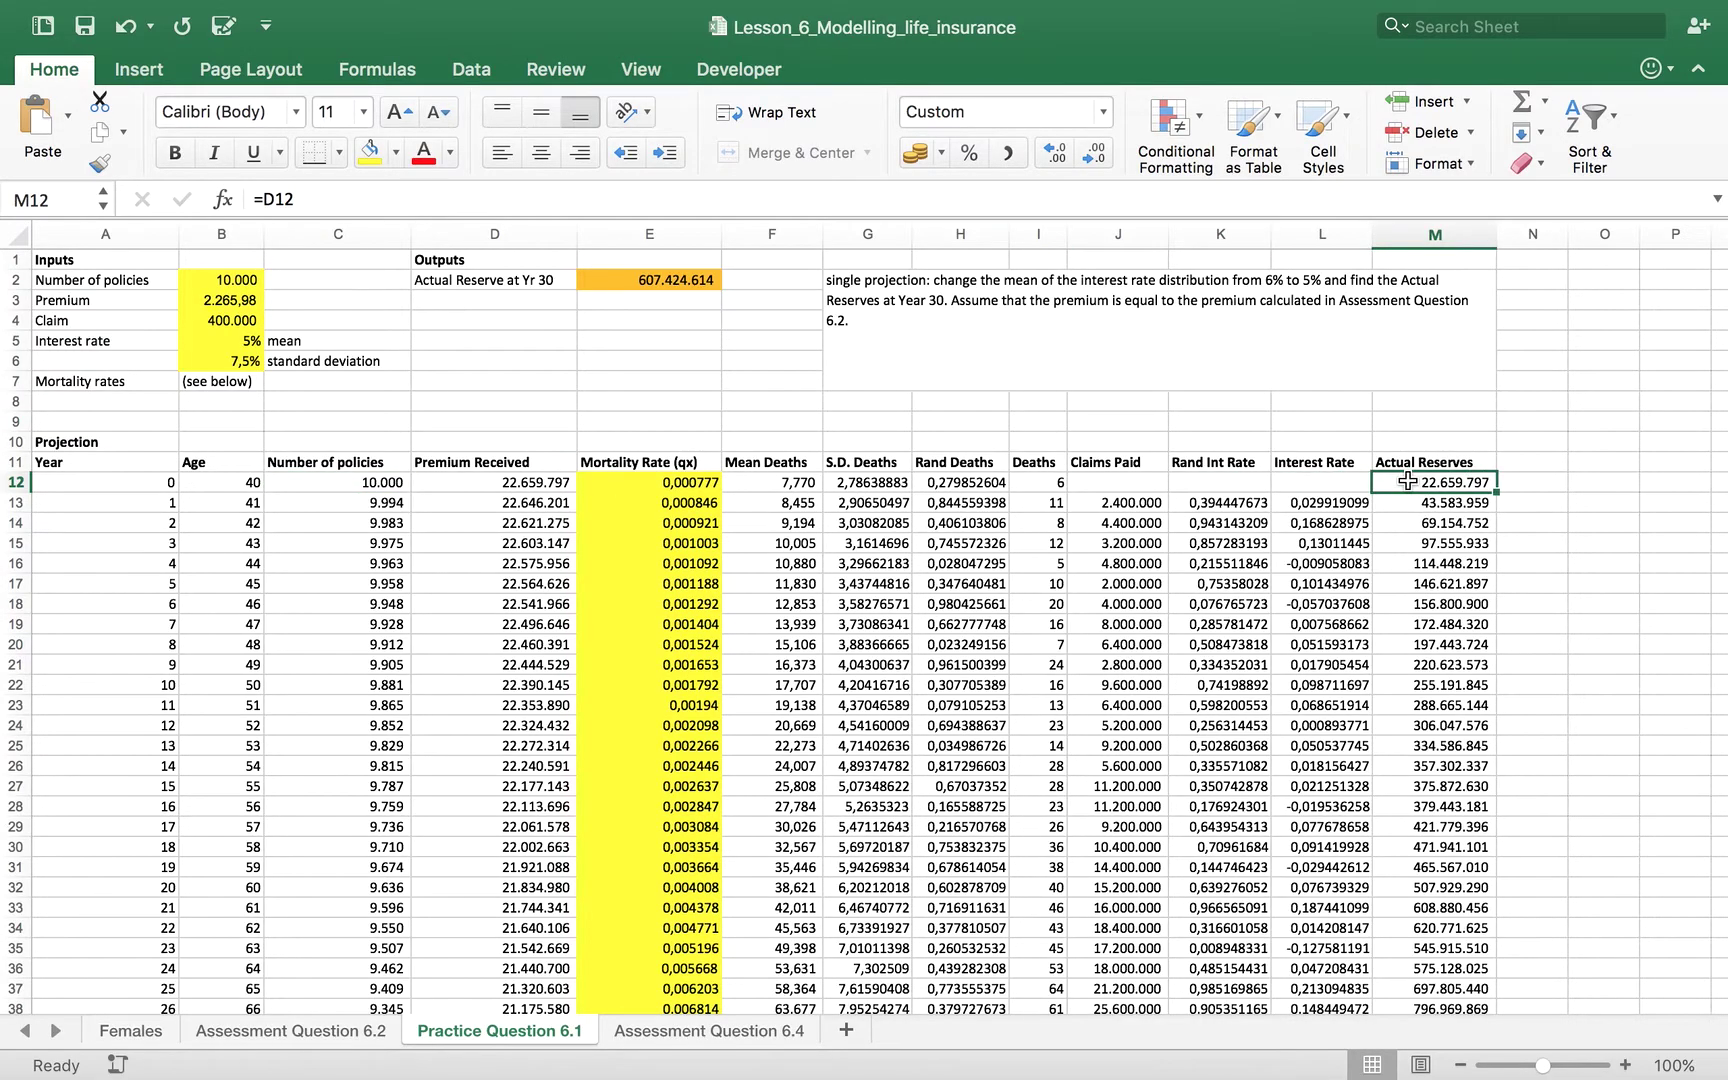
{"action": "scroll", "coordinate": [1412, 679], "scroll_direction": "down", "scroll_amount": 5}
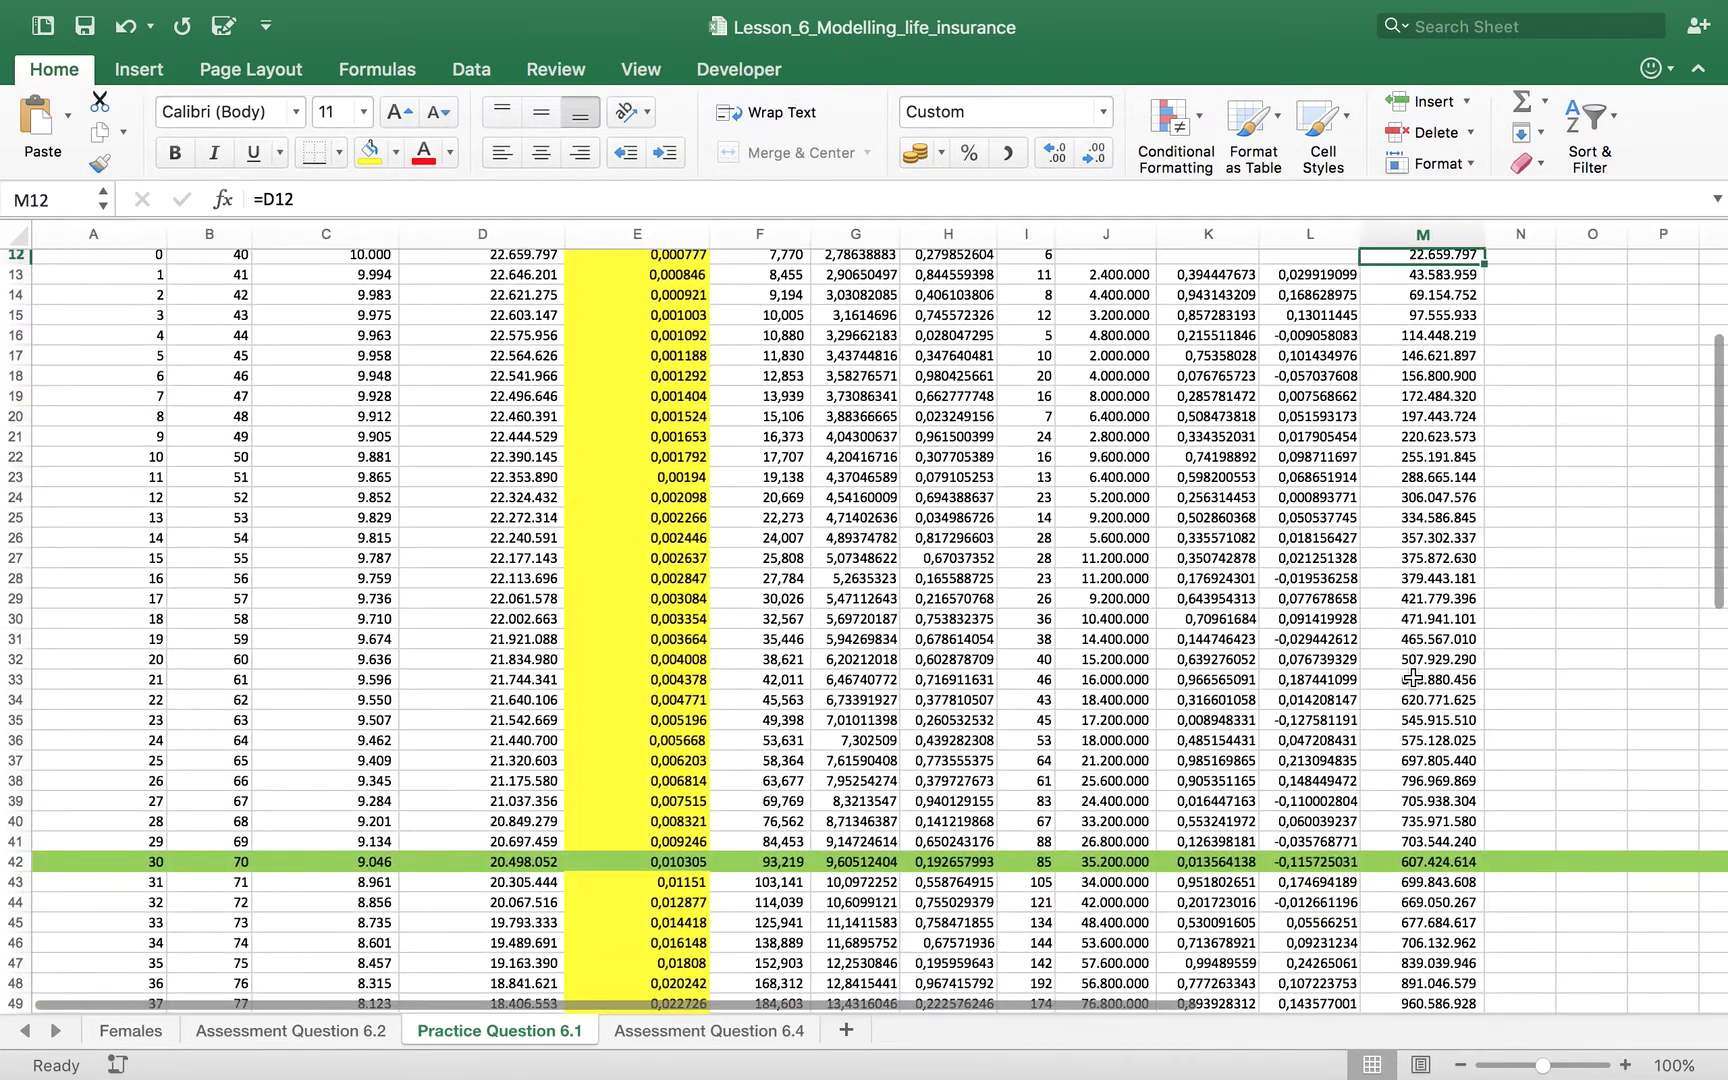
{"action": "scroll", "coordinate": [1412, 679], "scroll_direction": "up", "scroll_amount": 5}
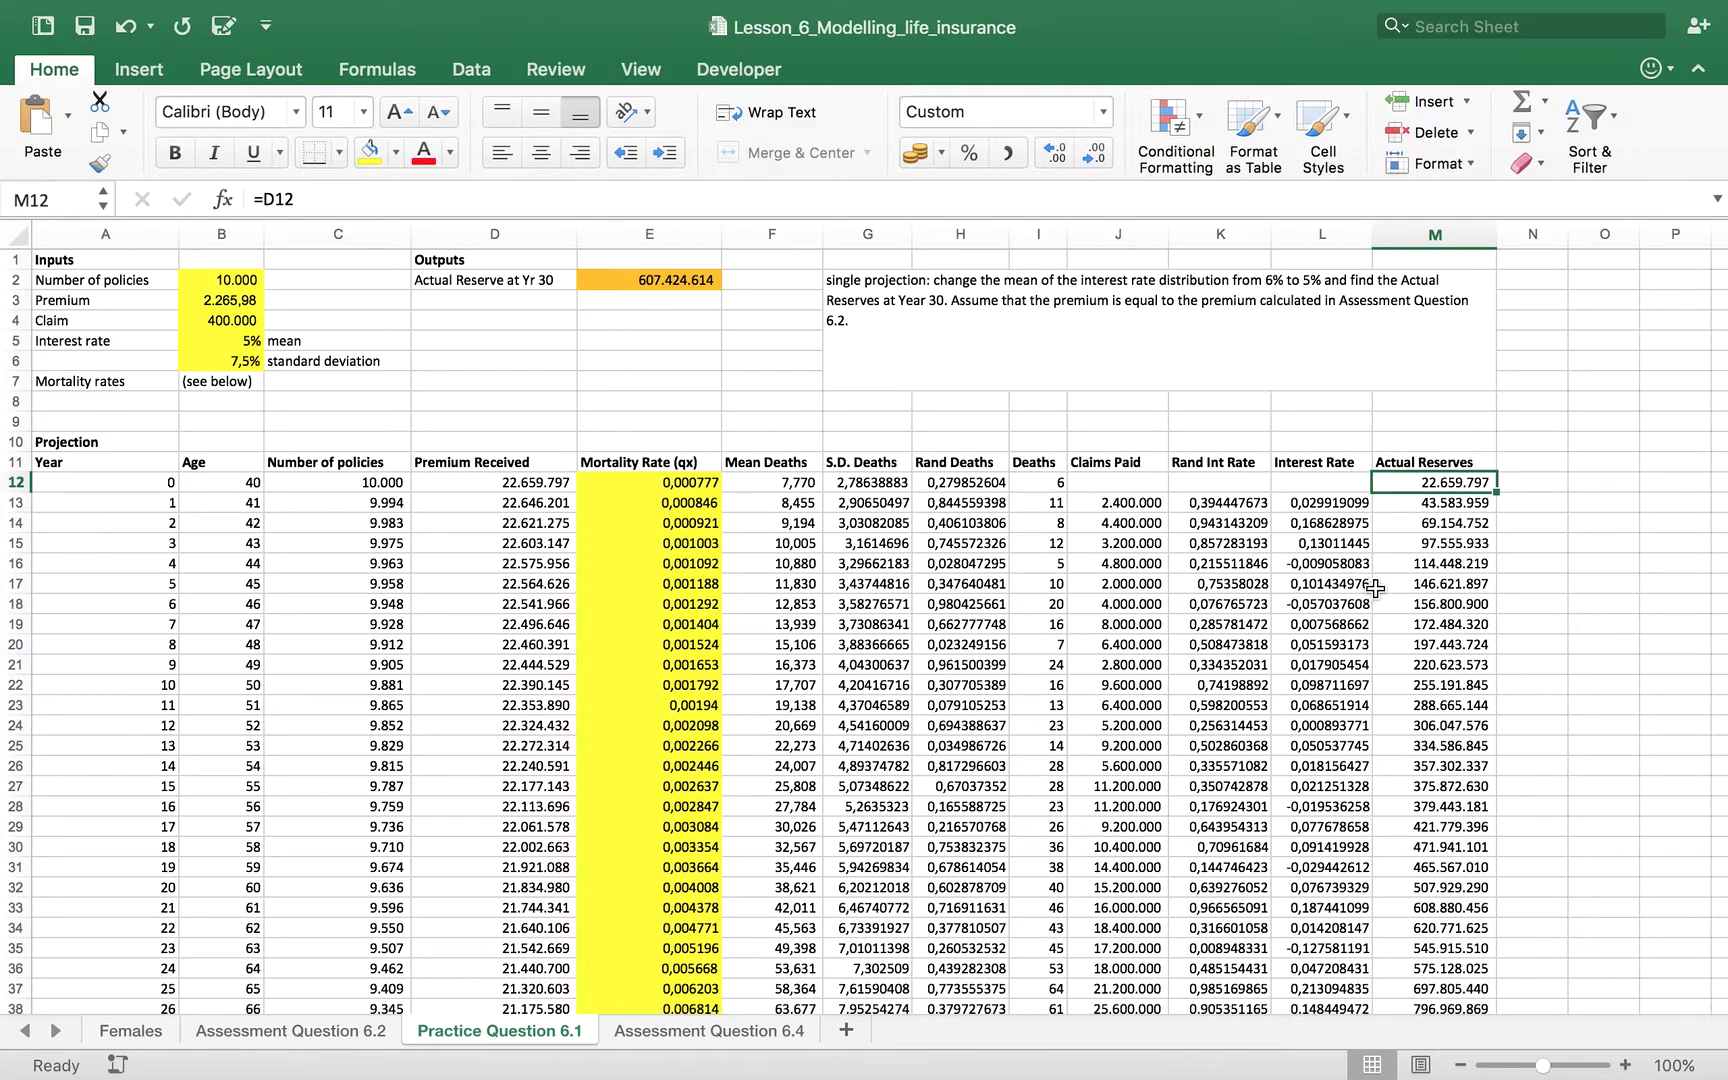
{"action": "left_click", "coordinate": [1452, 503]}
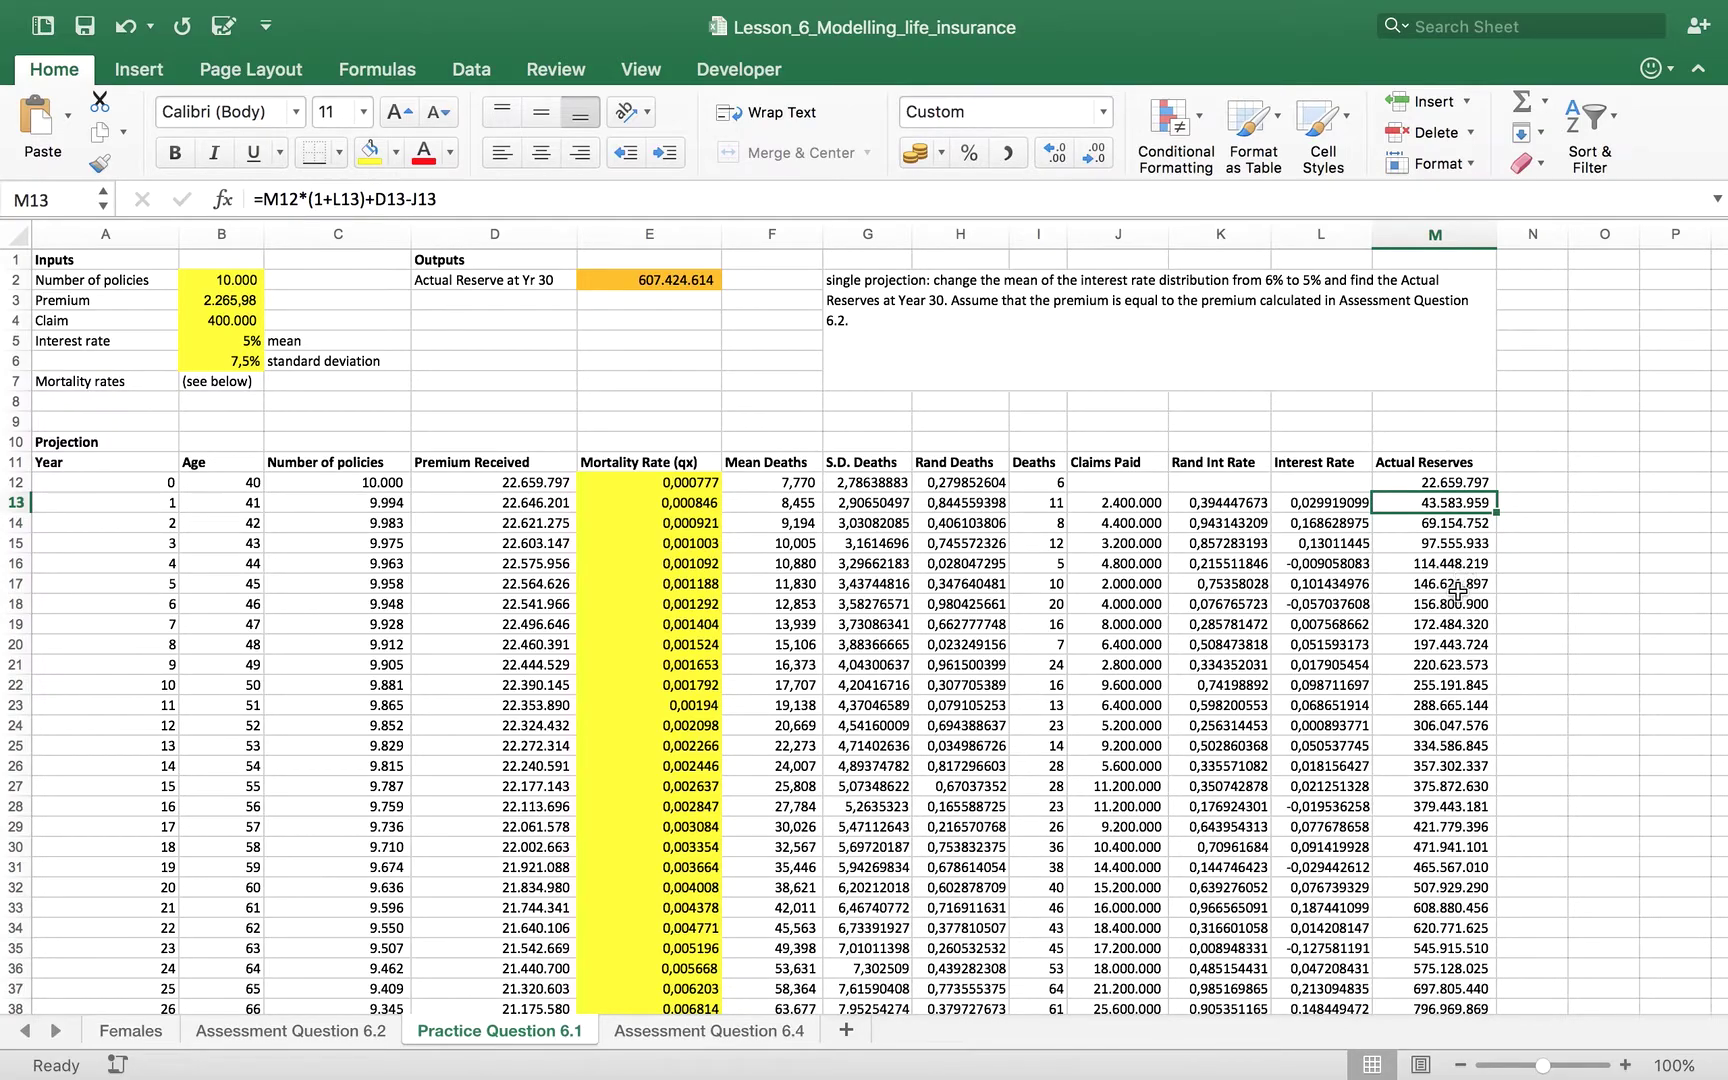
{"action": "scroll", "coordinate": [1425, 772], "scroll_direction": "down", "scroll_amount": 5}
{"action": "scroll", "coordinate": [1425, 772], "scroll_direction": "down", "scroll_amount": 4}
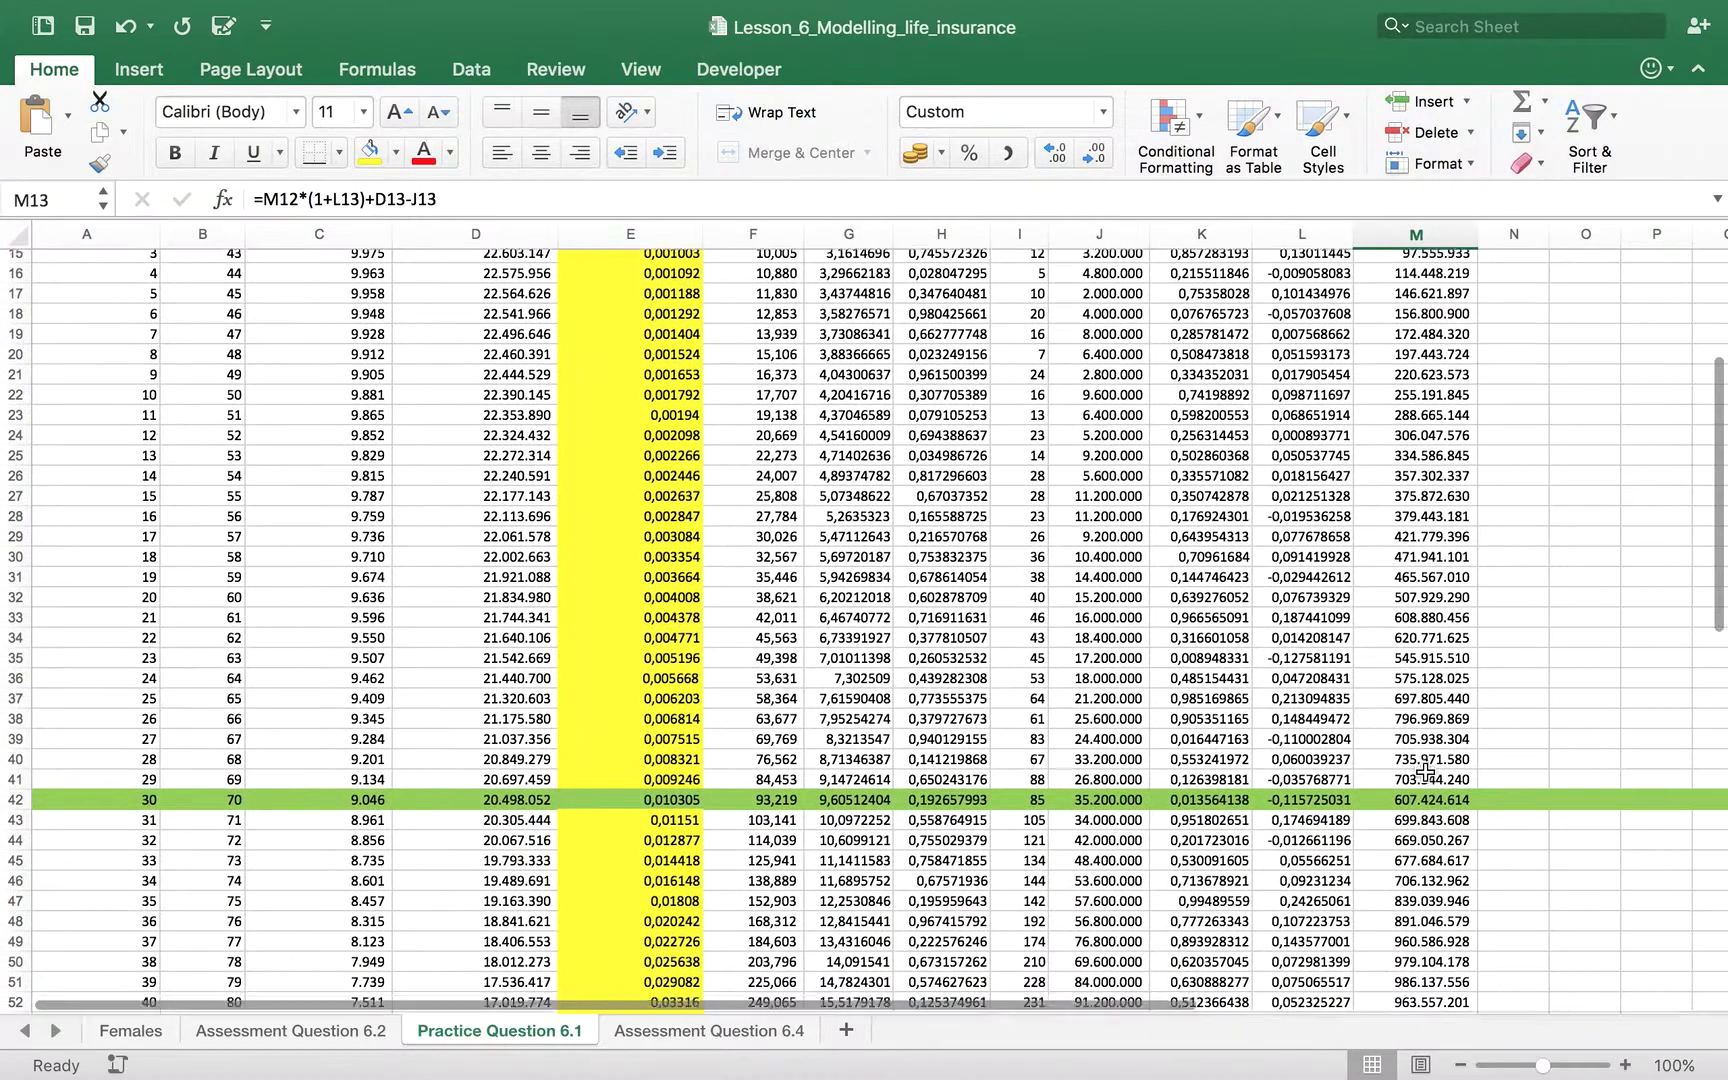
{"action": "scroll", "coordinate": [1425, 772], "scroll_direction": "up", "scroll_amount": 9}
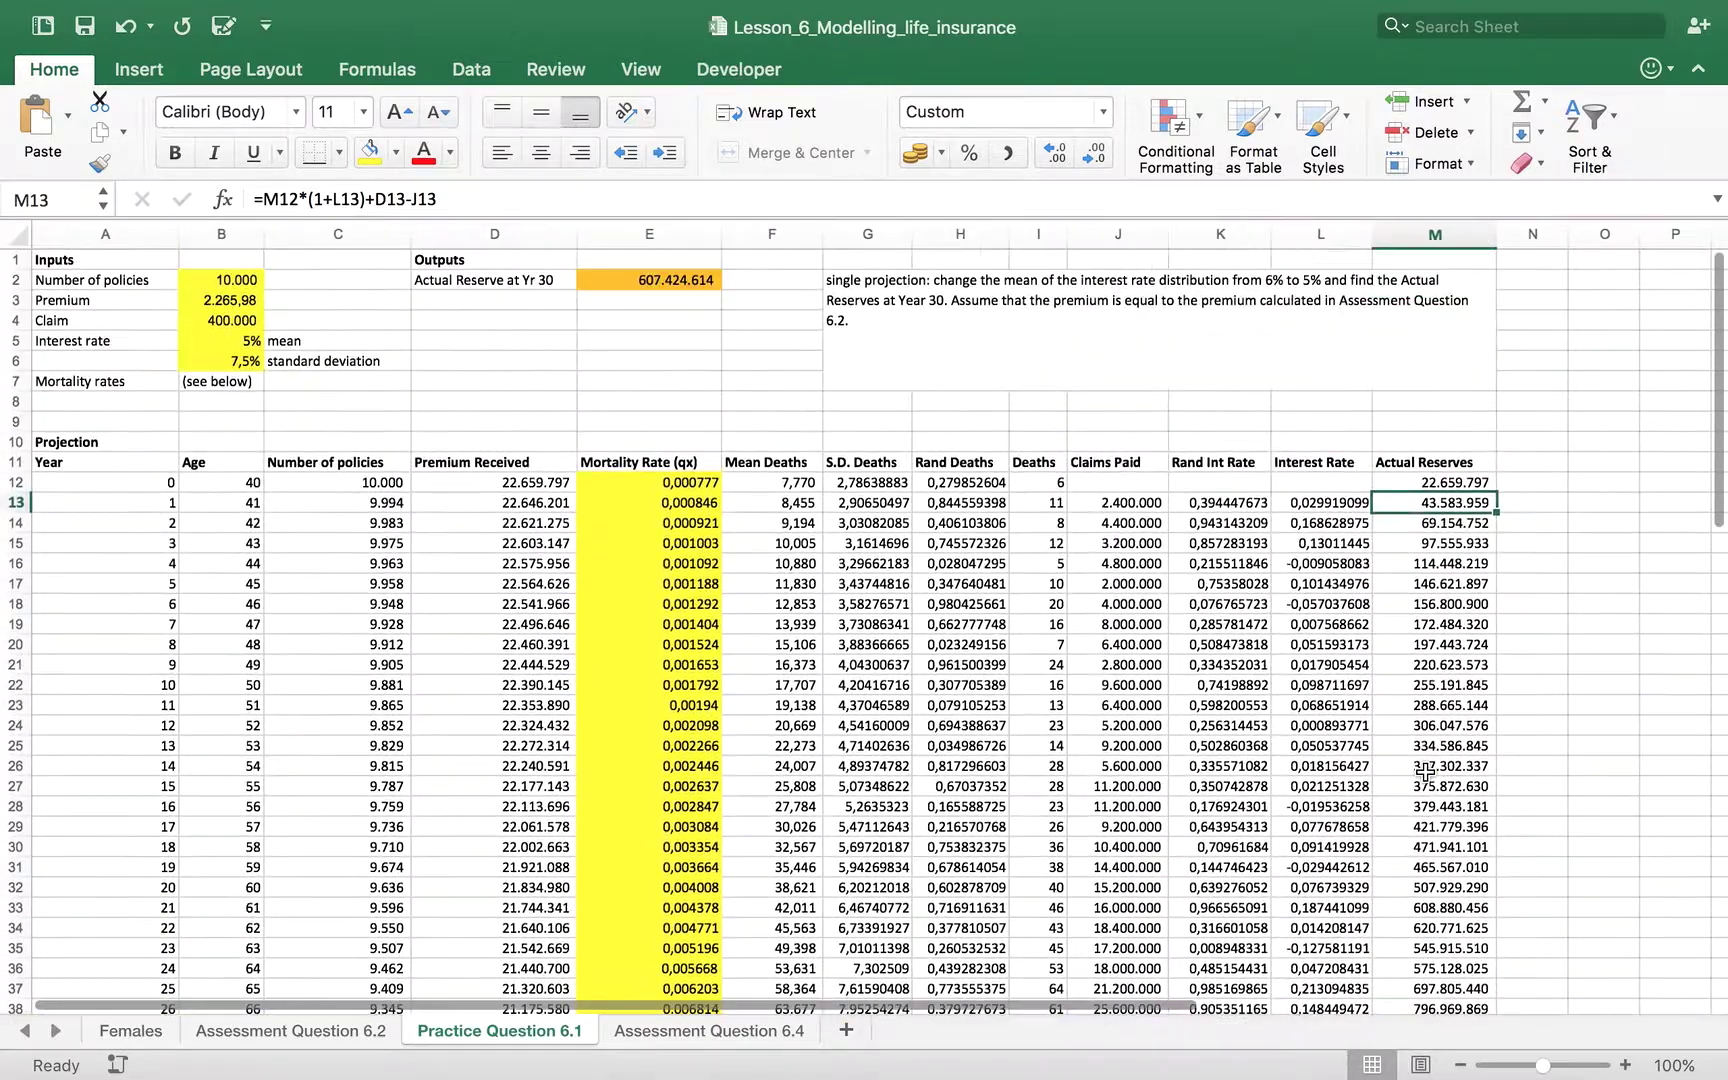
{"action": "left_click", "coordinate": [1058, 318]}
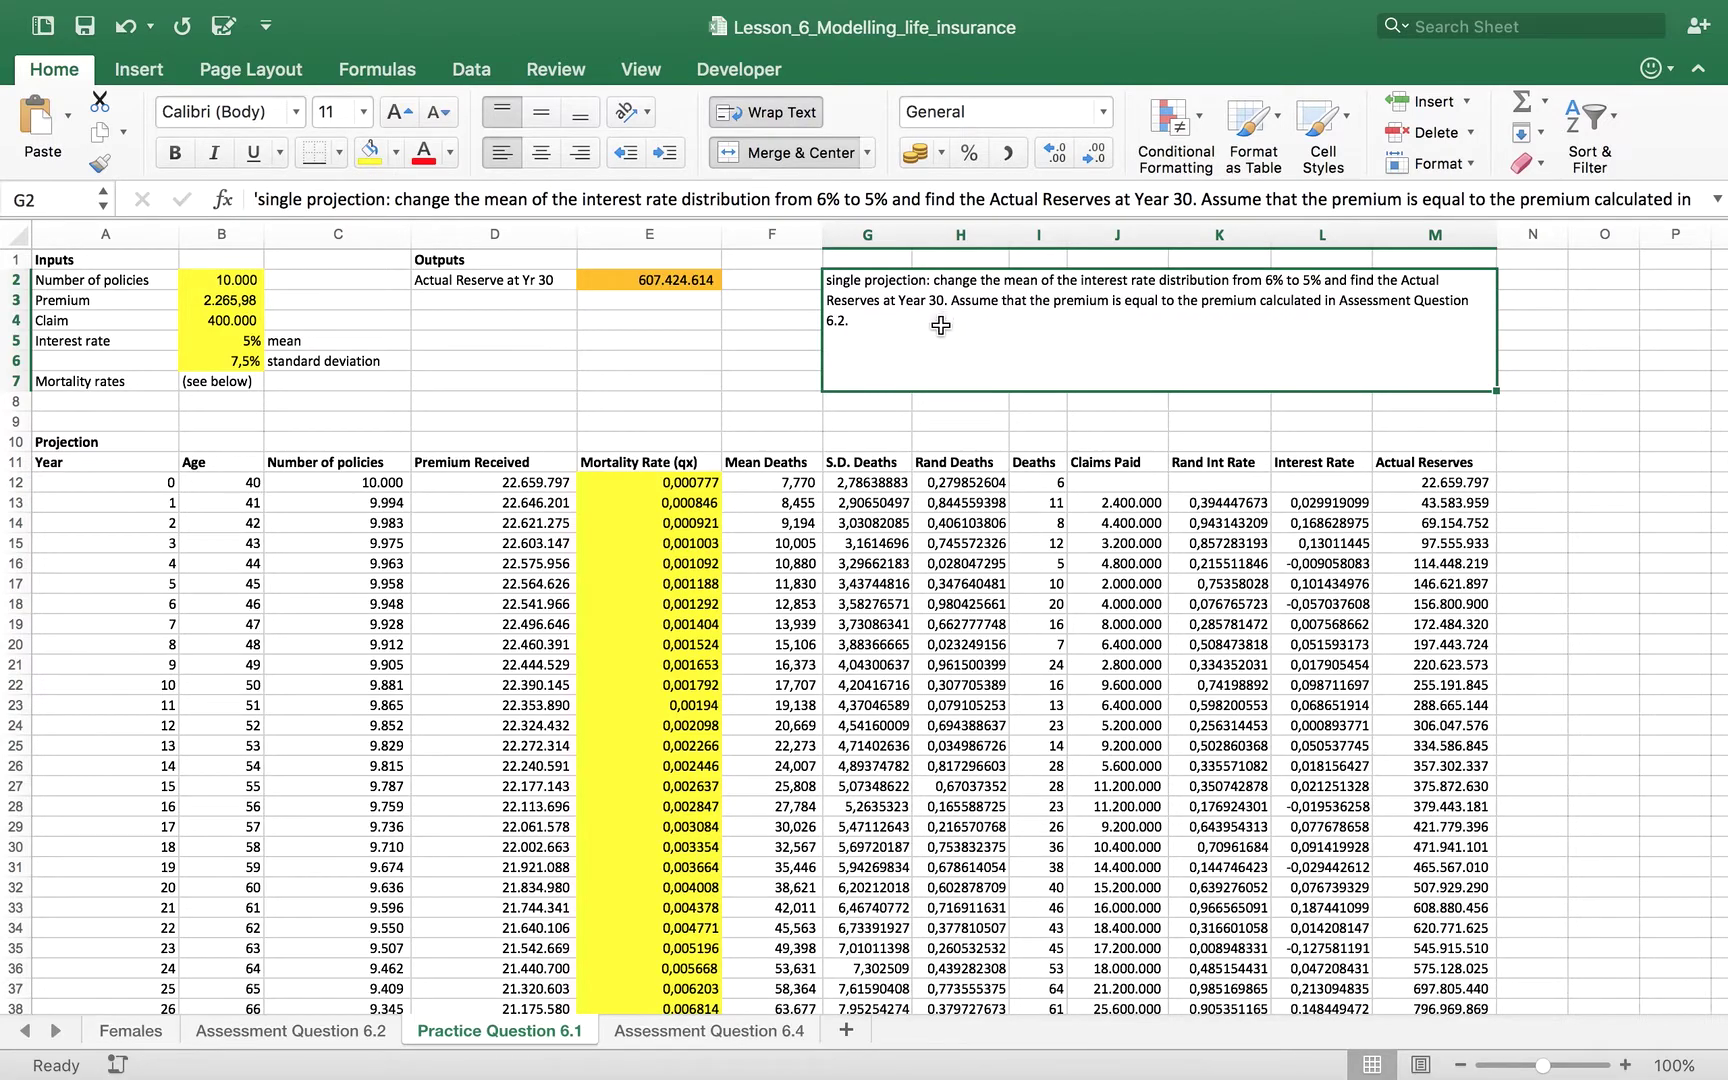
{"action": "left_click", "coordinate": [493, 283]}
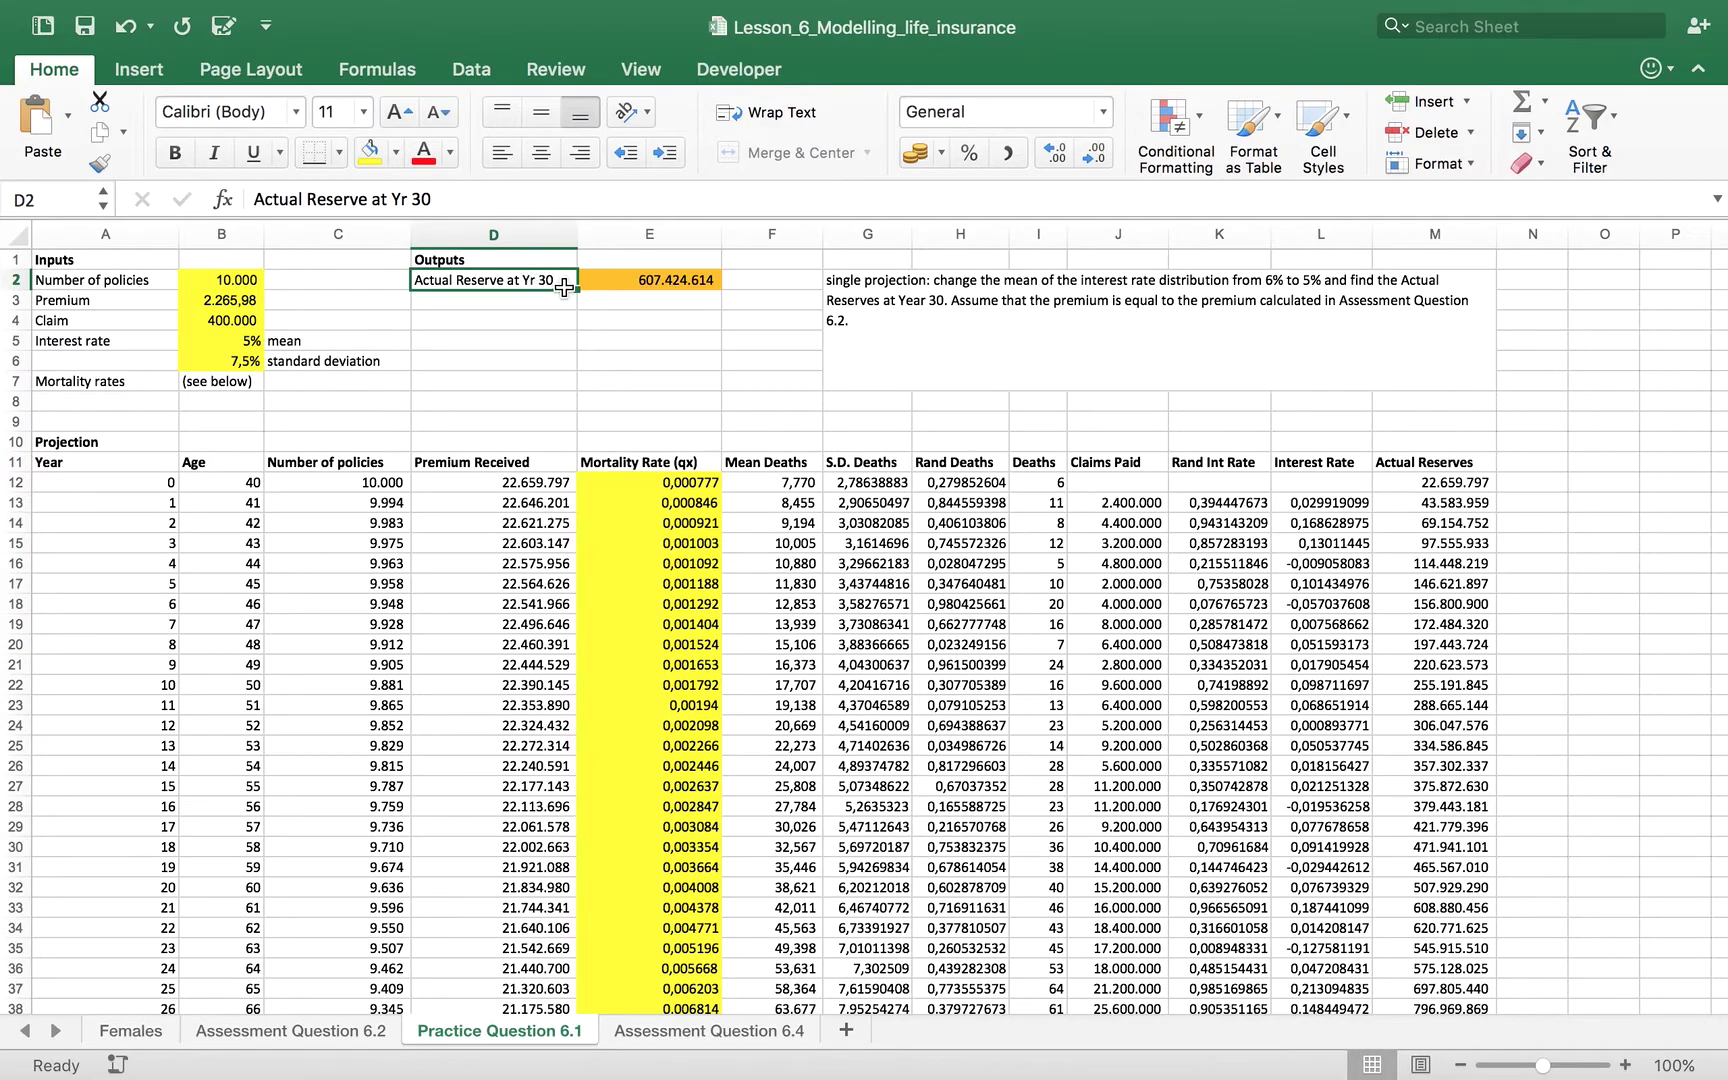
{"action": "scroll", "coordinate": [927, 672], "scroll_direction": "down", "scroll_amount": 7}
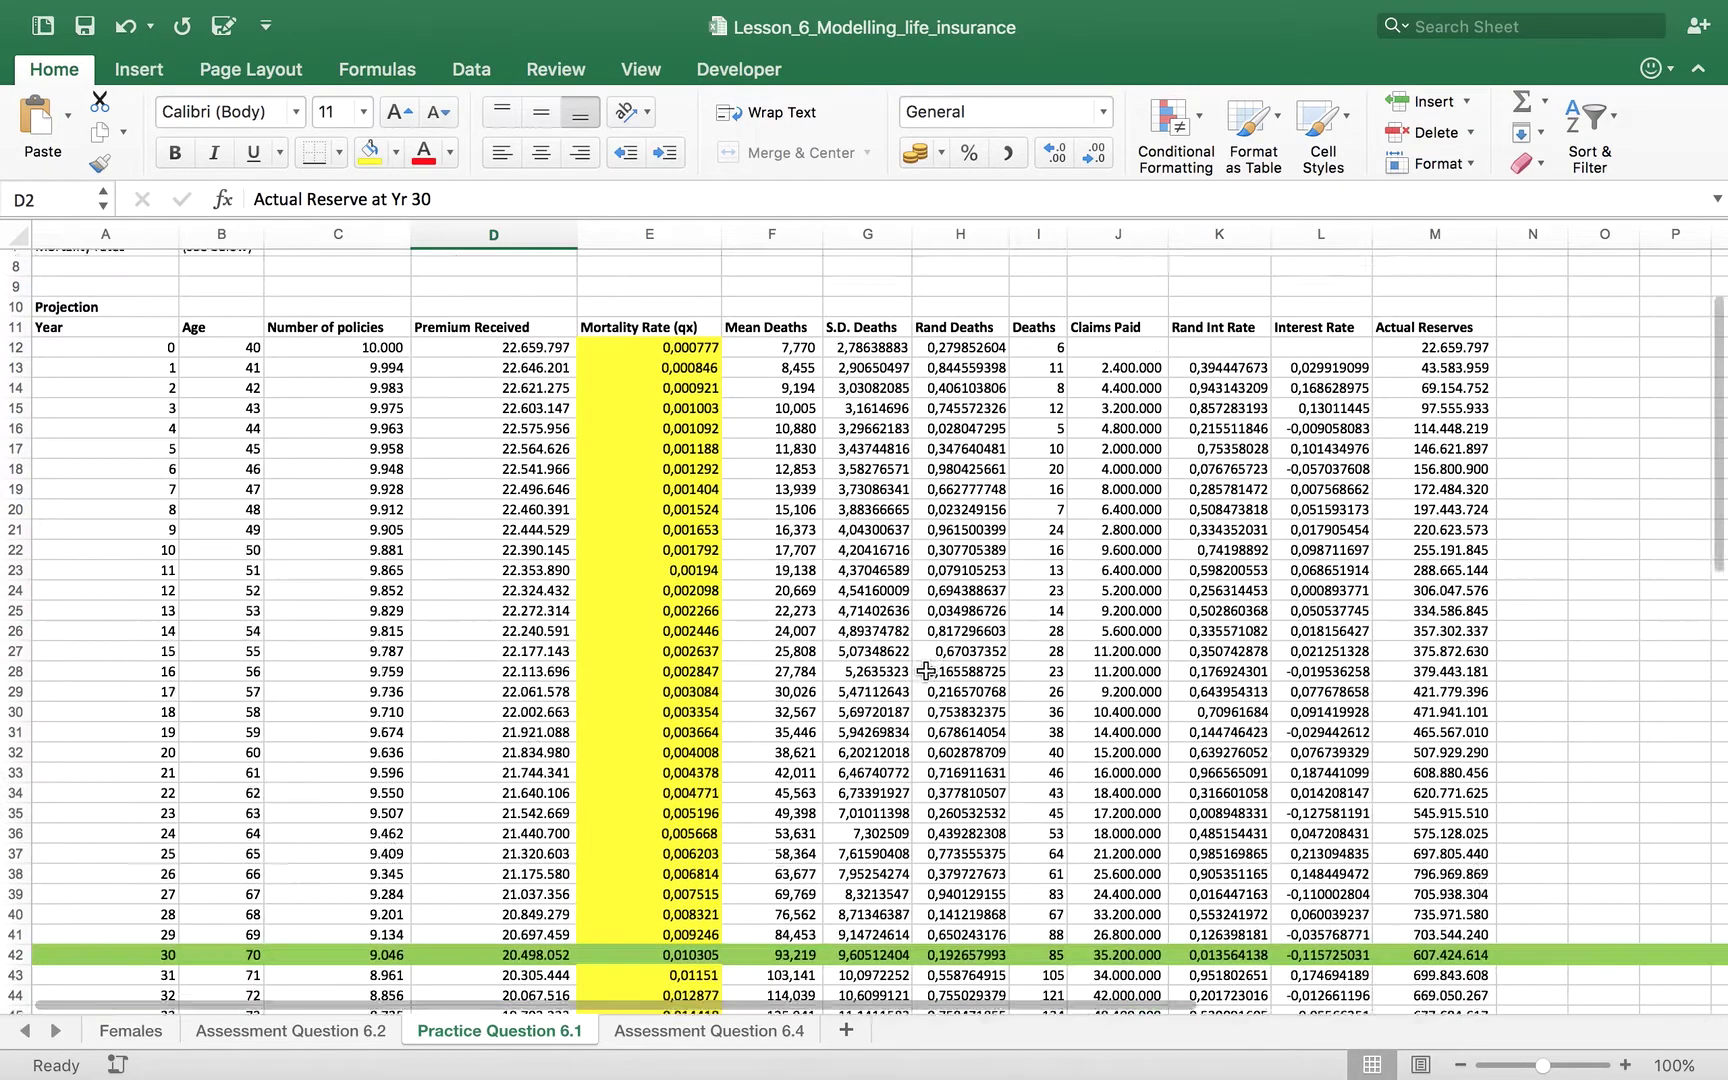
{"action": "left_click", "coordinate": [129, 679]}
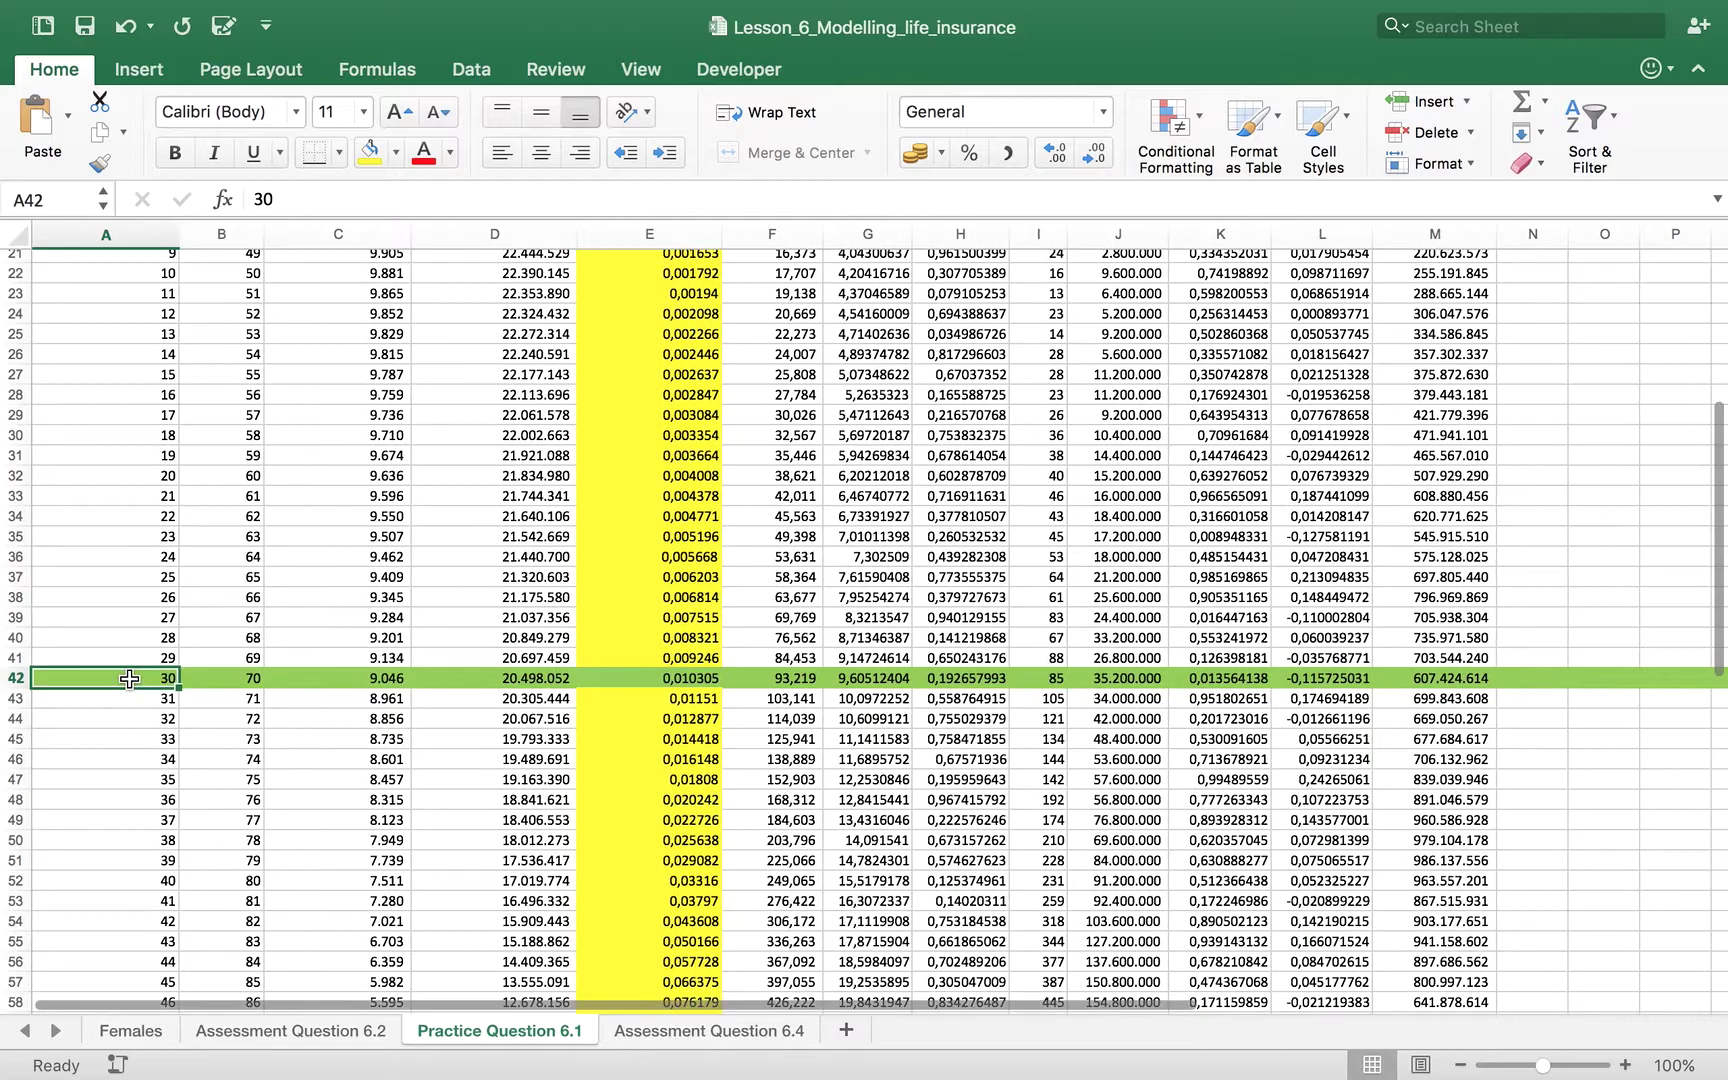
{"action": "key", "text": "Right"}
{"action": "key", "text": "Right"}
{"action": "key", "text": "Right"}
{"action": "key", "text": "Right"}
{"action": "key", "text": "Right"}
{"action": "key", "text": "Right"}
{"action": "key", "text": "Right"}
{"action": "key", "text": "Right"}
{"action": "key", "text": "Right"}
{"action": "key", "text": "Right"}
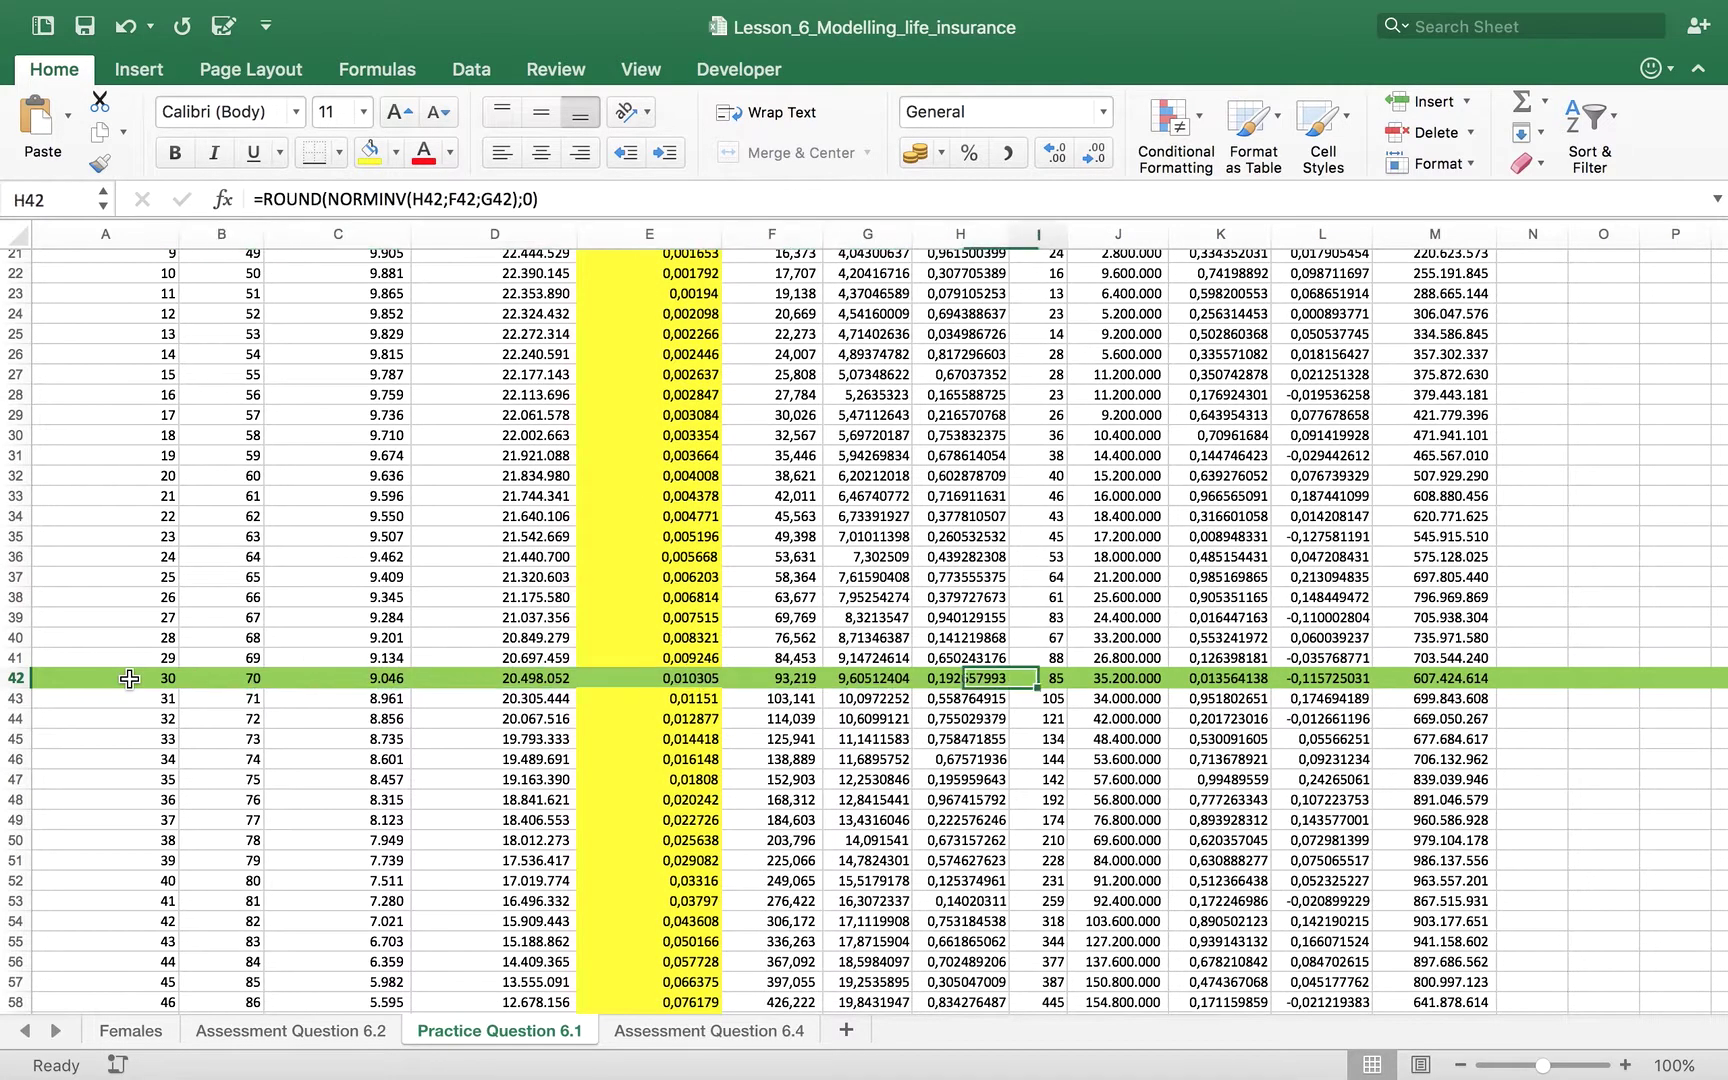
{"action": "key", "text": "Right"}
{"action": "key", "text": "Right"}
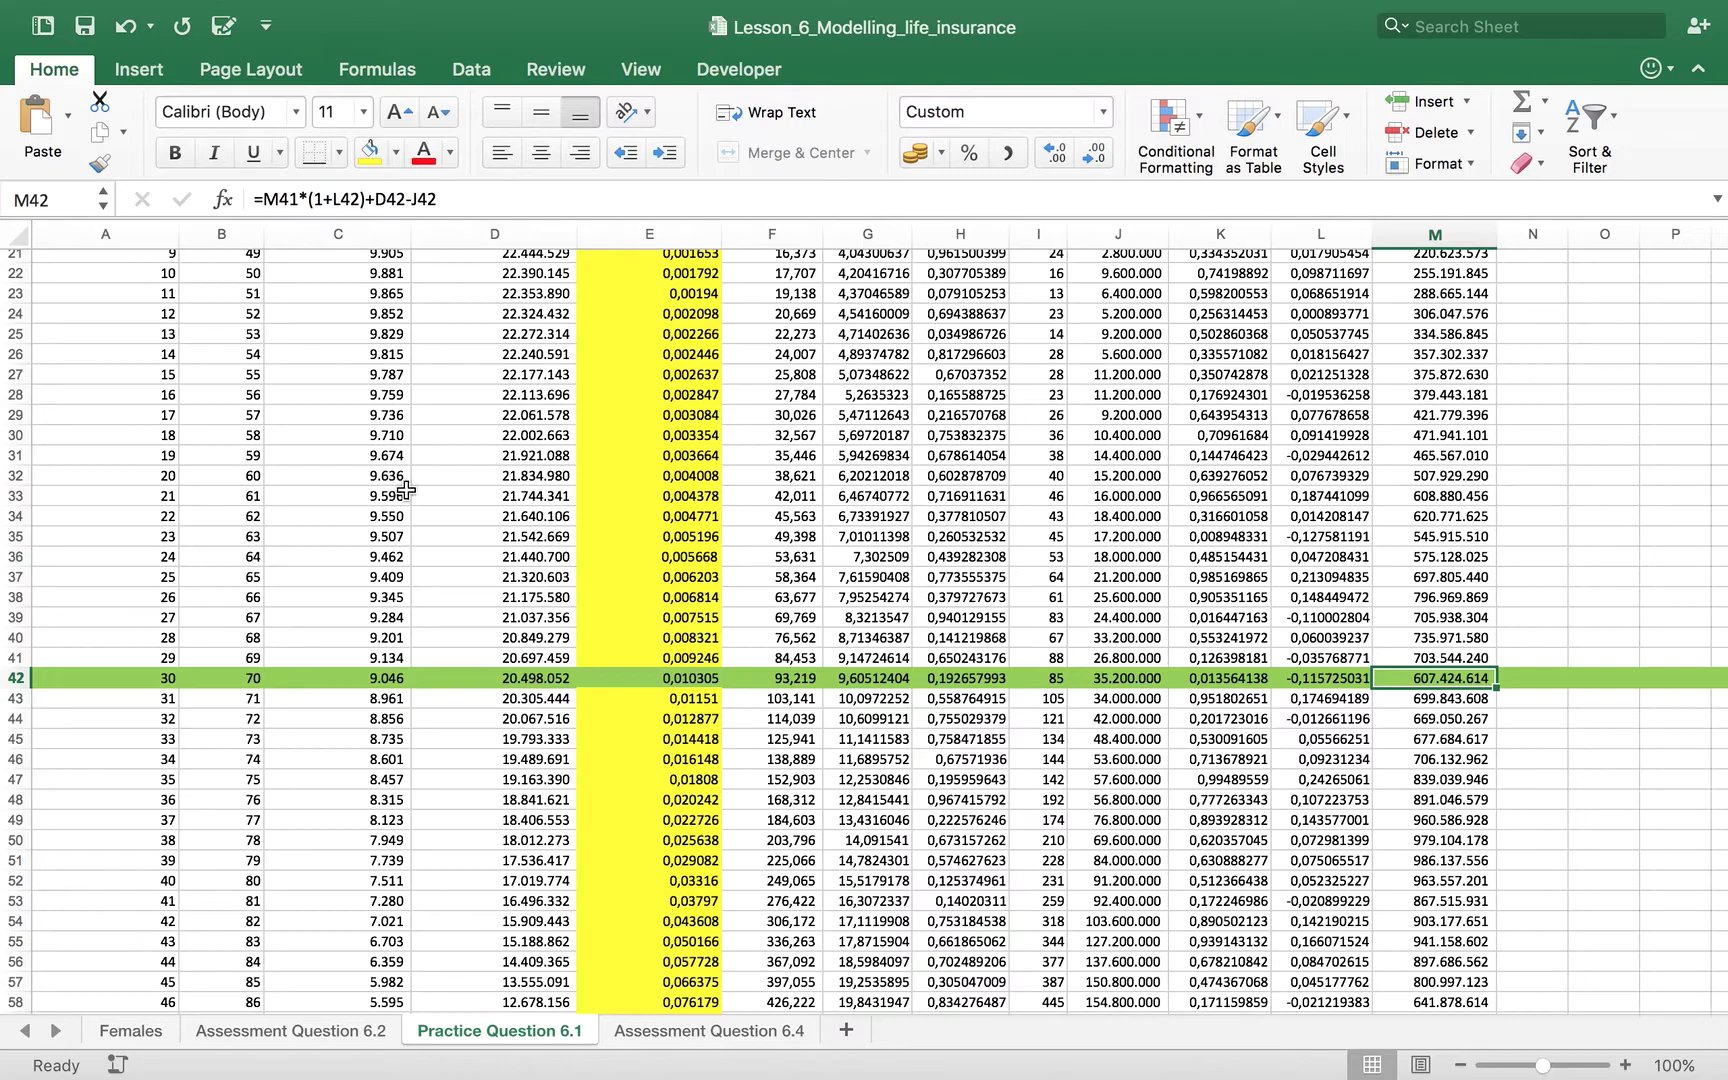
{"action": "mouse_move", "coordinate": [1050, 12]}
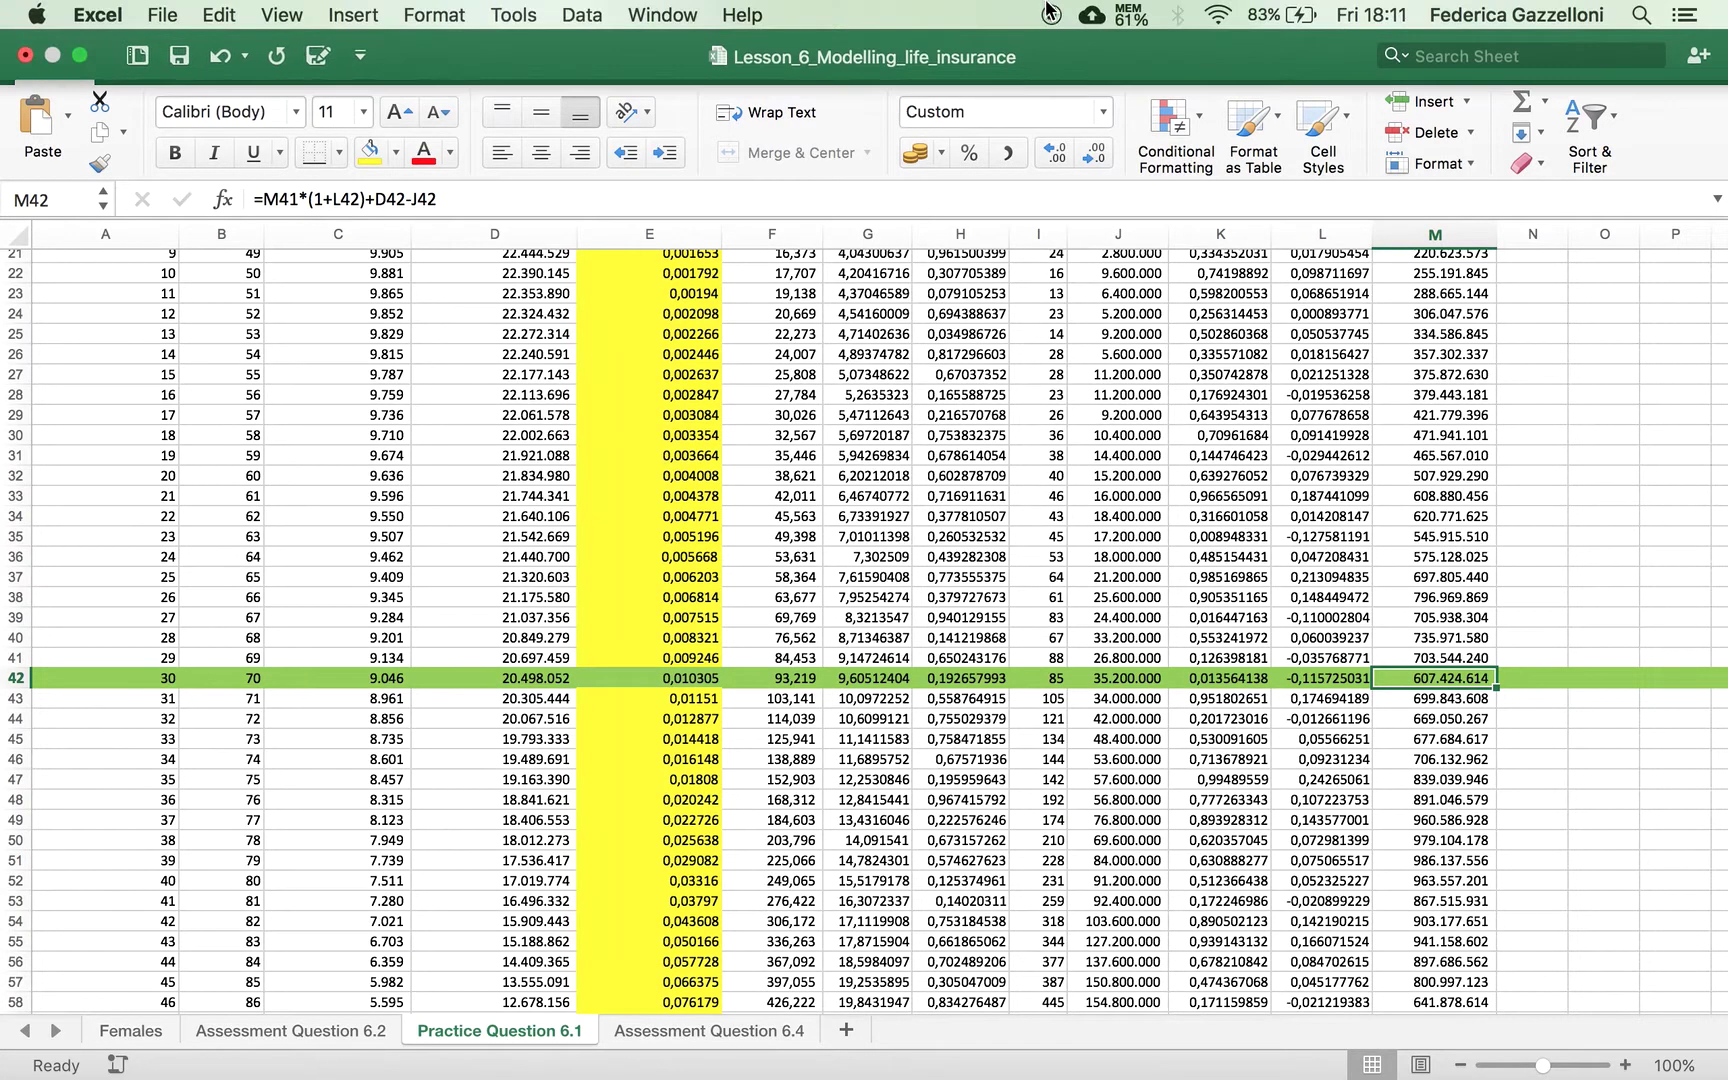